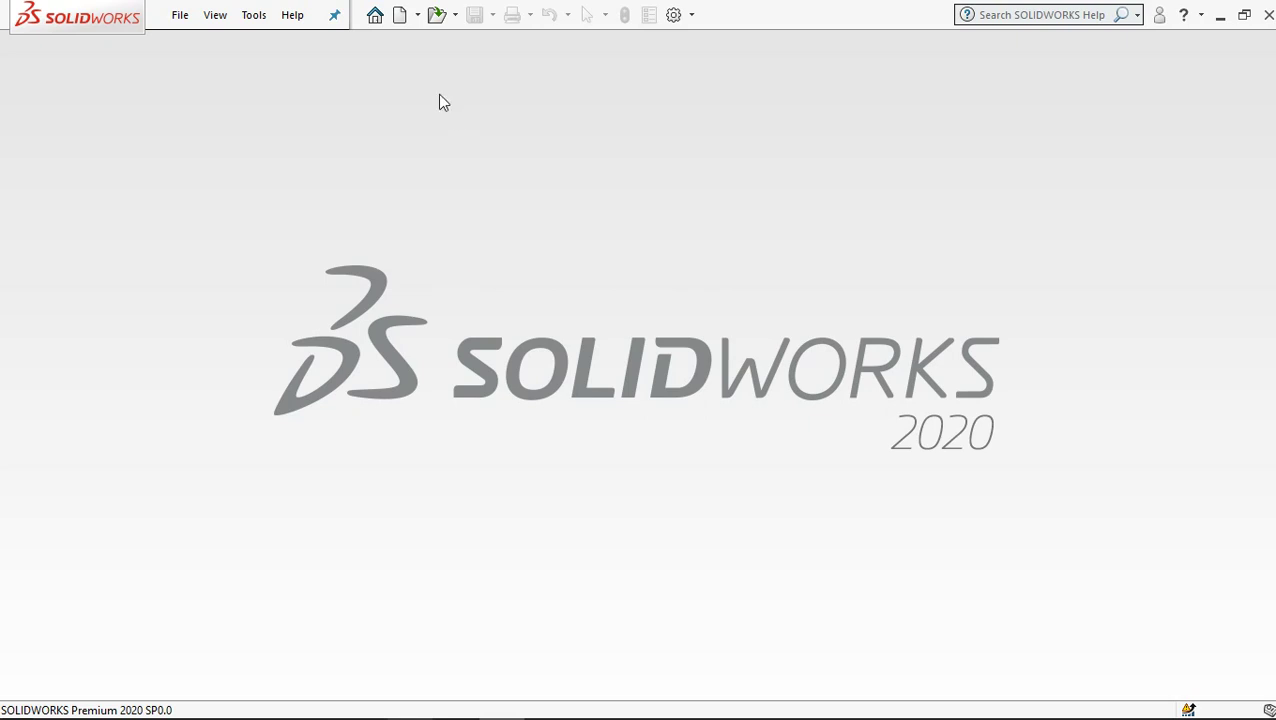
Step: Create a new blank part document, Part7
left_click(401, 15)
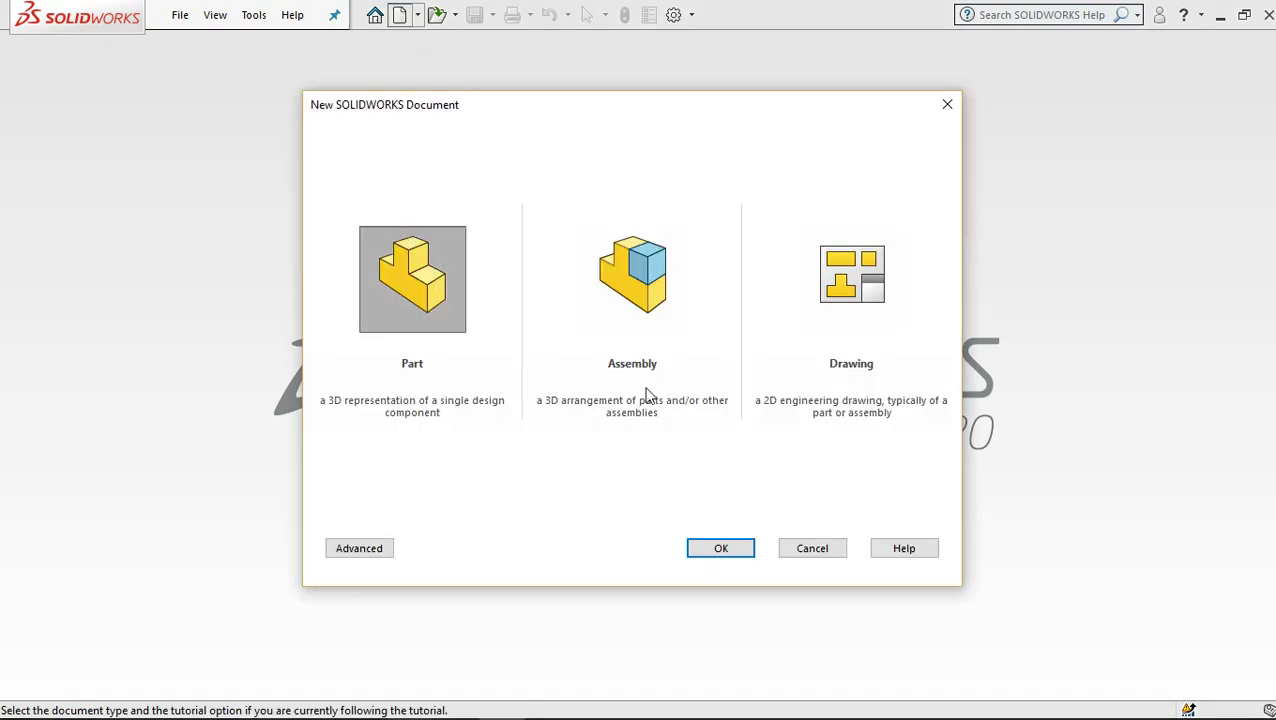
left_click(702, 547)
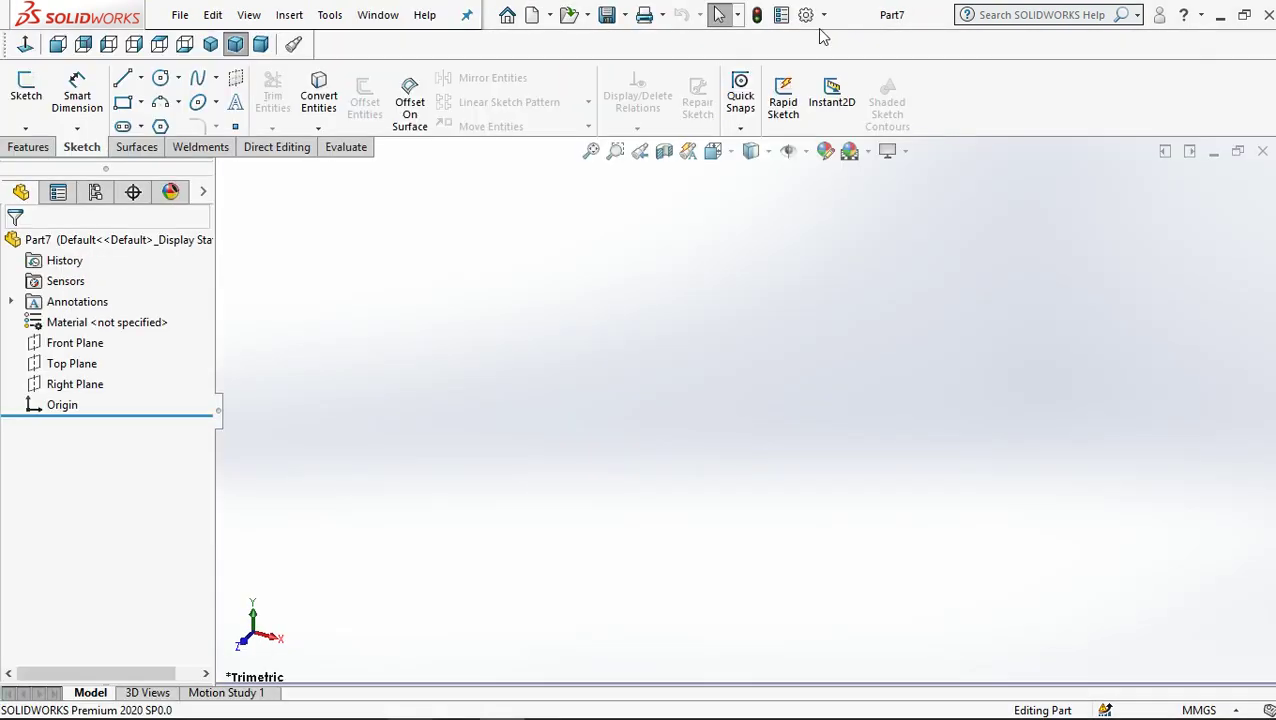
left_click(822, 15)
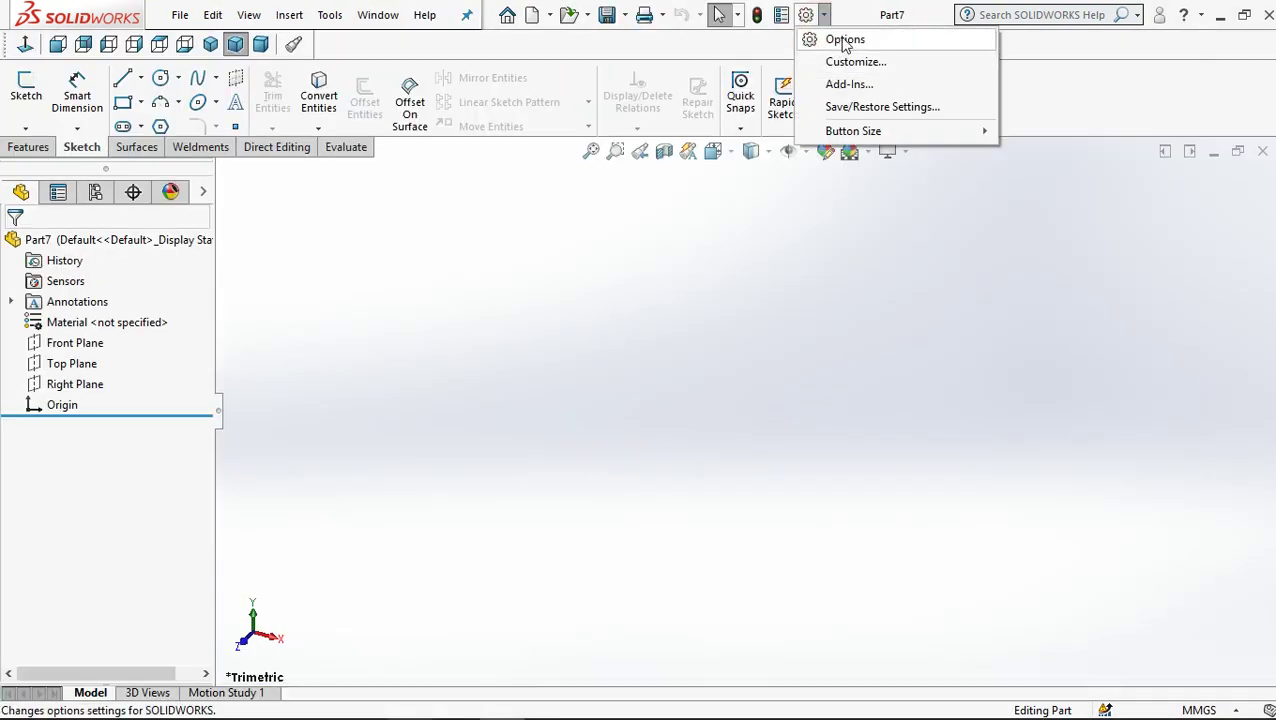
Step: Set Part7's document units to IPS with .123 precision for length, dual dimension length and angle
left_click(845, 41)
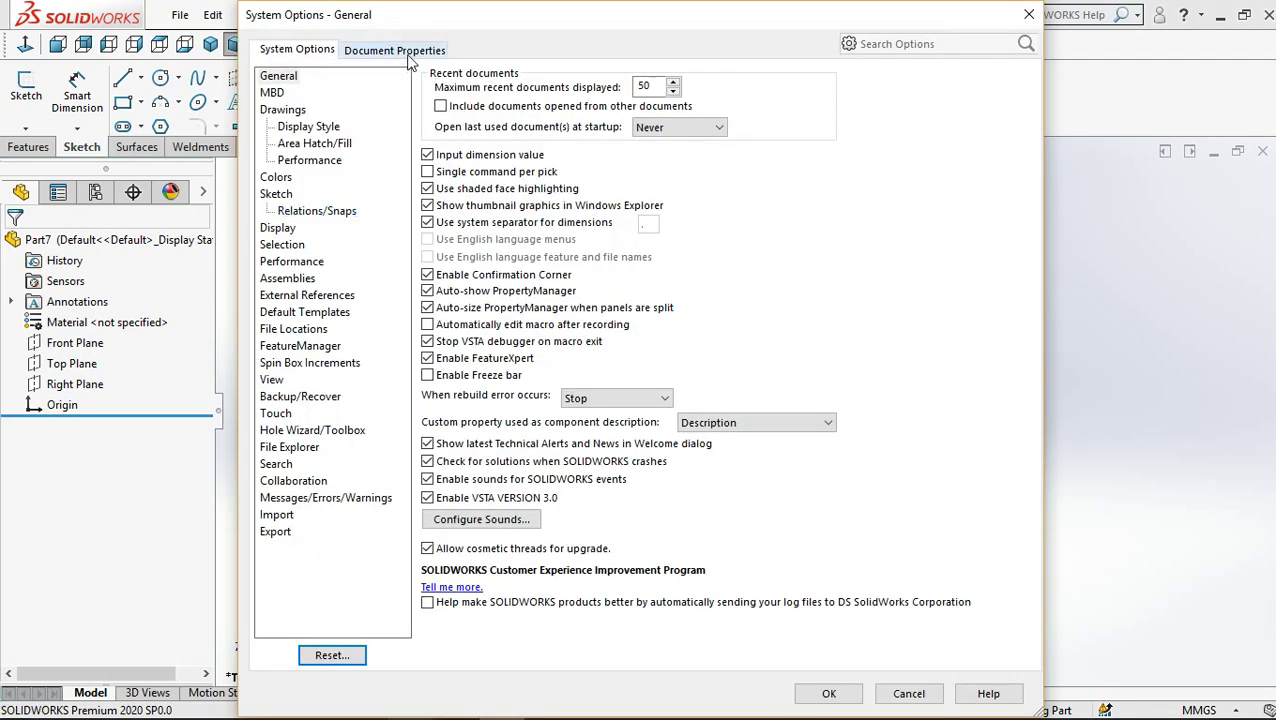
left_click(404, 52)
left_click(272, 211)
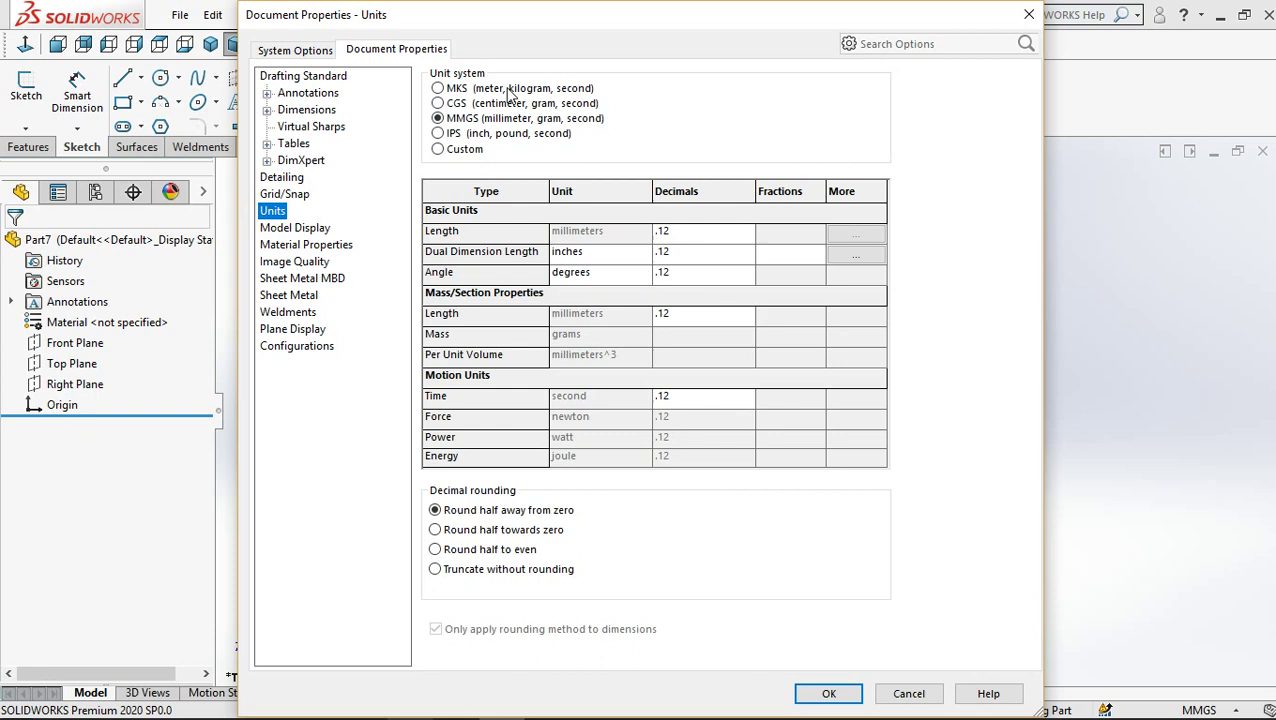
left_click(450, 136)
left_click(686, 236)
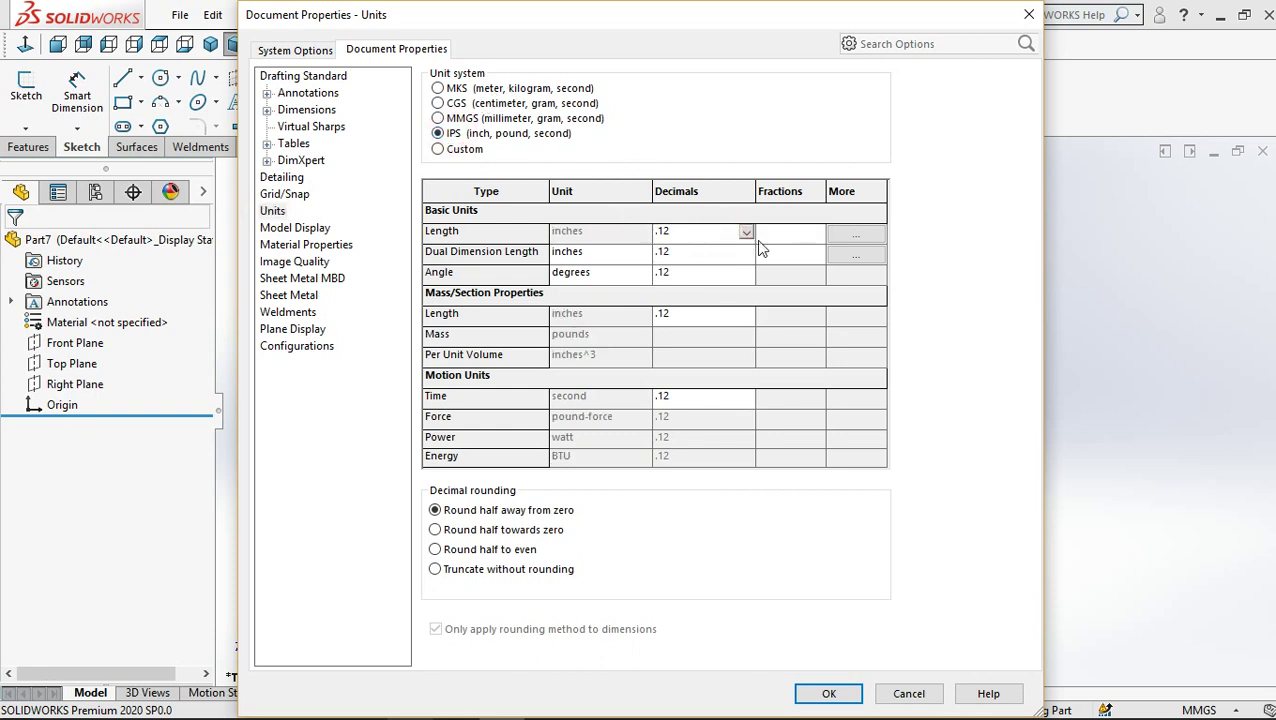
left_click(749, 233)
left_click(705, 265)
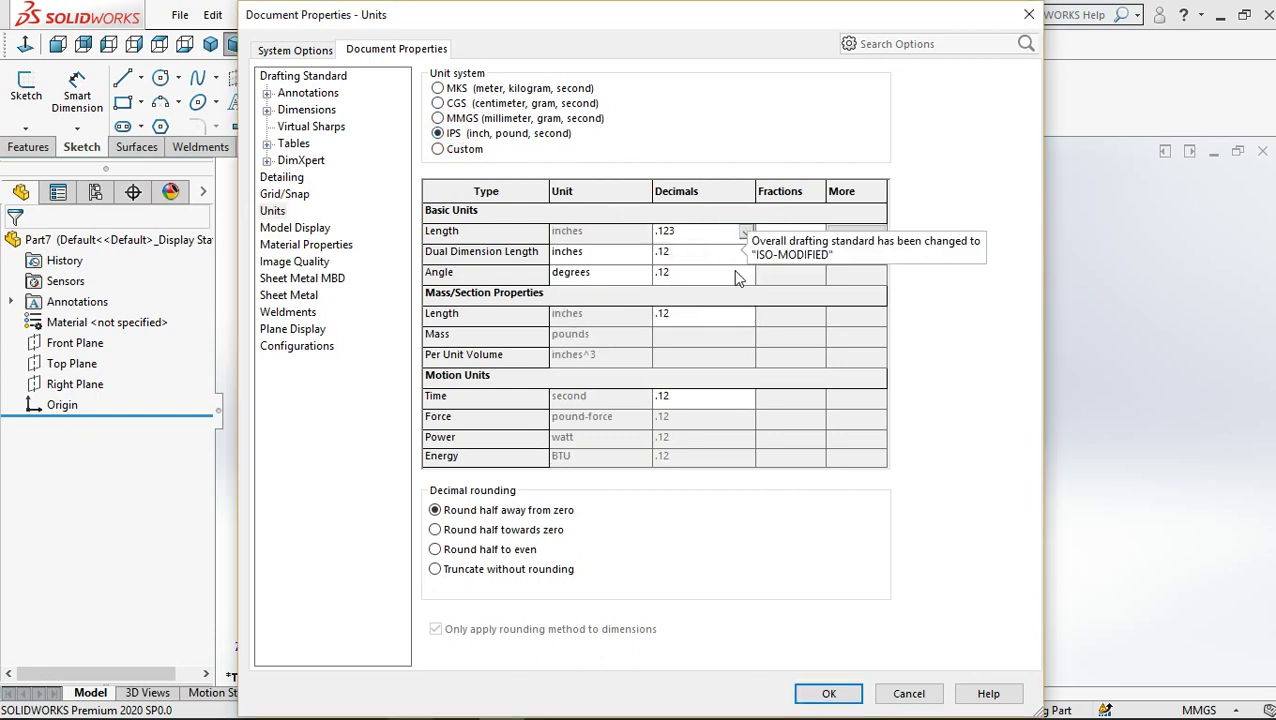
left_click(740, 254)
left_click(706, 285)
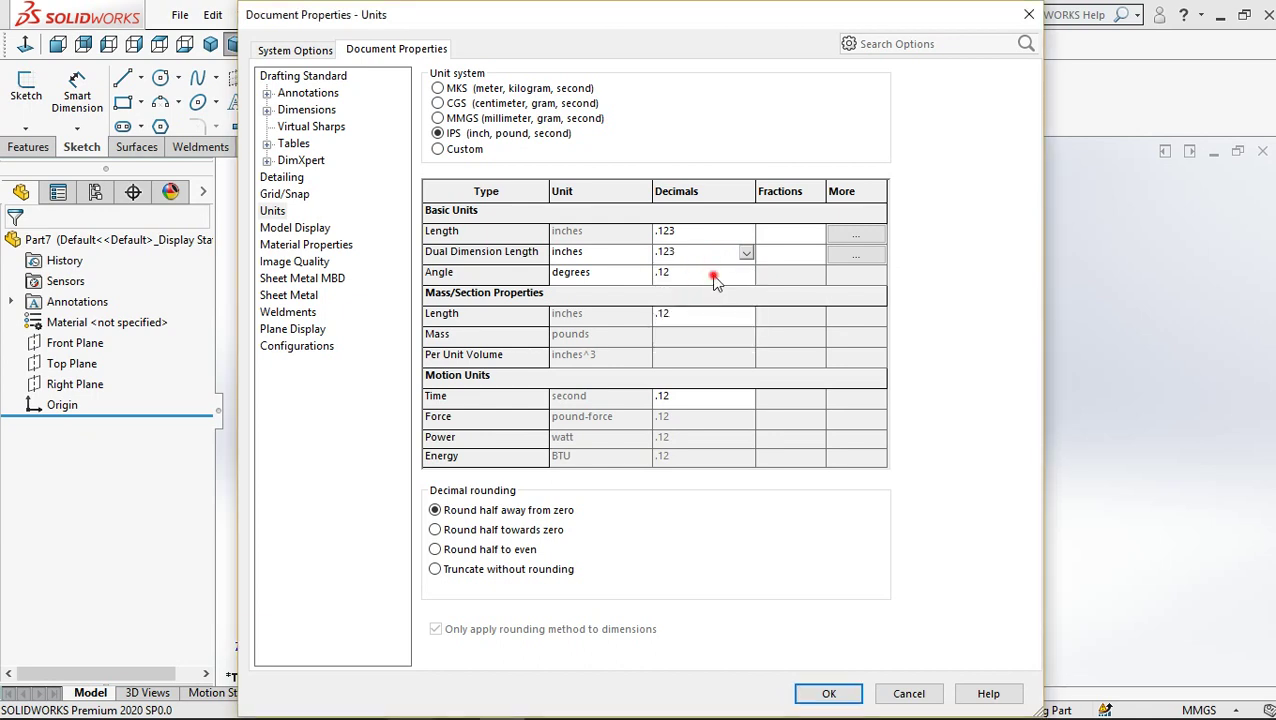
left_click(712, 270)
left_click(699, 305)
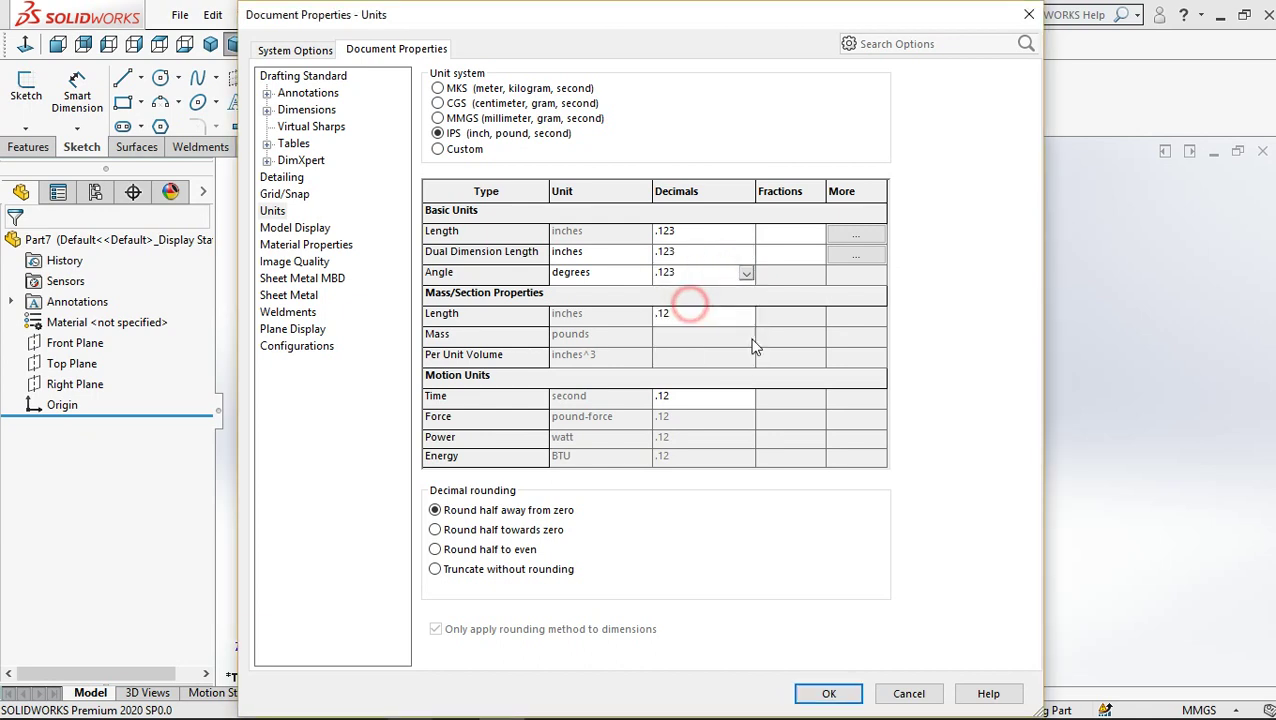
left_click(830, 693)
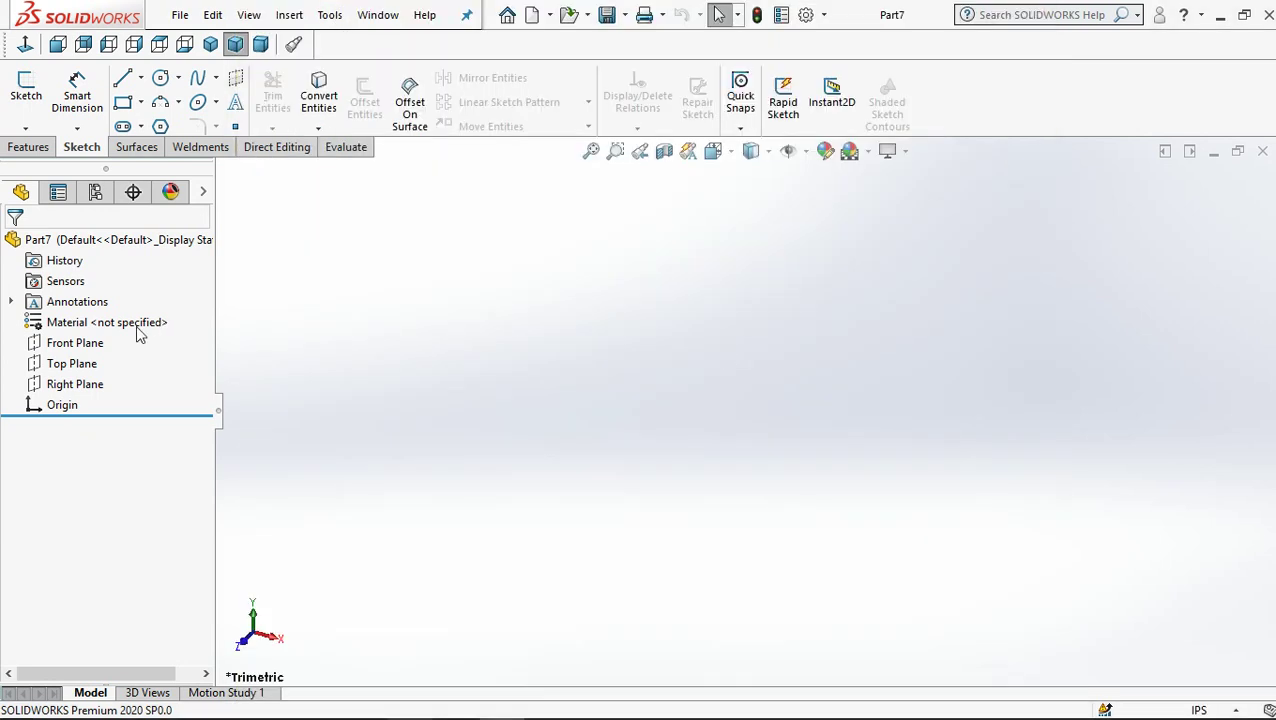
Step: Sketch a vertical construction line about 4.876 in tall from the origin on the Front Plane
left_click(75, 343)
key("ctrl+8")
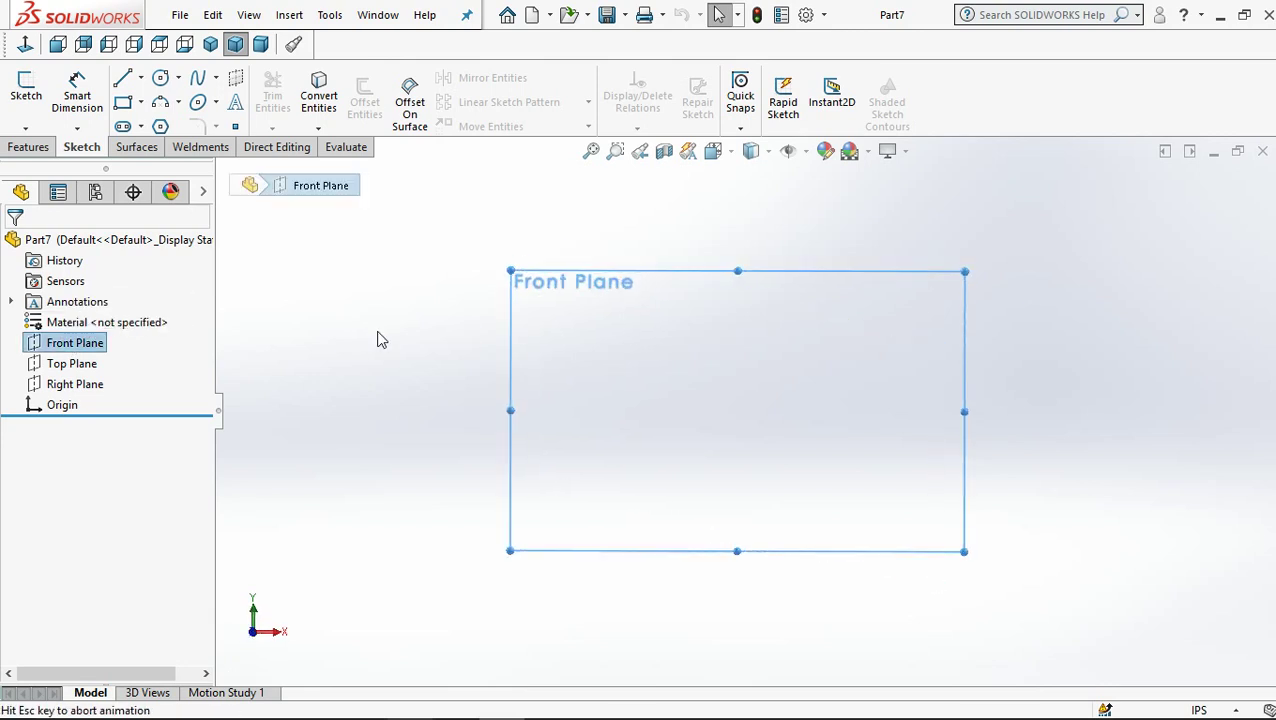
left_click(228, 272)
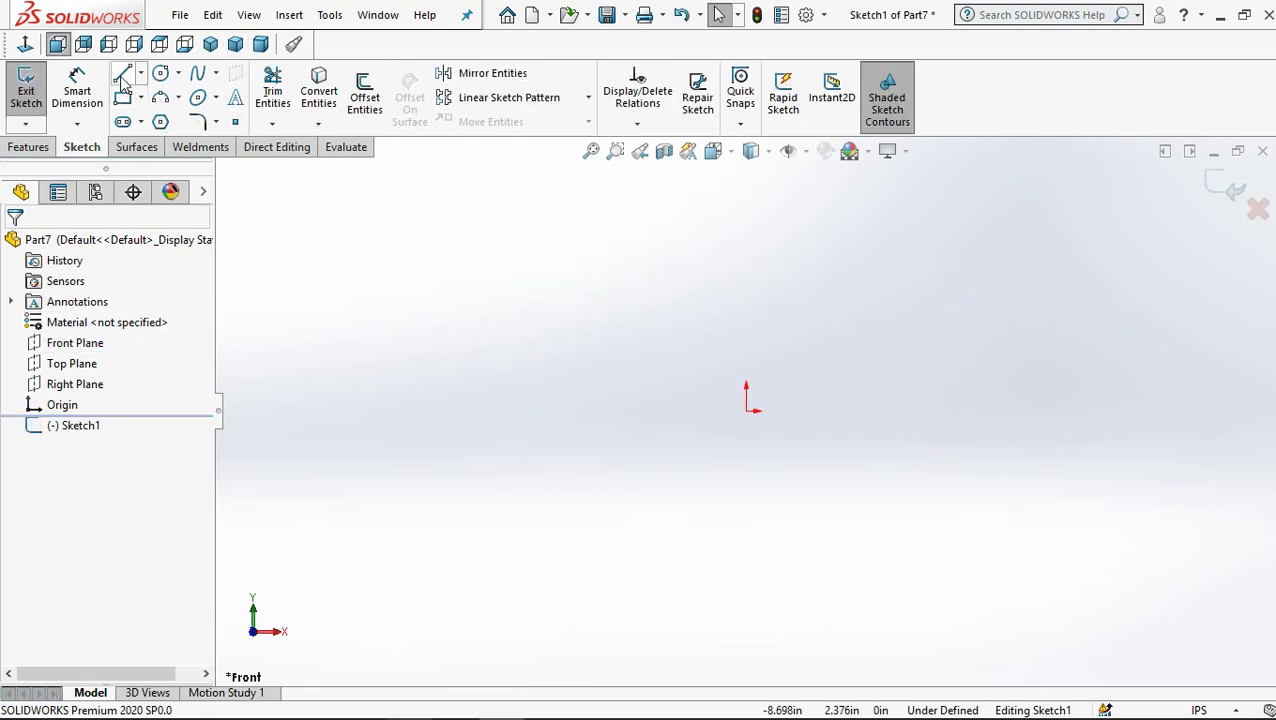
key("l")
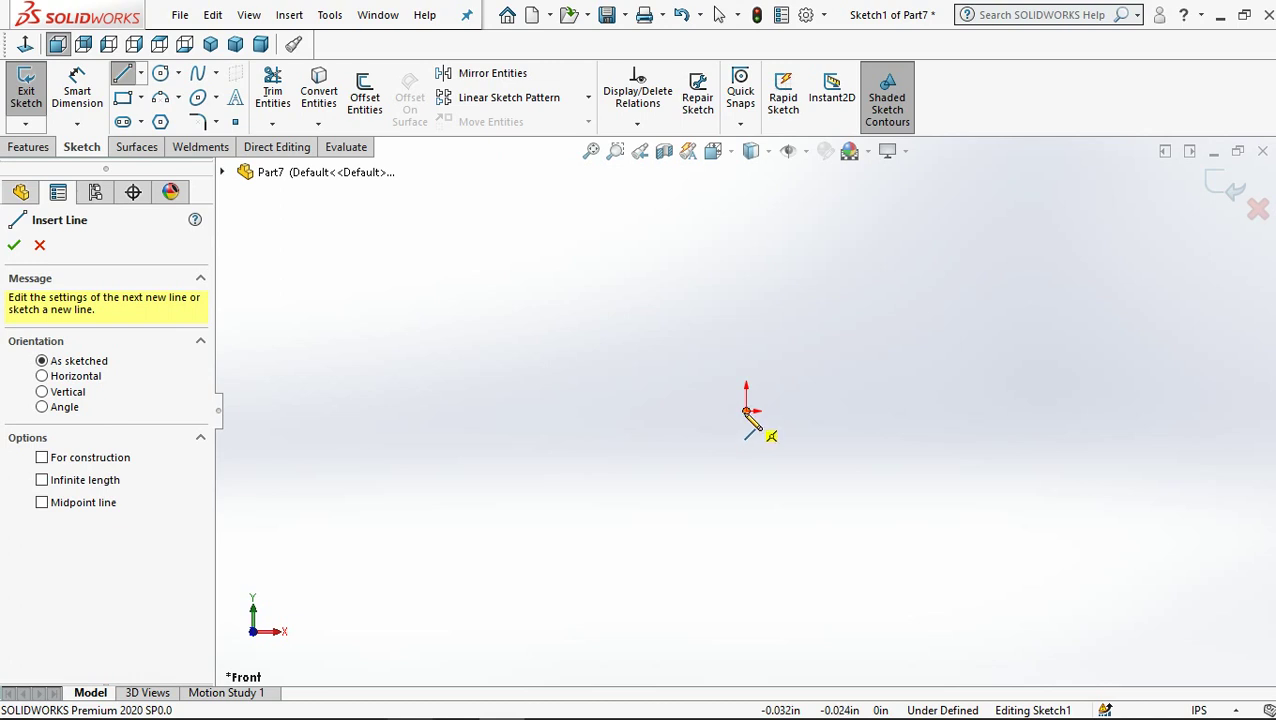
left_click(745, 211)
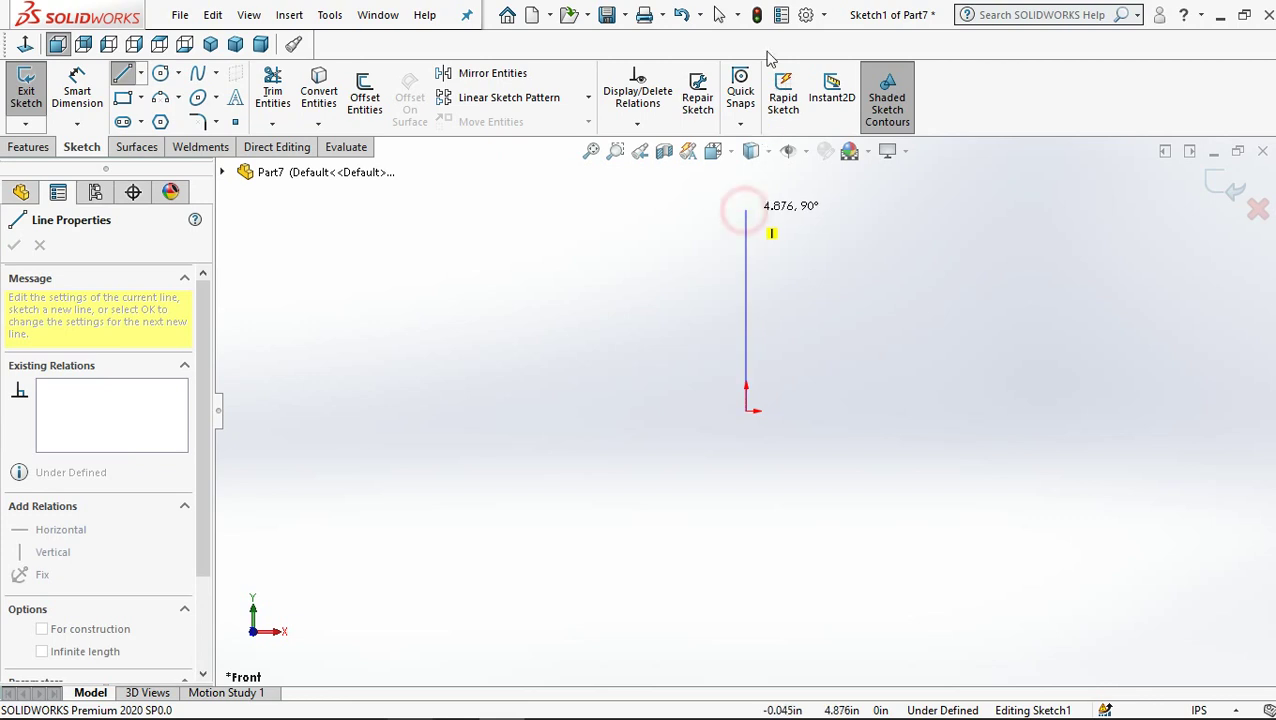
left_click(719, 14)
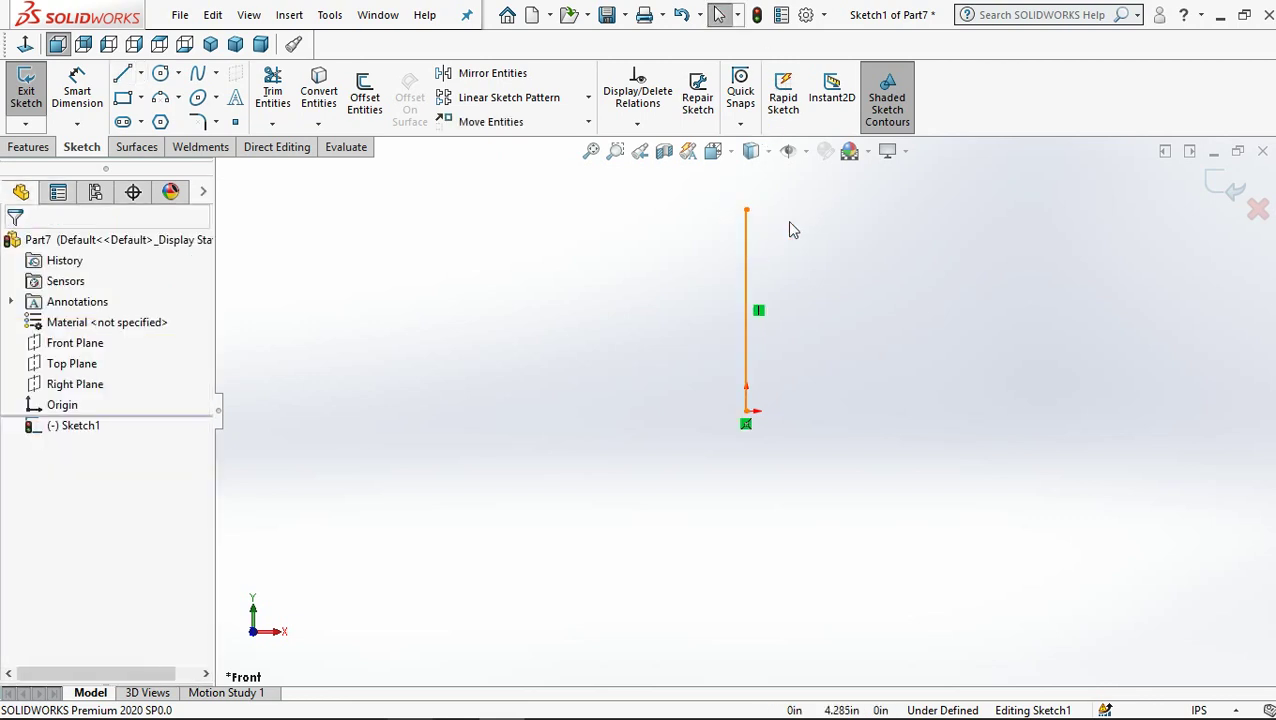
left_click(746, 300)
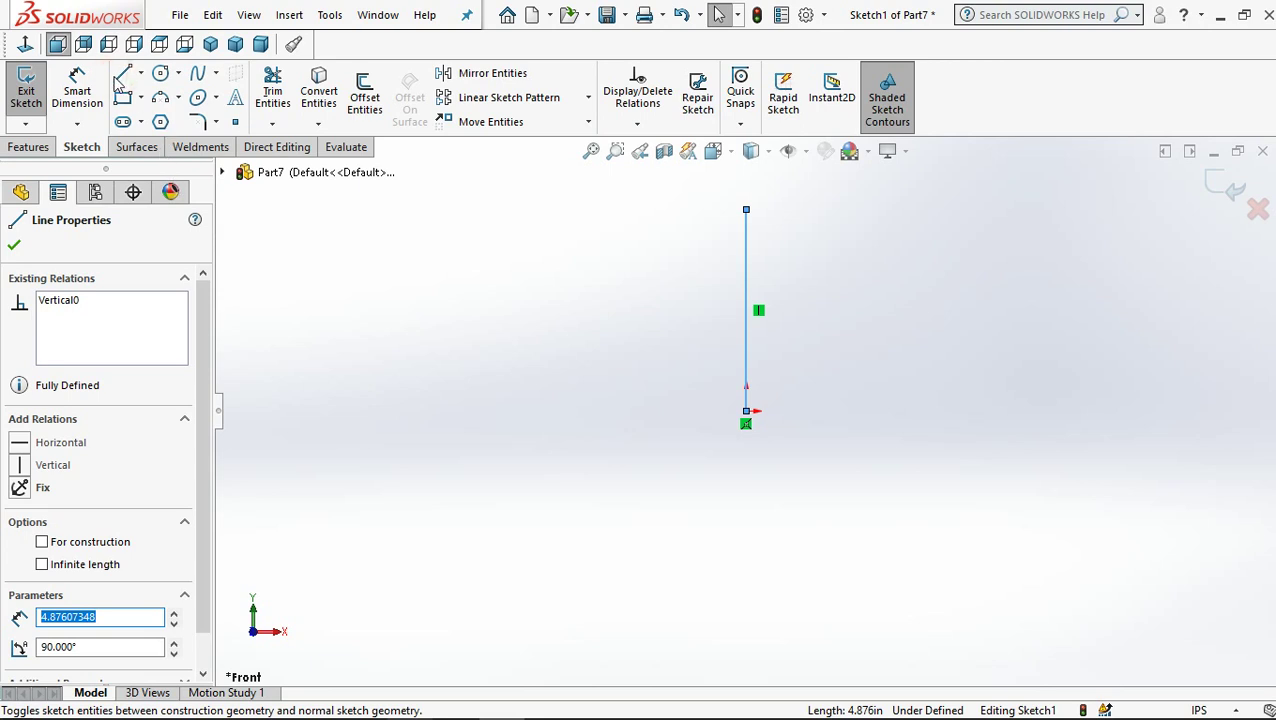
left_click(122, 78)
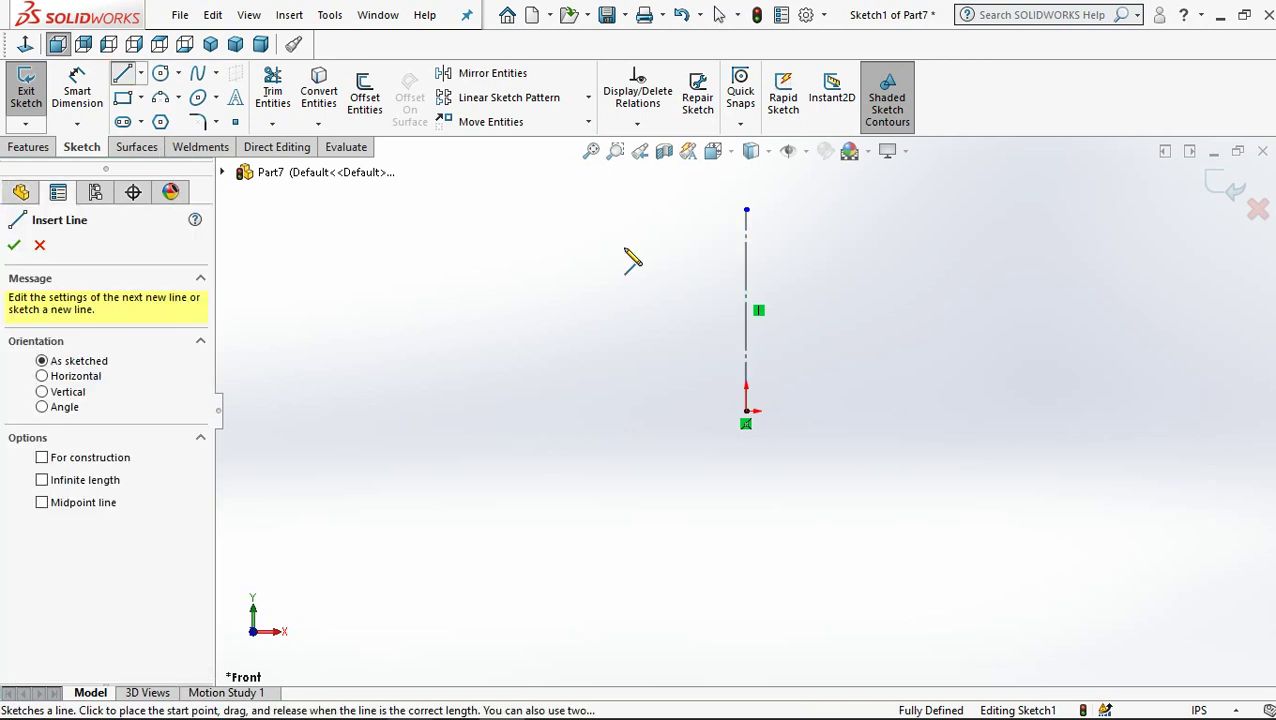
Step: Draw the connected case outline from the origin: base, rim step and long tapered wall
left_click(708, 420)
left_click(709, 419)
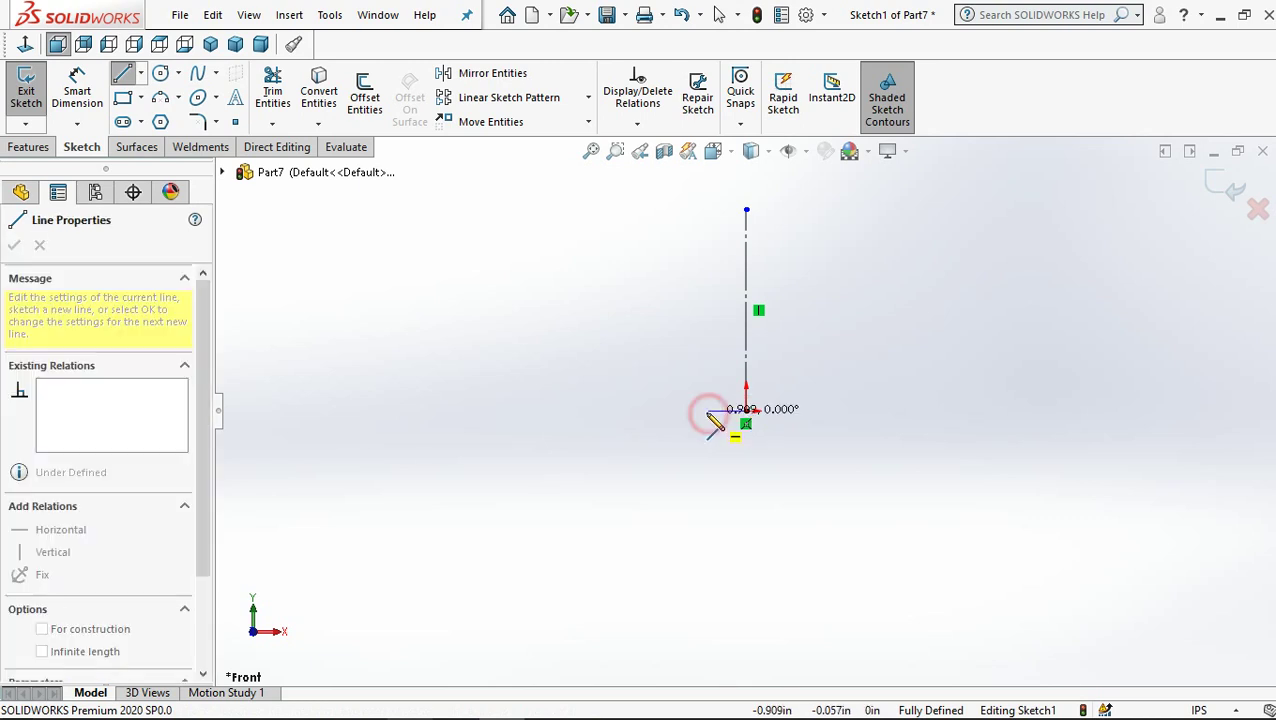
scroll(710, 415, "down", 2)
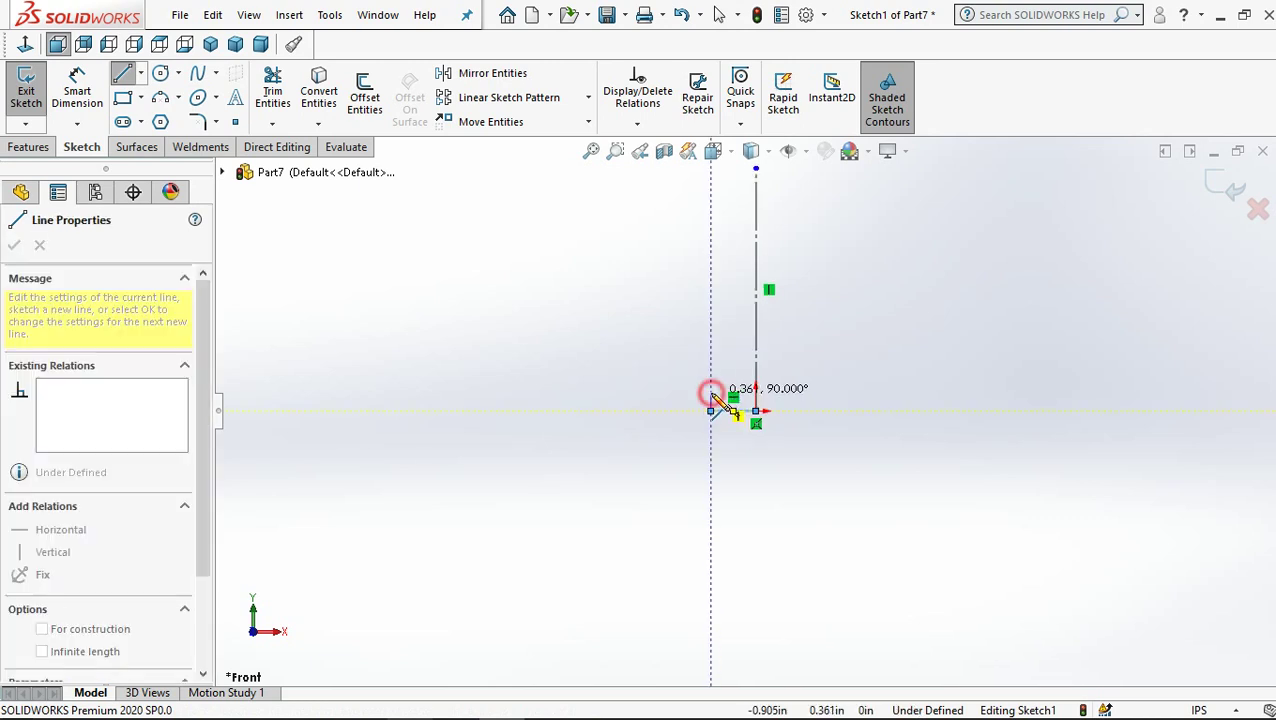
left_click(711, 394)
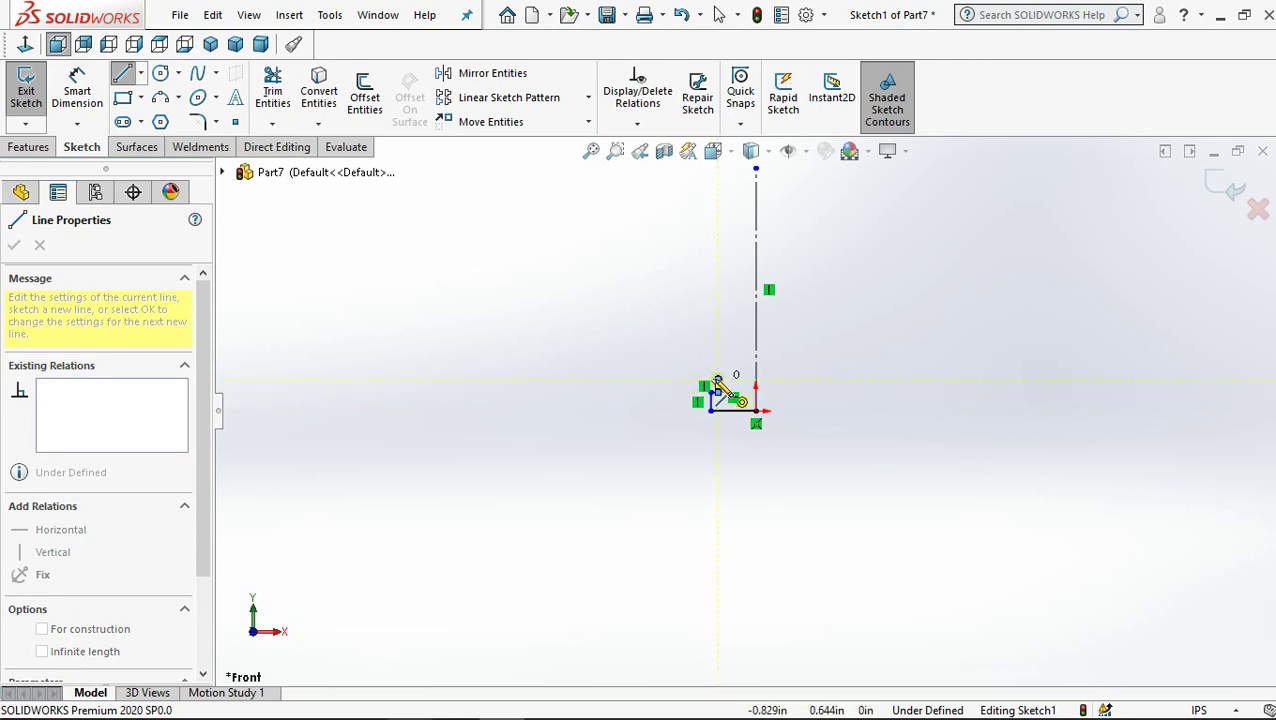
left_click(718, 394)
scroll(718, 388, "down", 2)
scroll(718, 383, "down", 3)
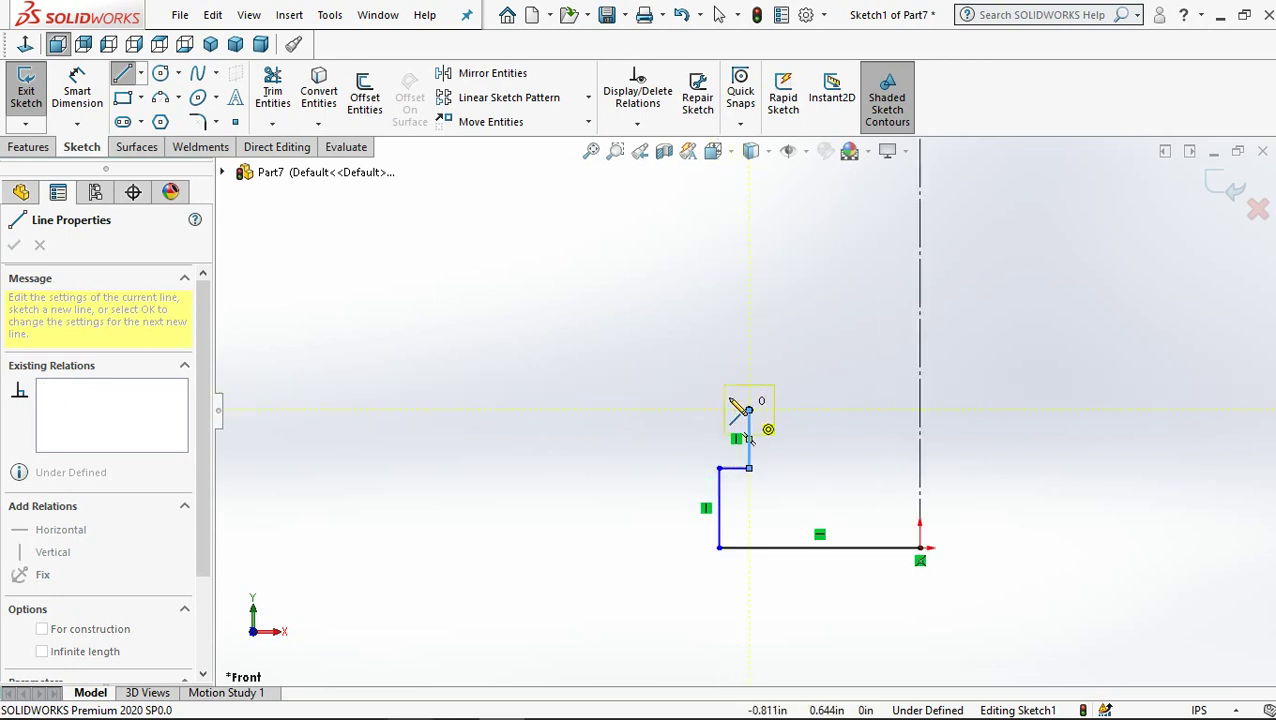
scroll(720, 400, "down", 1)
left_click(718, 420)
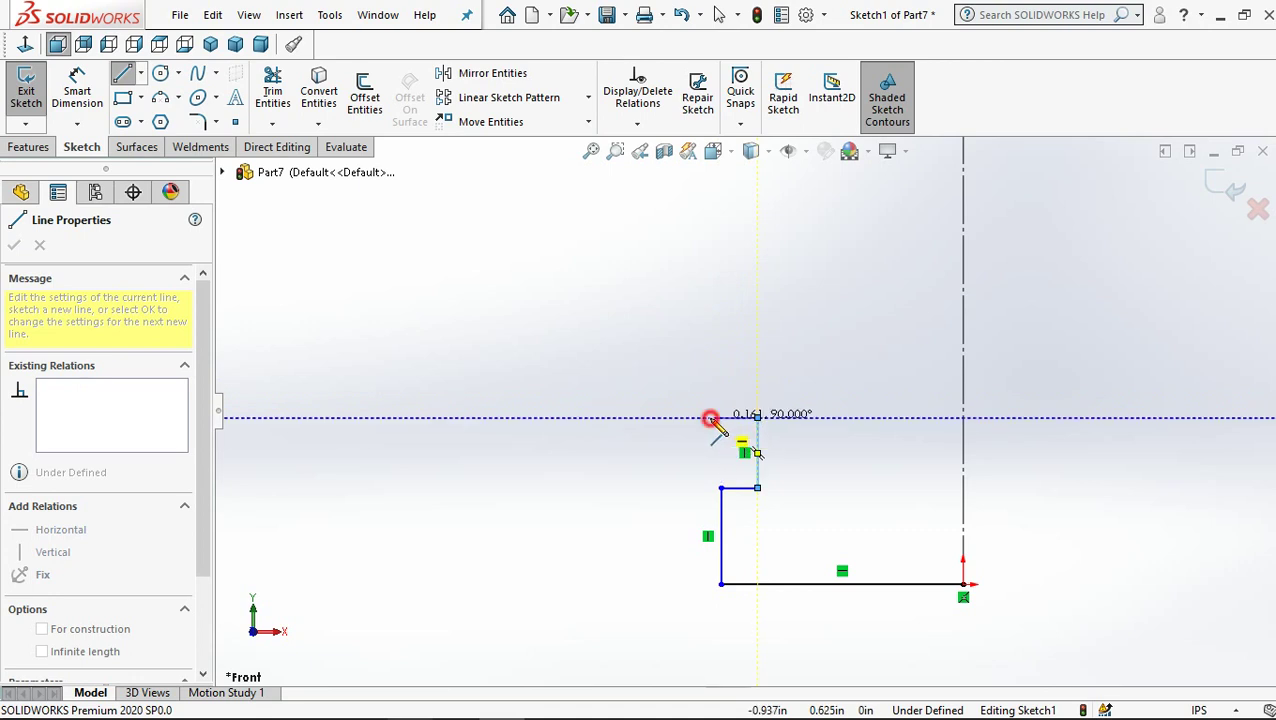
scroll(720, 428, "up", 2)
scroll(720, 425, "up", 4)
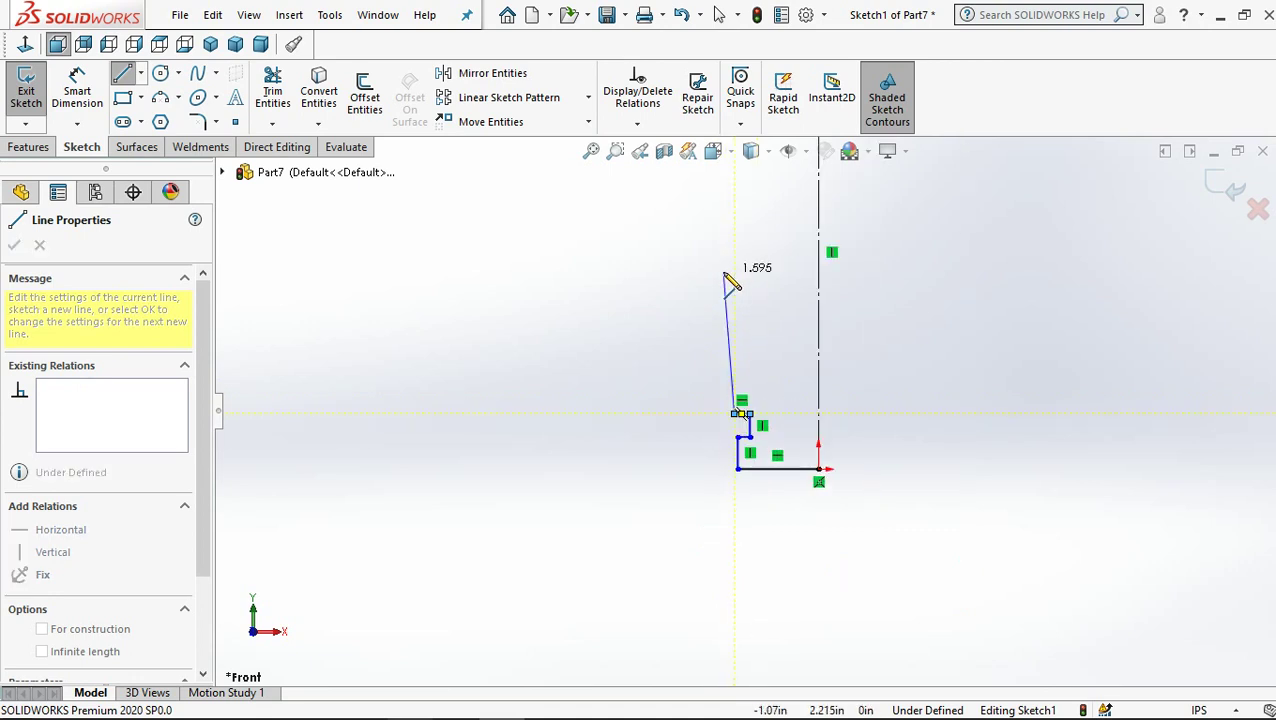
scroll(730, 276, "up", 5)
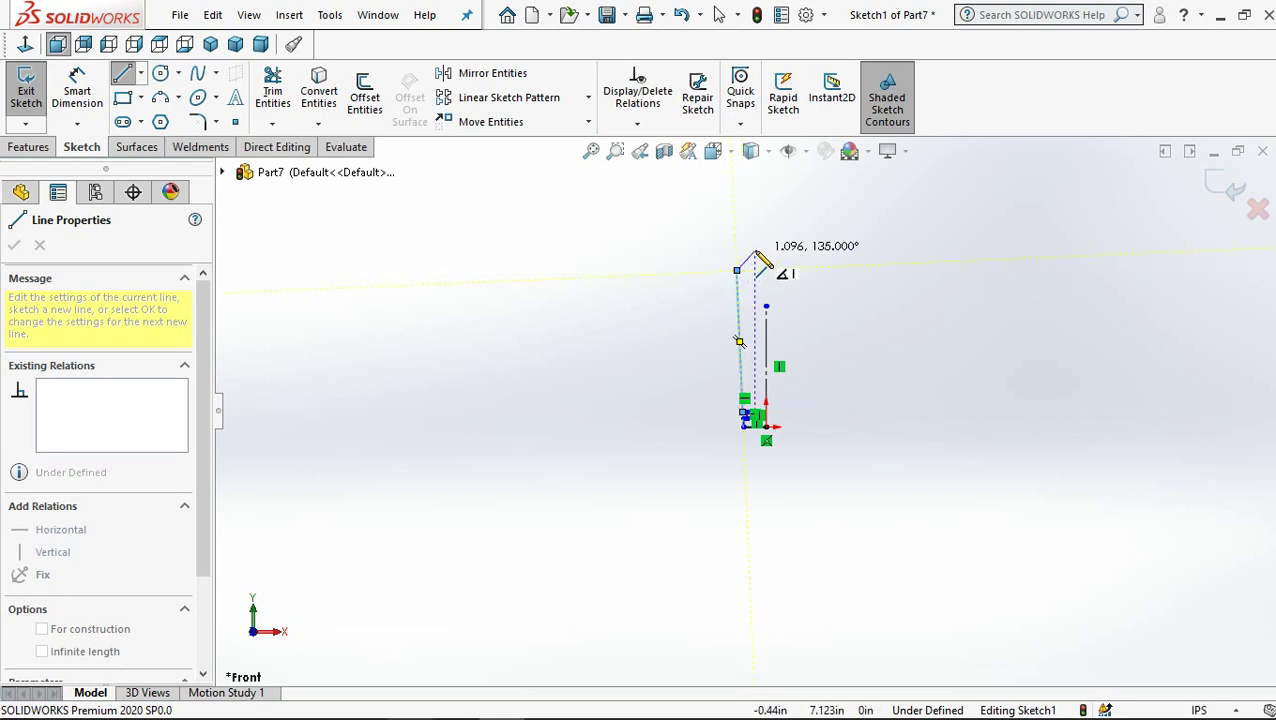
left_click(747, 241)
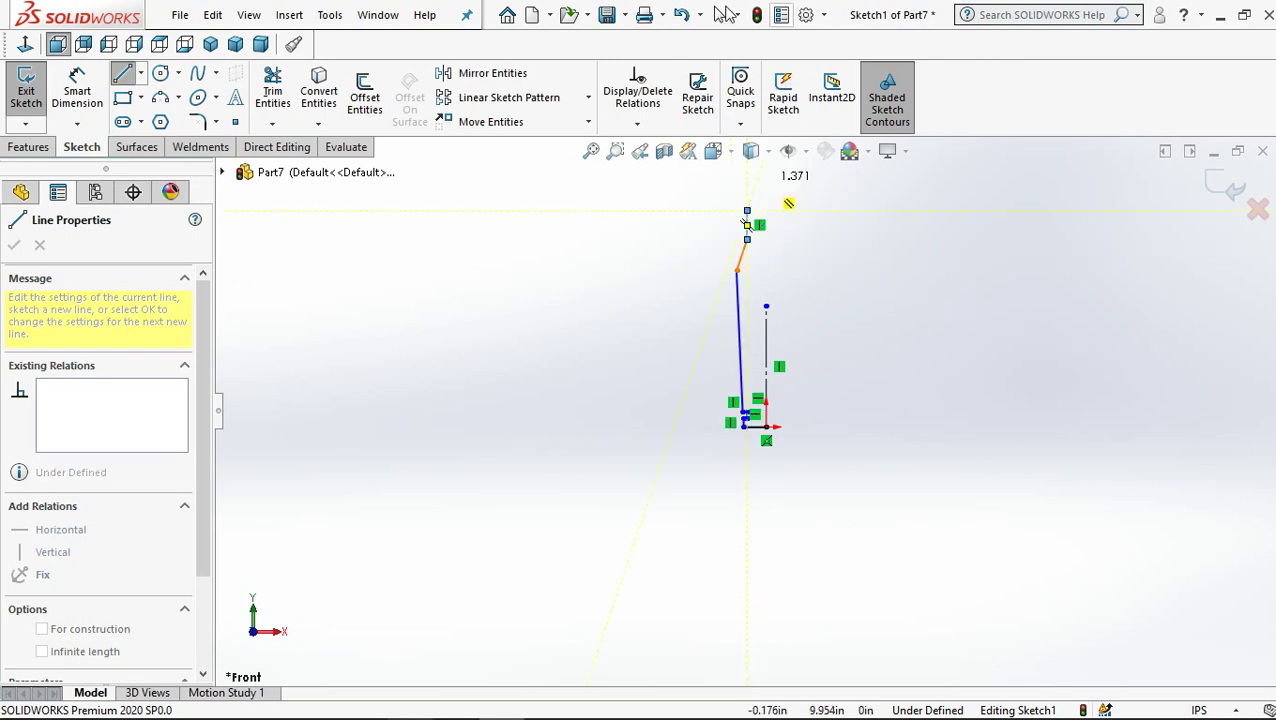
key("Escape")
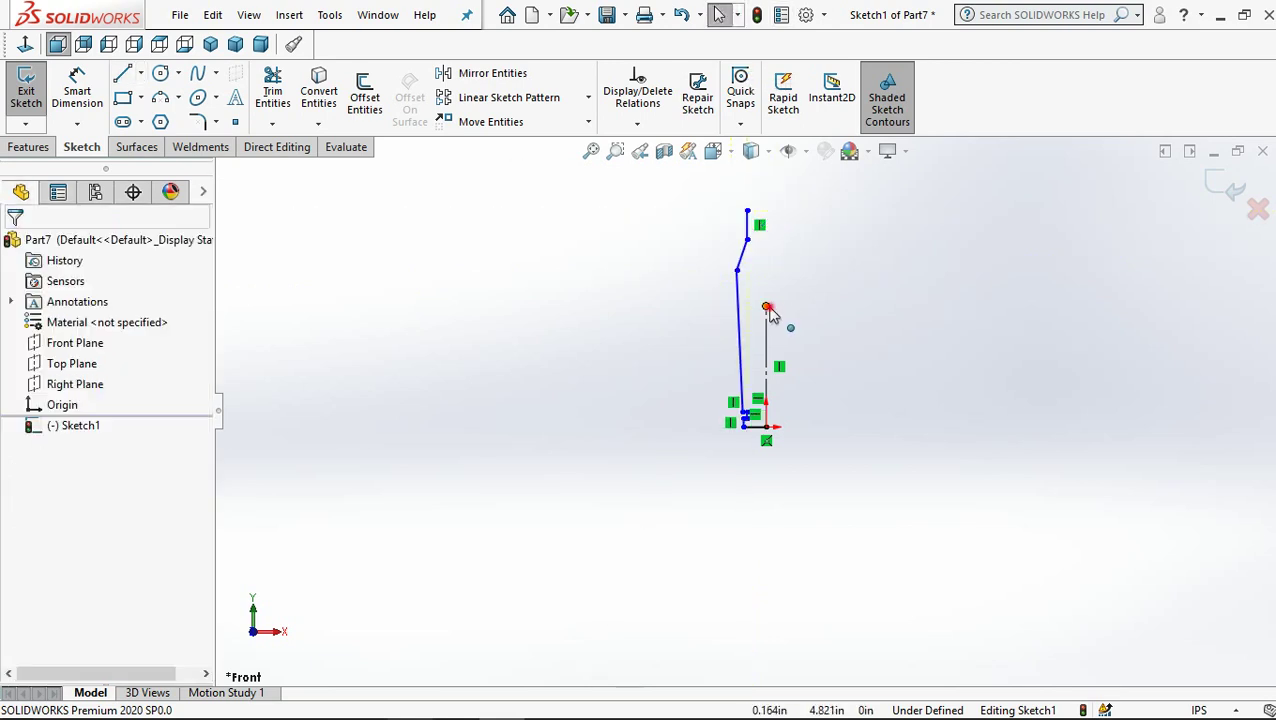
Step: Drag the centreline's top endpoint up to the top of the profile
left_click_drag(770, 200, 768, 195)
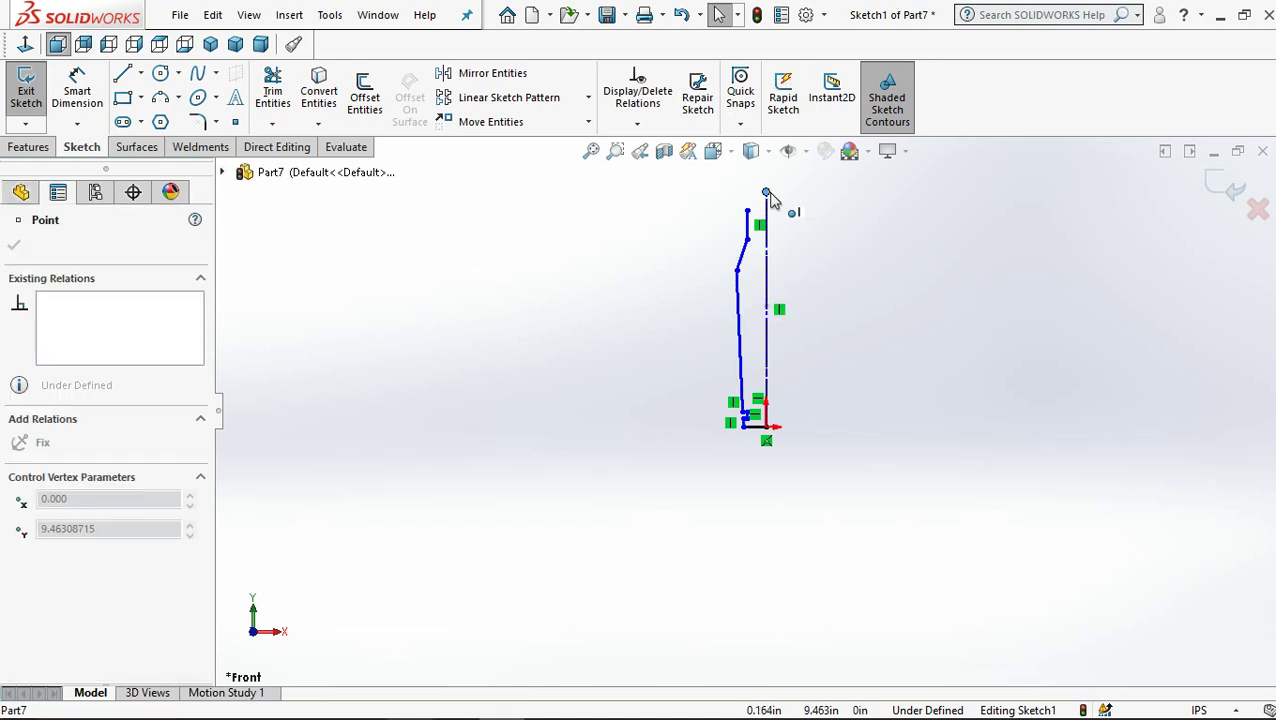
left_click(800, 268)
scroll(780, 450, "down", 1)
scroll(782, 452, "down", 2)
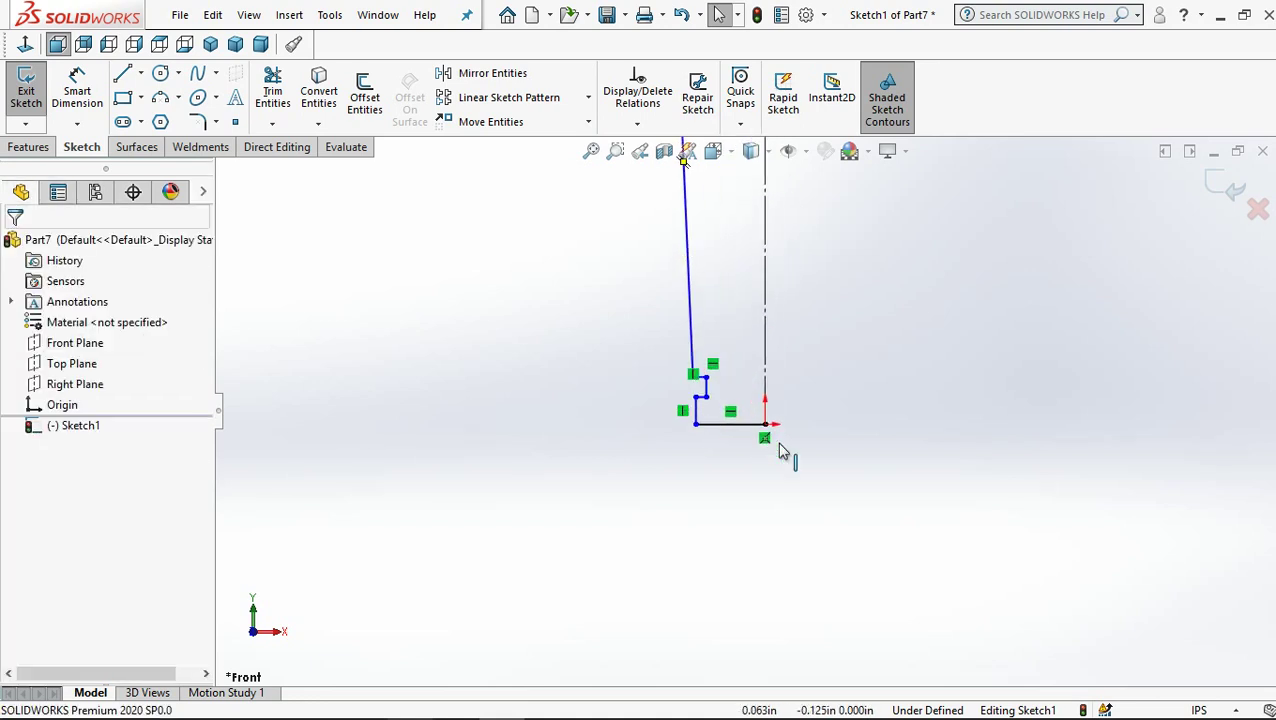
scroll(785, 452, "down", 2)
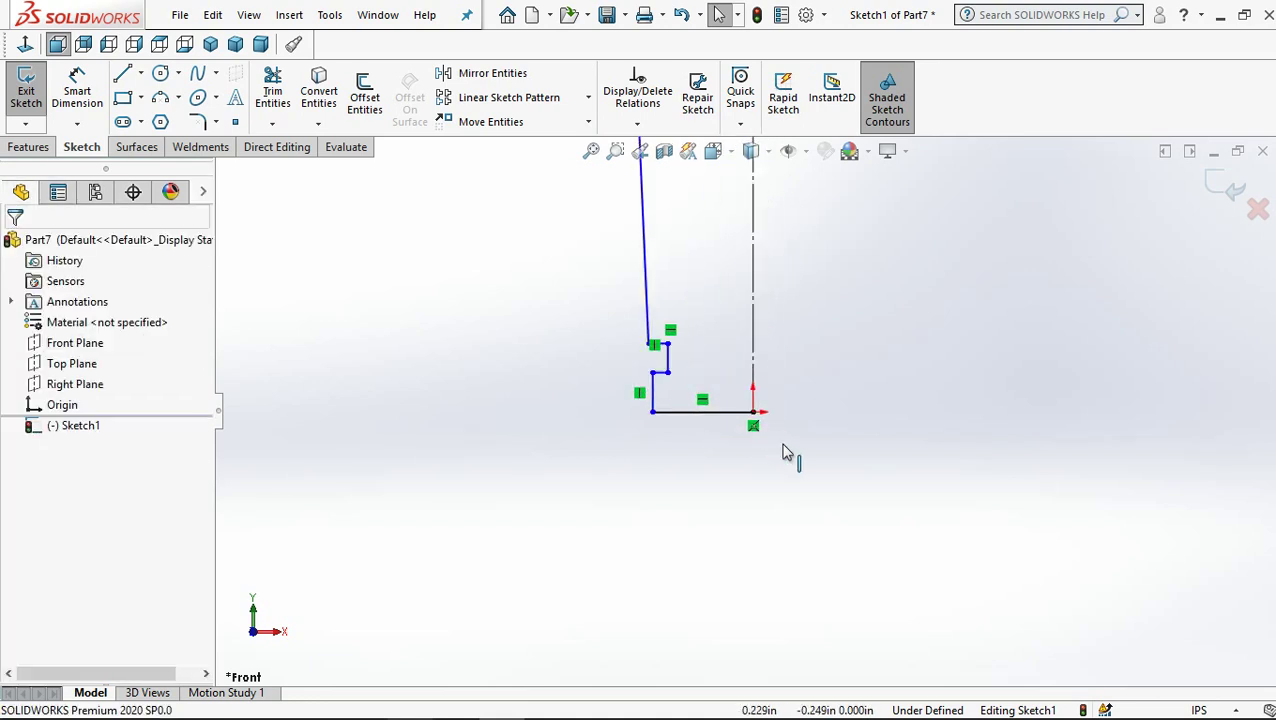
left_click(88, 100)
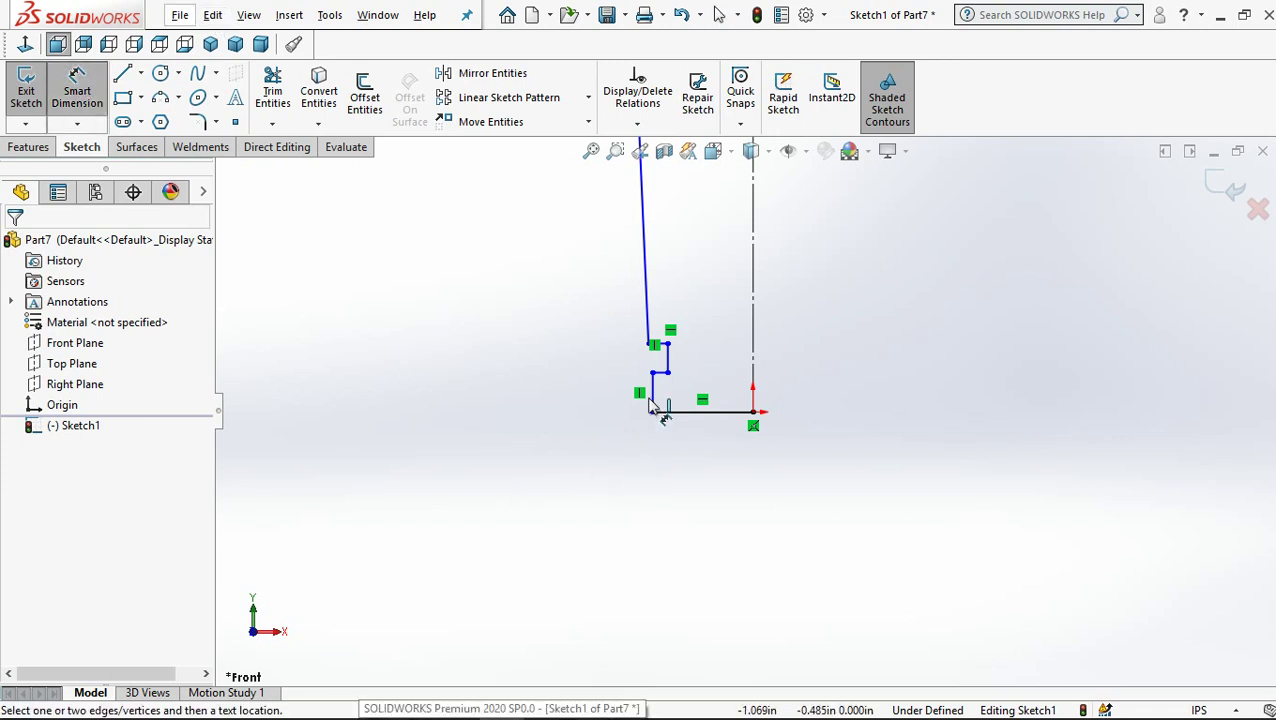
Step: Dimension the base half-width from the centreline as 0.473/2 (0.237)
left_click(753, 410)
left_click(753, 412)
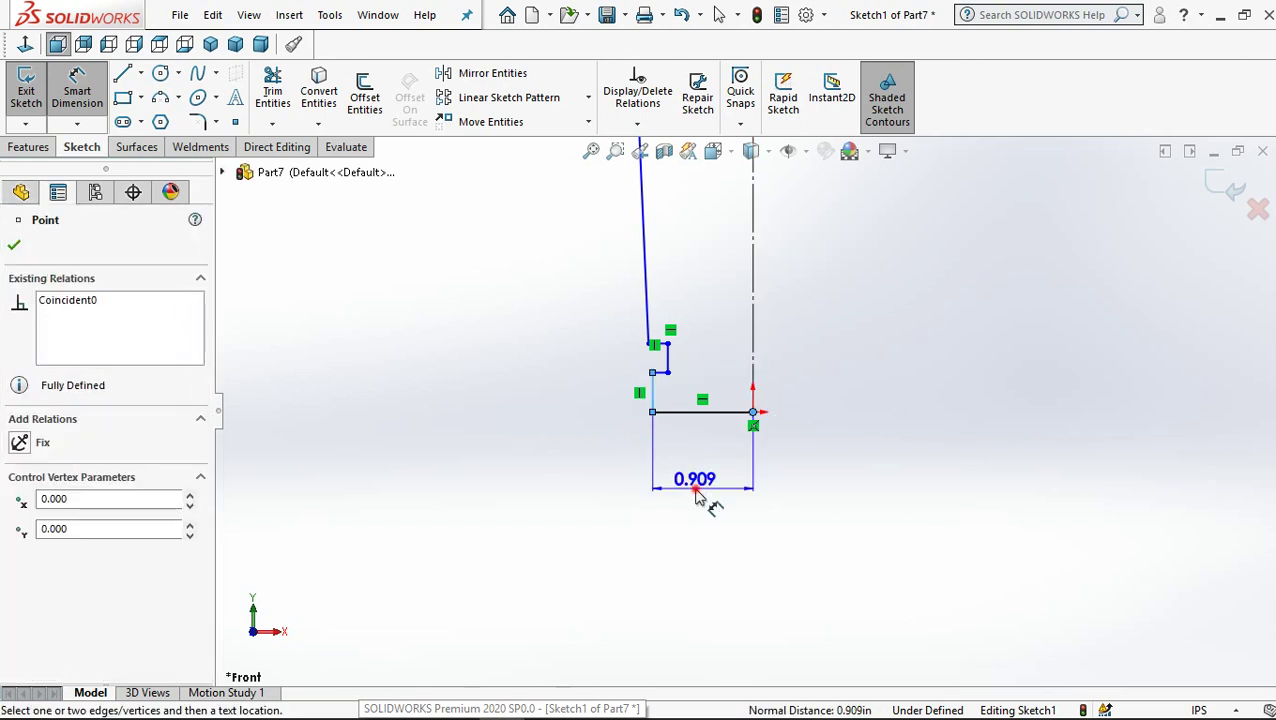
left_click(698, 498)
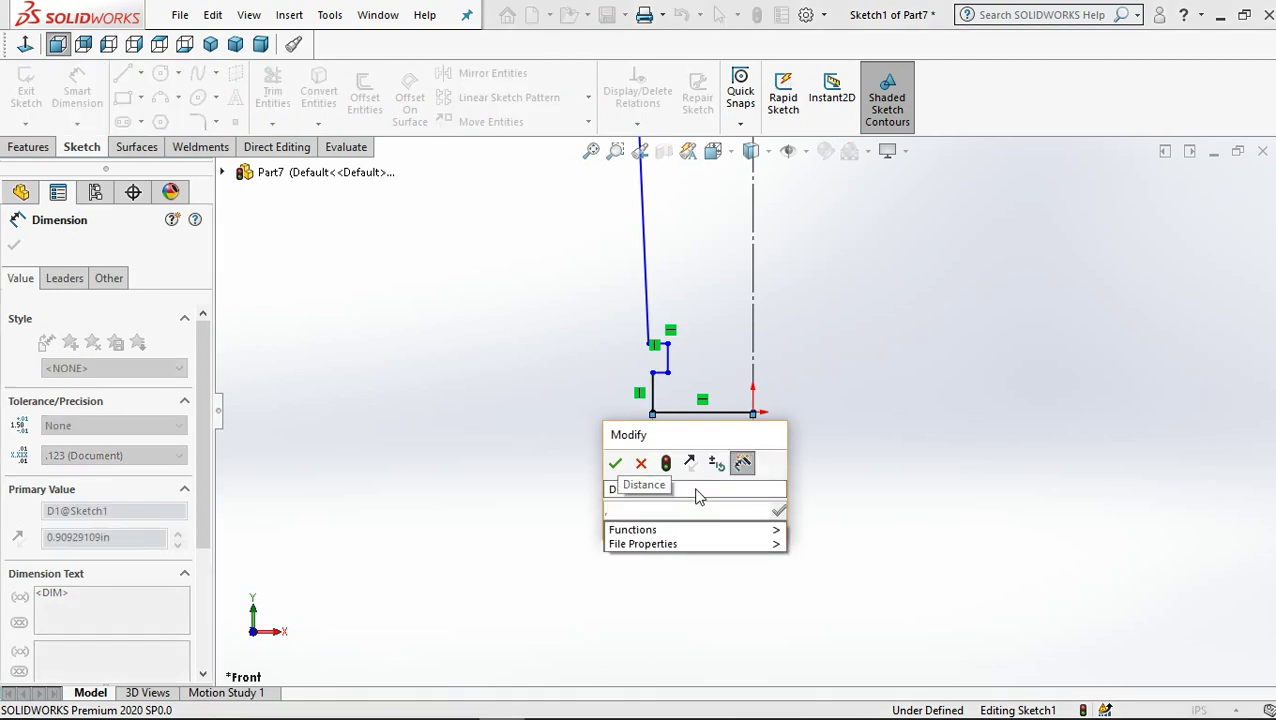
type("0.")
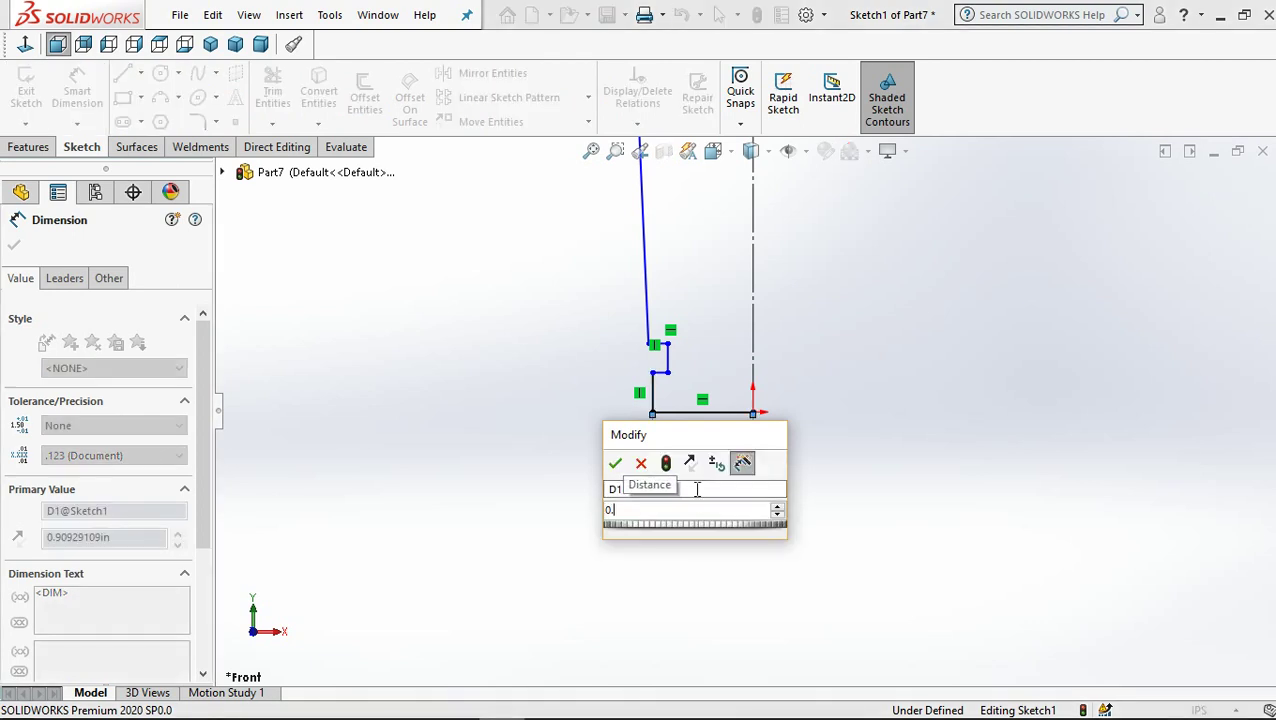
type("47")
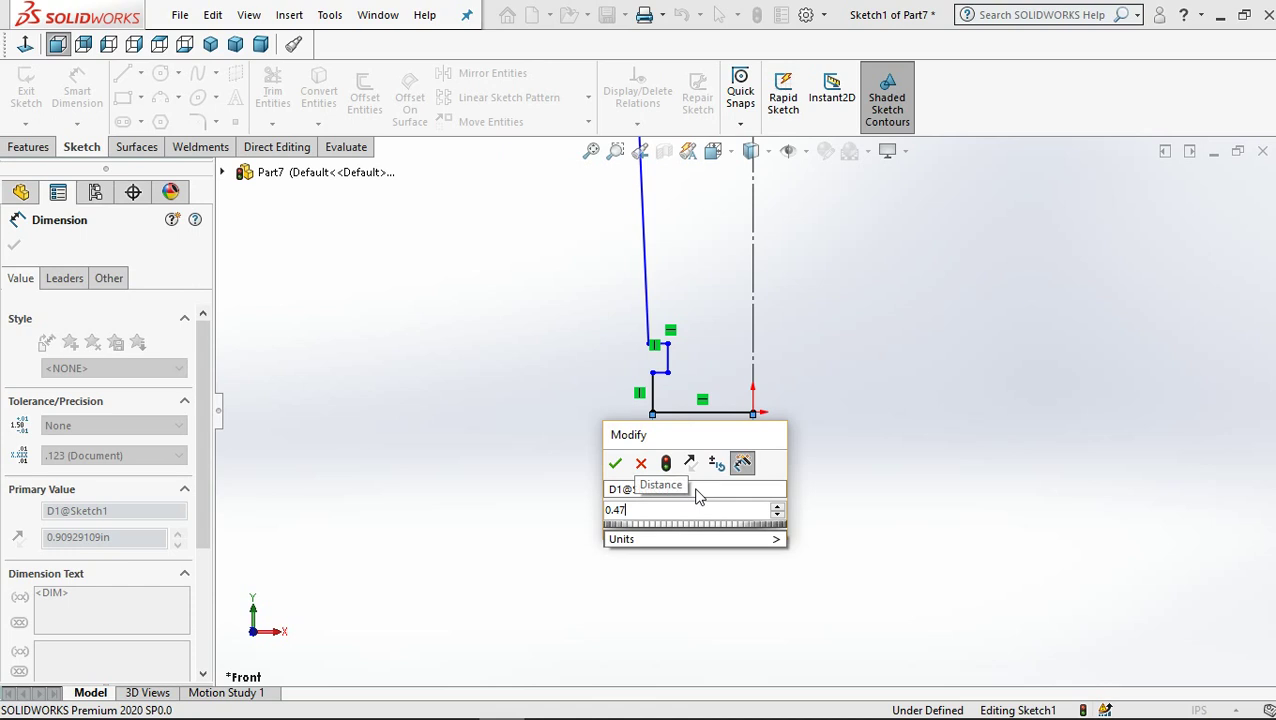
type("3/2")
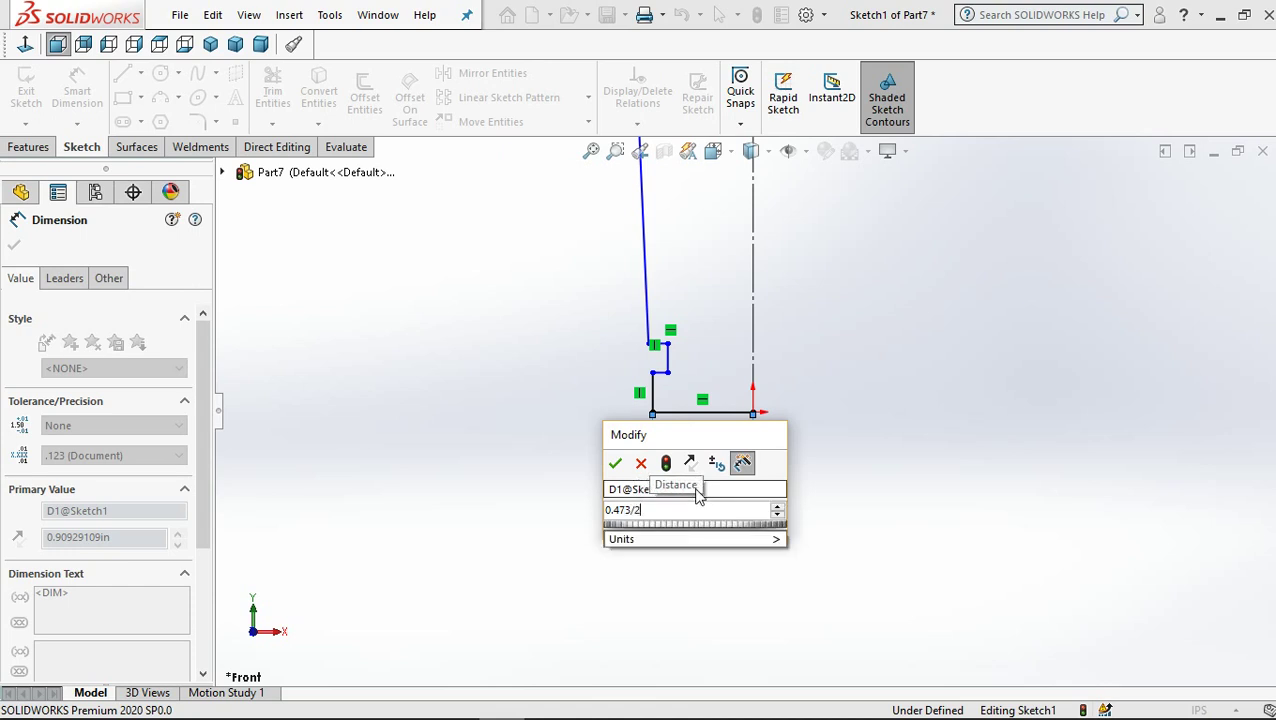
key("Return")
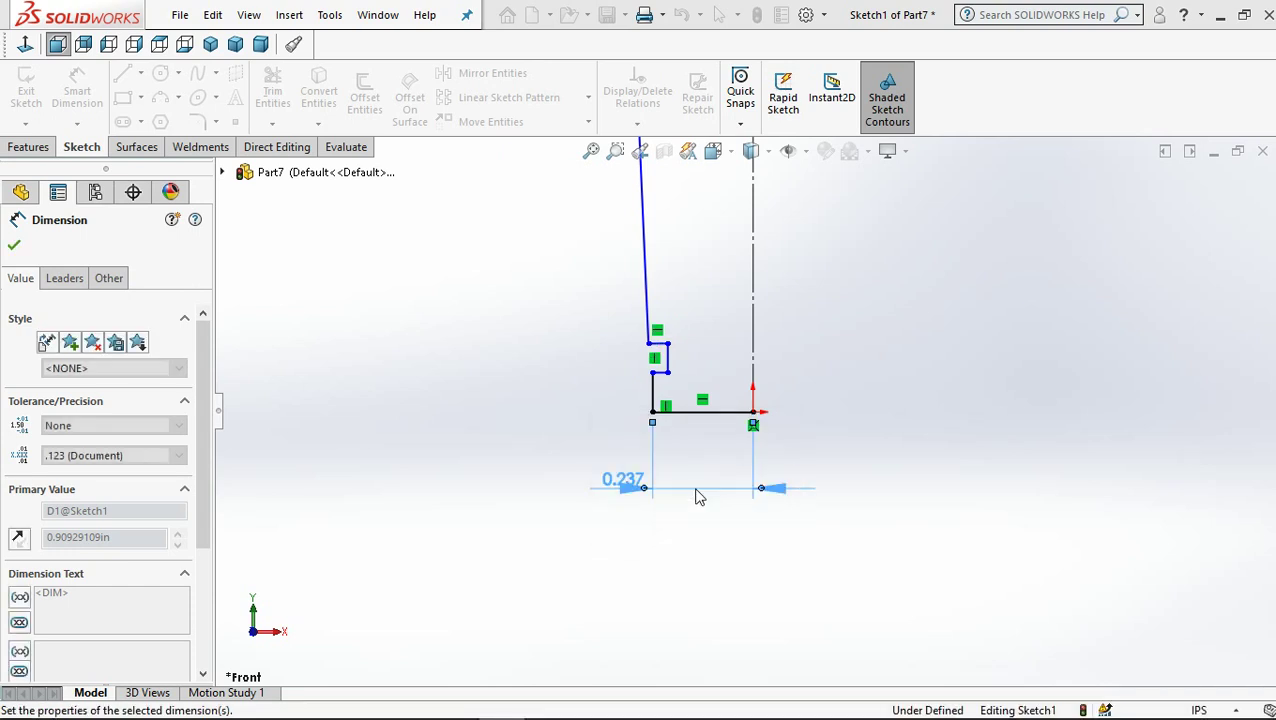
left_click(869, 404)
left_click(710, 383)
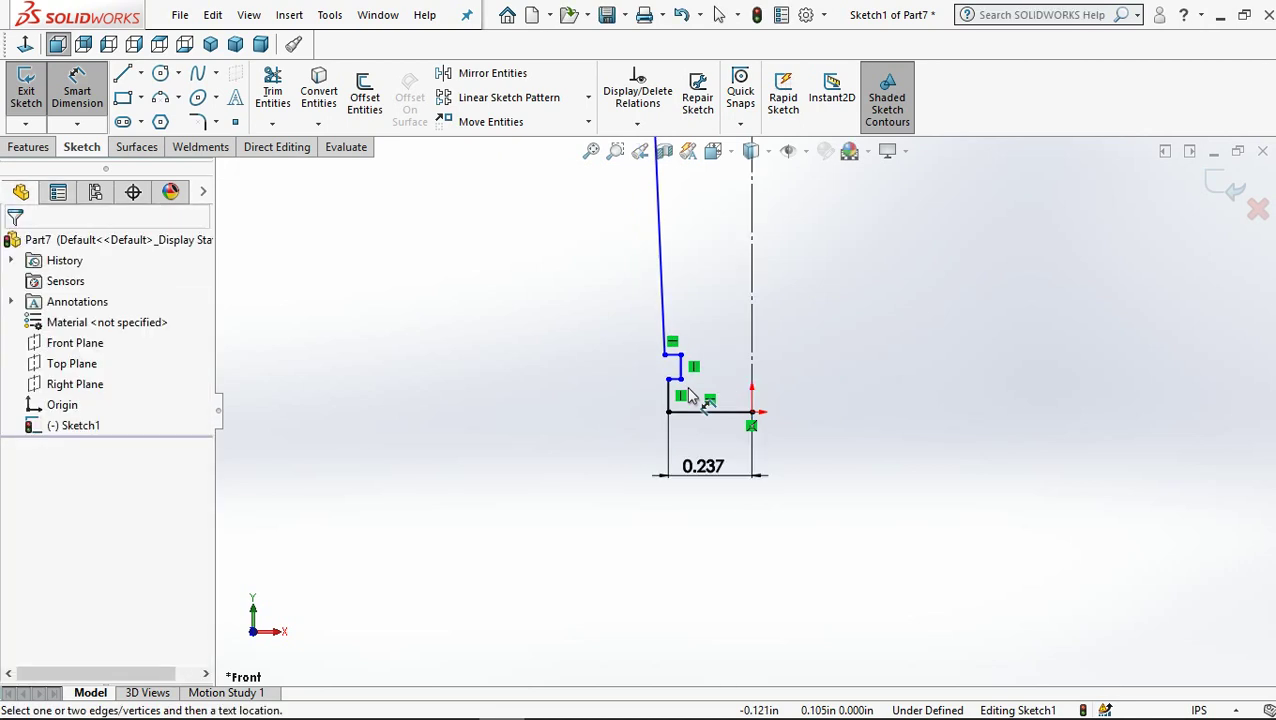
Step: Dimension the lower rim step height from the base line, entering 0.094
left_click(680, 381)
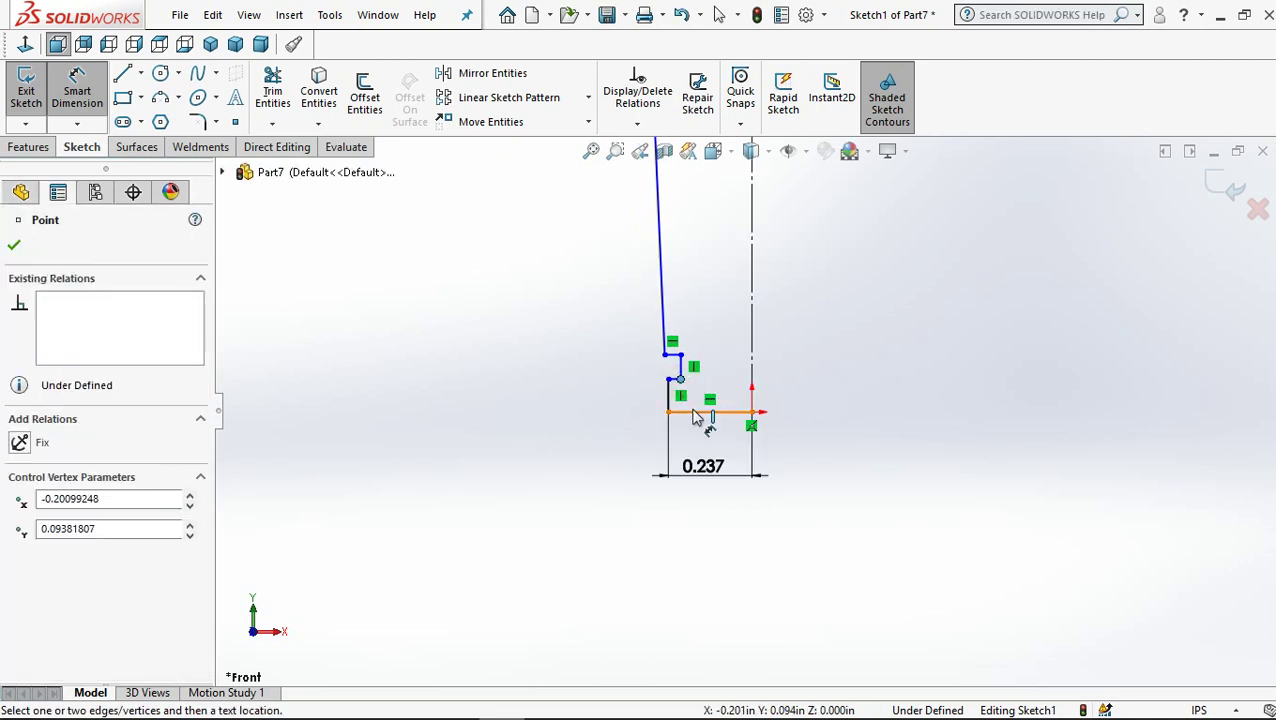
left_click(701, 411)
left_click(596, 402)
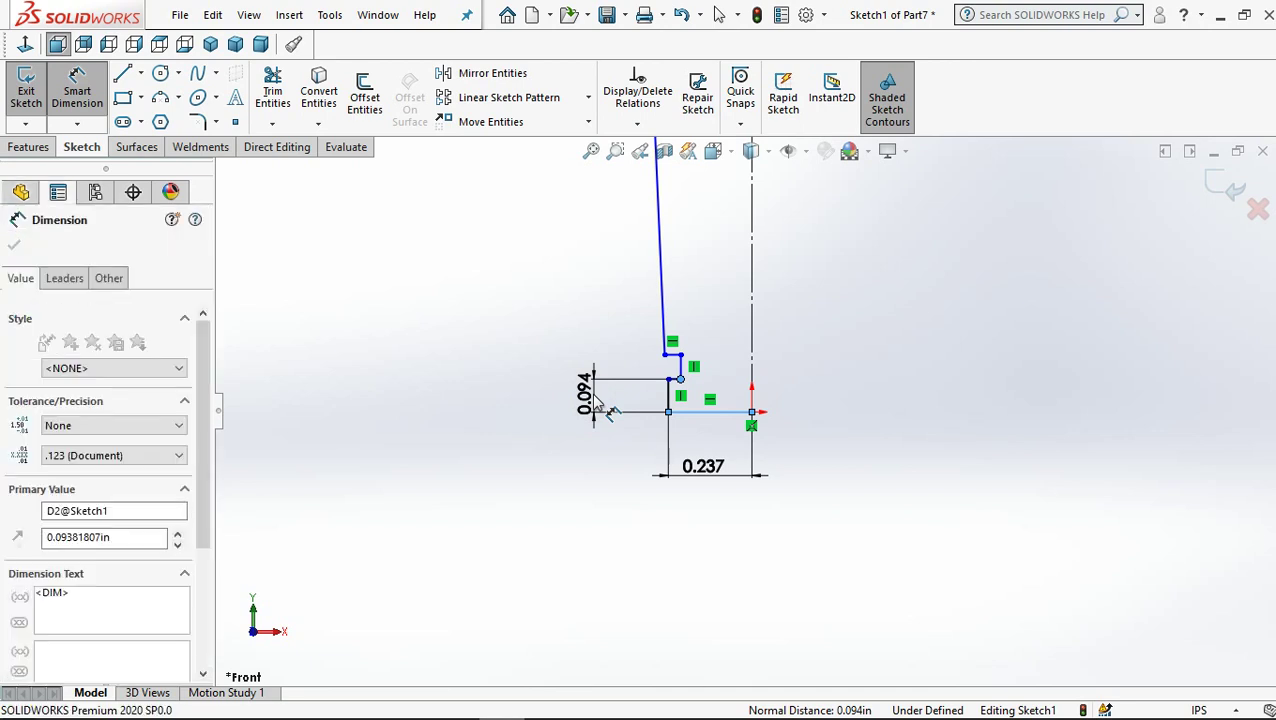
double_click(596, 402)
type("0.0")
type("9")
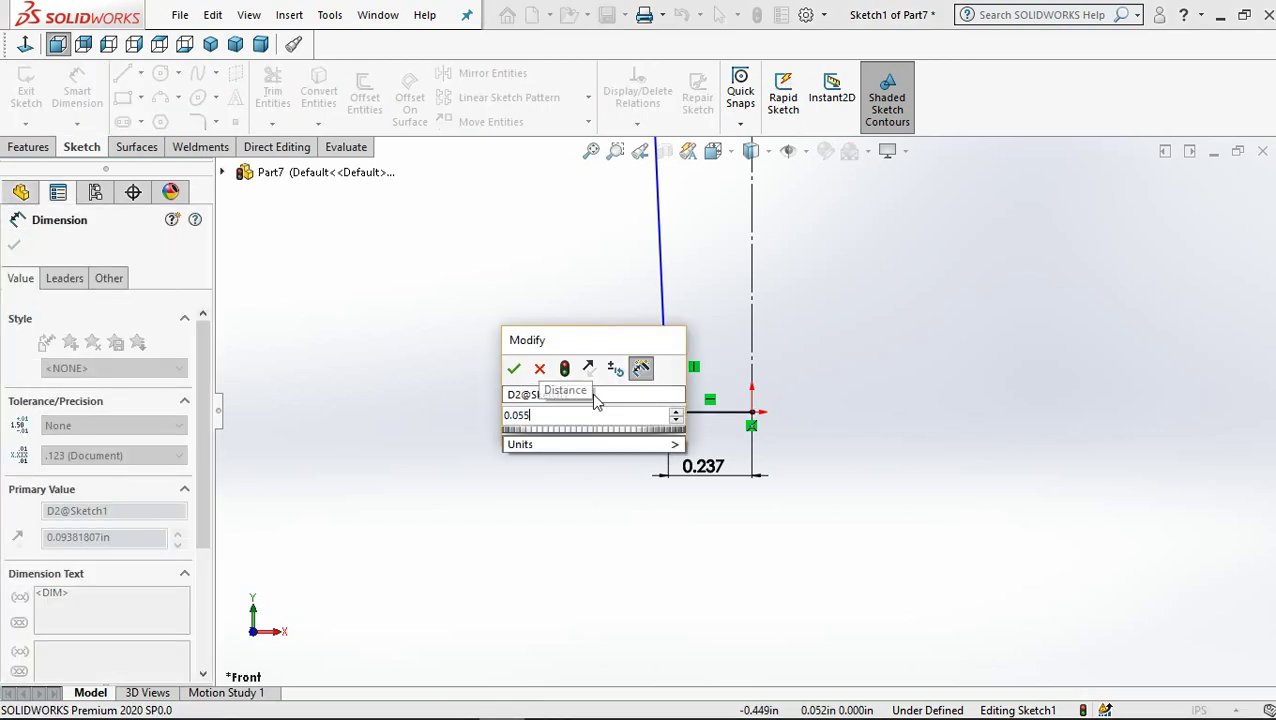
type("4")
key("Return")
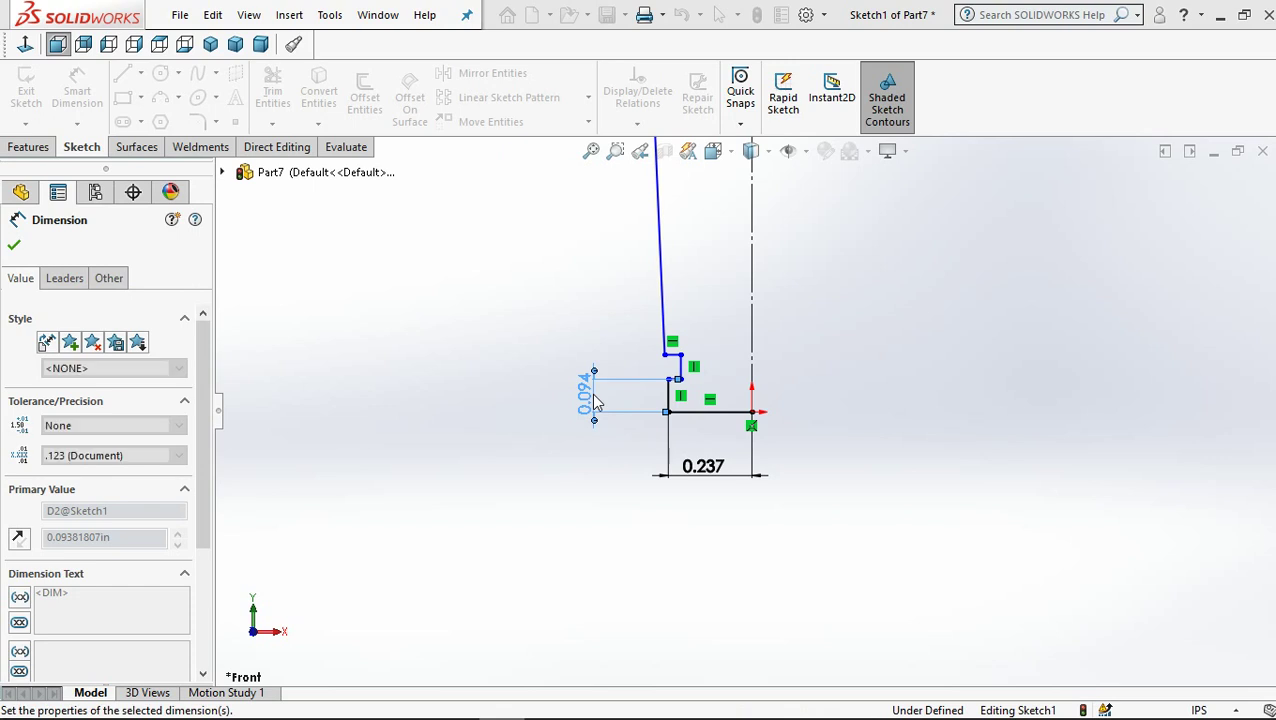
Step: Dimension the second step height between the horizontal step lines as 0.055
scroll(705, 380, "down", 2)
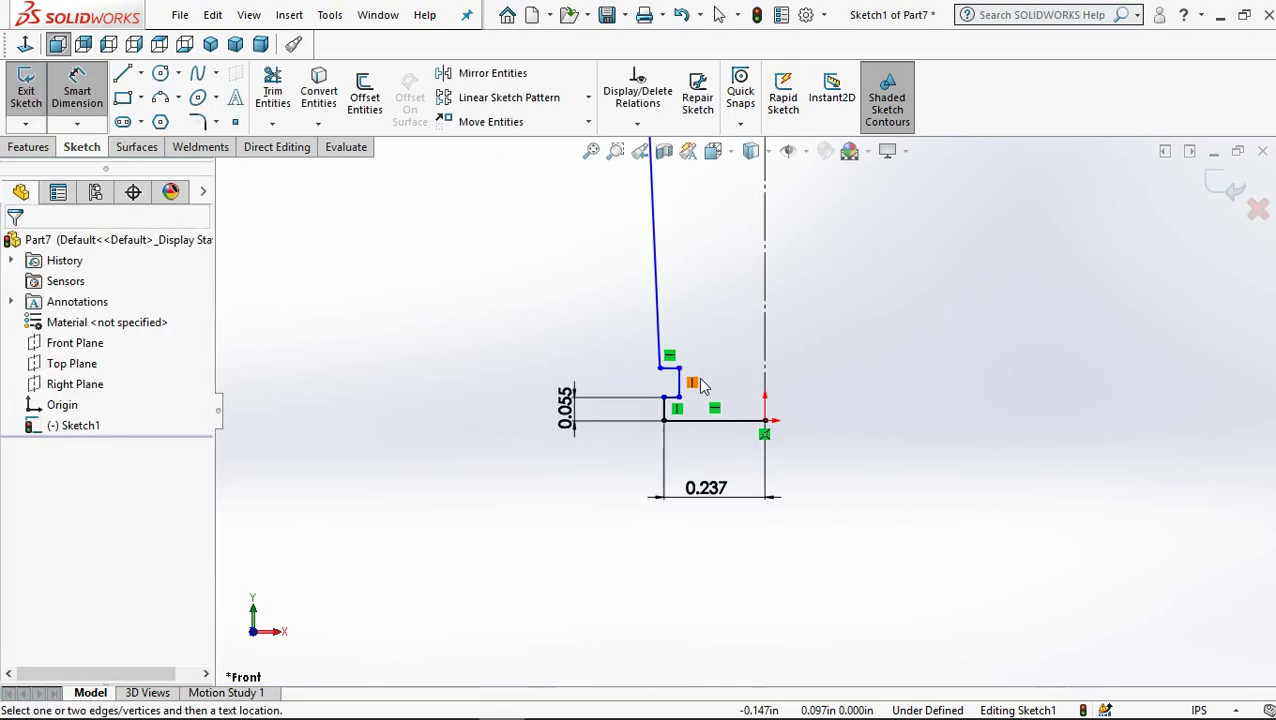
scroll(698, 381, "down", 3)
left_click(665, 367)
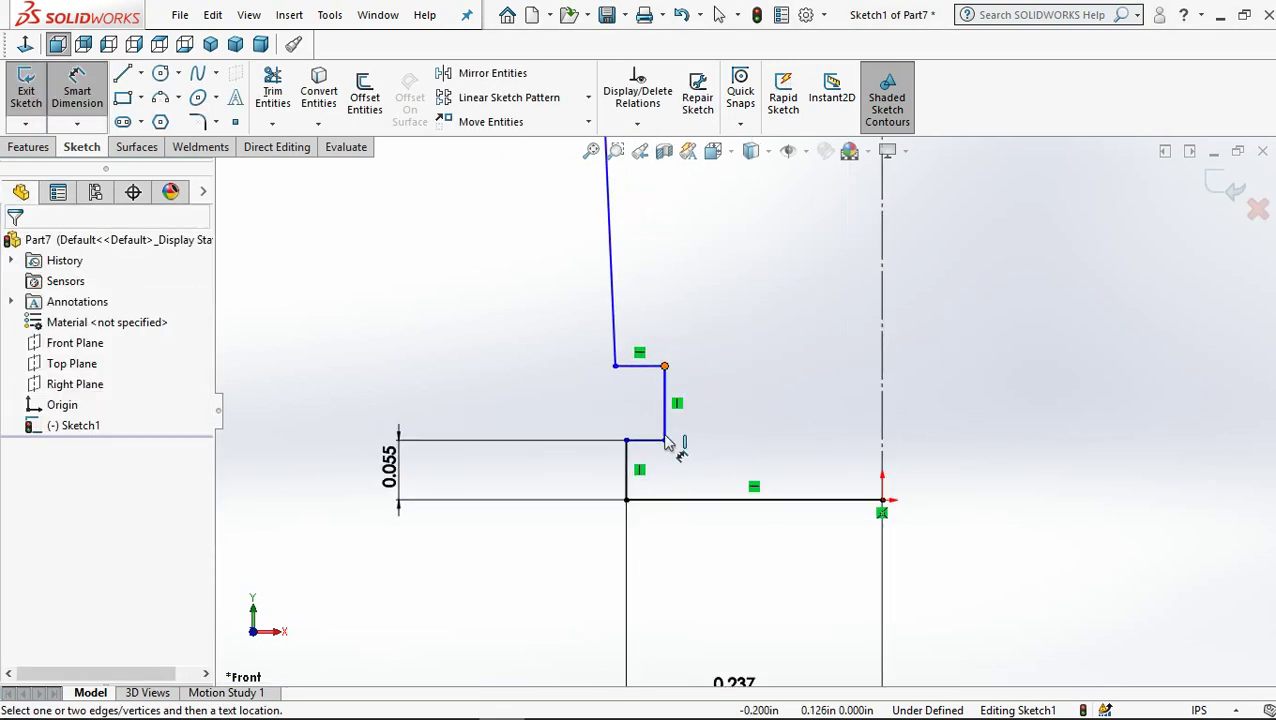
left_click(665, 441)
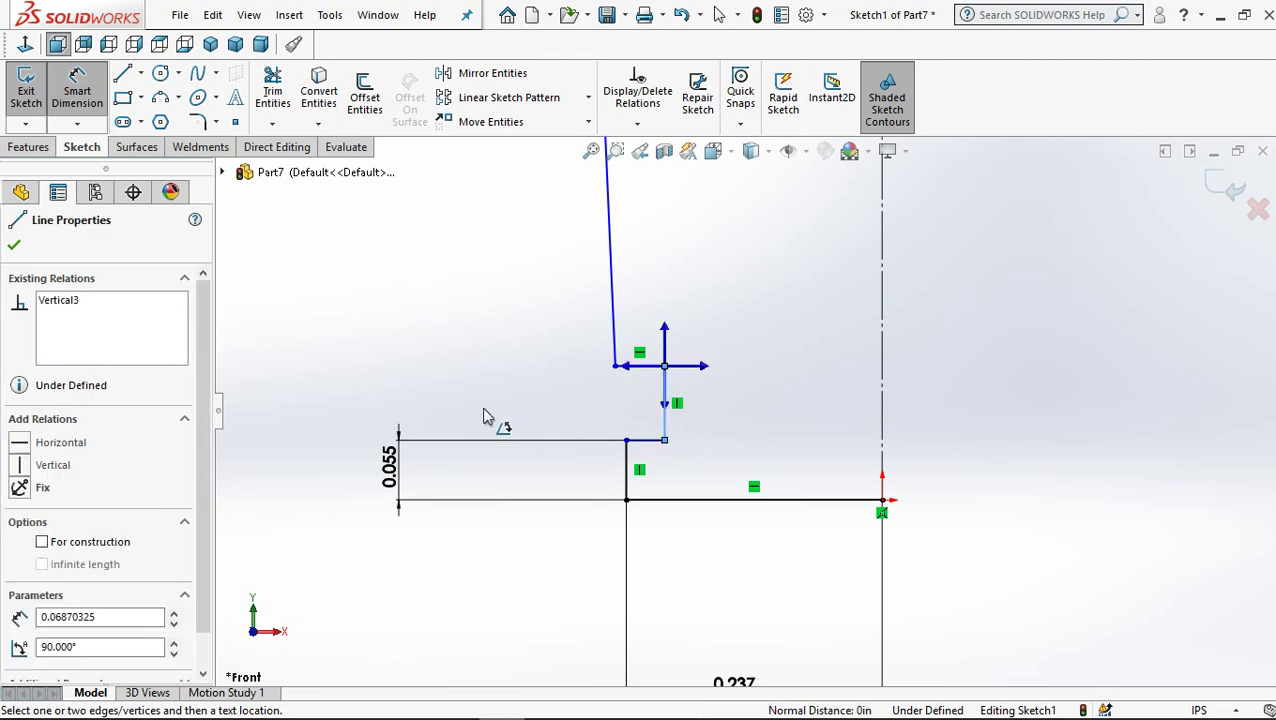
left_click(719, 14)
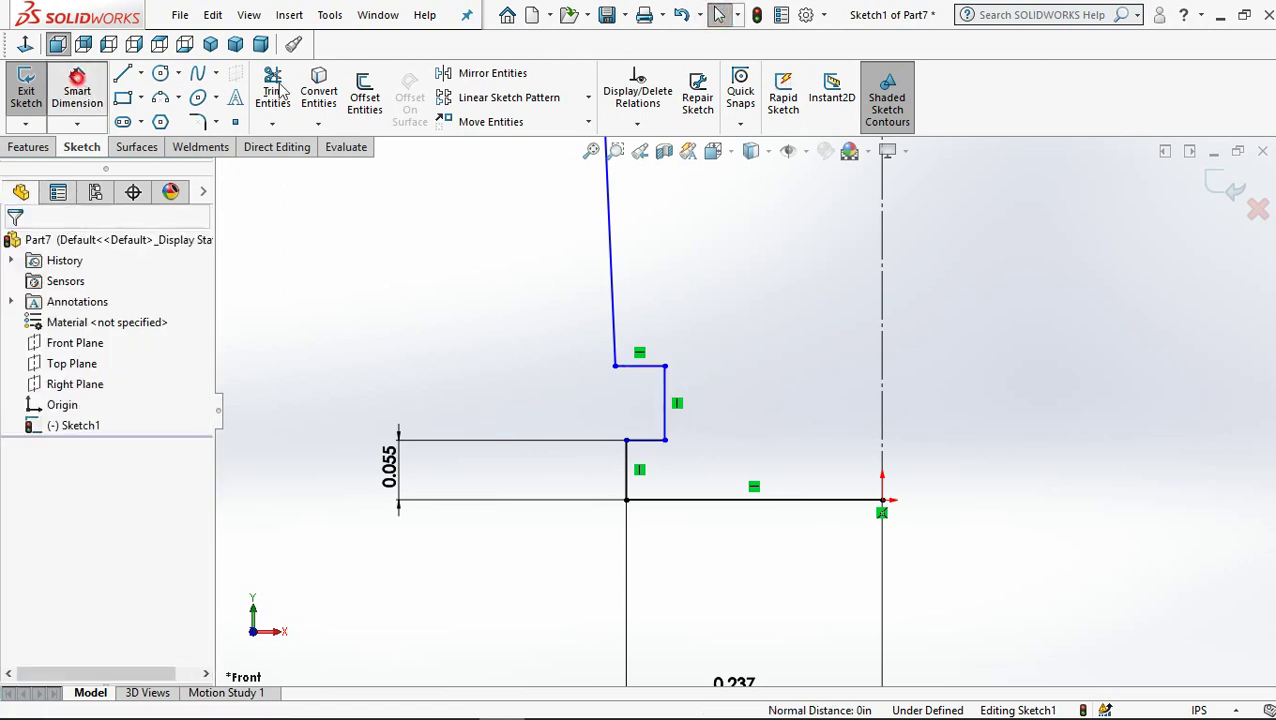
left_click(635, 367)
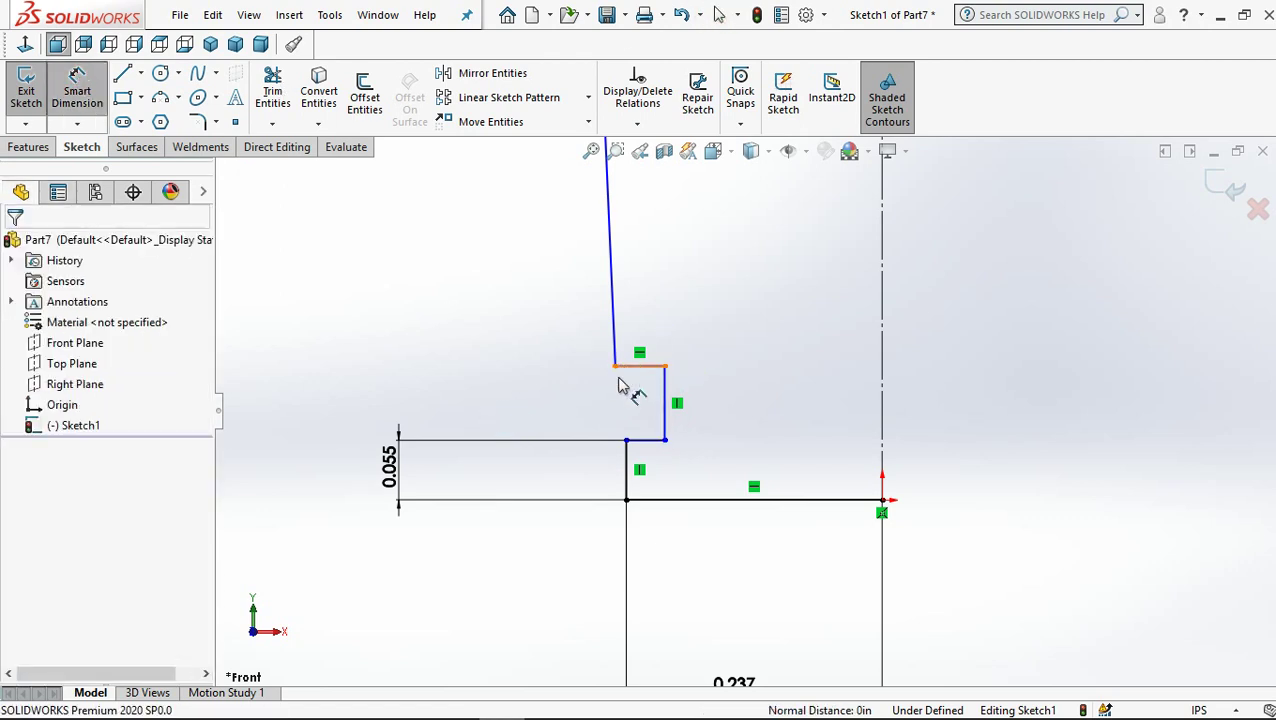
left_click(658, 441)
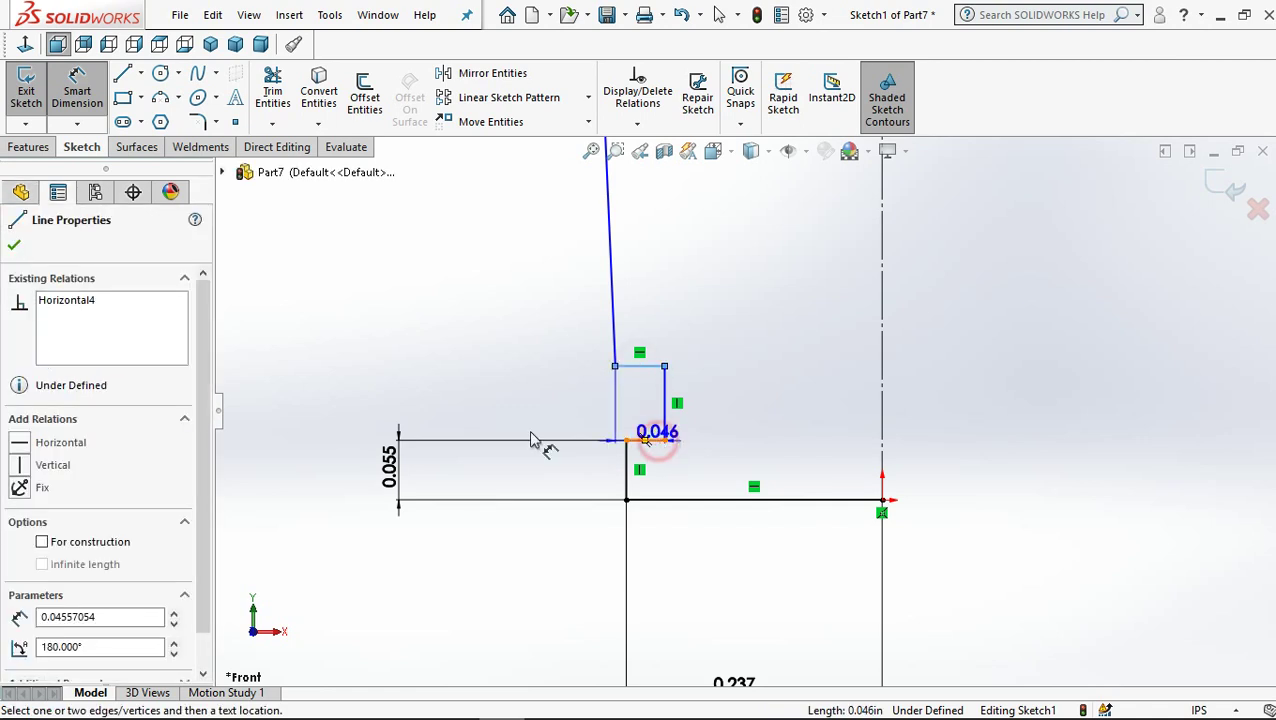
left_click(513, 409)
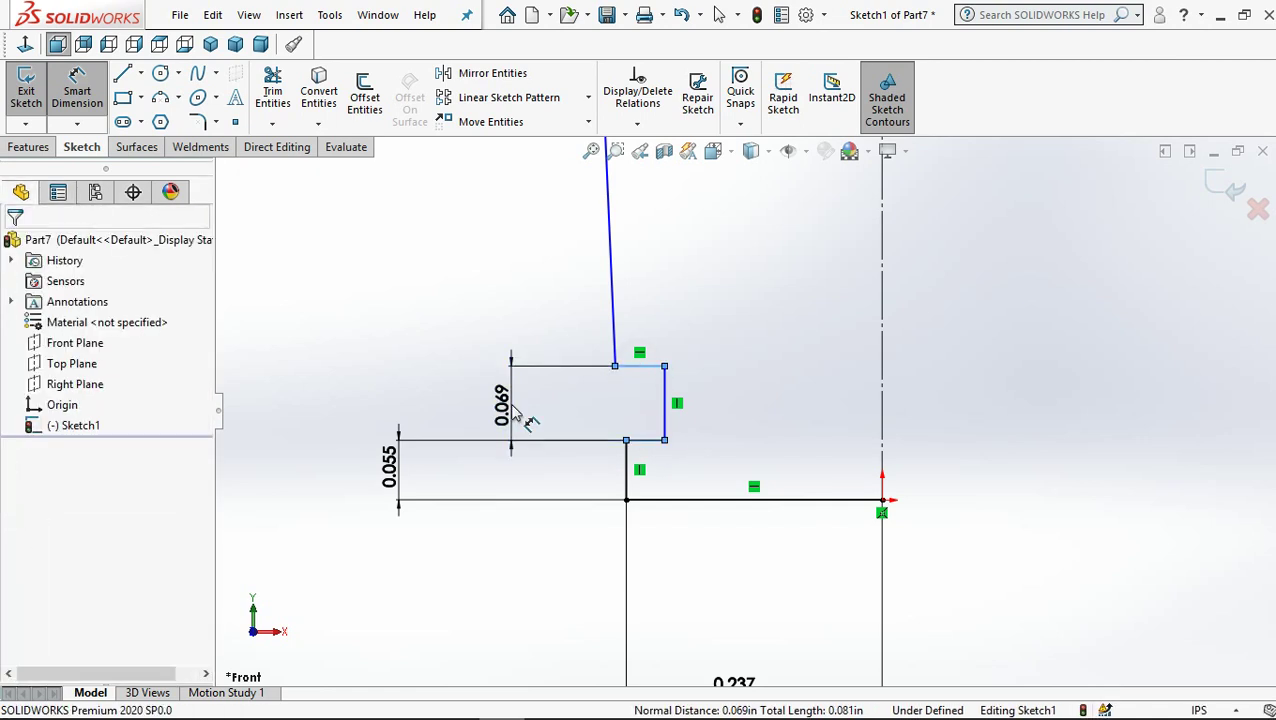
double_click(513, 410)
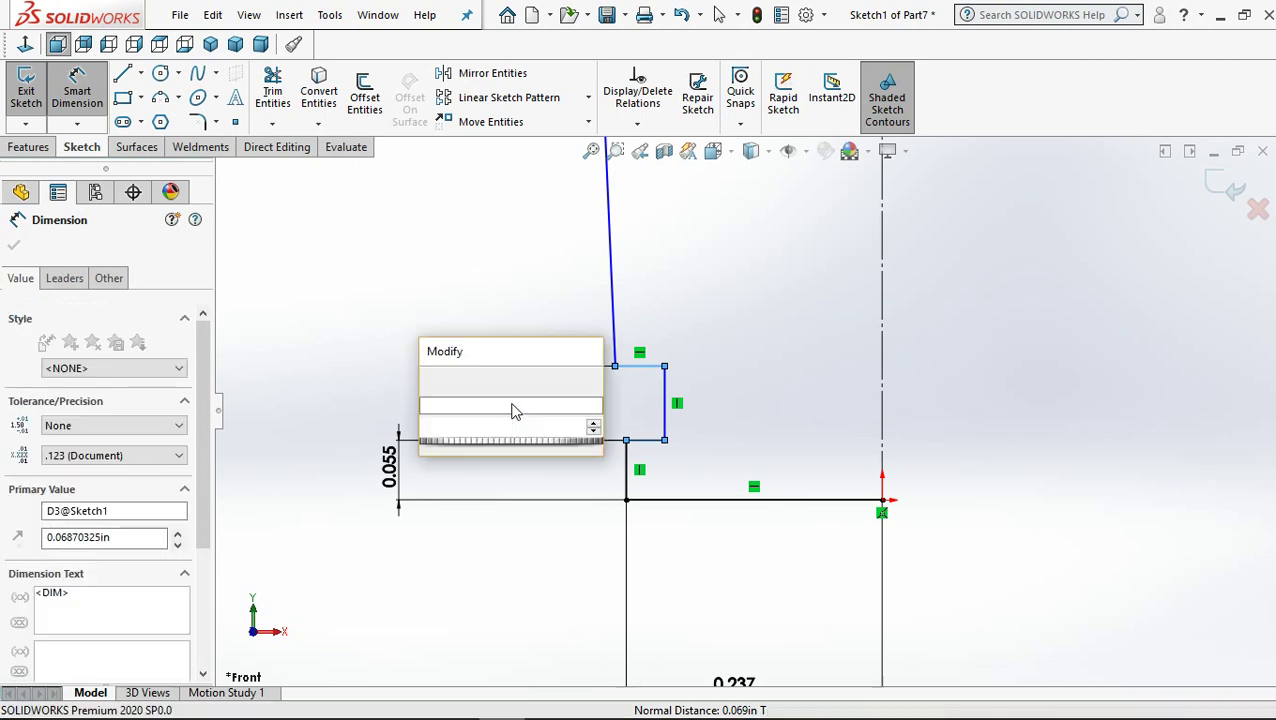
type("0.055")
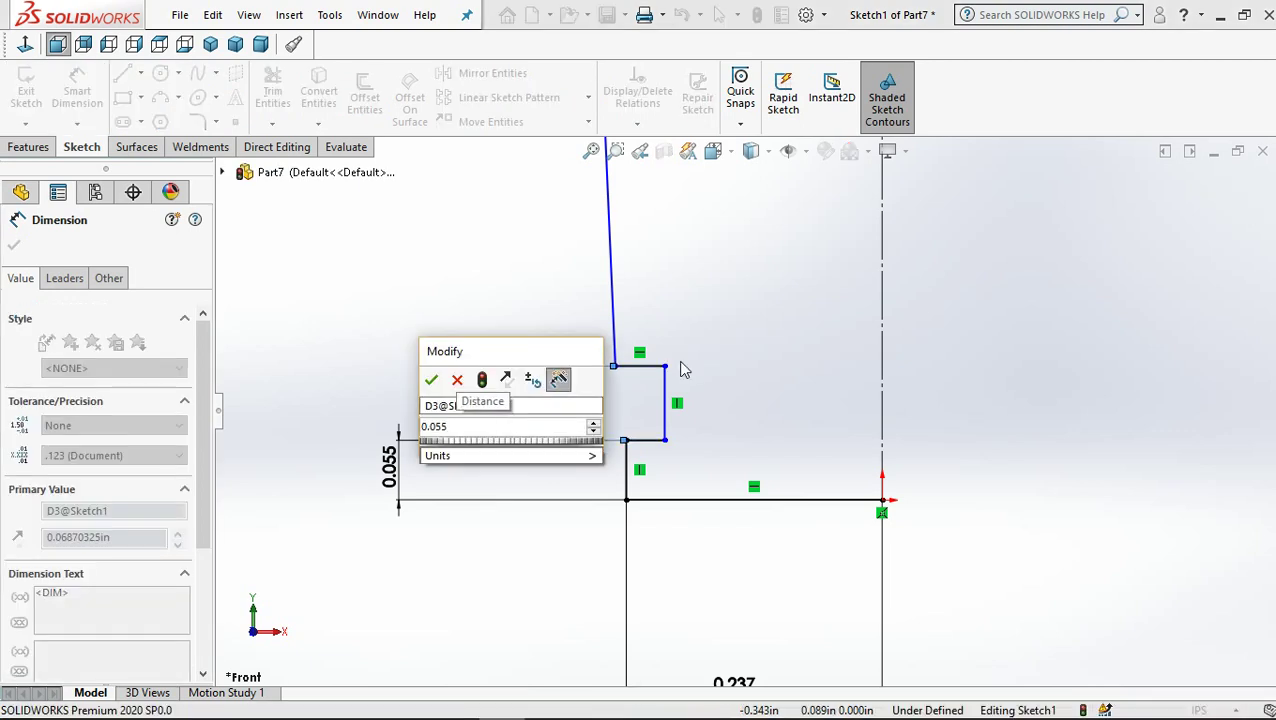
key("Return")
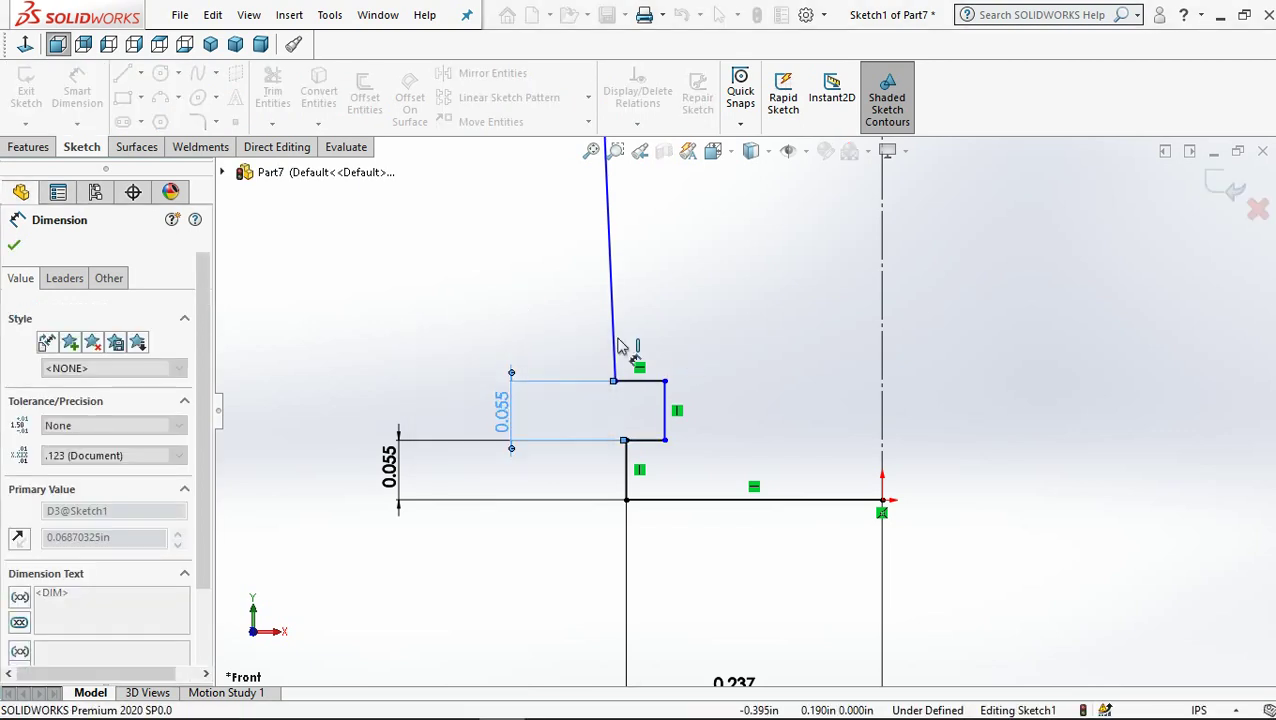
key("Escape")
Step: Dimension the inner step's distance to the centreline as 0.235 (0.470/2)
scroll(727, 390, "up", 1)
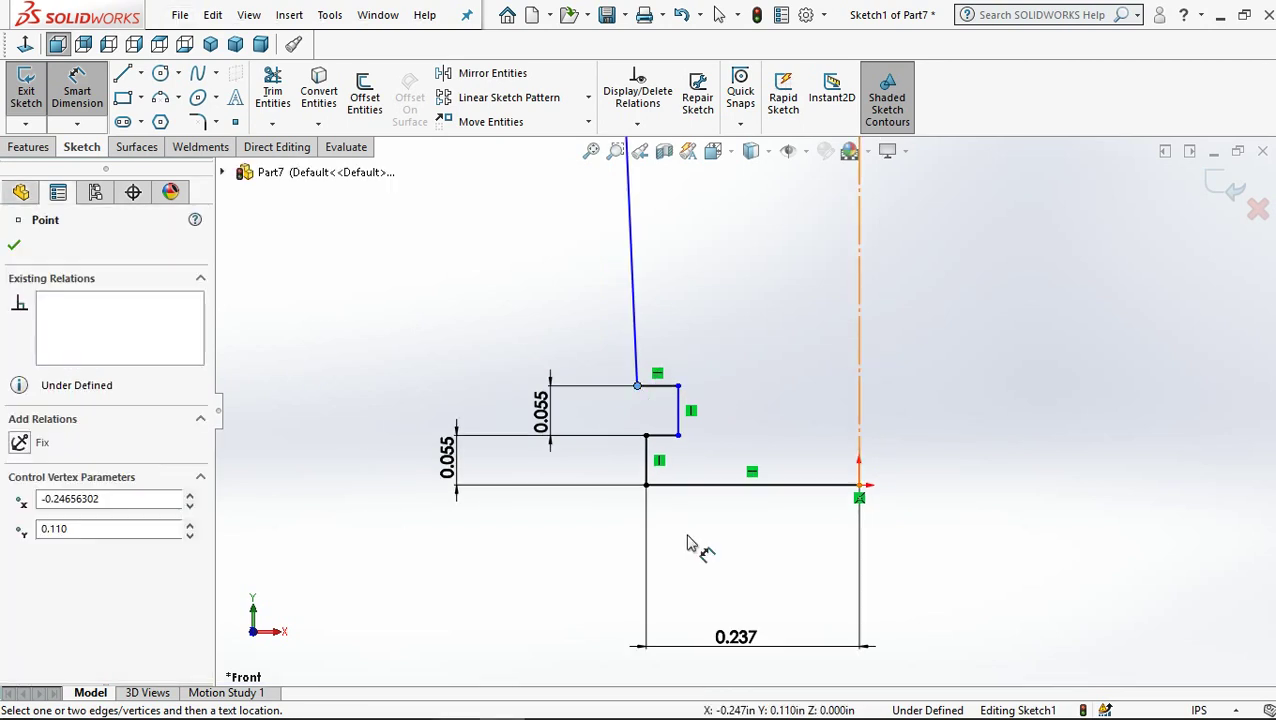
left_click(689, 566)
type("0.")
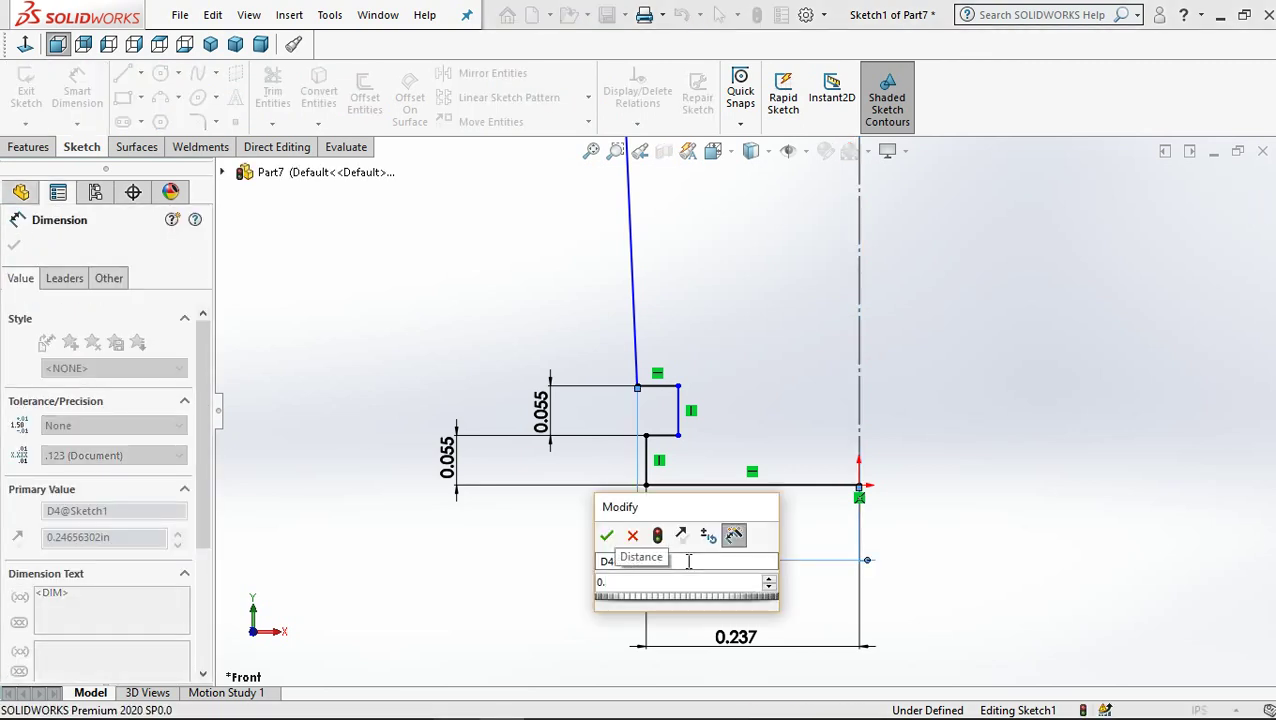
type("4")
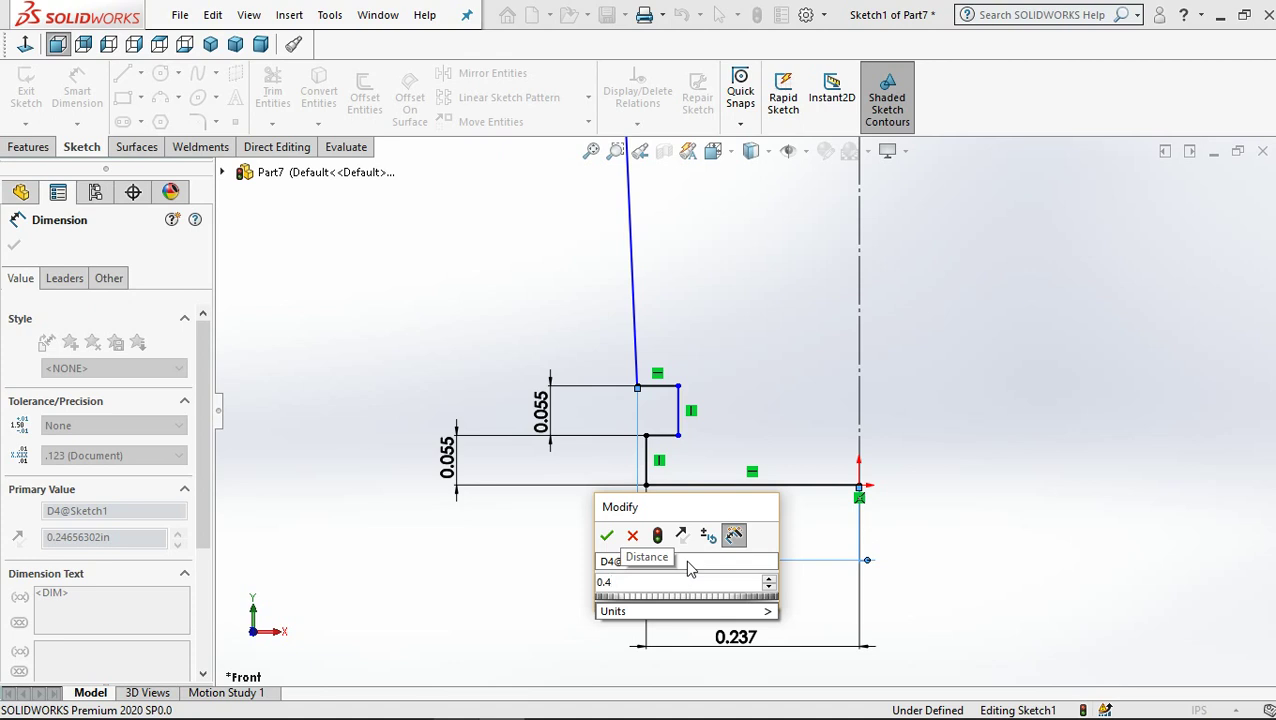
type("7")
type("0/2")
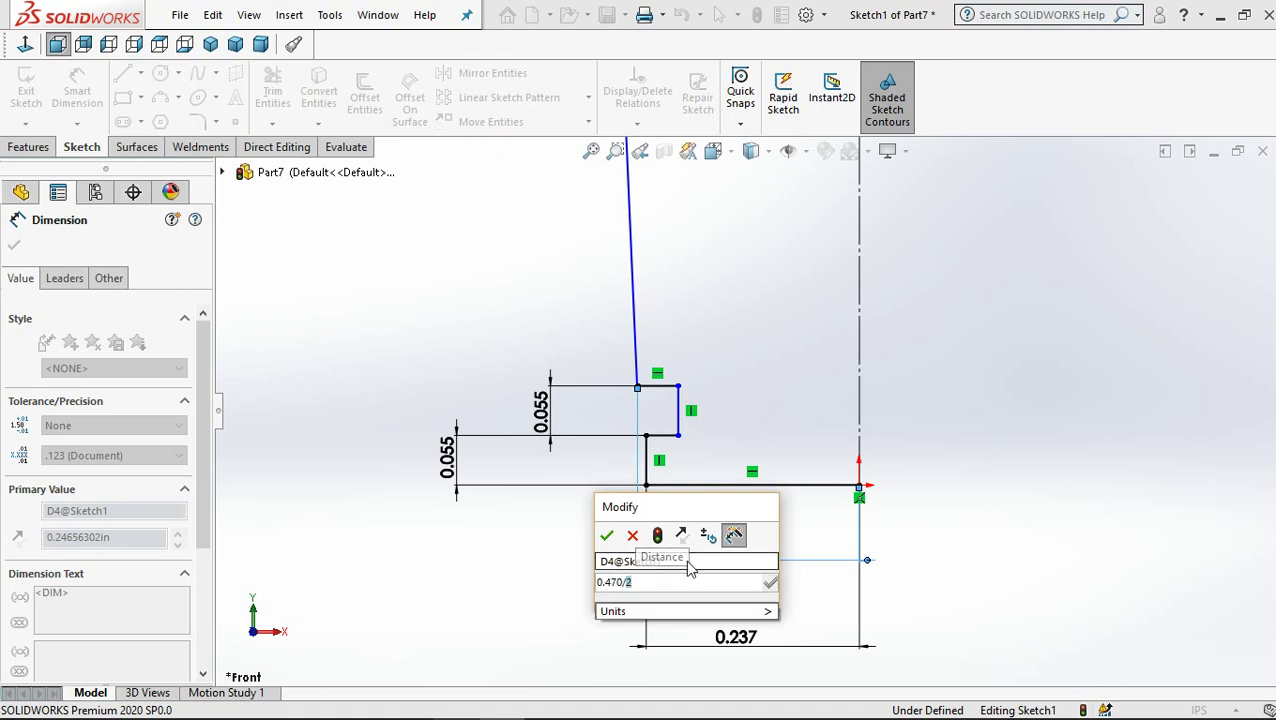
key("Escape")
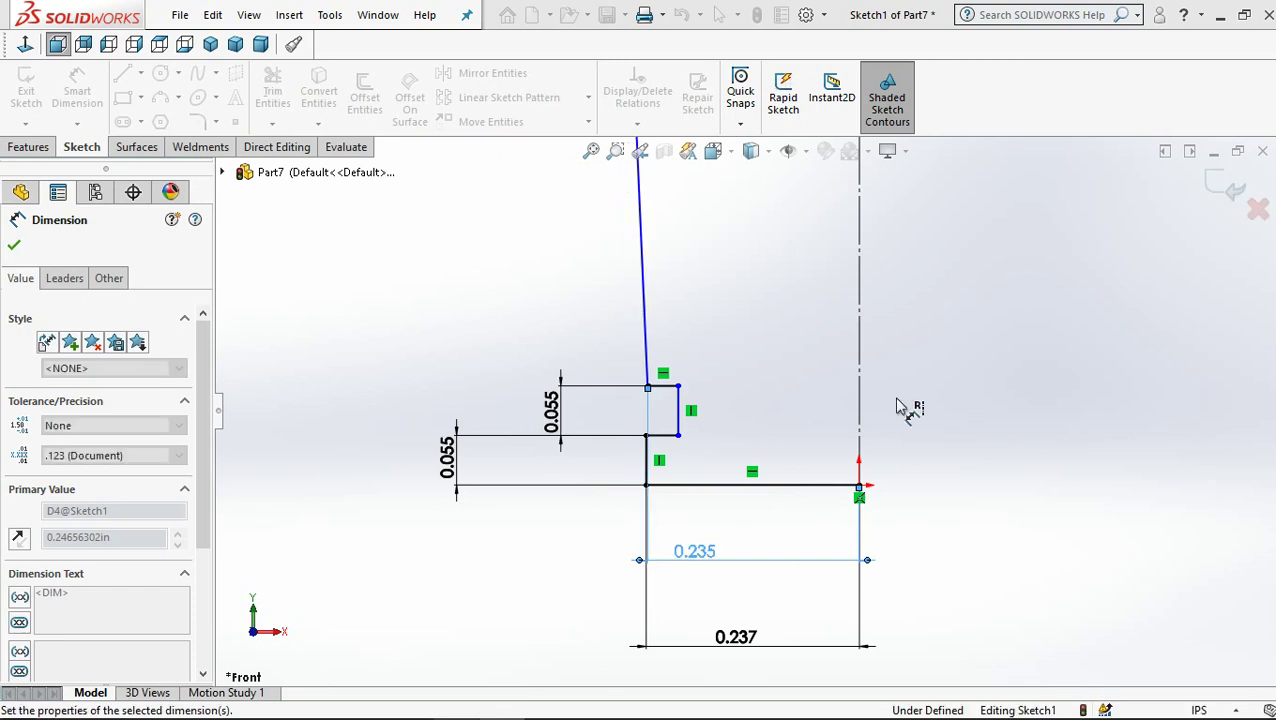
Step: Dimension the shoulder corner to the centreline as 0.462/2 (0.231)
scroll(728, 410, "up", 2)
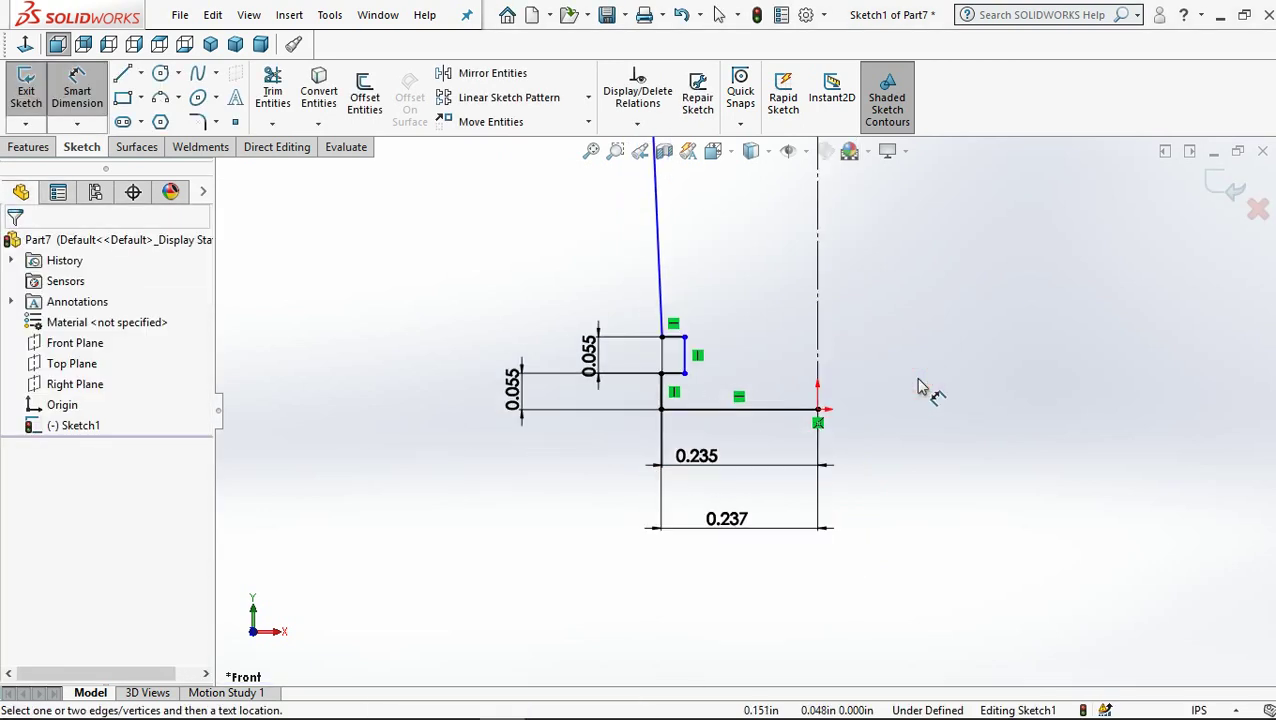
scroll(920, 379, "up", 3)
scroll(697, 300, "up", 2)
scroll(758, 287, "down", 3)
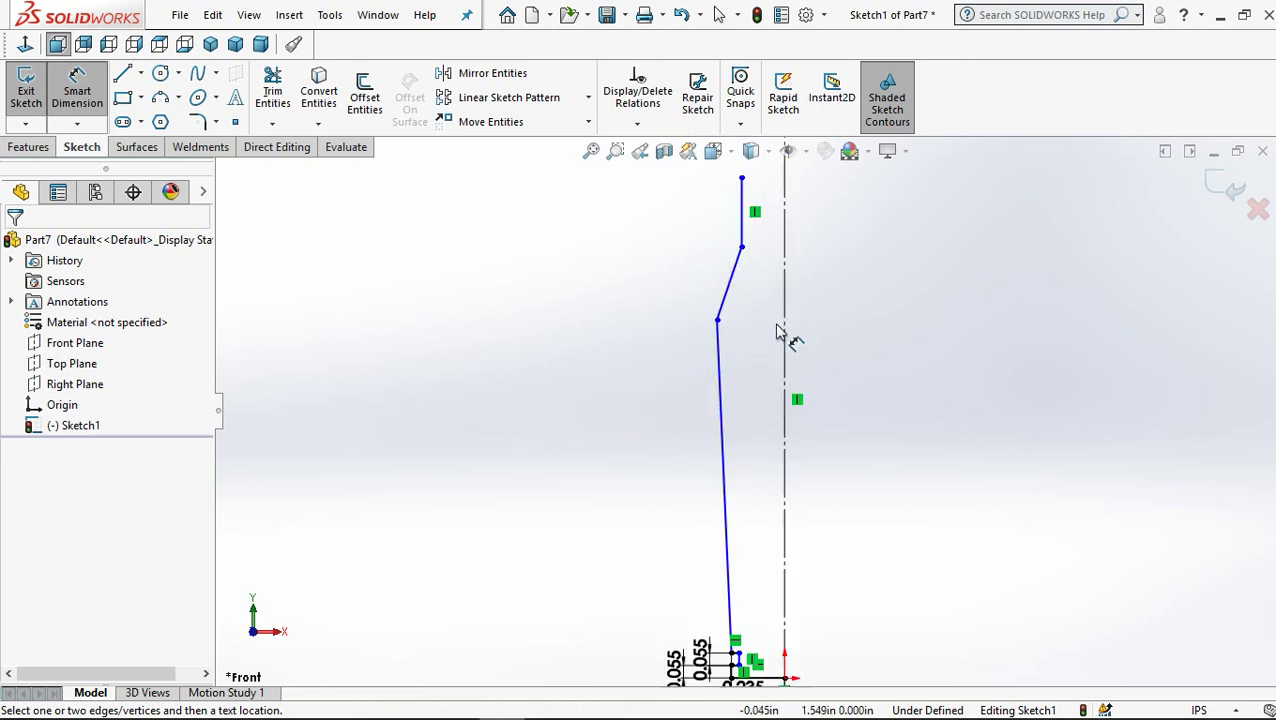
scroll(783, 336, "down", 1)
left_click(690, 328)
left_click(785, 330)
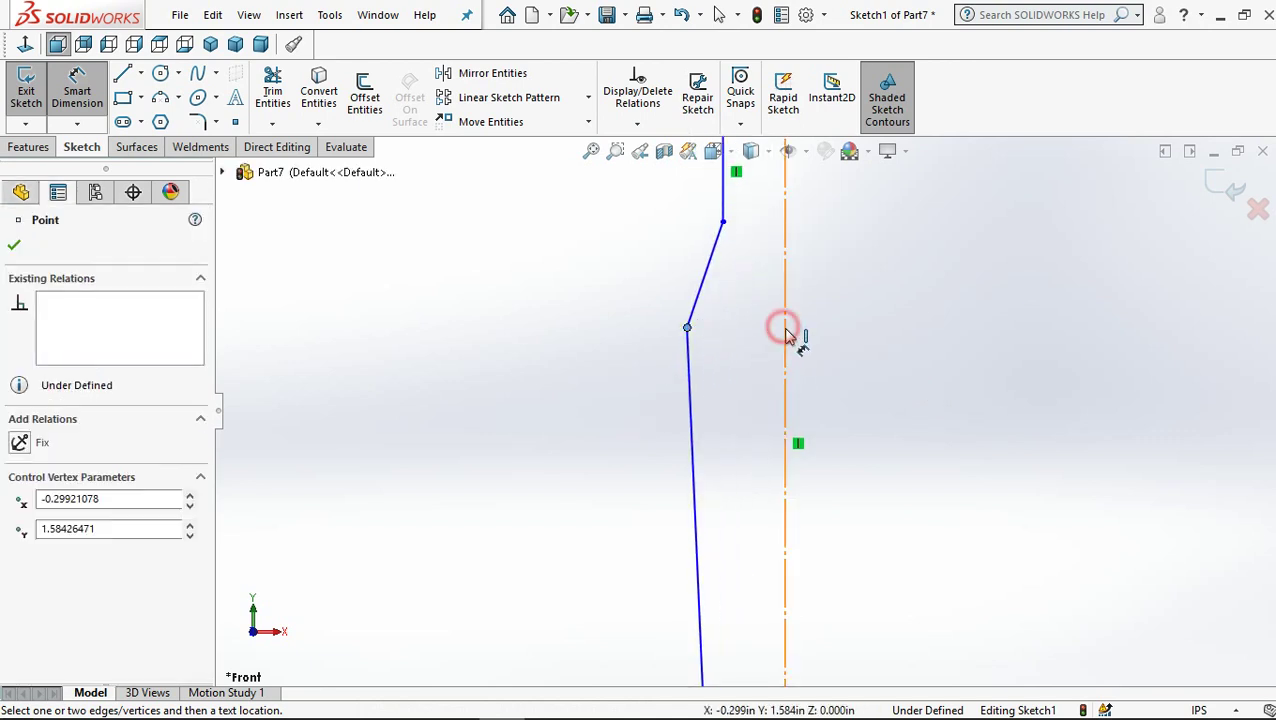
left_click(588, 318)
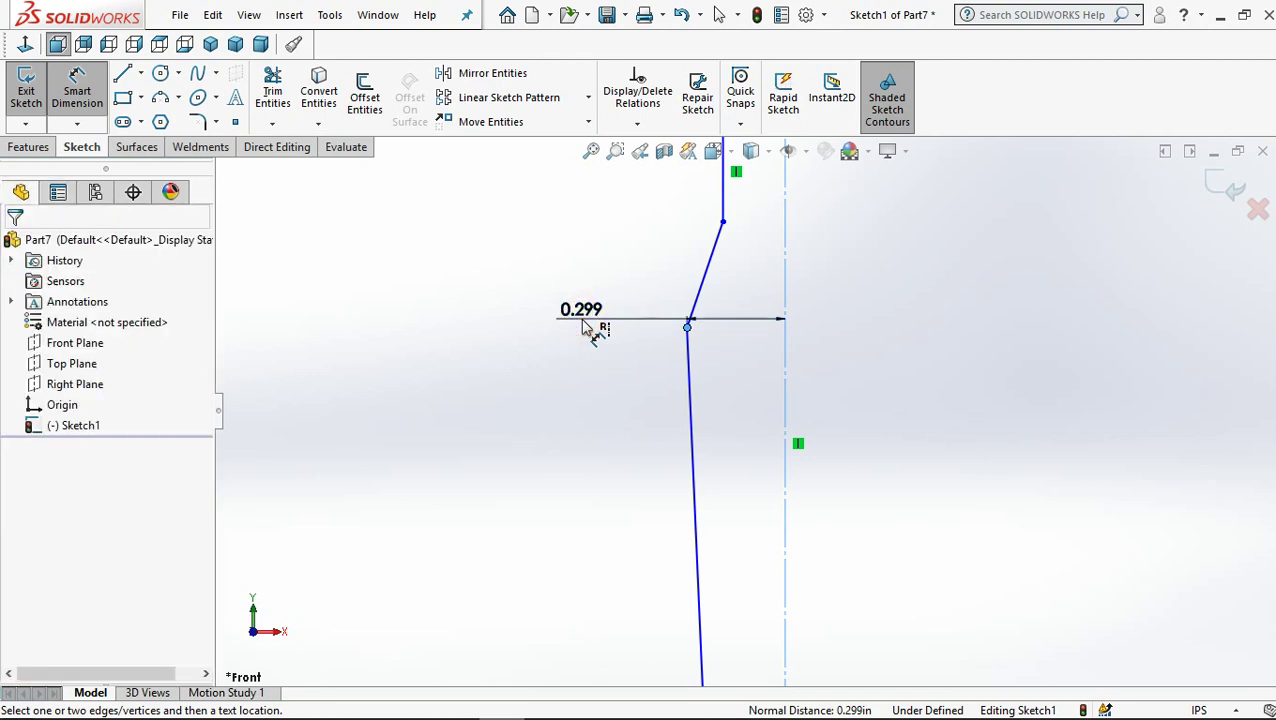
left_click(597, 318)
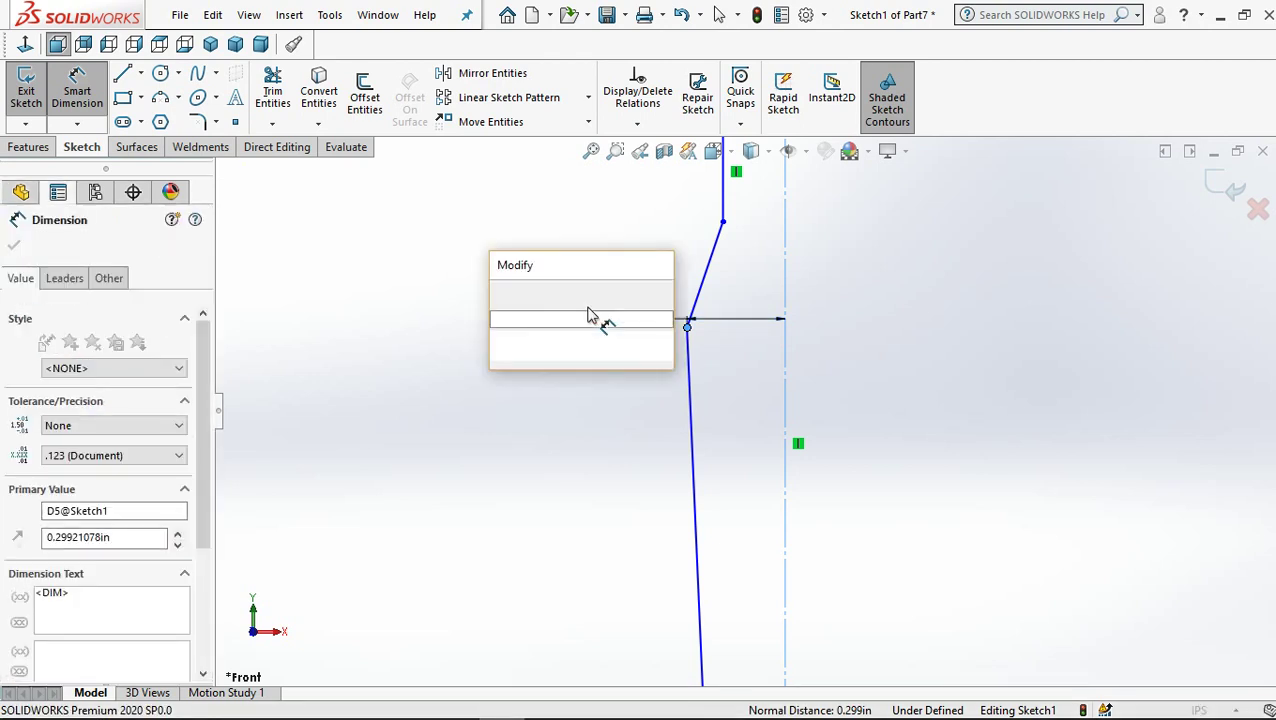
type("0.")
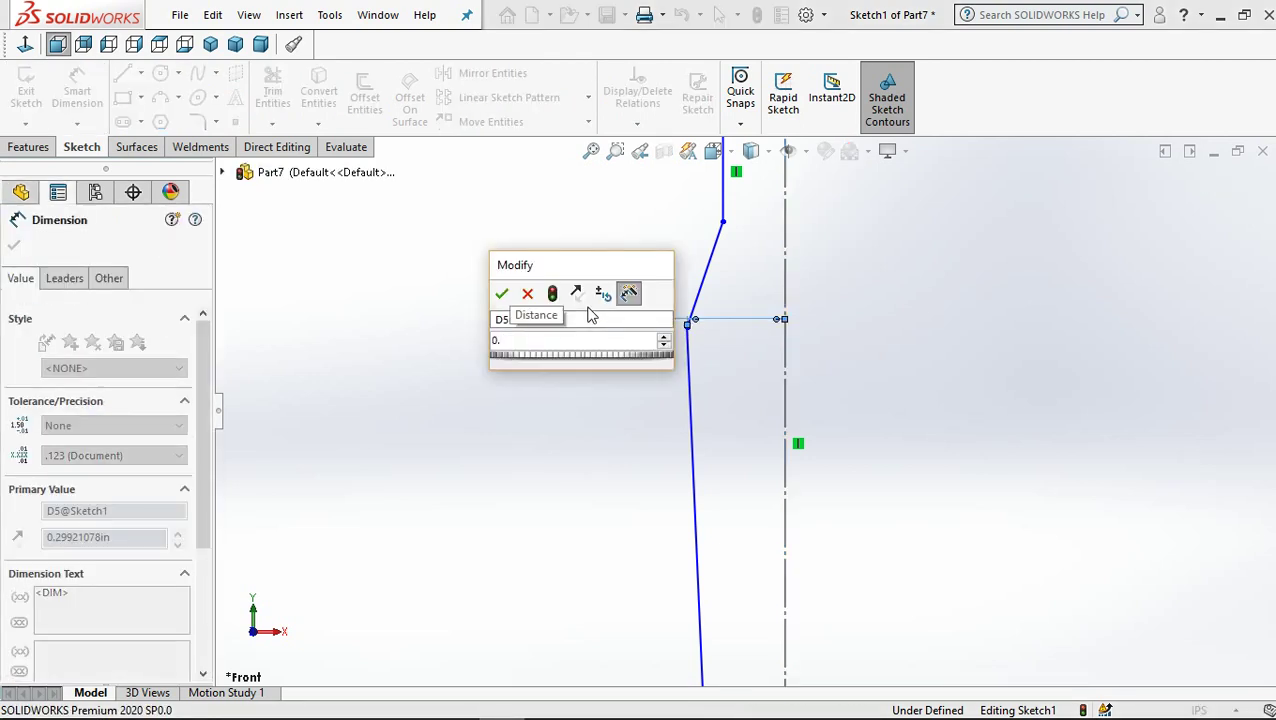
type("462")
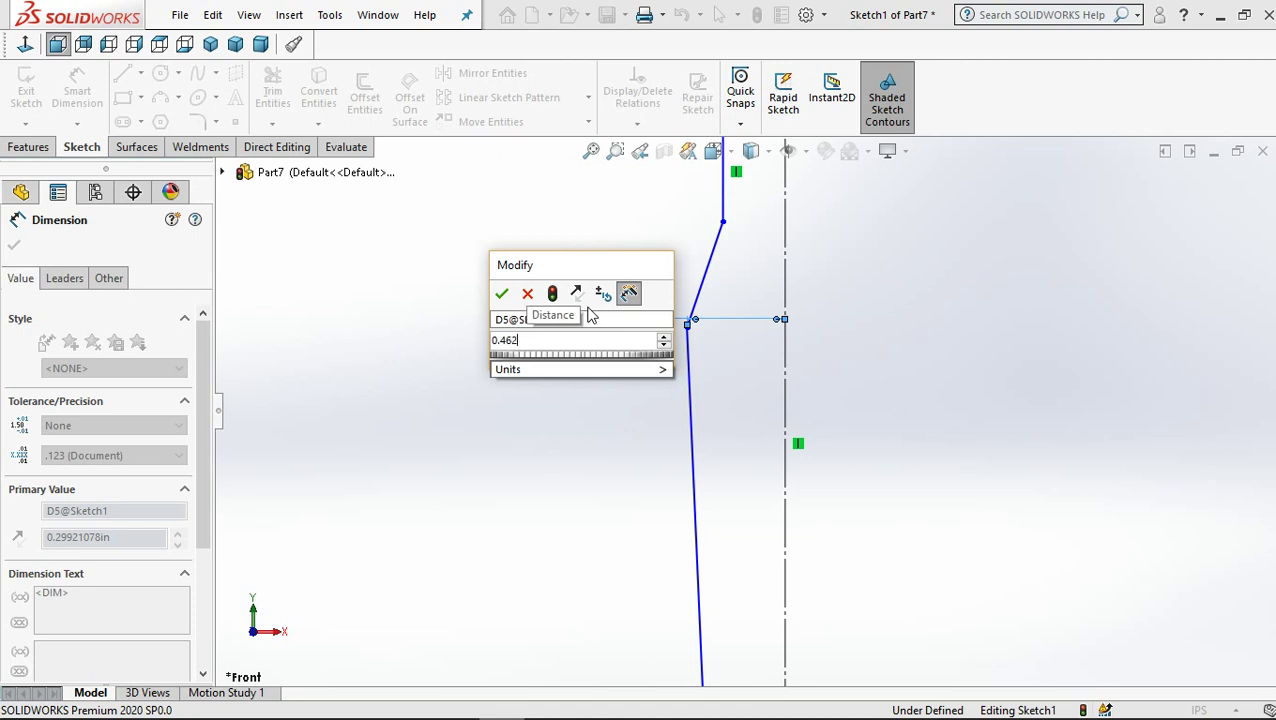
type("/")
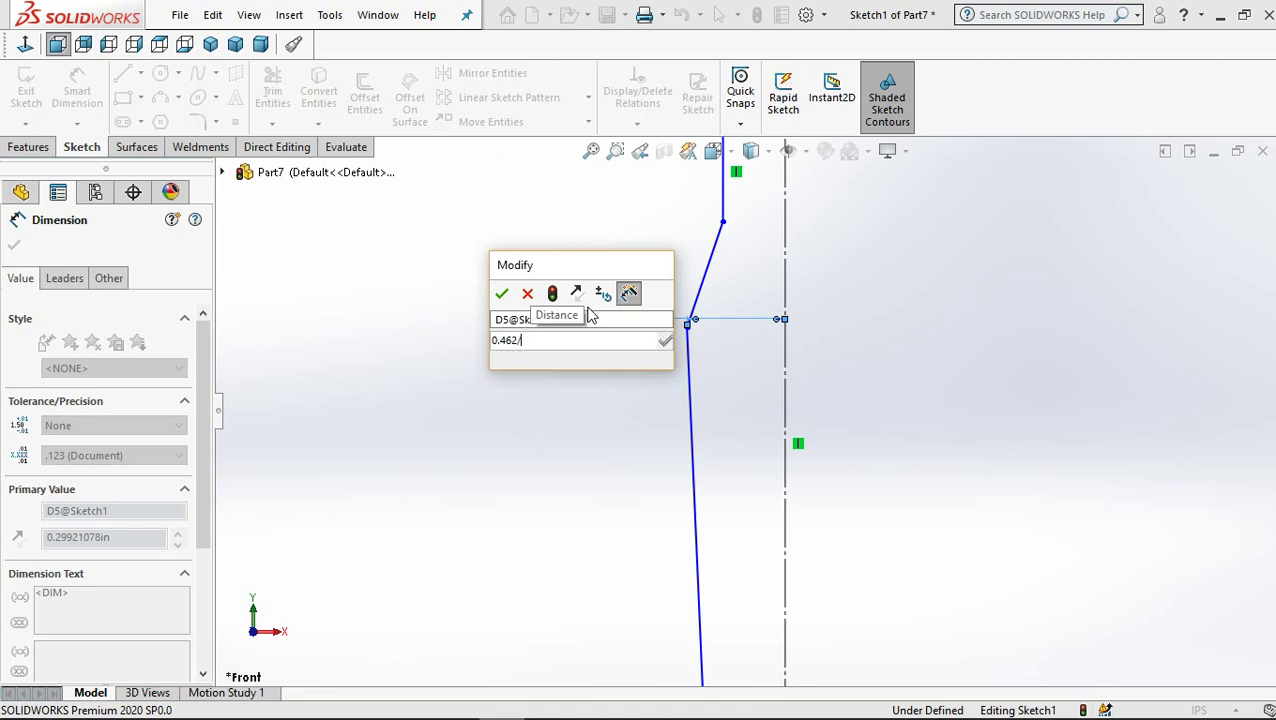
type("2")
key("Escape")
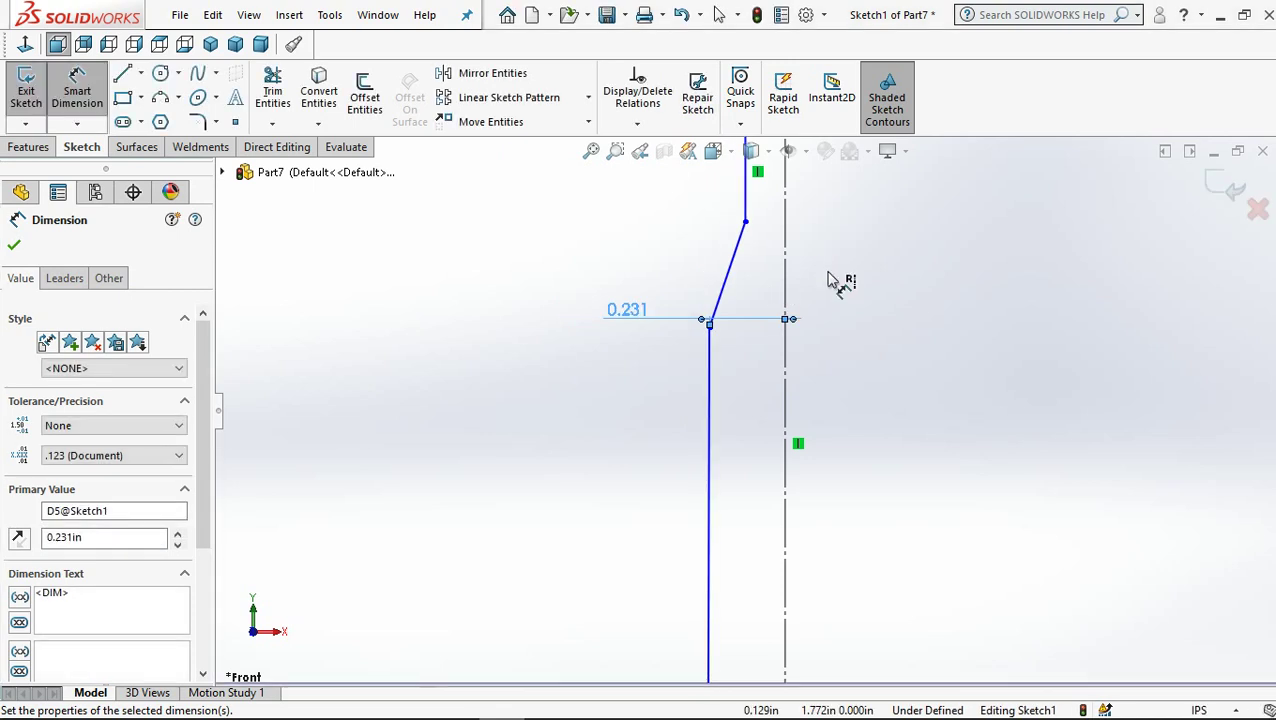
key("Escape")
key("f")
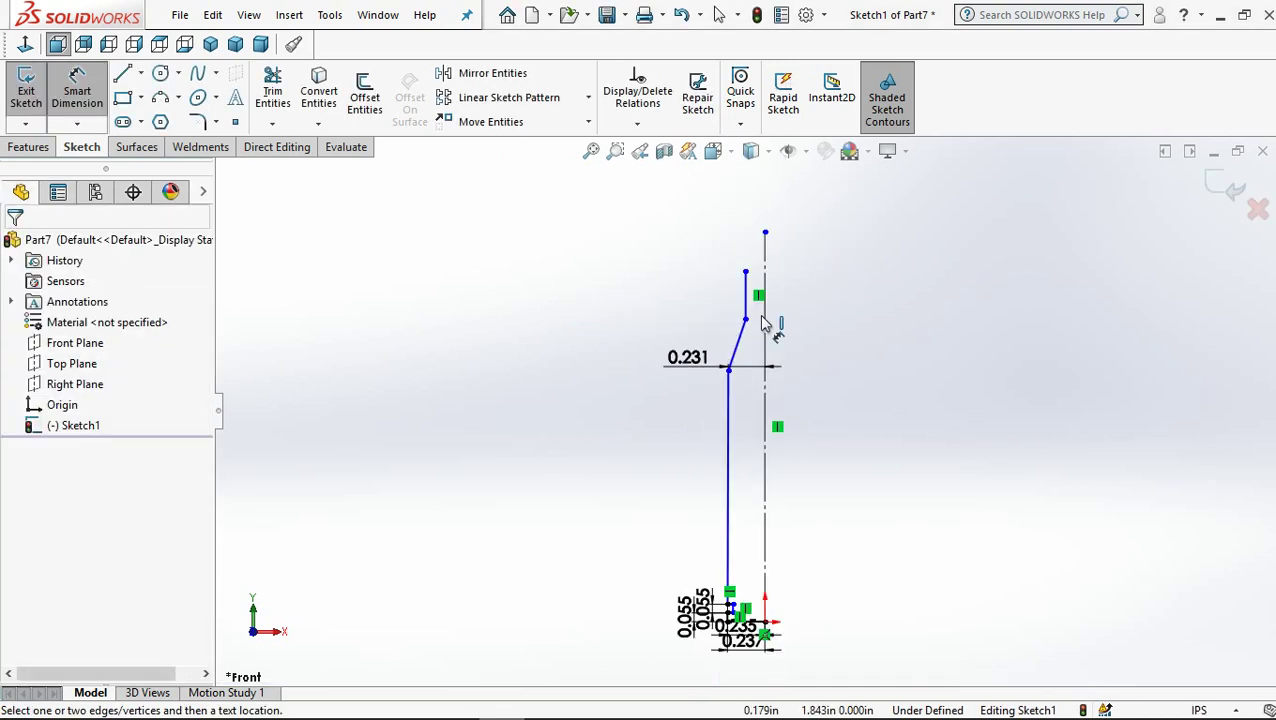
Step: Dimension the upper vertical neck line to the centreline as 0.295/2 (0.148)
scroll(775, 322, "down", 2)
scroll(768, 318, "down", 2)
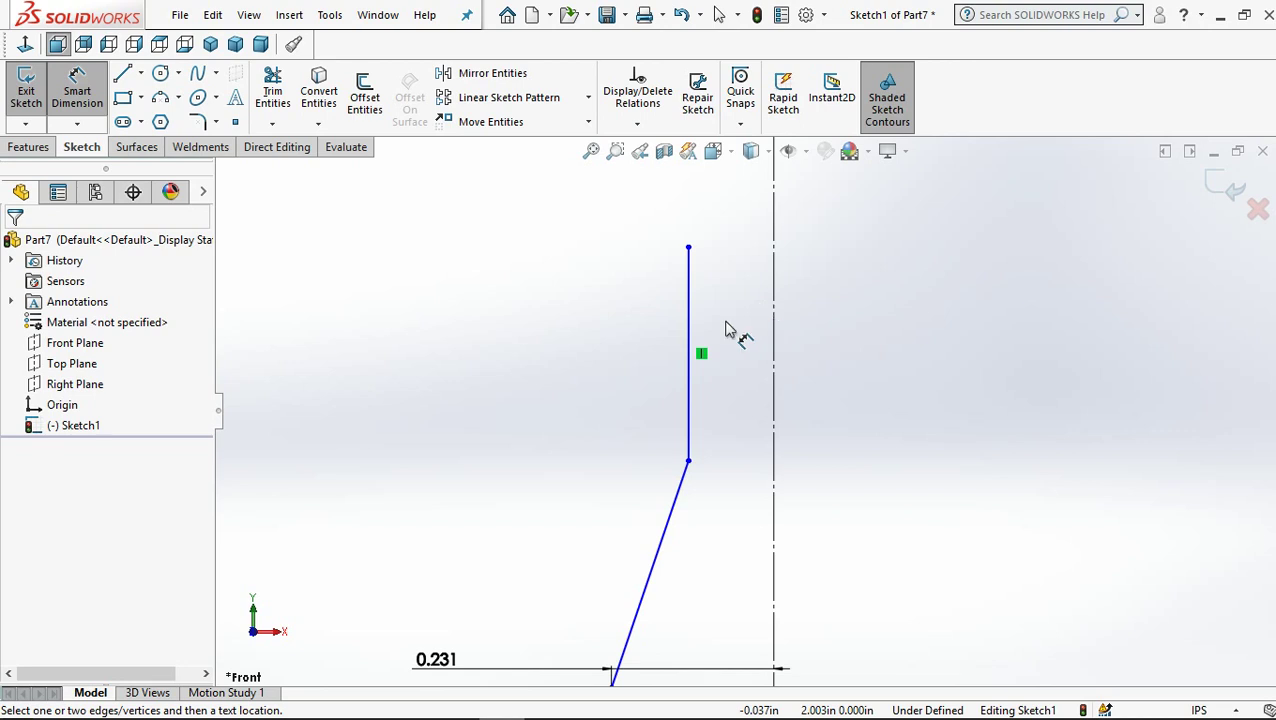
left_click(563, 444)
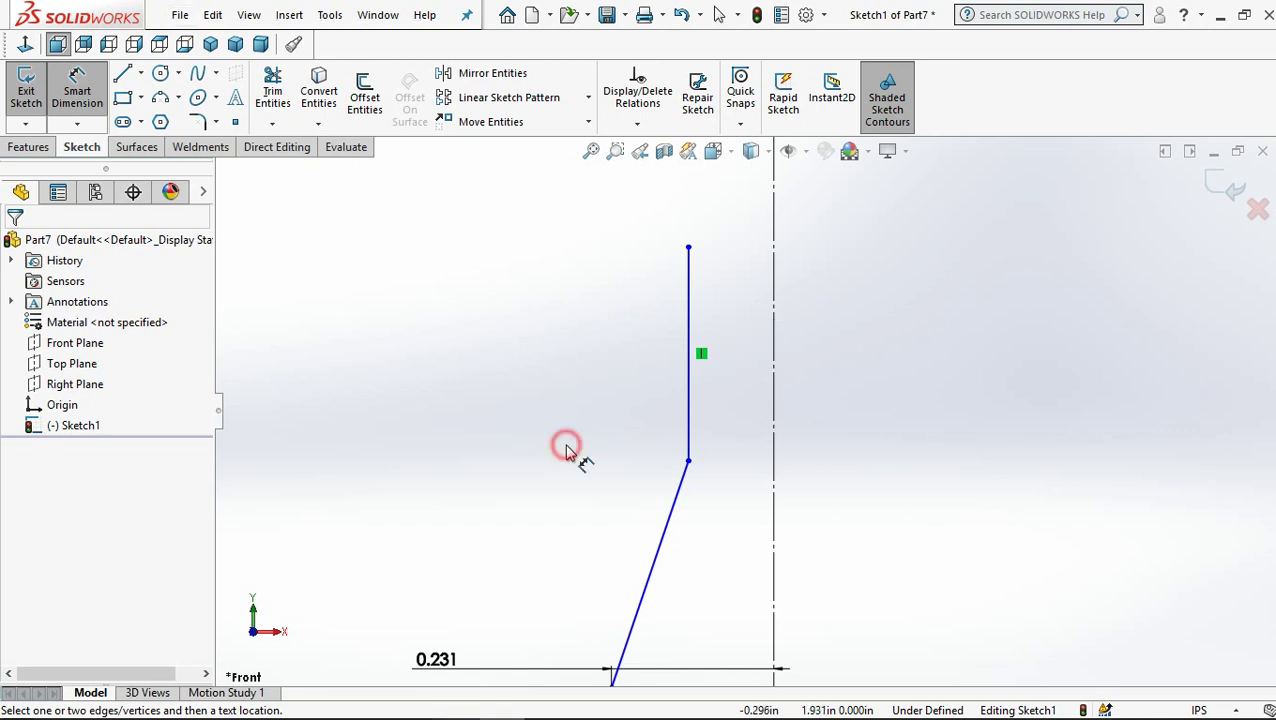
left_click(693, 443)
left_click(770, 404)
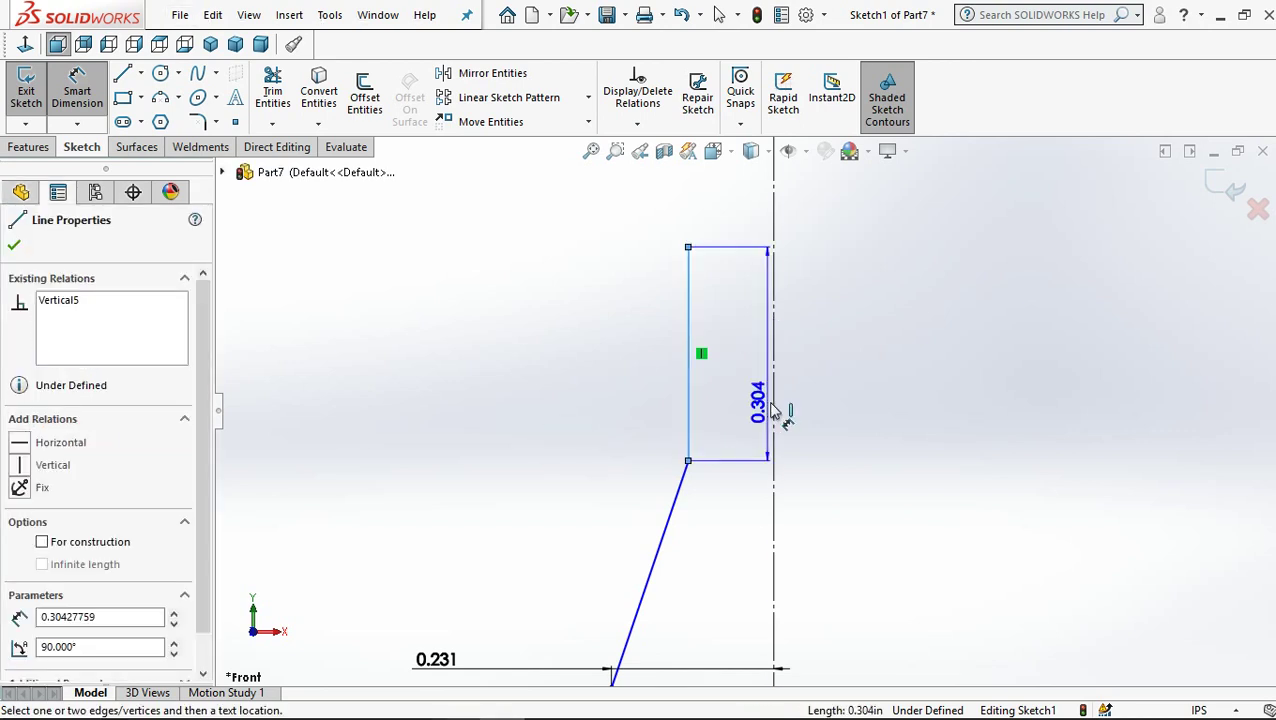
left_click(561, 441)
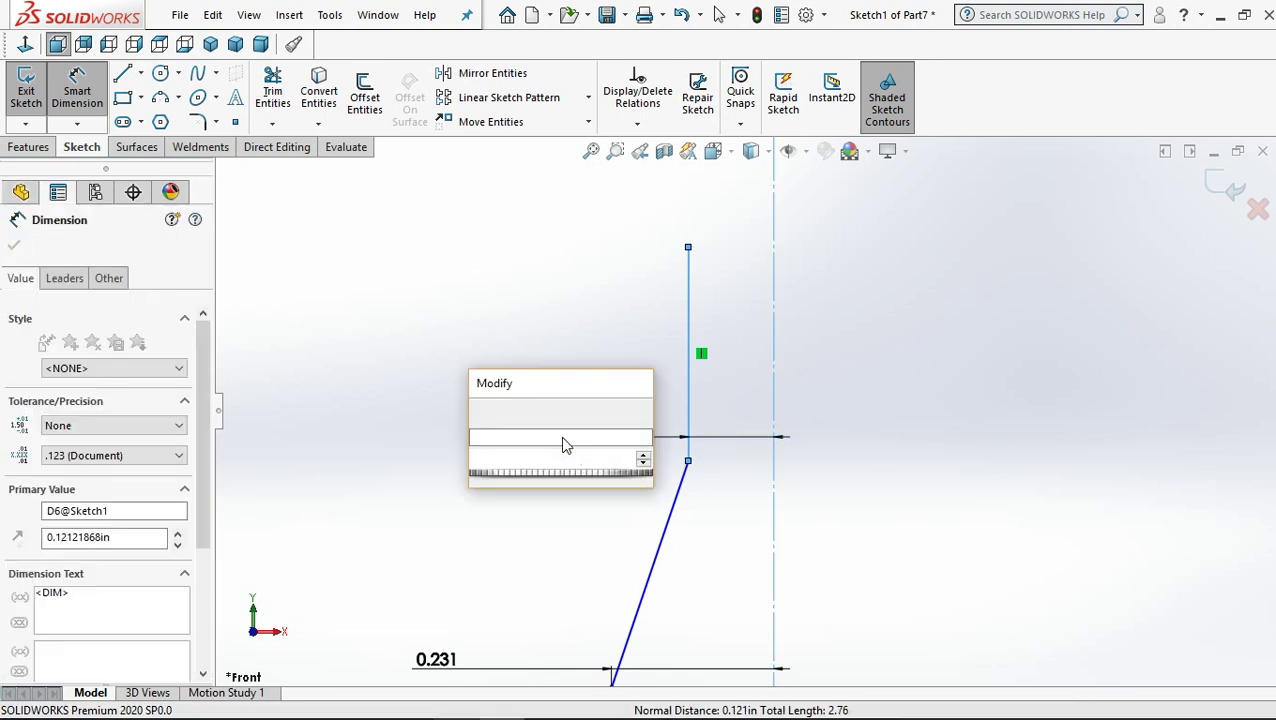
type(".0")
key("BackSpace")
key("BackSpace")
type("0")
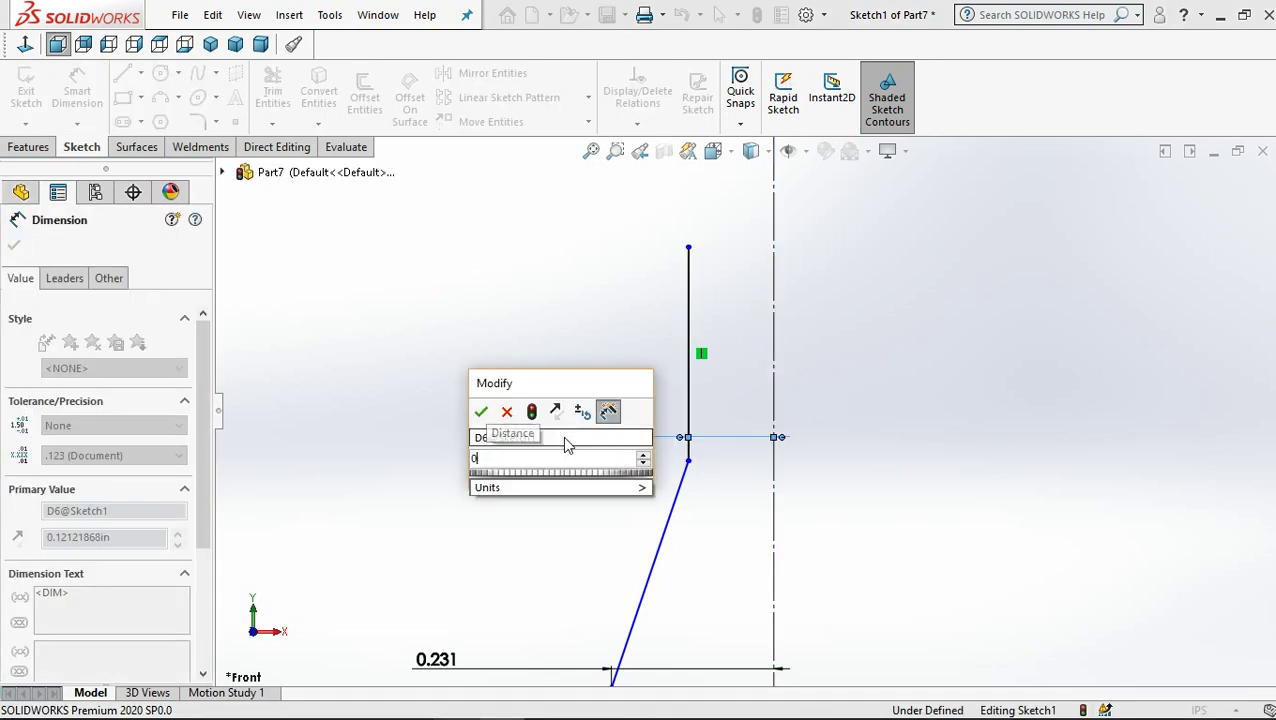
type(".")
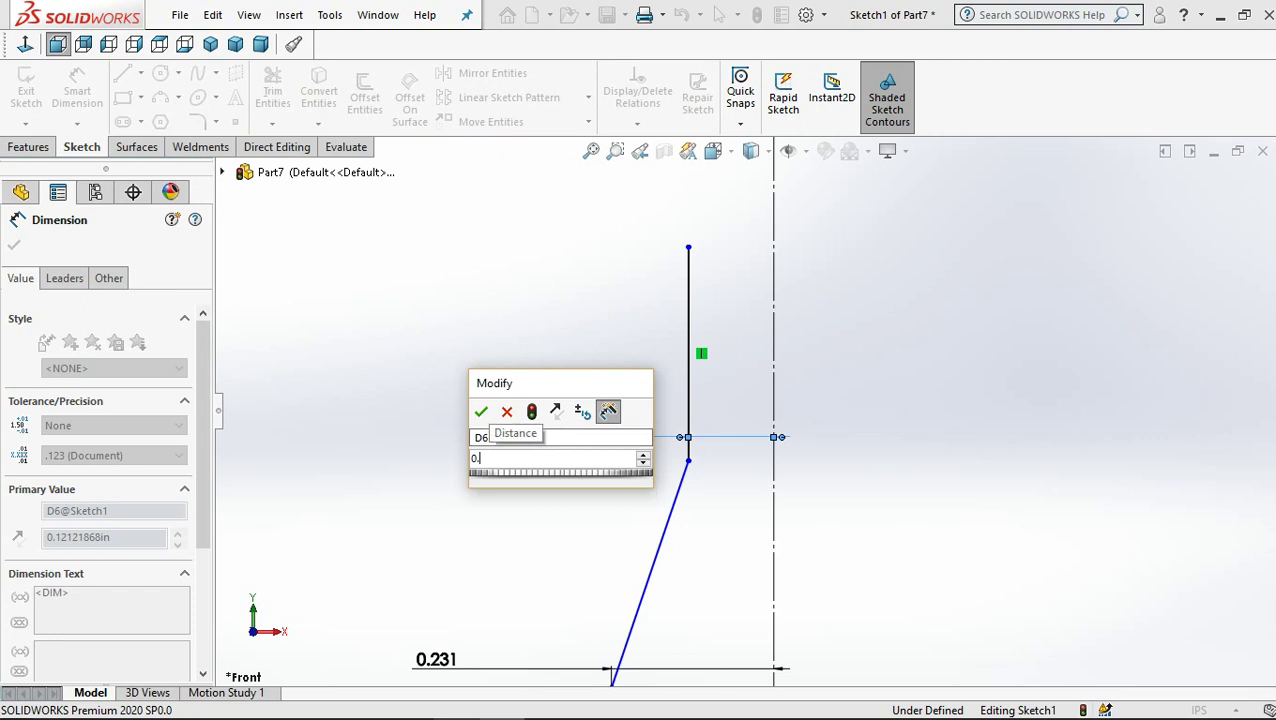
type("295")
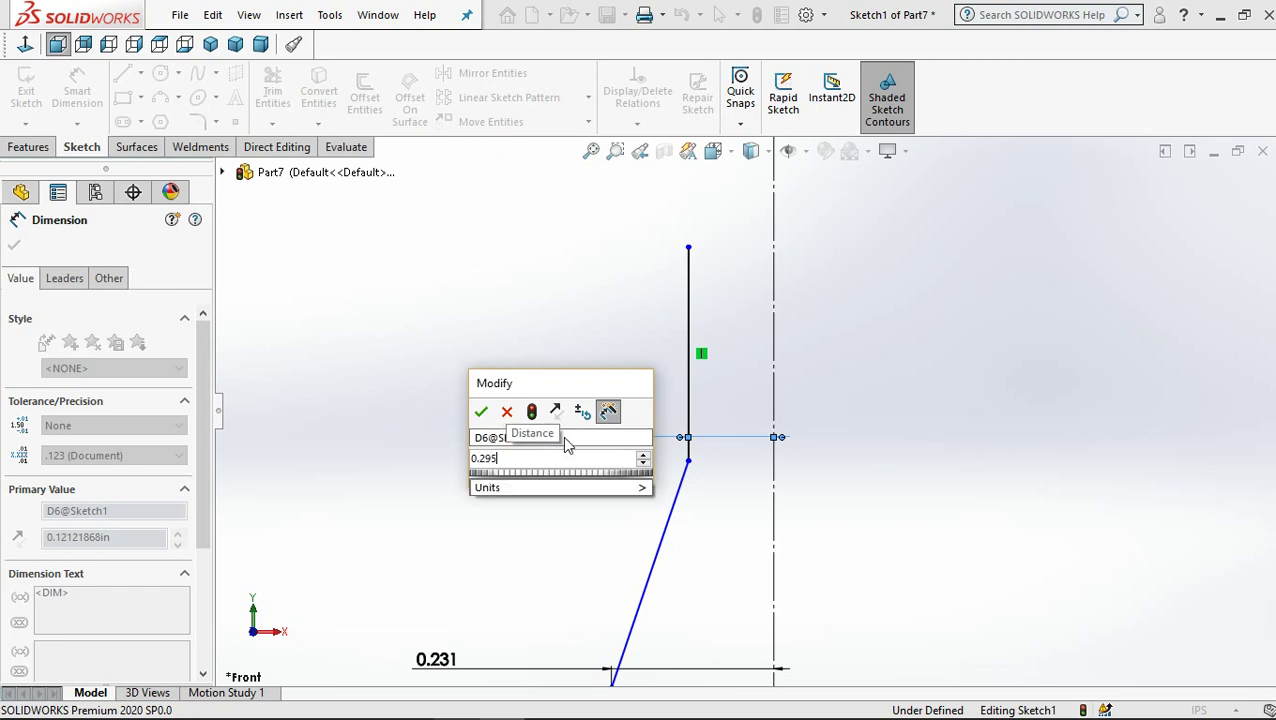
type("/2")
key("Escape")
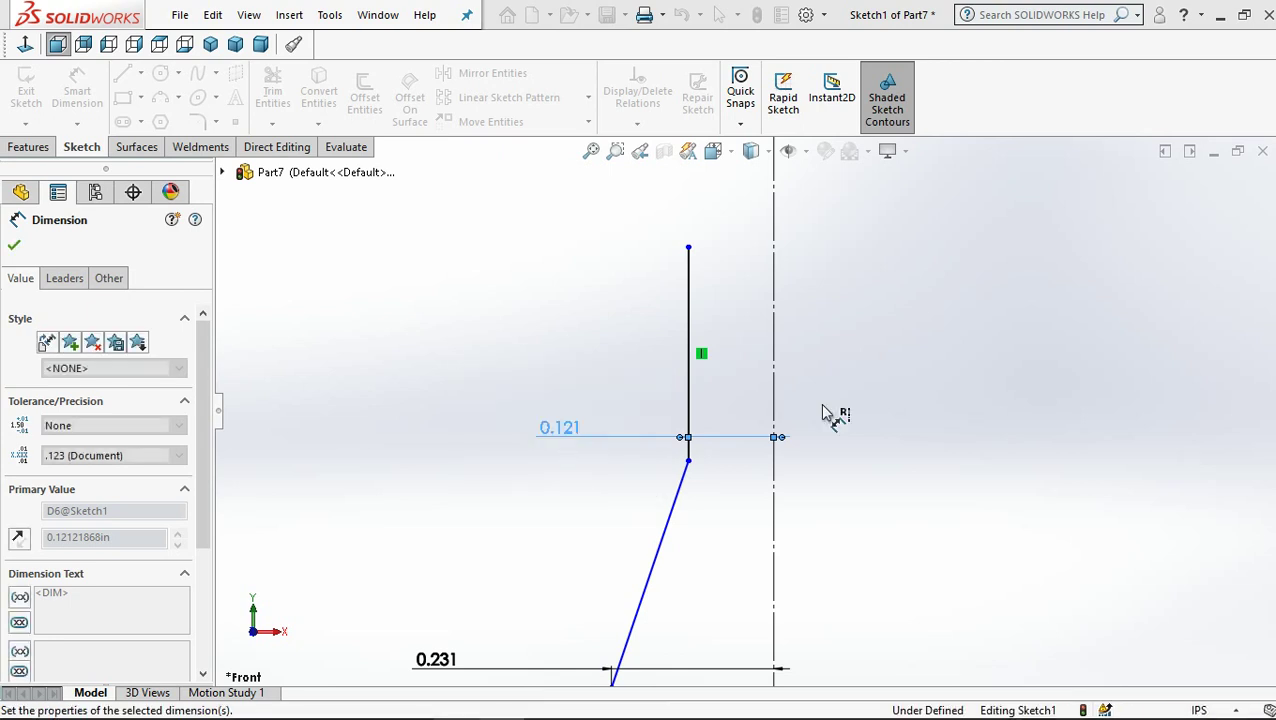
scroll(824, 420, "up", 2)
Step: Set the slanted shoulder line at 30° to the vertical body line
scroll(790, 455, "up", 3)
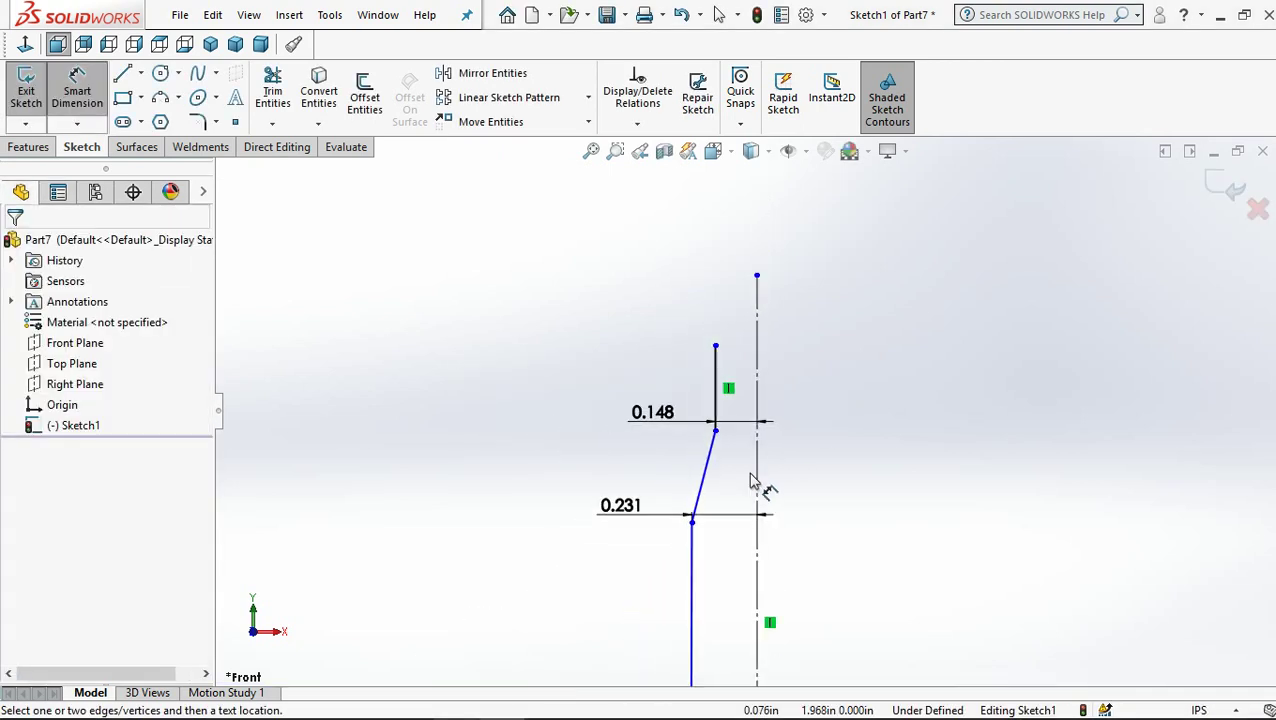
left_click(703, 476)
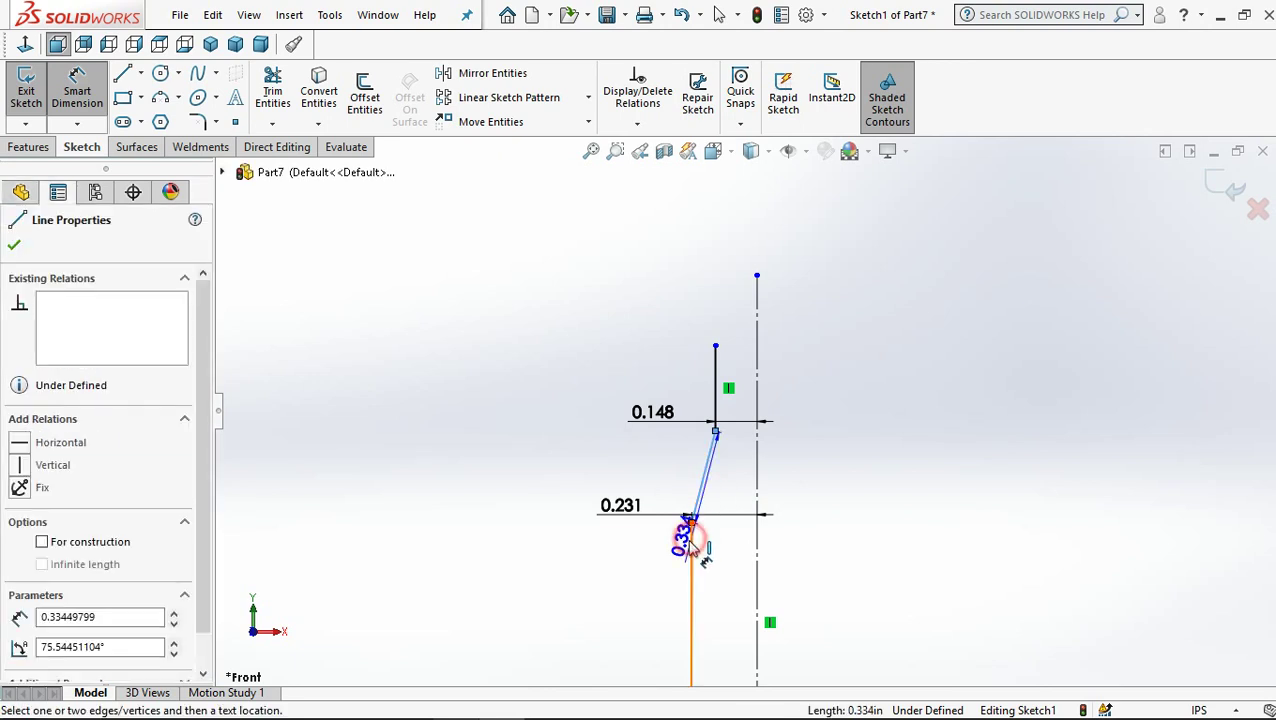
left_click(688, 590)
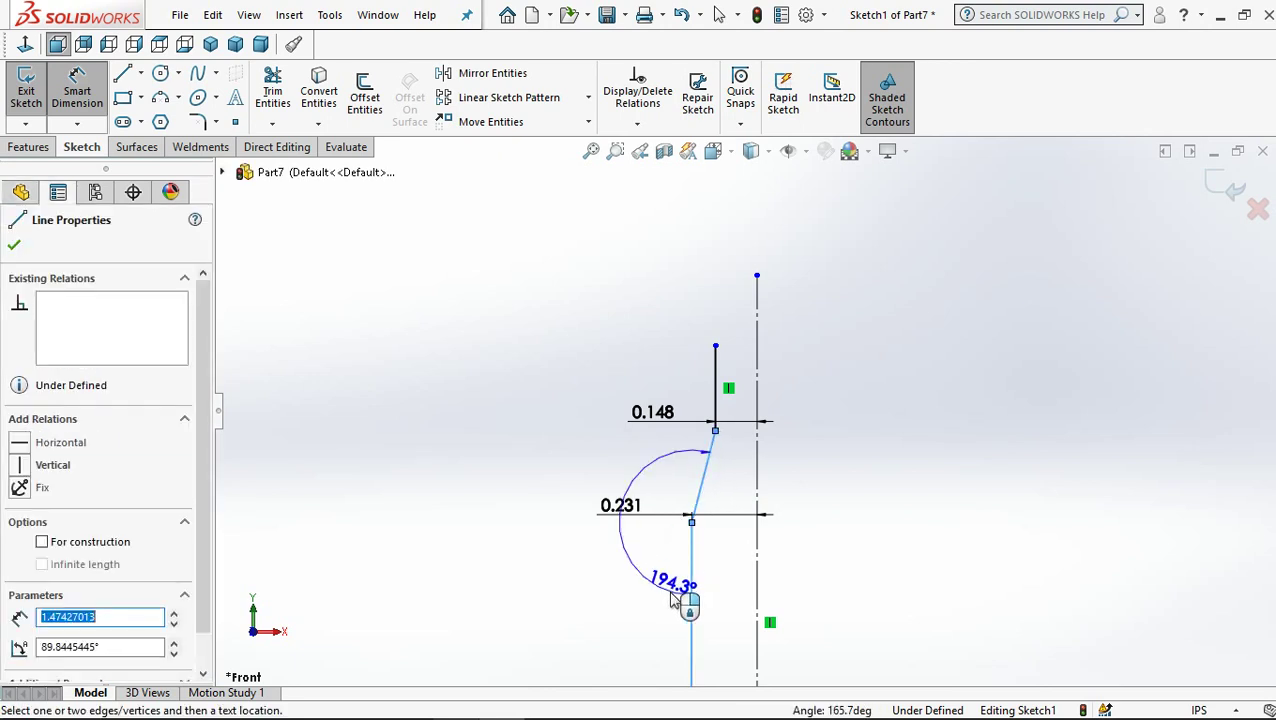
left_click(683, 598)
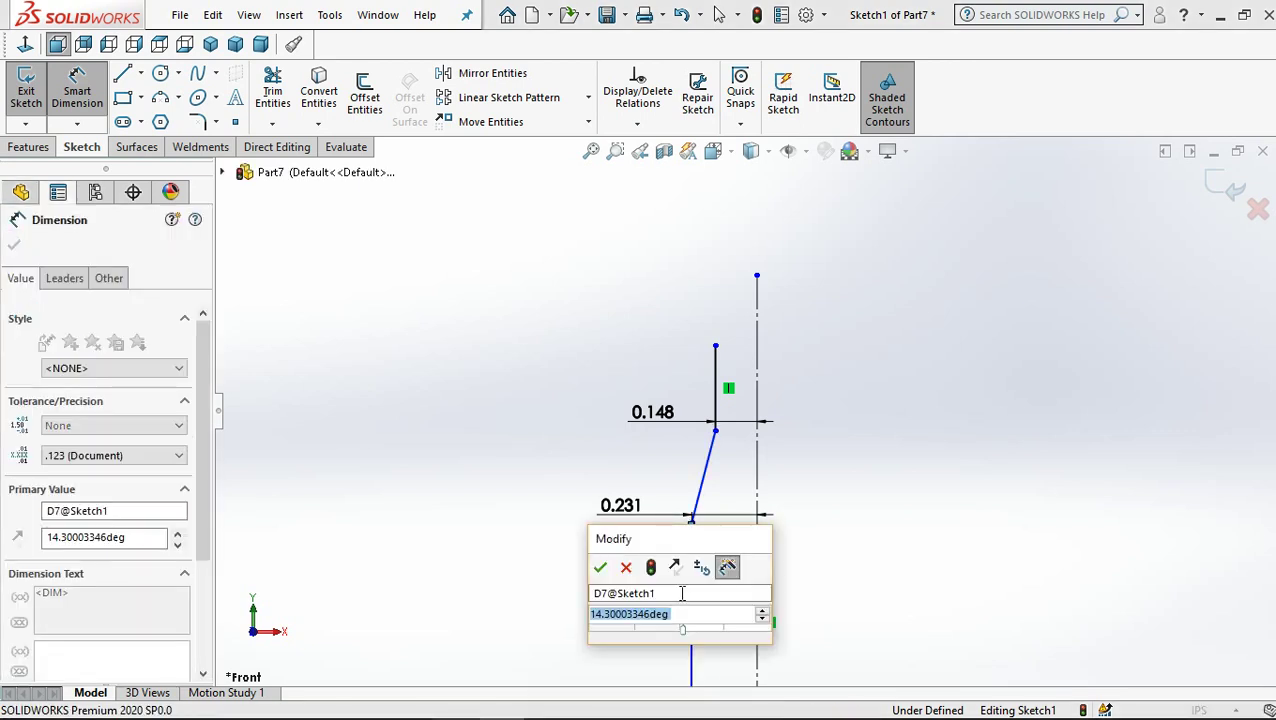
type("30")
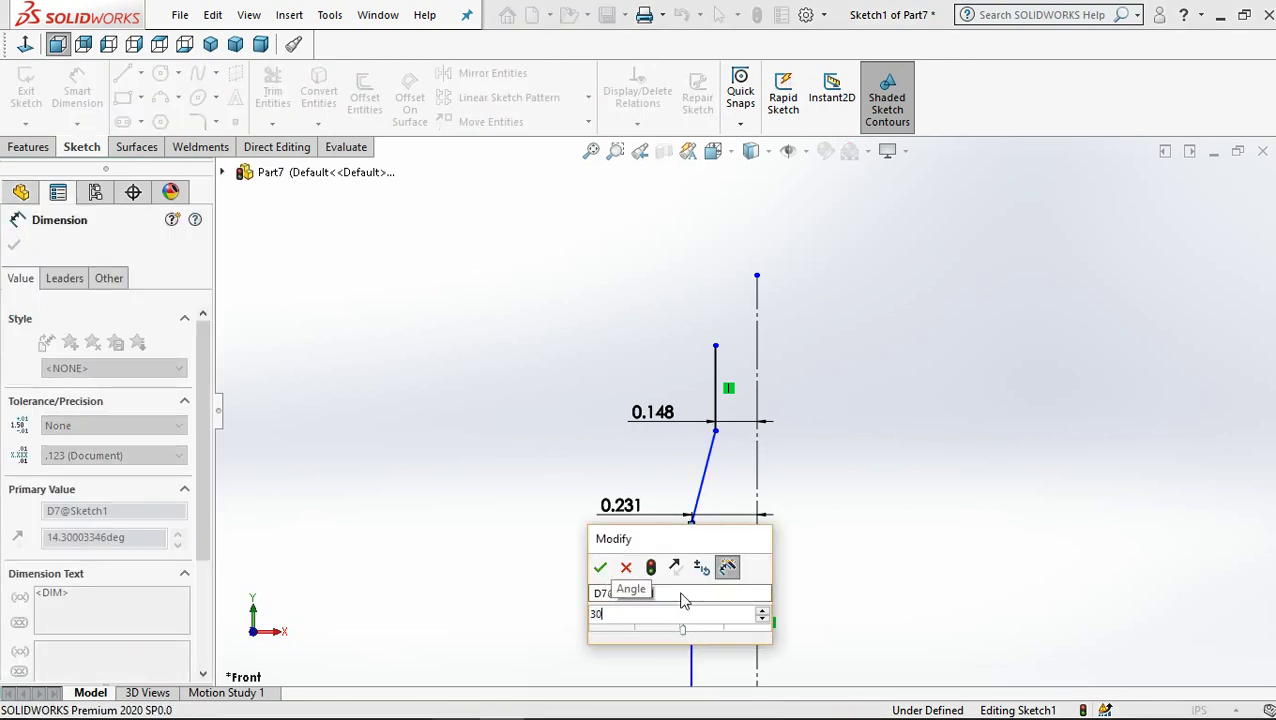
key("Return")
left_click(826, 464)
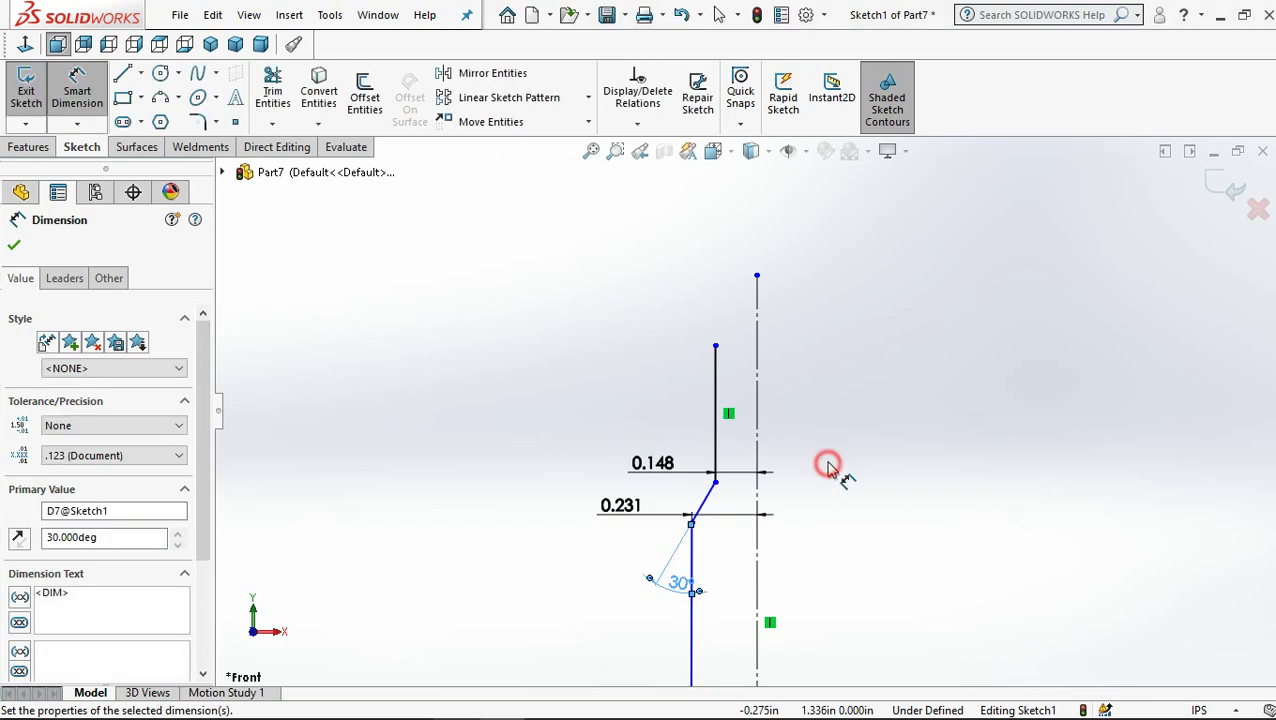
Step: Dimension the profile's top endpoint height above the base as 2.212 in
scroll(830, 470, "up", 2)
scroll(828, 470, "up", 2)
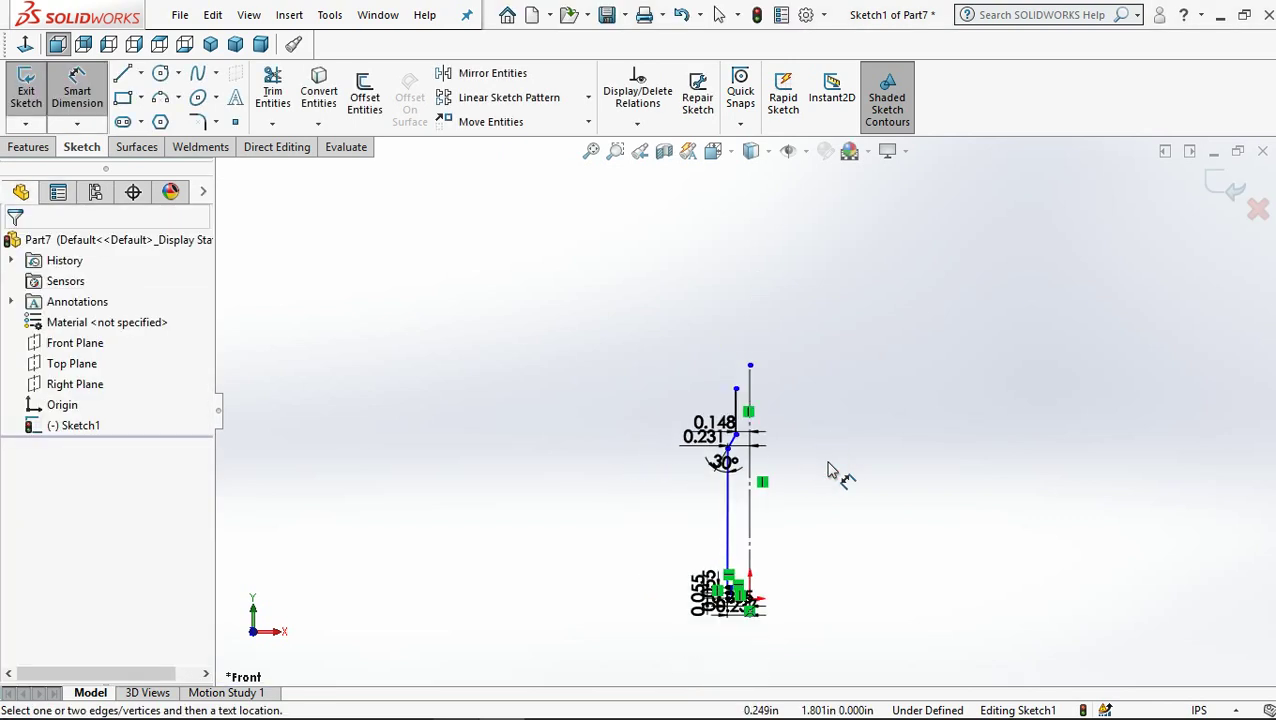
scroll(740, 515, "down", 2)
scroll(745, 505, "down", 1)
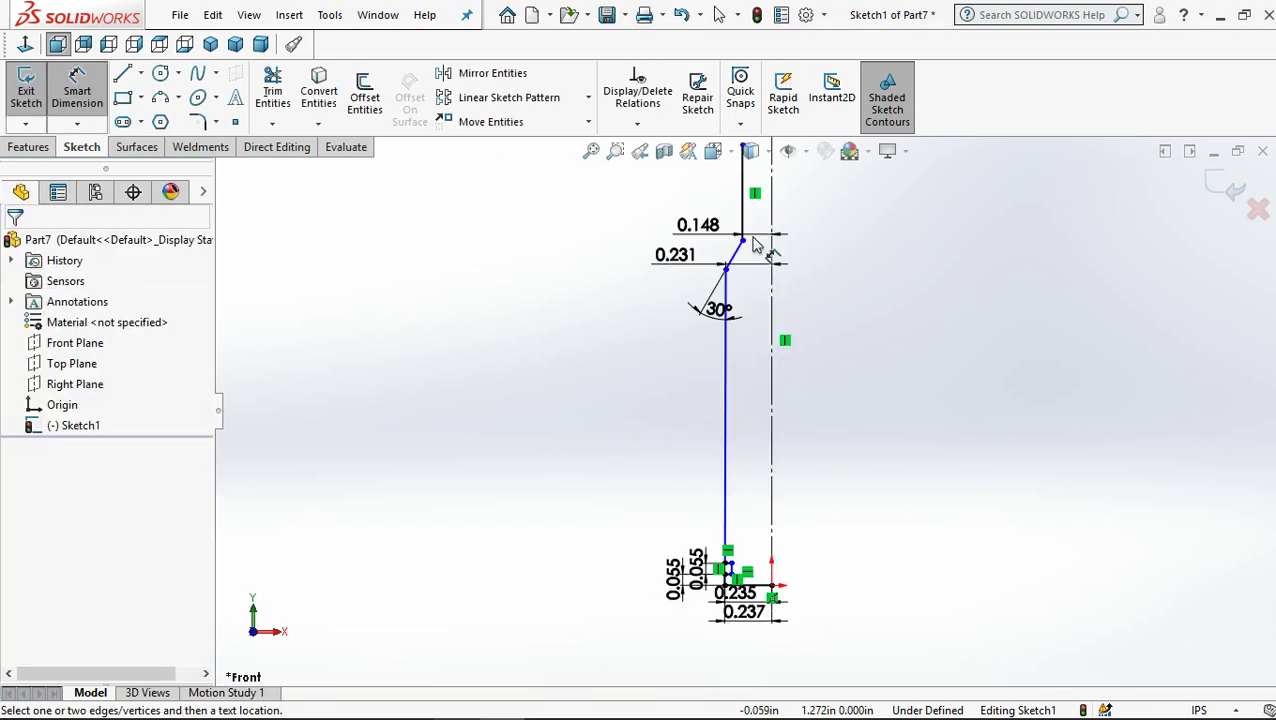
scroll(731, 280, "up", 1)
left_click(743, 225)
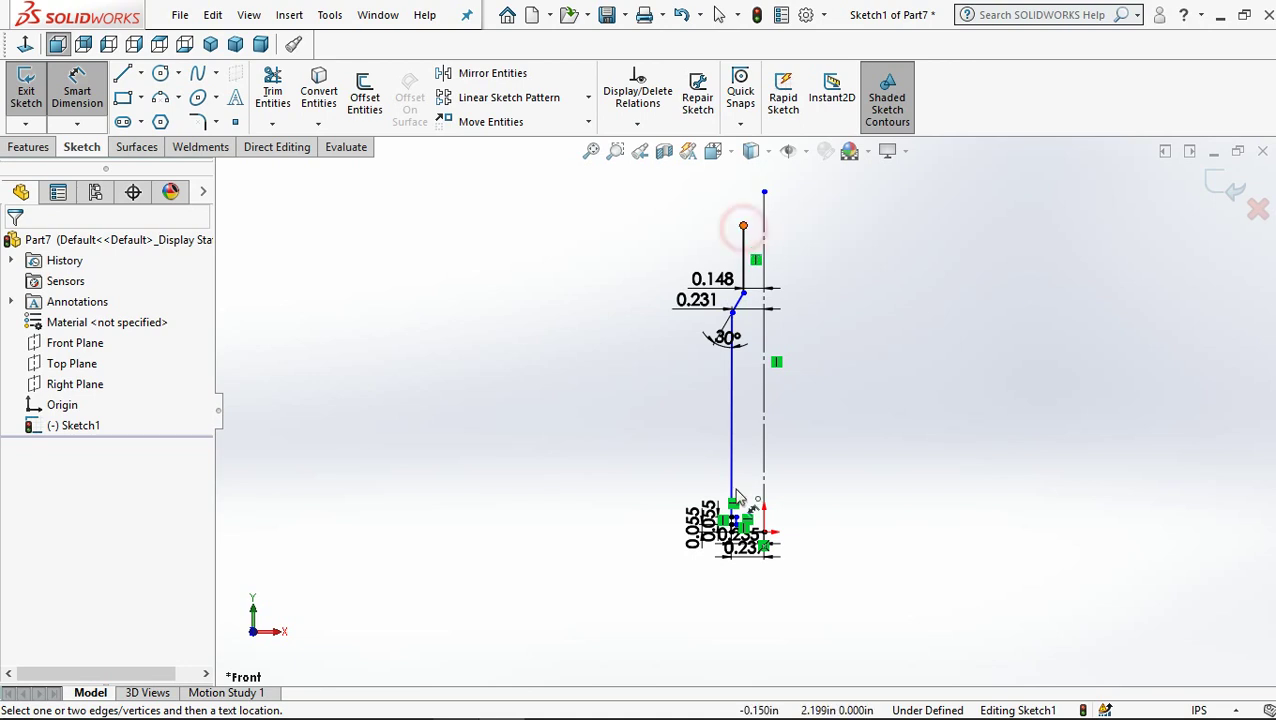
scroll(766, 540, "down", 2)
scroll(762, 510, "down", 2)
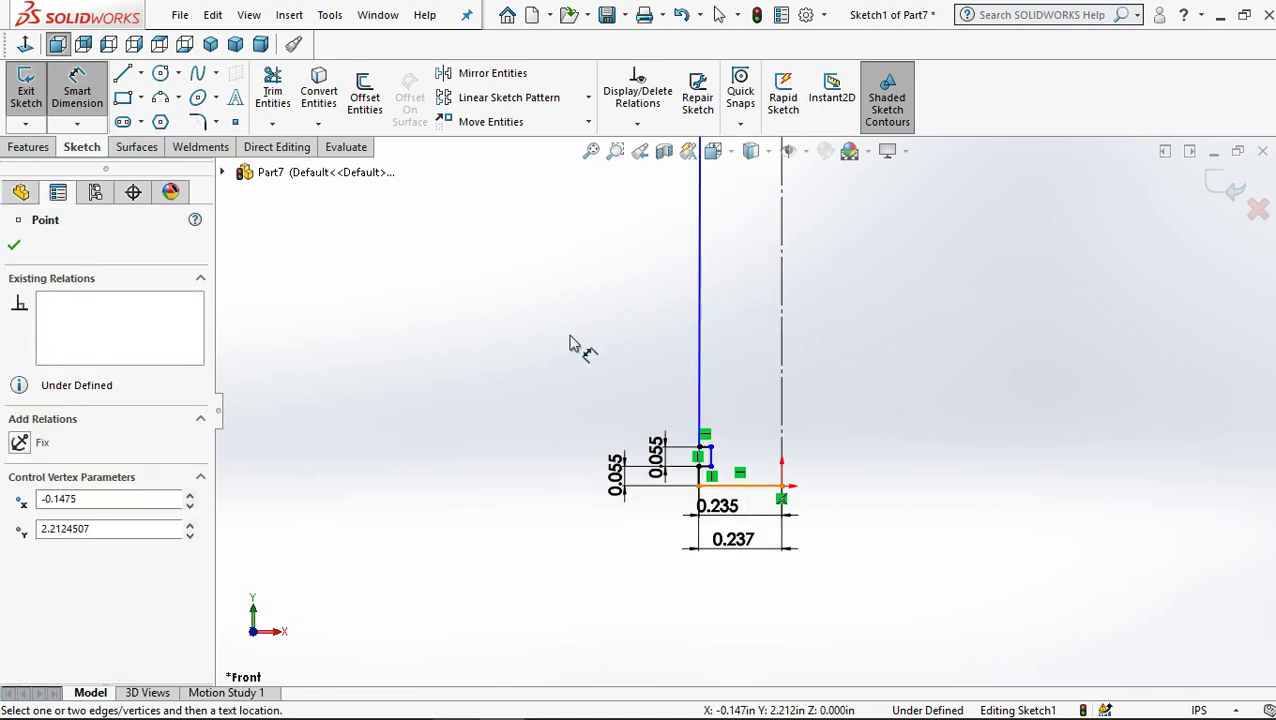
left_click(570, 343)
scroll(580, 350, "up", 2)
scroll(677, 388, "up", 1)
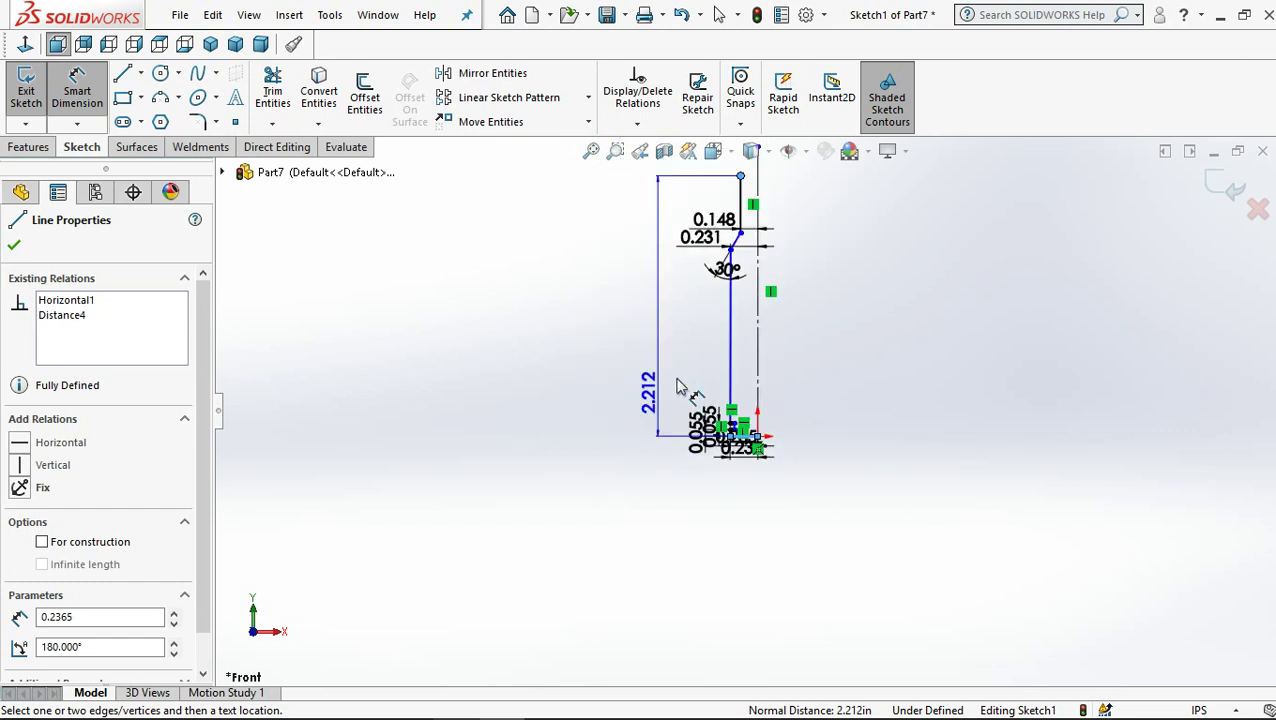
left_click_drag(677, 388, 681, 378)
Step: Edit the neck-top height dimension value from 2.212 to 1.92
left_click(681, 378)
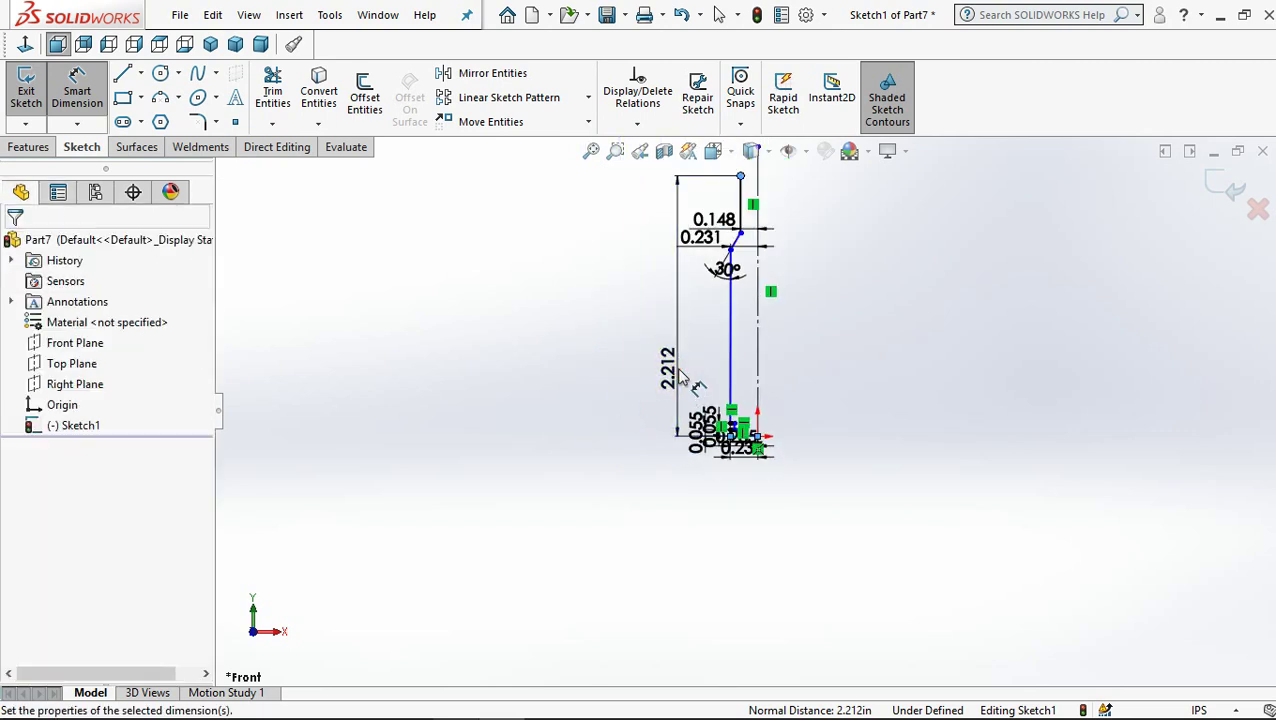
double_click(681, 378)
type("1.9")
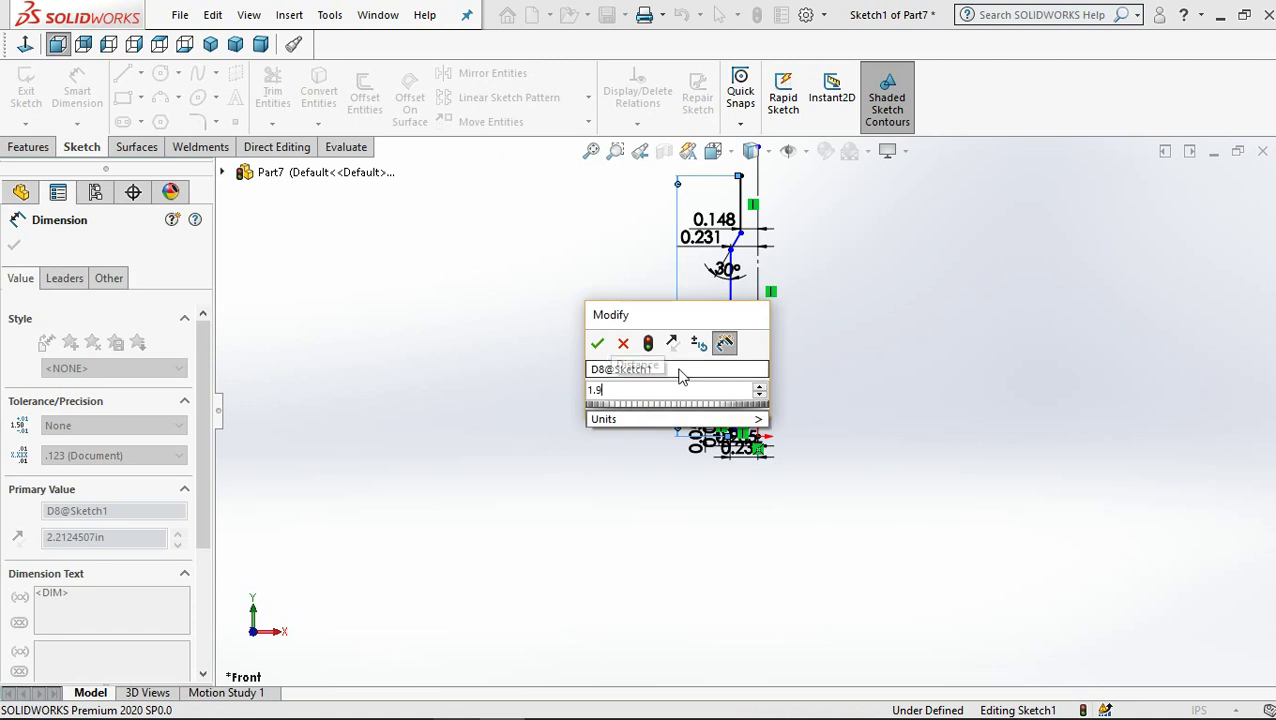
type("20")
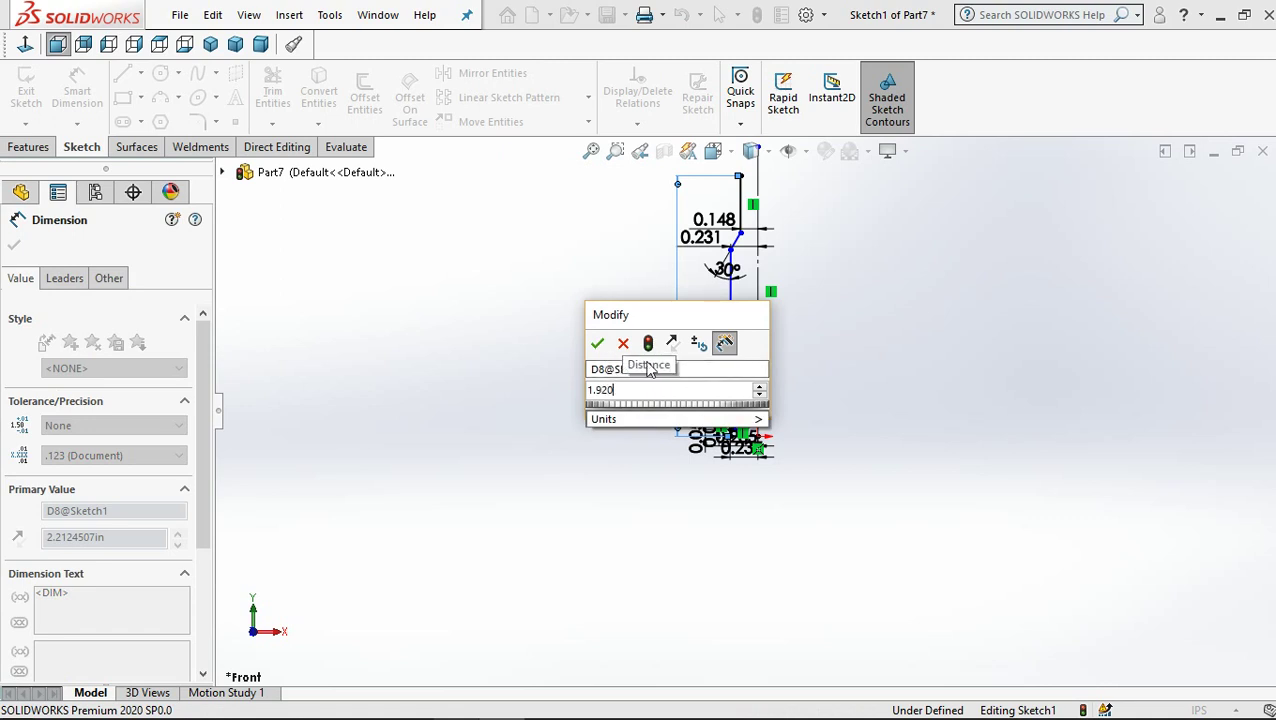
left_click(597, 345)
left_click(597, 345)
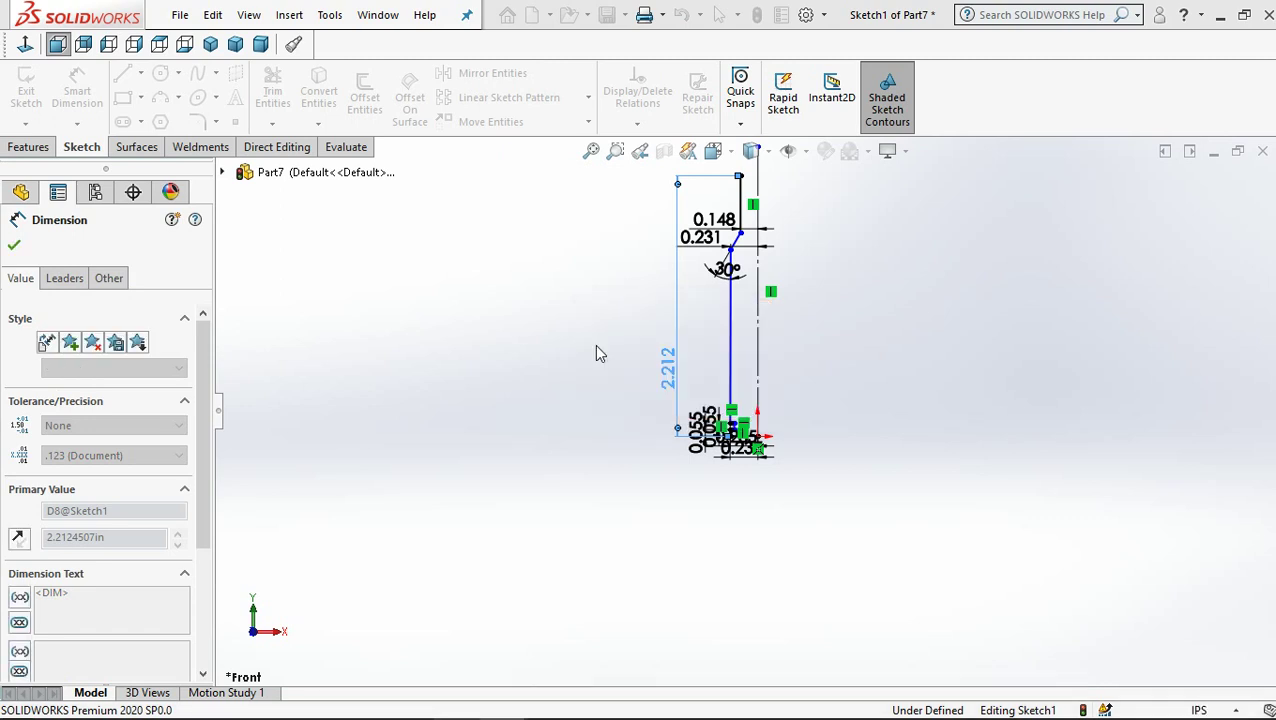
key("Escape")
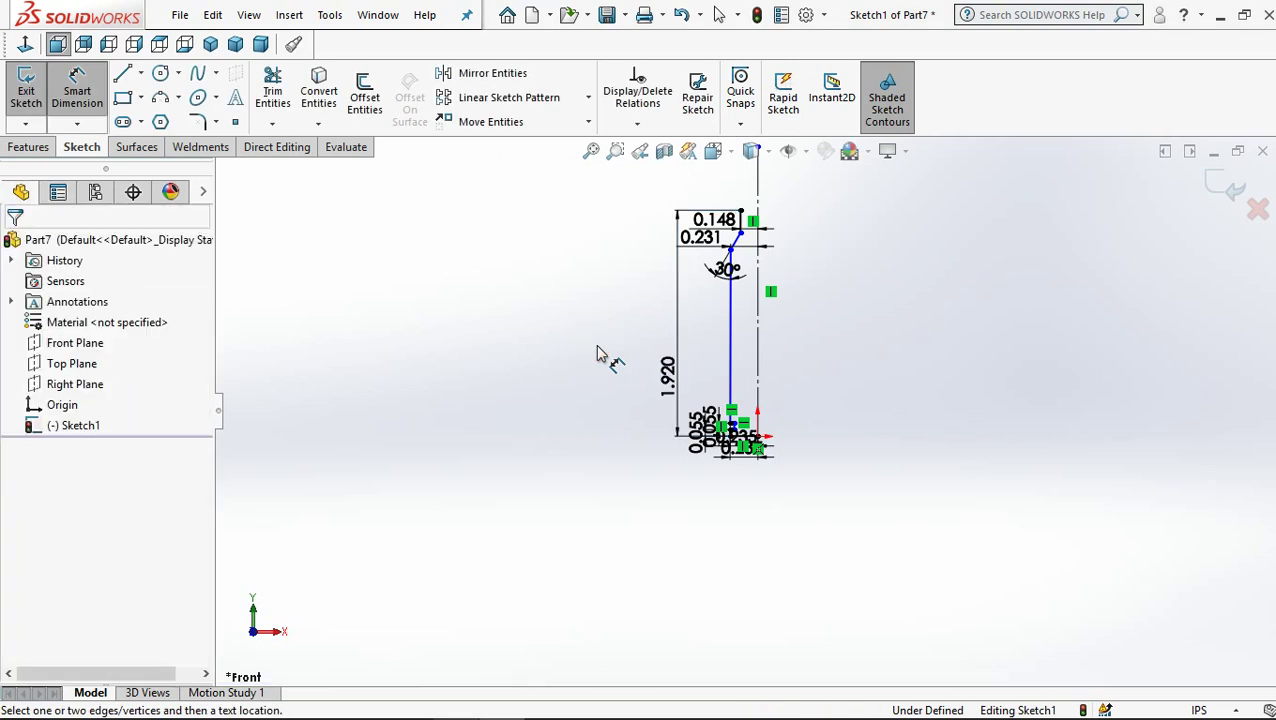
Step: Dimension the body line's top endpoint above the base line and change 1.728 to 1.634
scroll(630, 344, "up", 2)
scroll(643, 340, "up", 1)
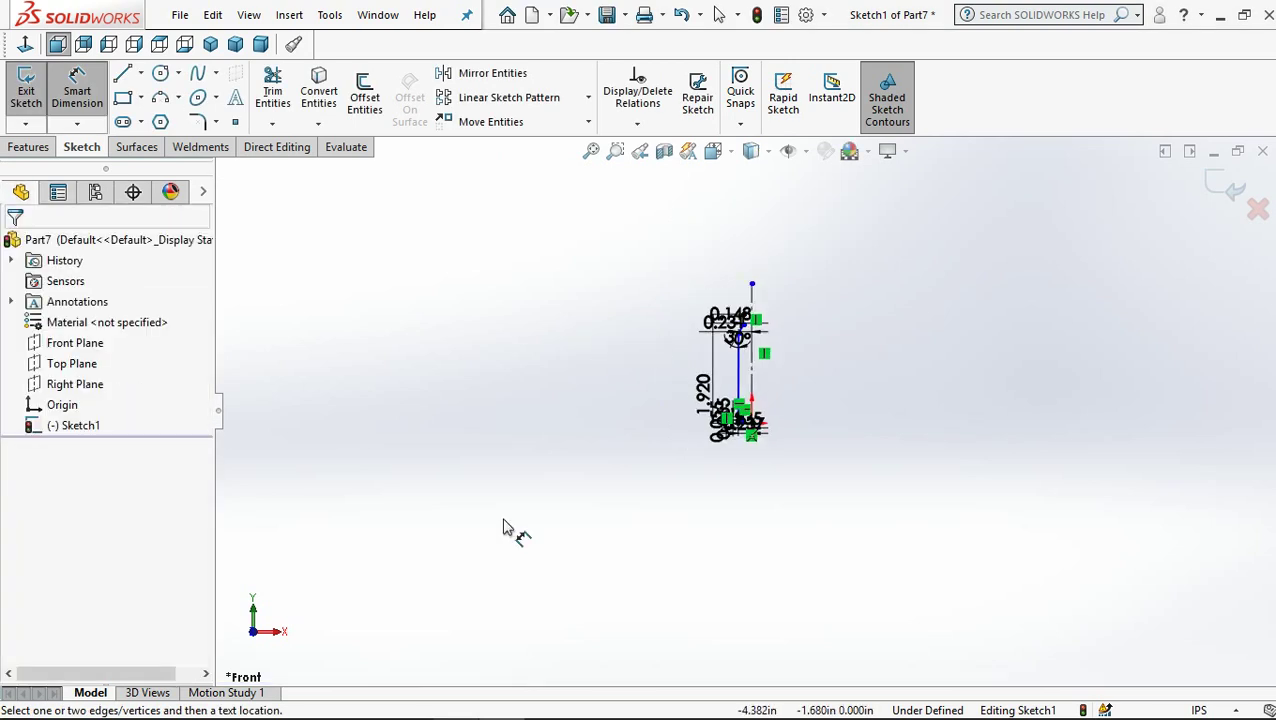
scroll(754, 337, "down", 3)
scroll(746, 420, "down", 2)
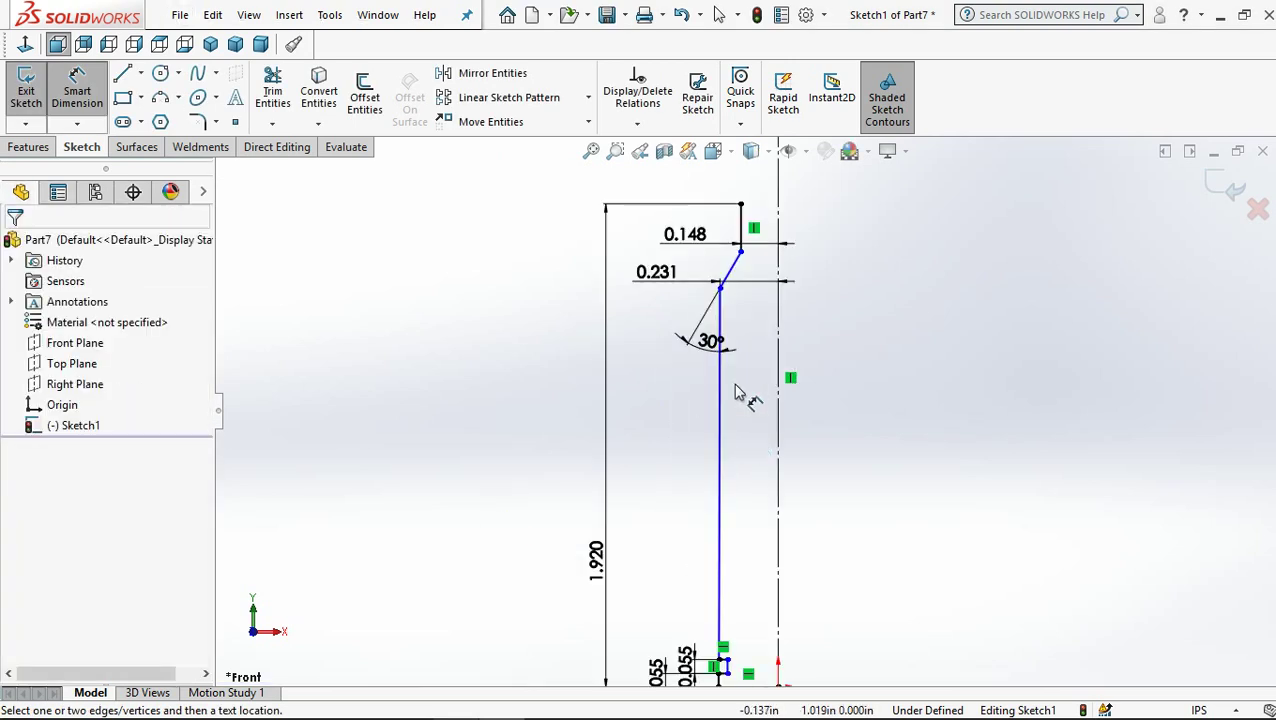
left_click(737, 252)
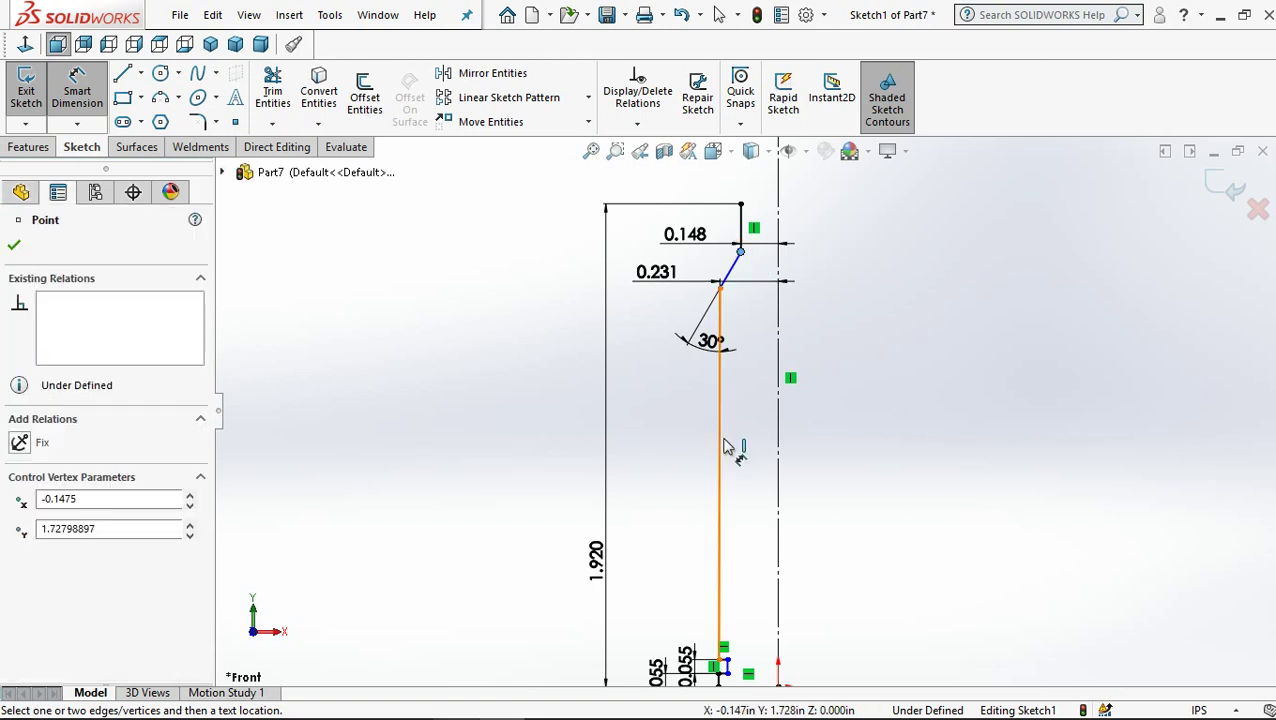
scroll(746, 606, "up", 2)
left_click(745, 605)
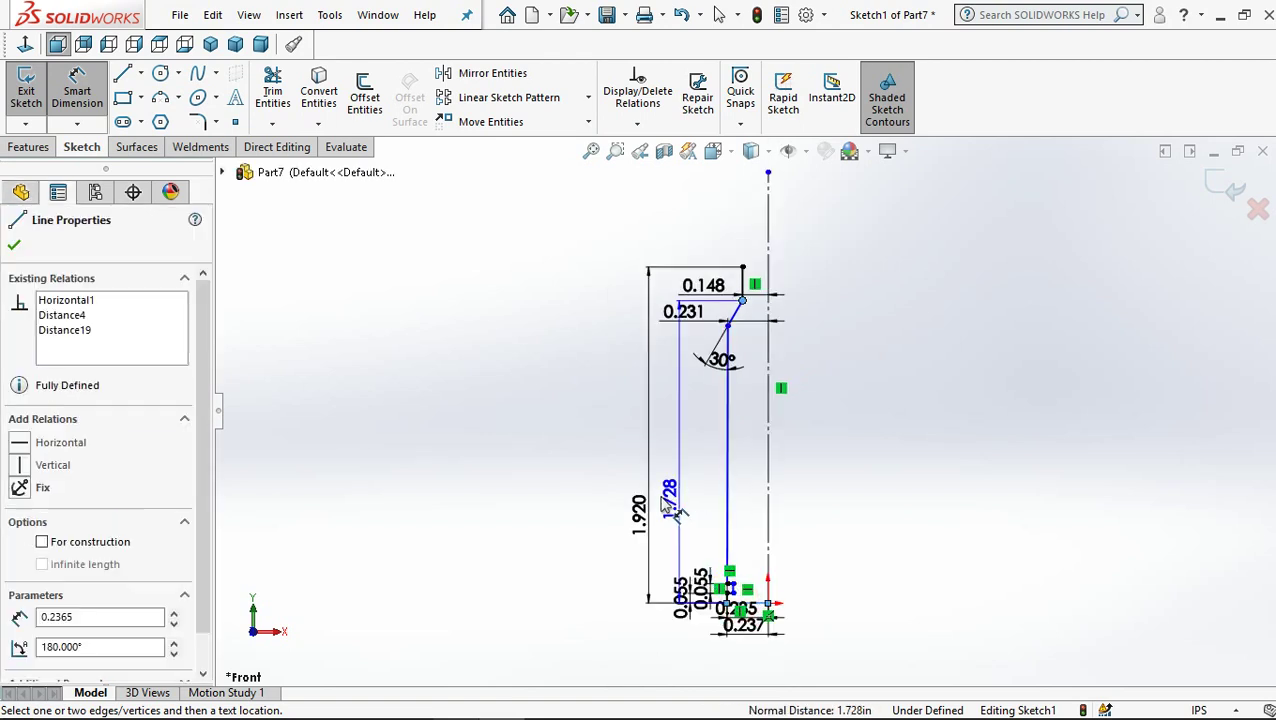
left_click(612, 503)
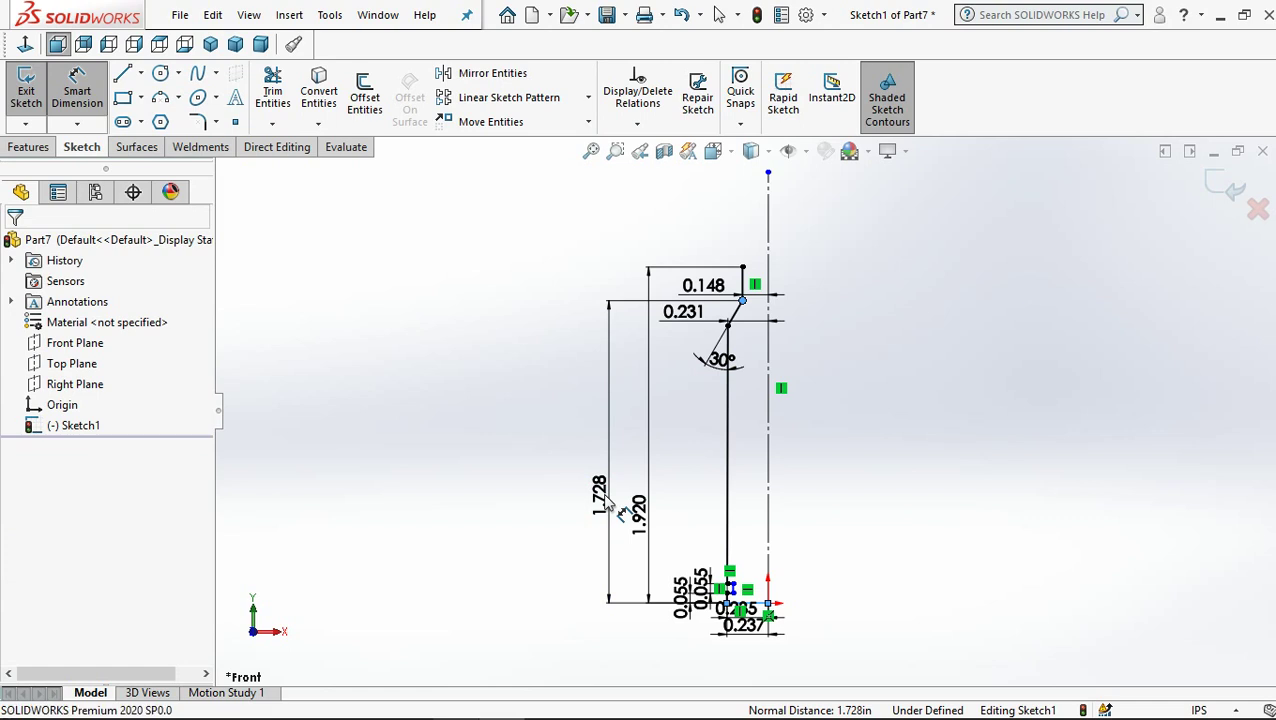
double_click(611, 504)
type("1.")
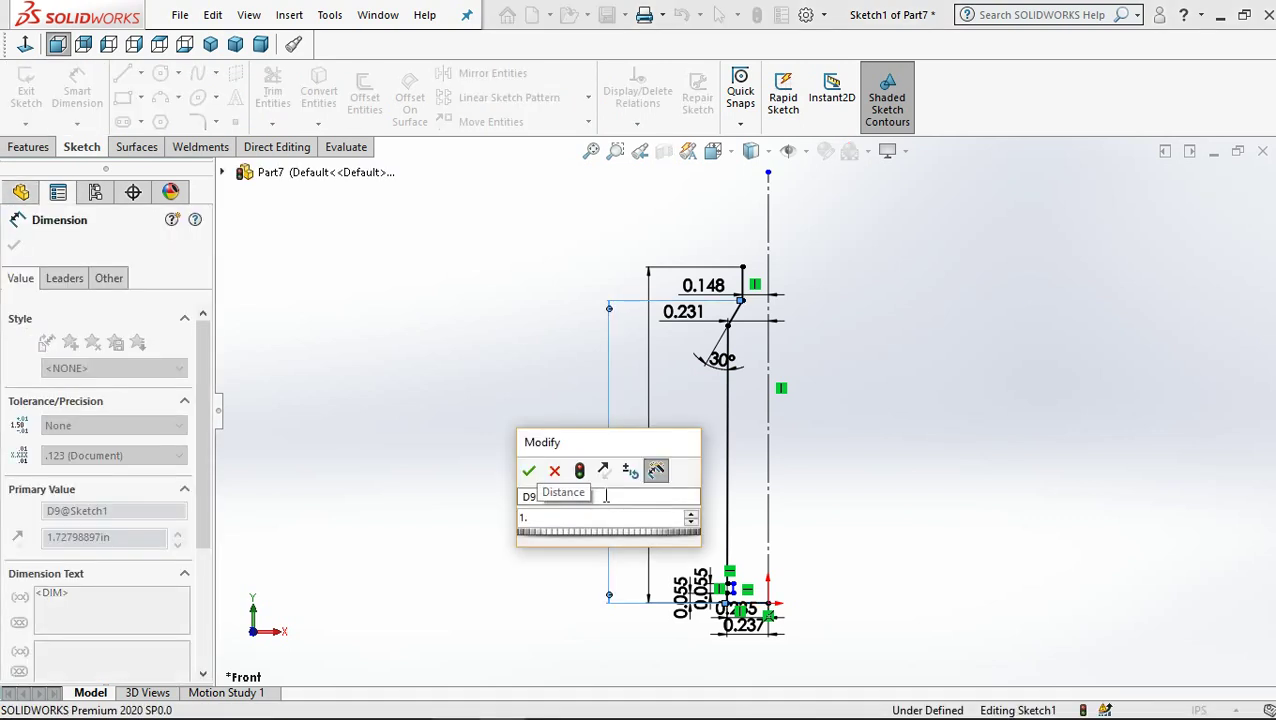
type("6")
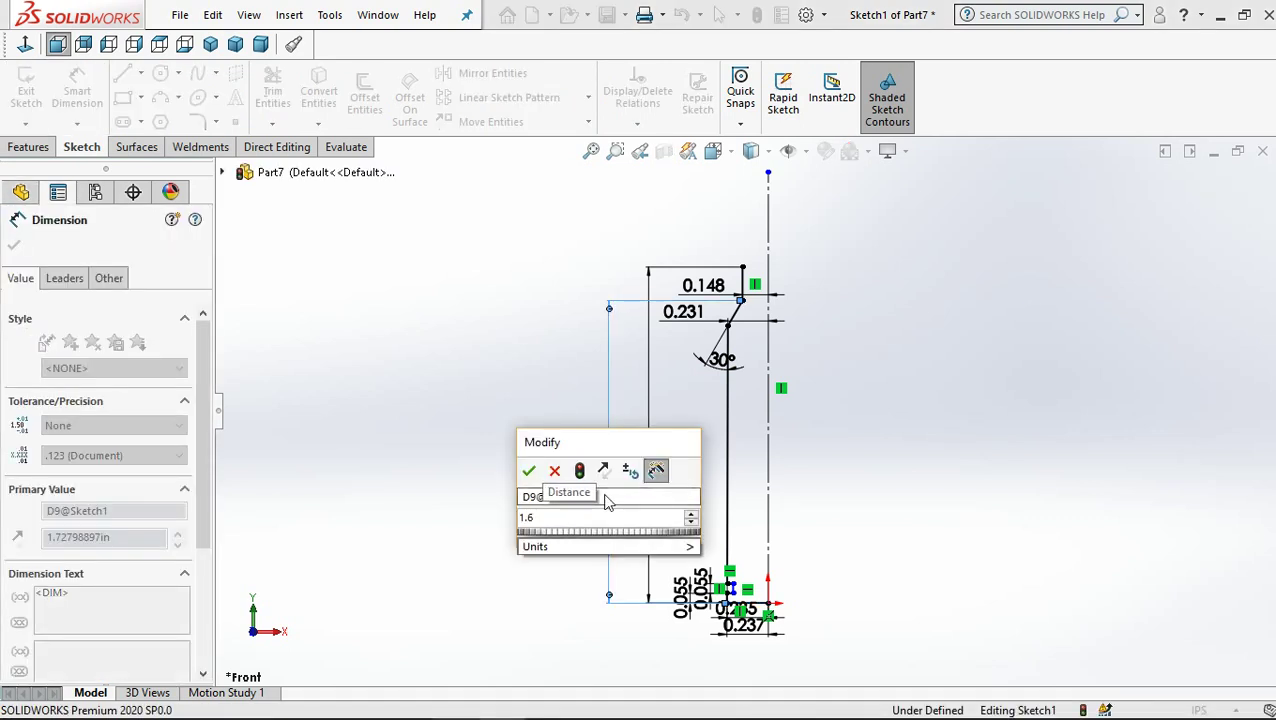
type("34")
key("Return")
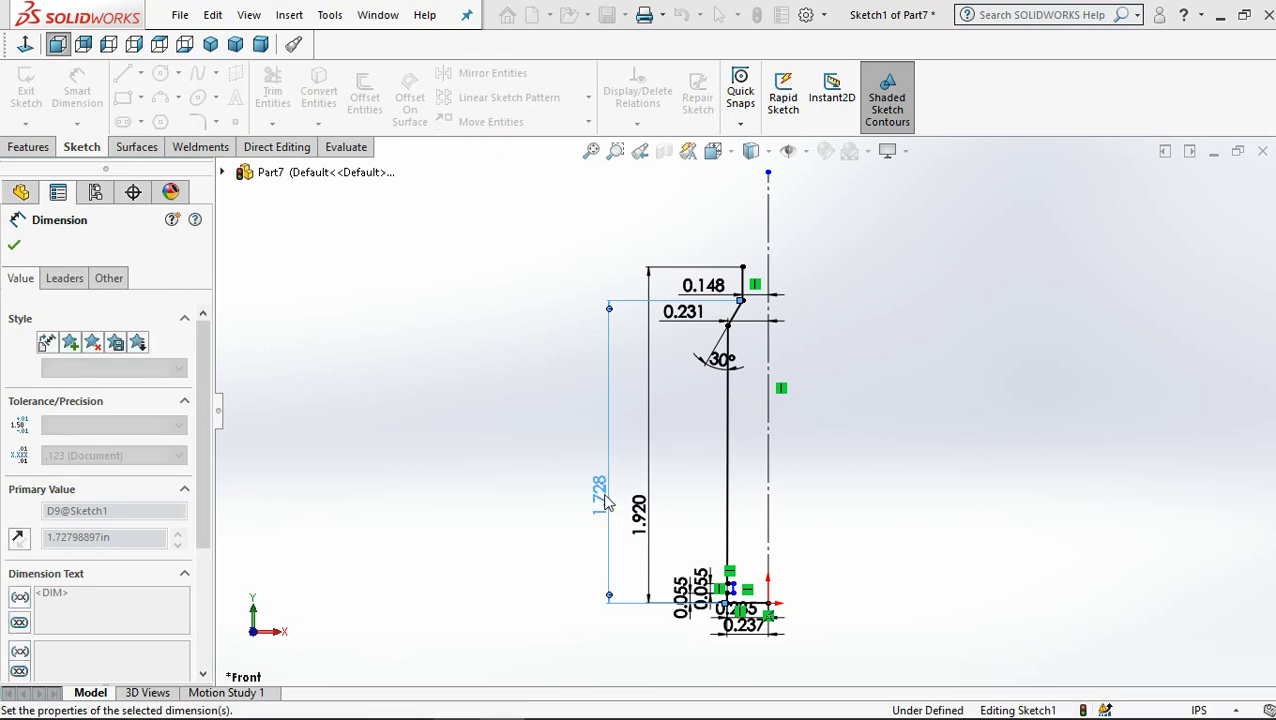
left_click(923, 396)
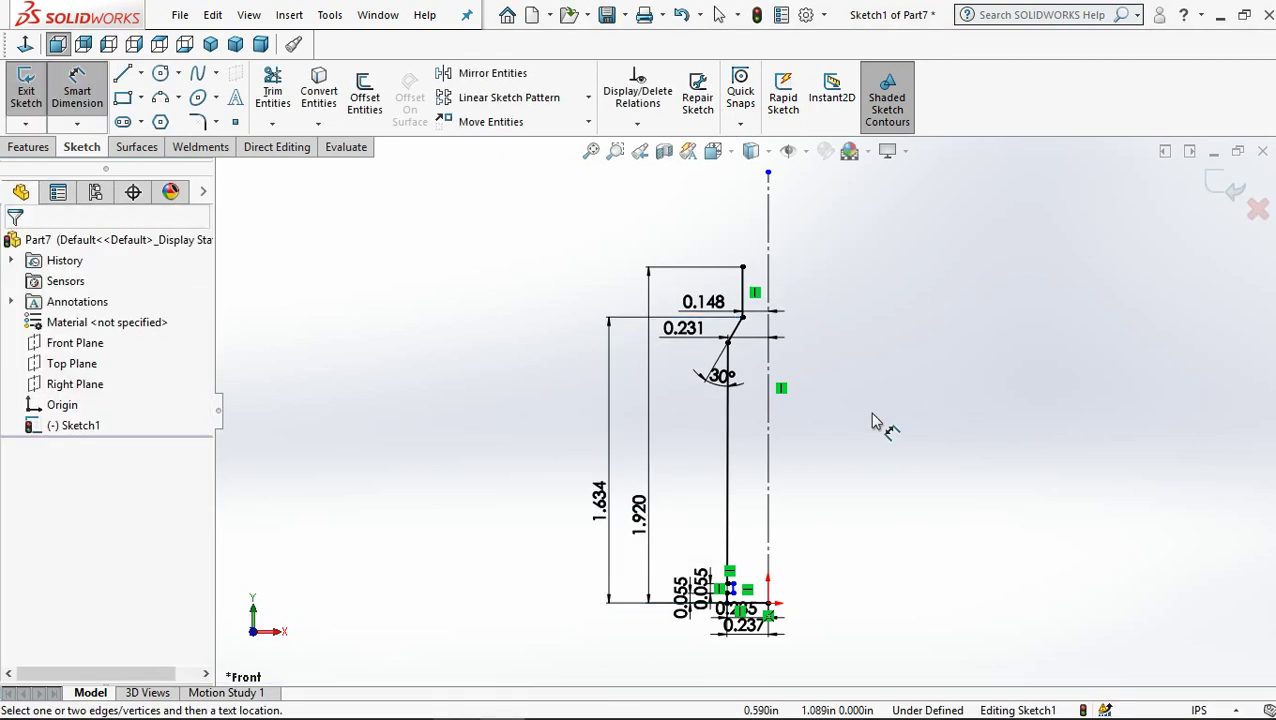
left_click(438, 465)
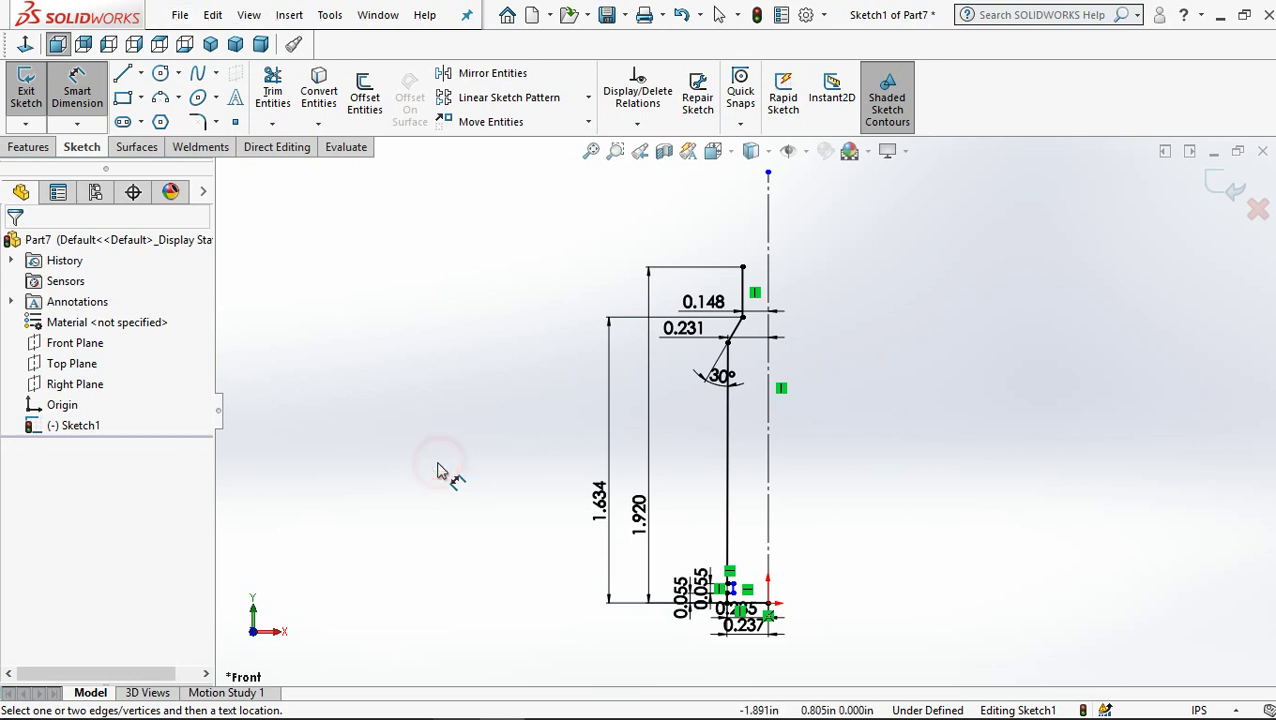
Step: Add a driven 1.490 height dimension from the base line to the shoulder's lower vertex
left_click(727, 342)
scroll(742, 630, "down", 2)
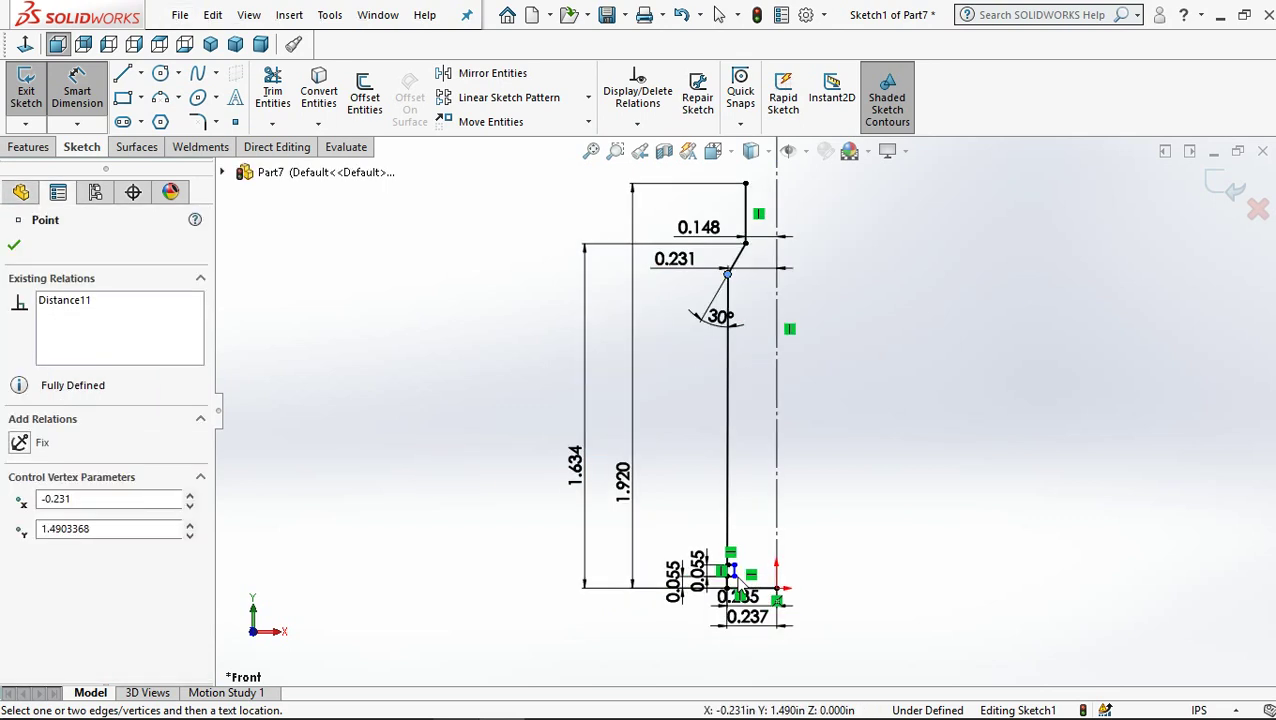
scroll(742, 630, "down", 1)
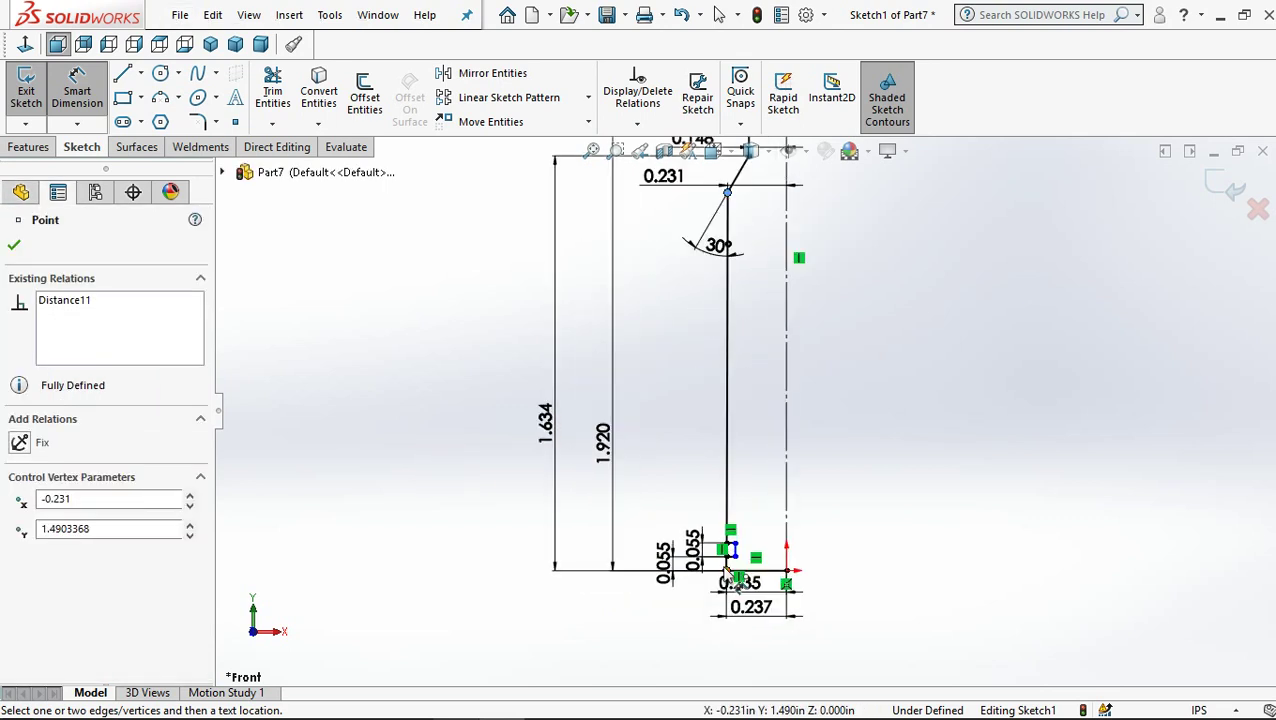
left_click(640, 466)
left_click(740, 362)
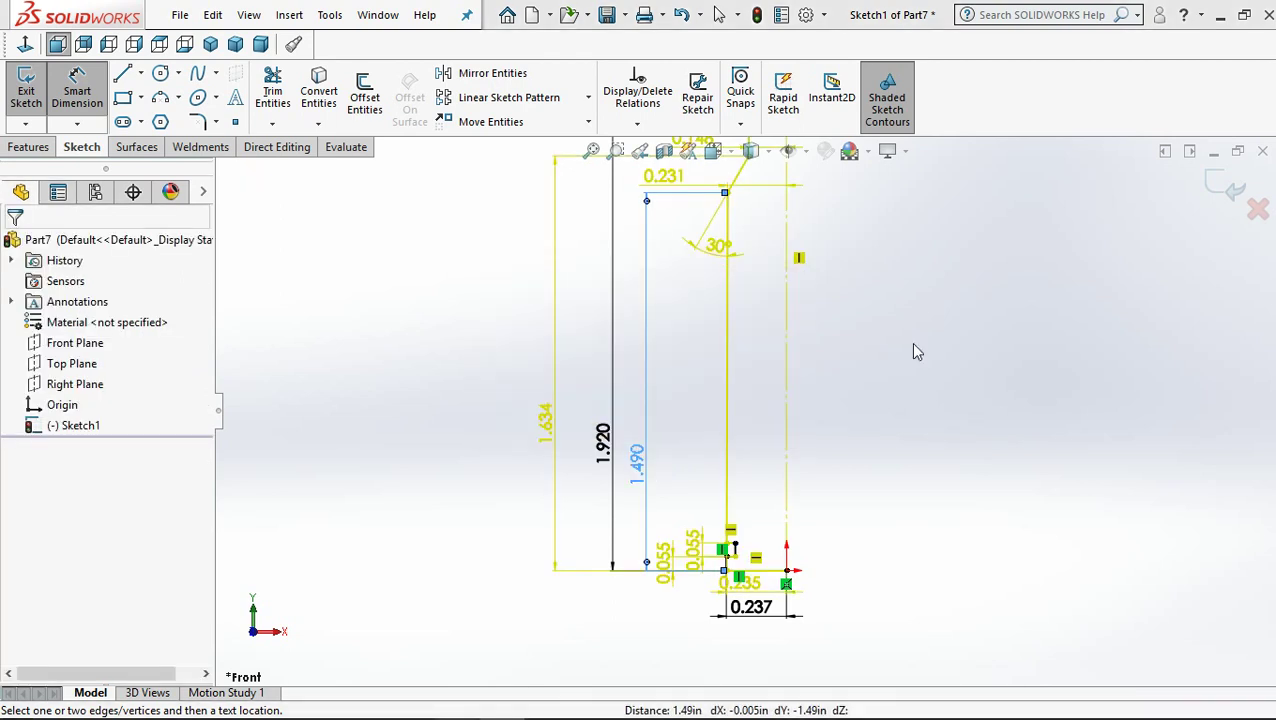
scroll(752, 492, "down", 1)
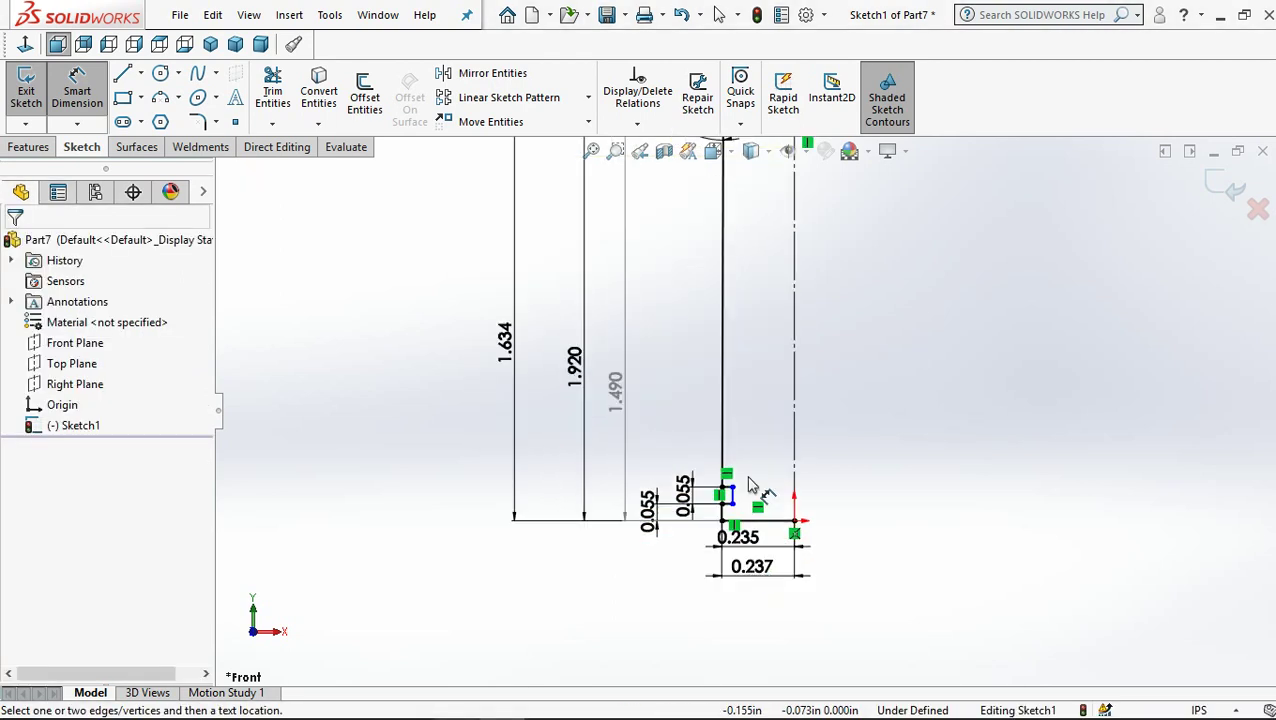
scroll(752, 490, "down", 2)
scroll(749, 485, "down", 2)
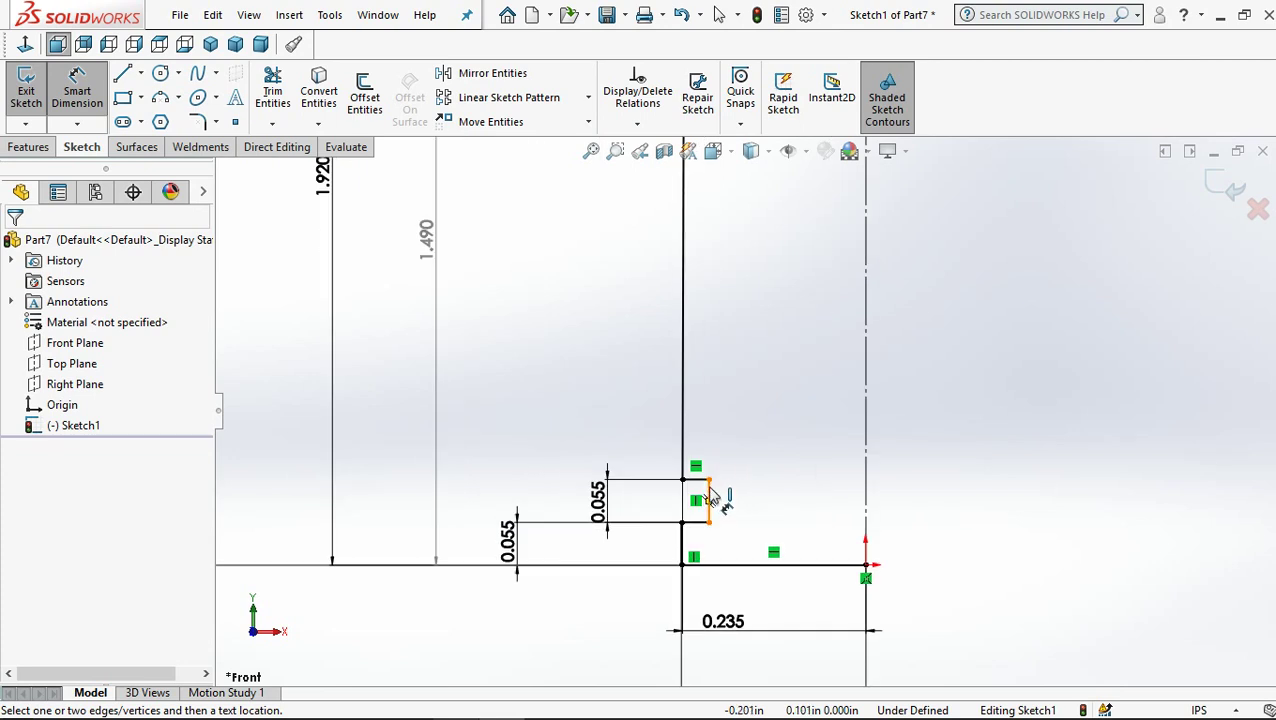
Step: Dimension the short vertical step line as a driven 0.055 reference
left_click(748, 490)
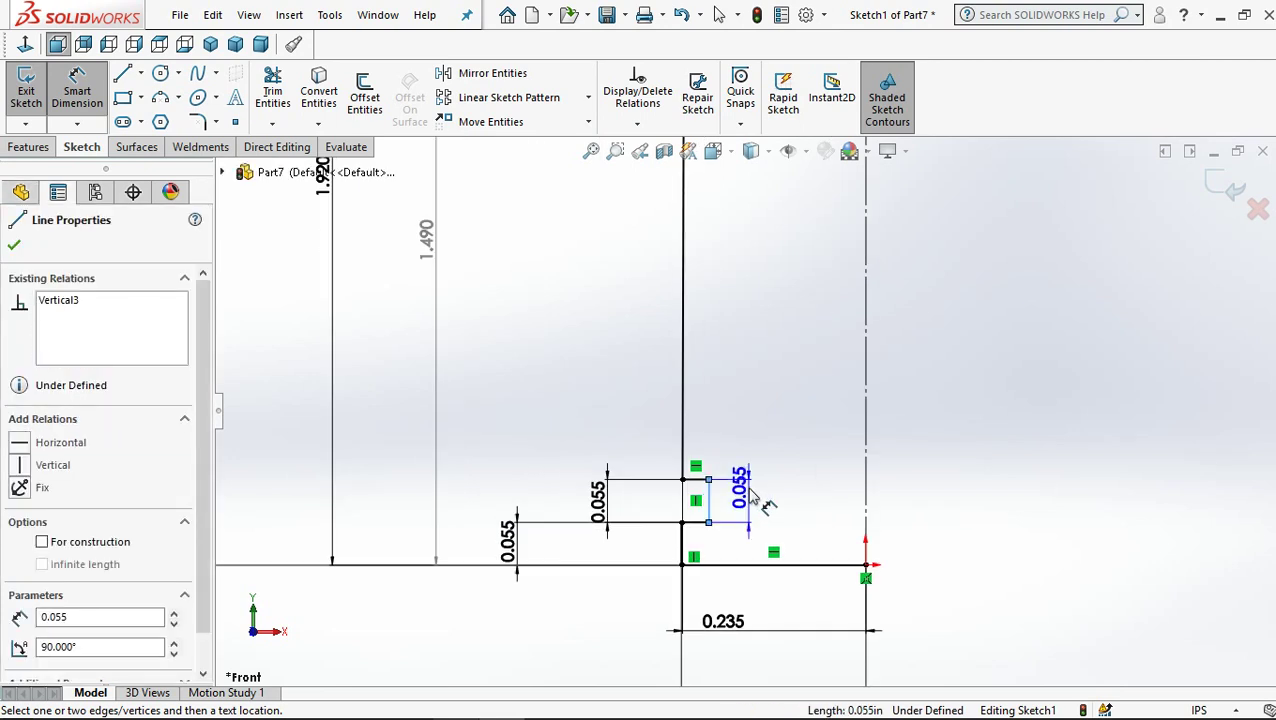
left_click(751, 495)
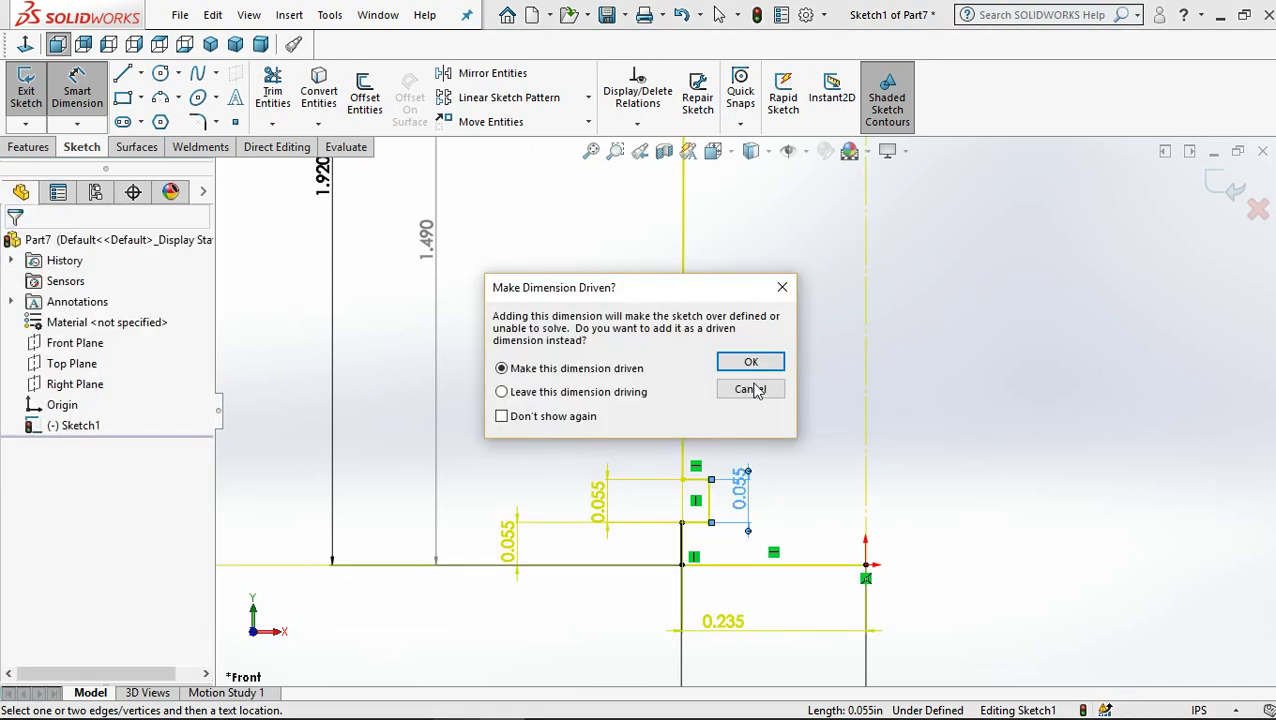
left_click(768, 396)
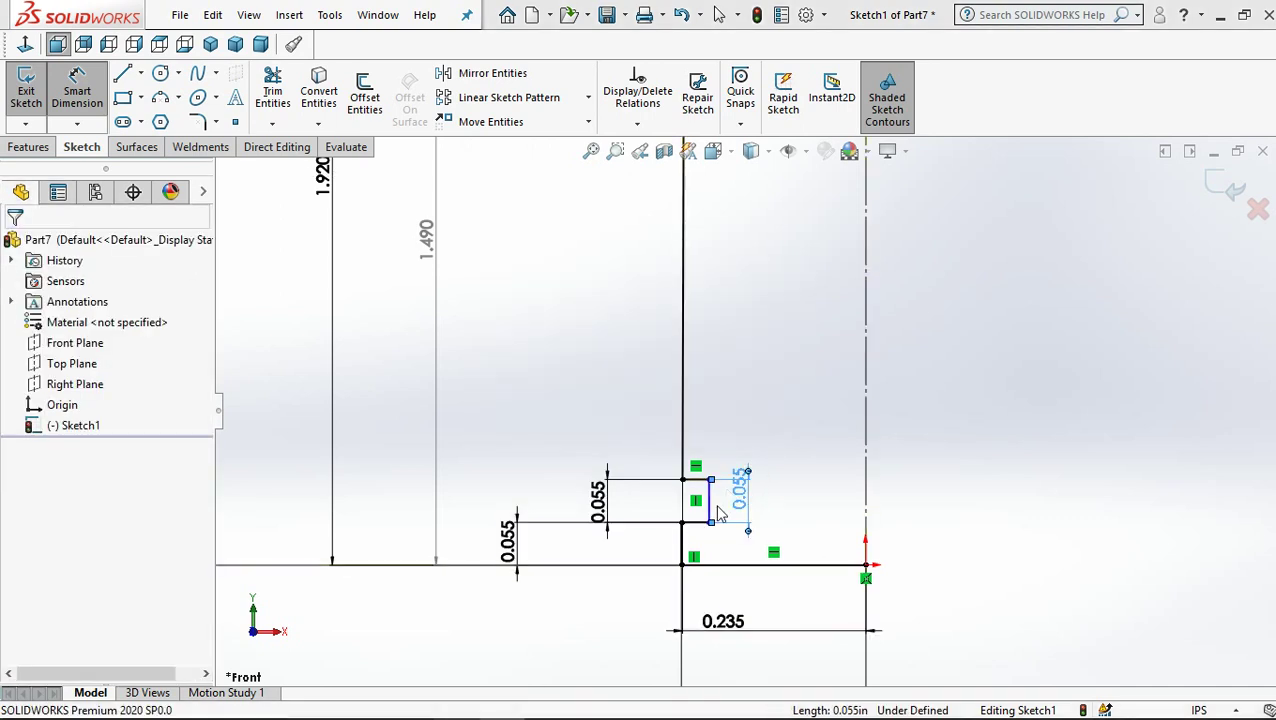
Step: Set the step's horizontal width, from step line to corner point, to 0.030
left_click(710, 500)
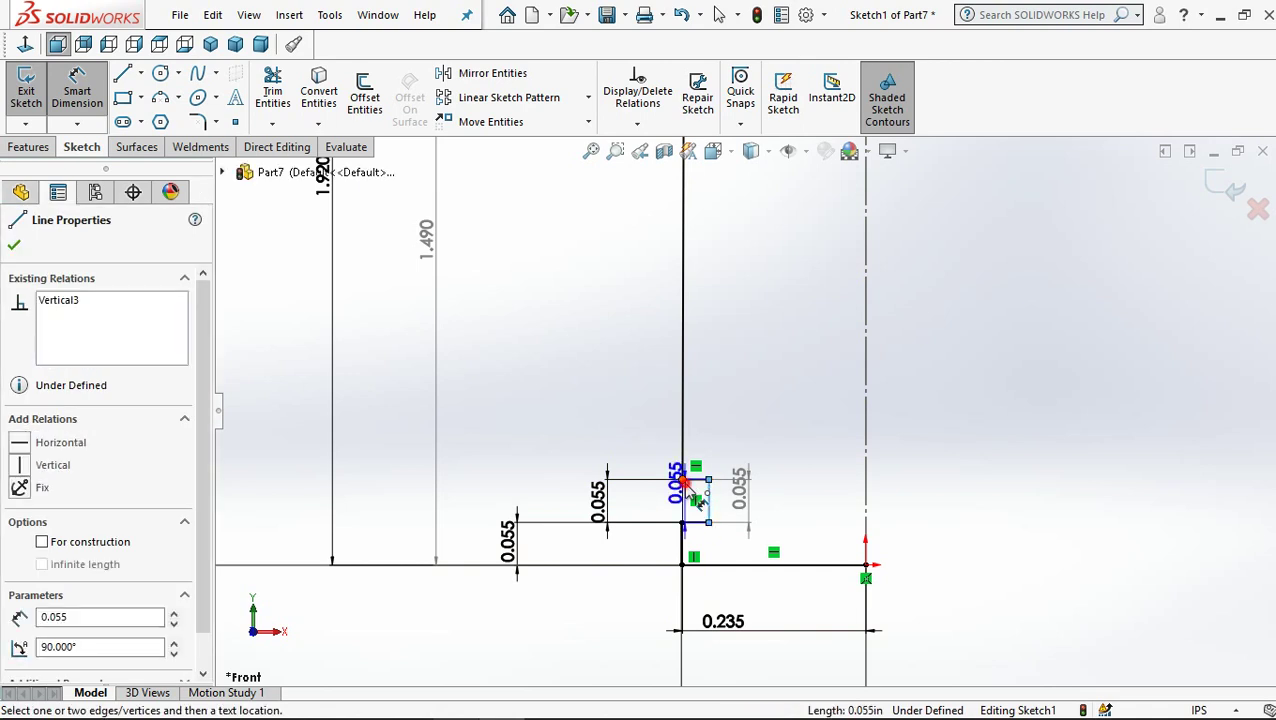
left_click(683, 480)
left_click(565, 428)
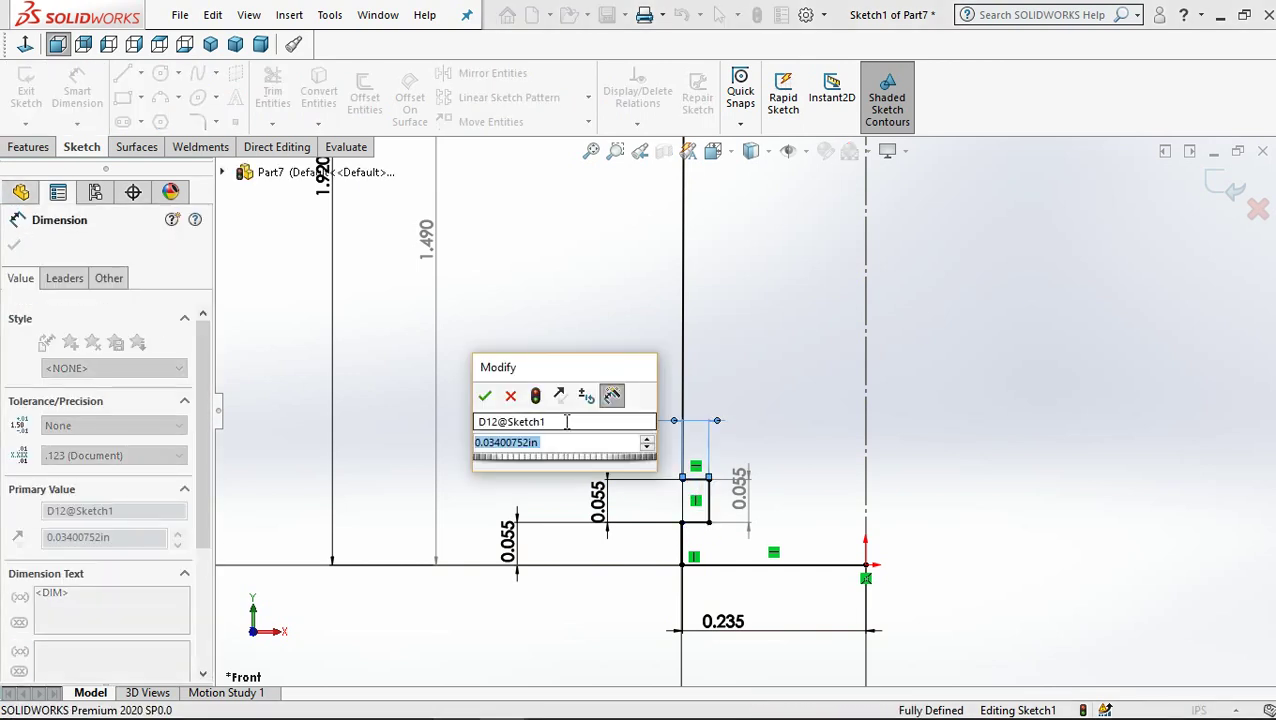
type("0.03")
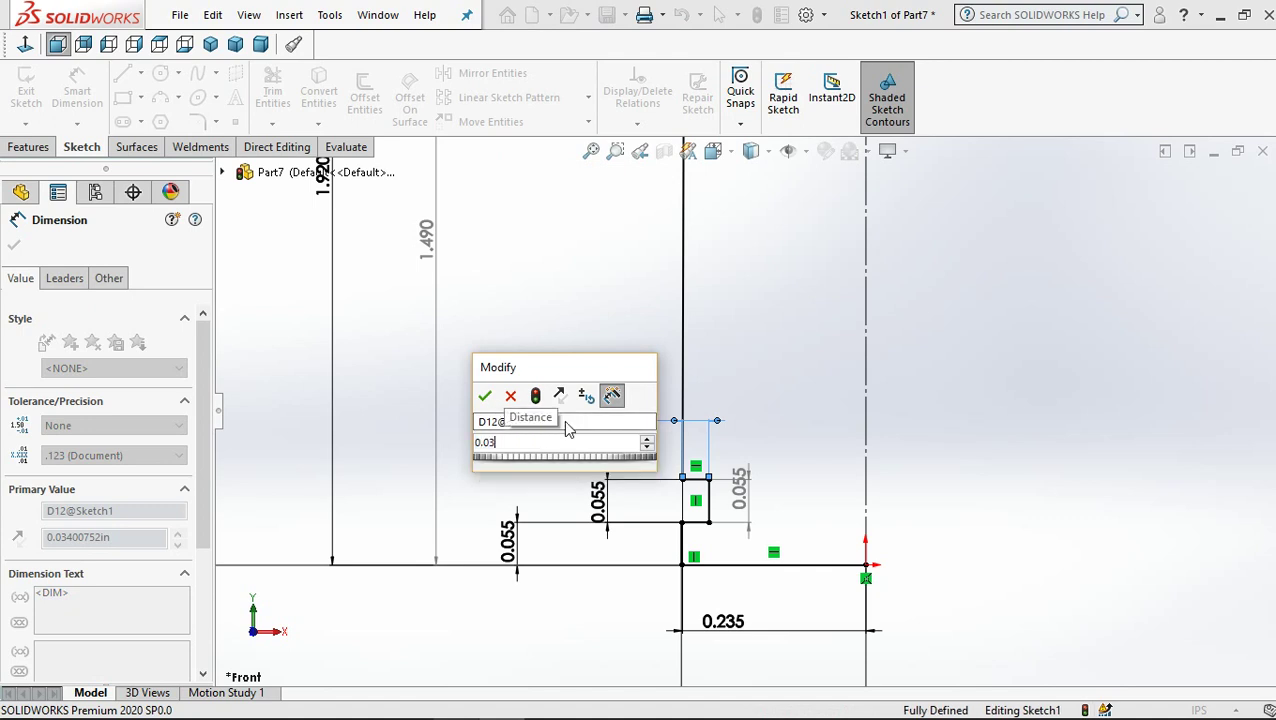
key("Escape")
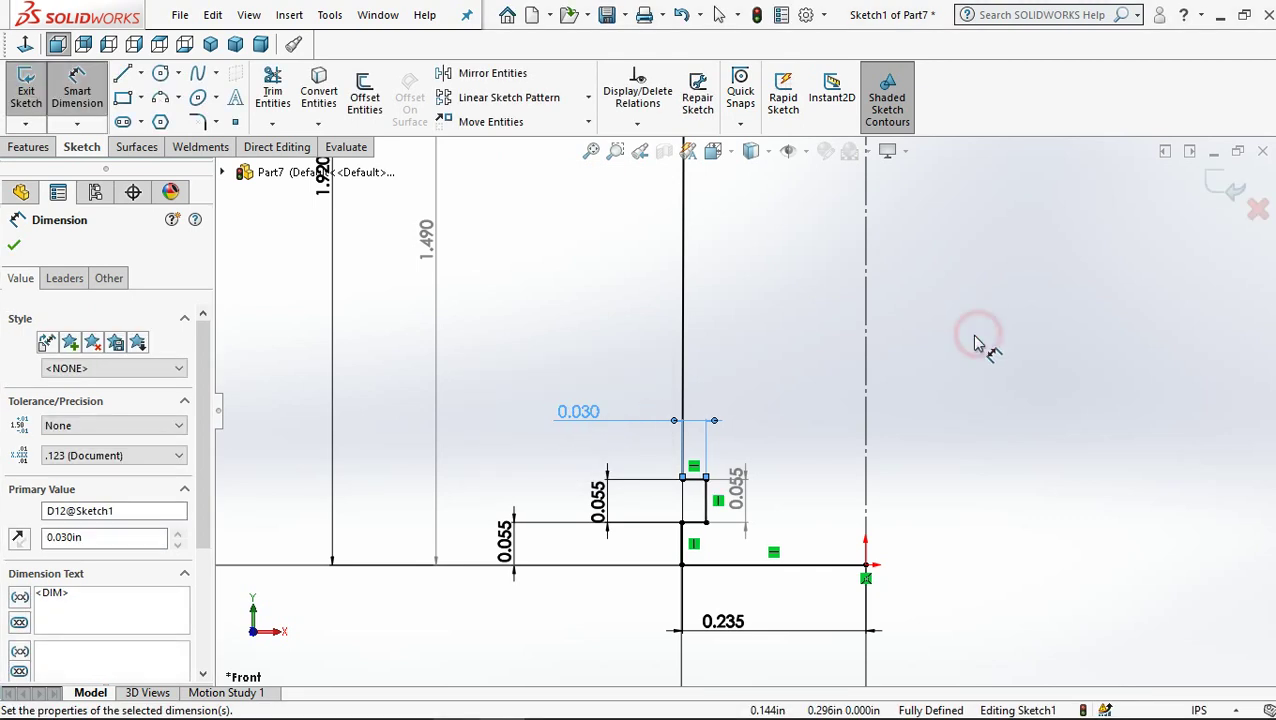
left_click(971, 350)
key("z")
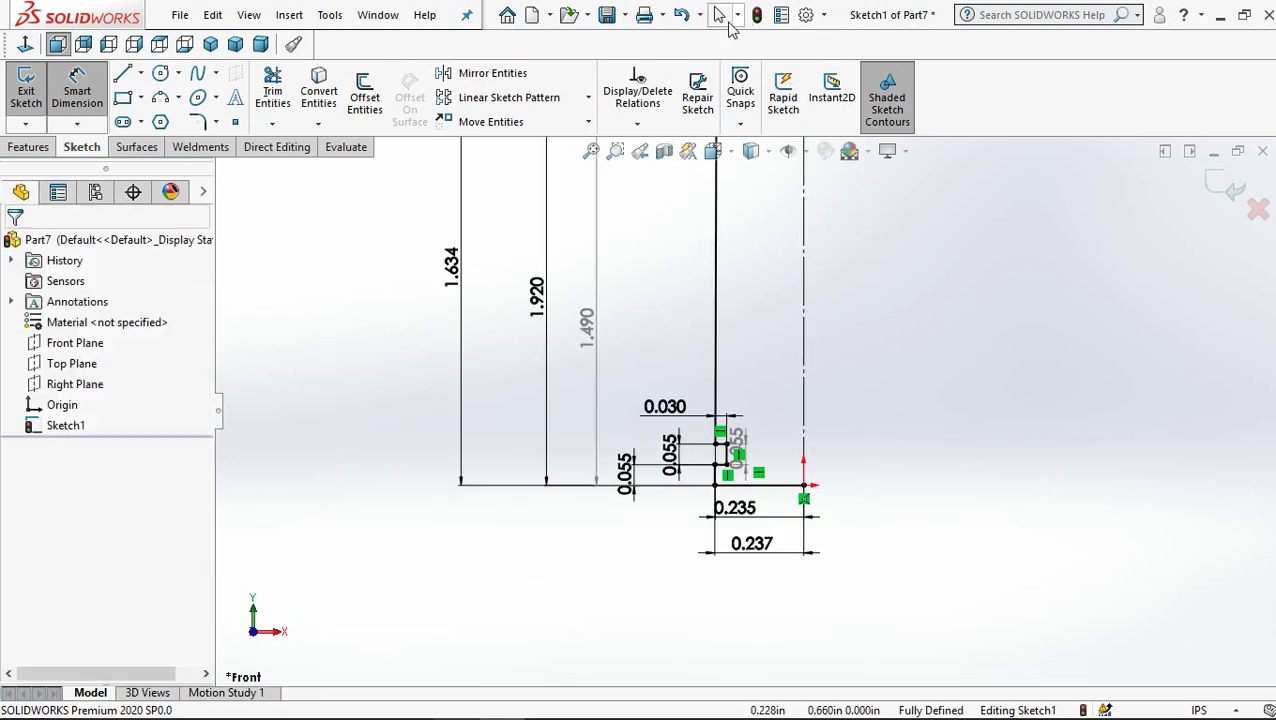
Step: Move the 0.237 and 0.235 dimensions down, clear below the profile
left_click(593, 152)
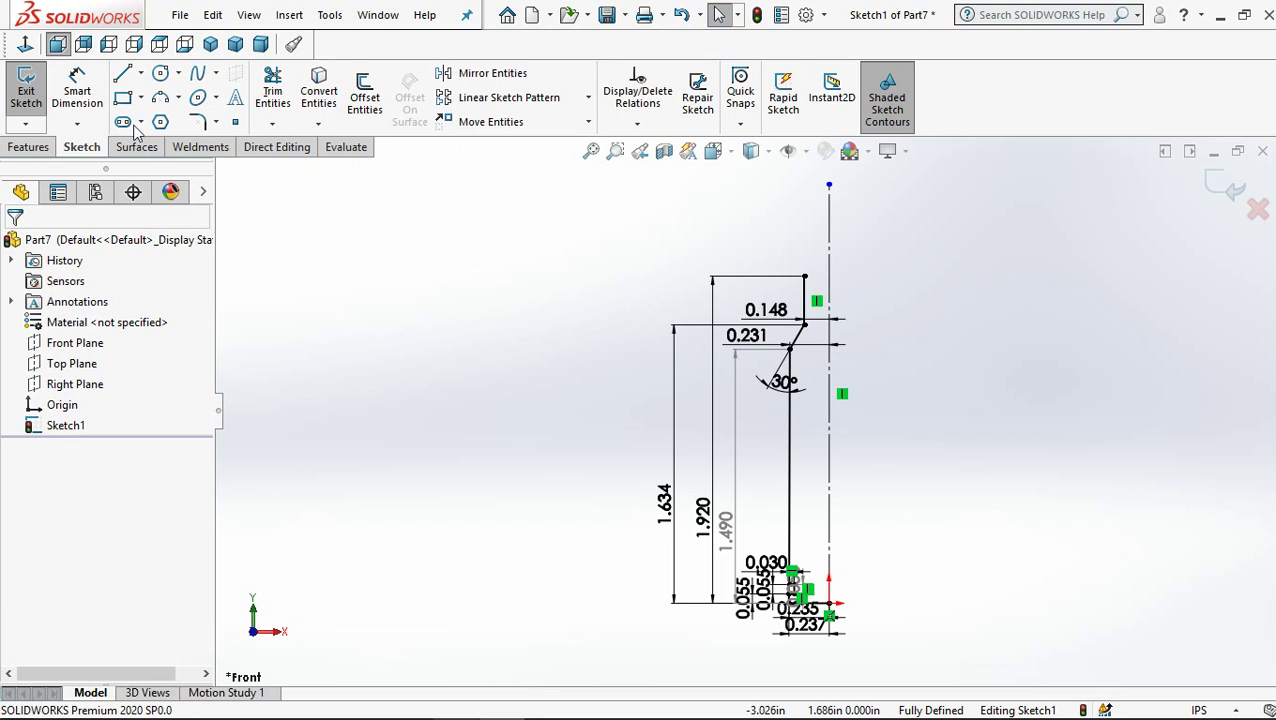
scroll(829, 613, "down", 2)
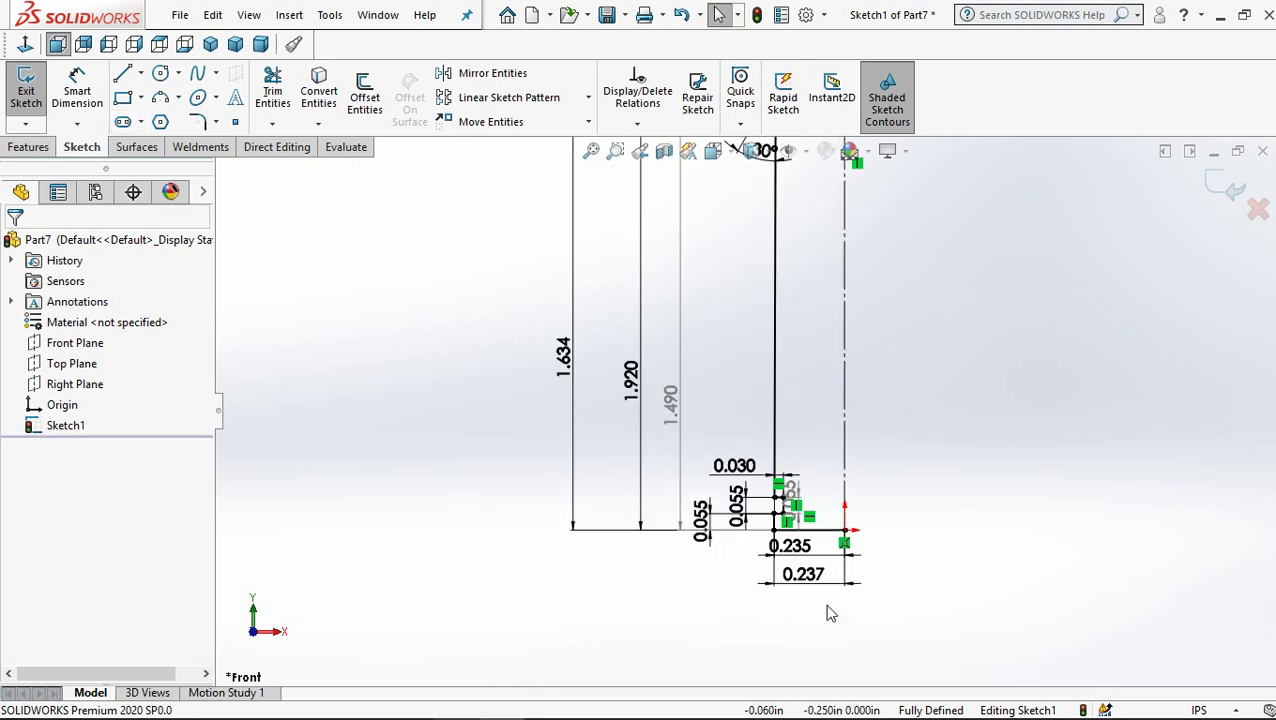
scroll(829, 613, "down", 1)
left_click_drag(784, 550, 787, 648)
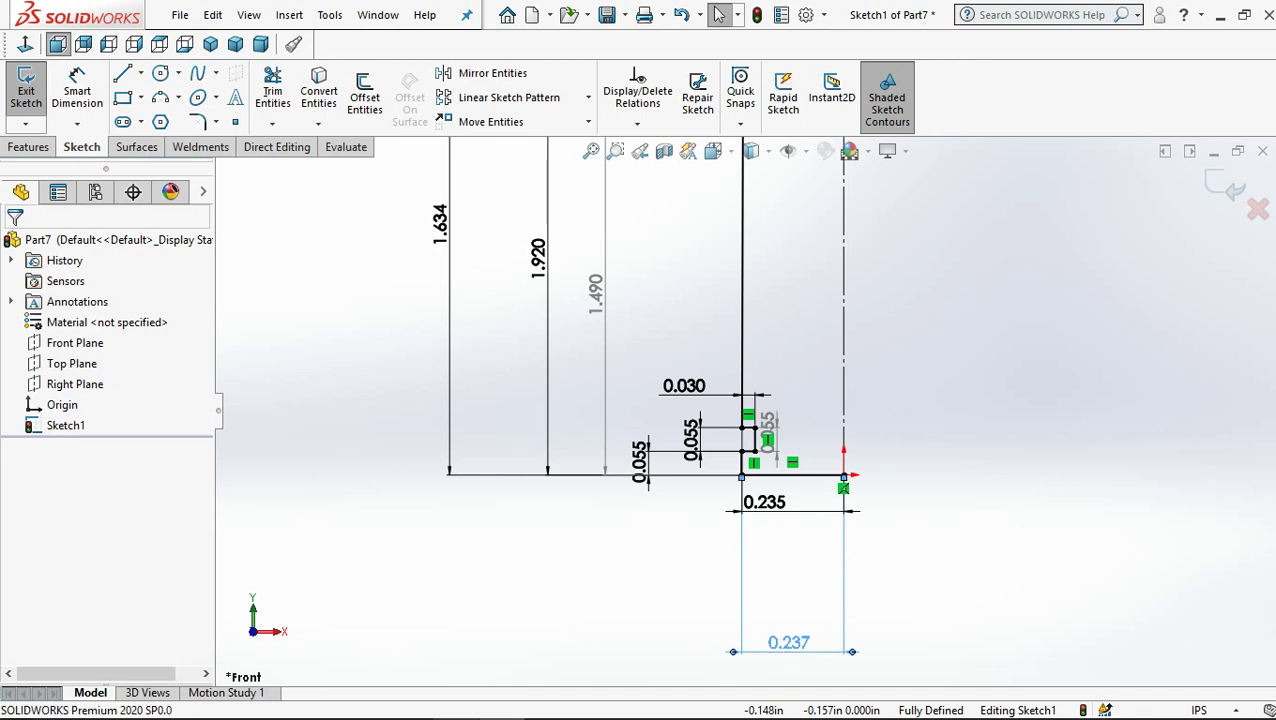
left_click(788, 513)
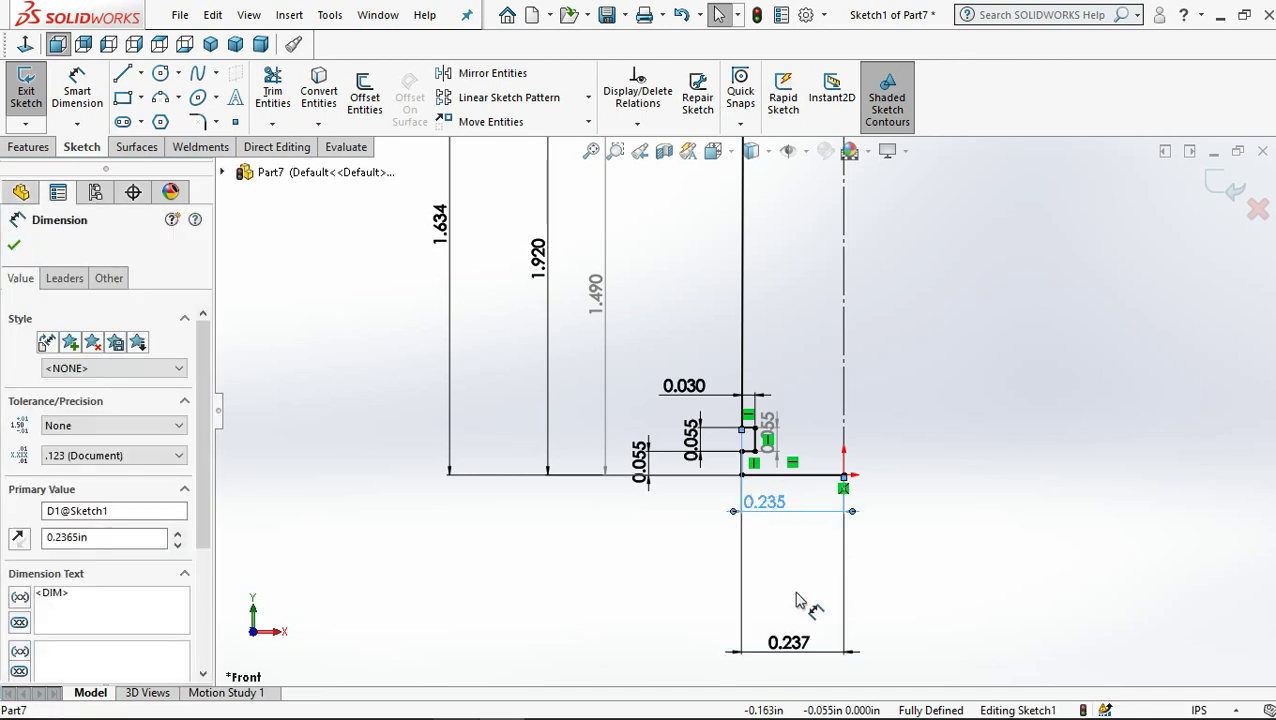
left_click_drag(797, 600, 815, 606)
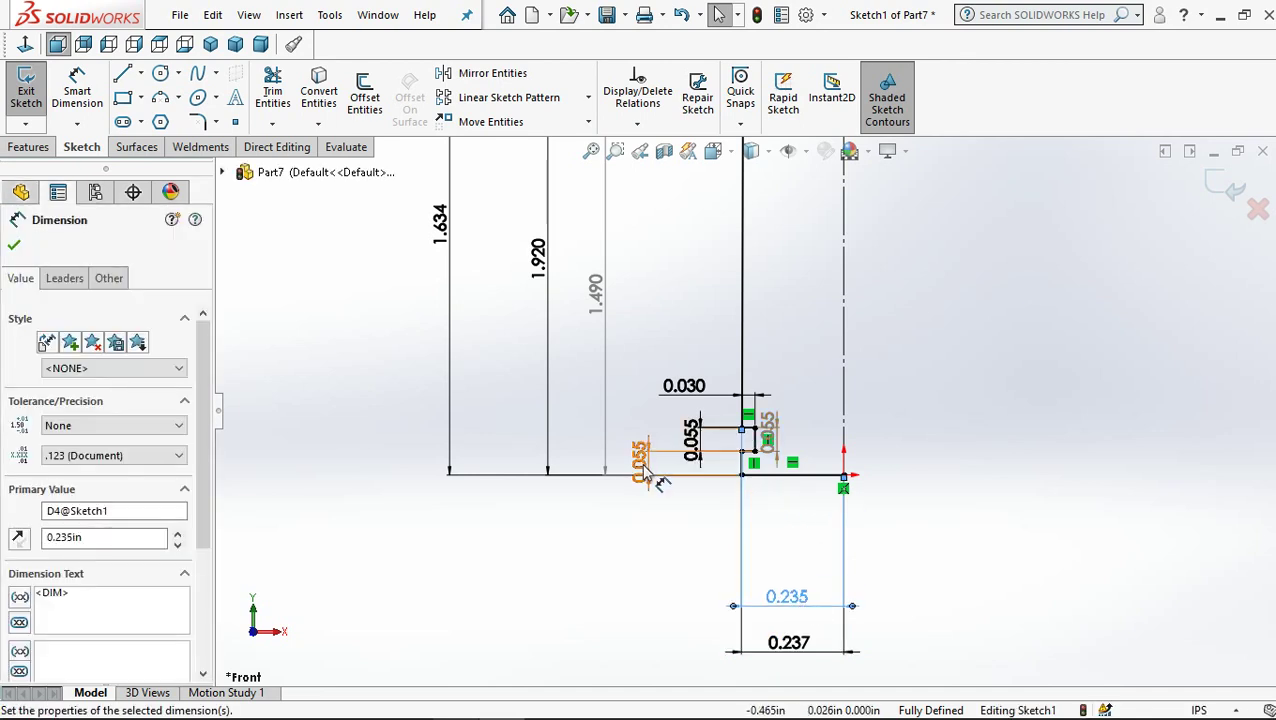
Step: Move the two 0.055 dimensions and the 0.030 dimension left, clear of the step
mouse_move(645, 476)
left_mouse_down()
mouse_move(513, 474)
mouse_move(530, 432)
left_mouse_up()
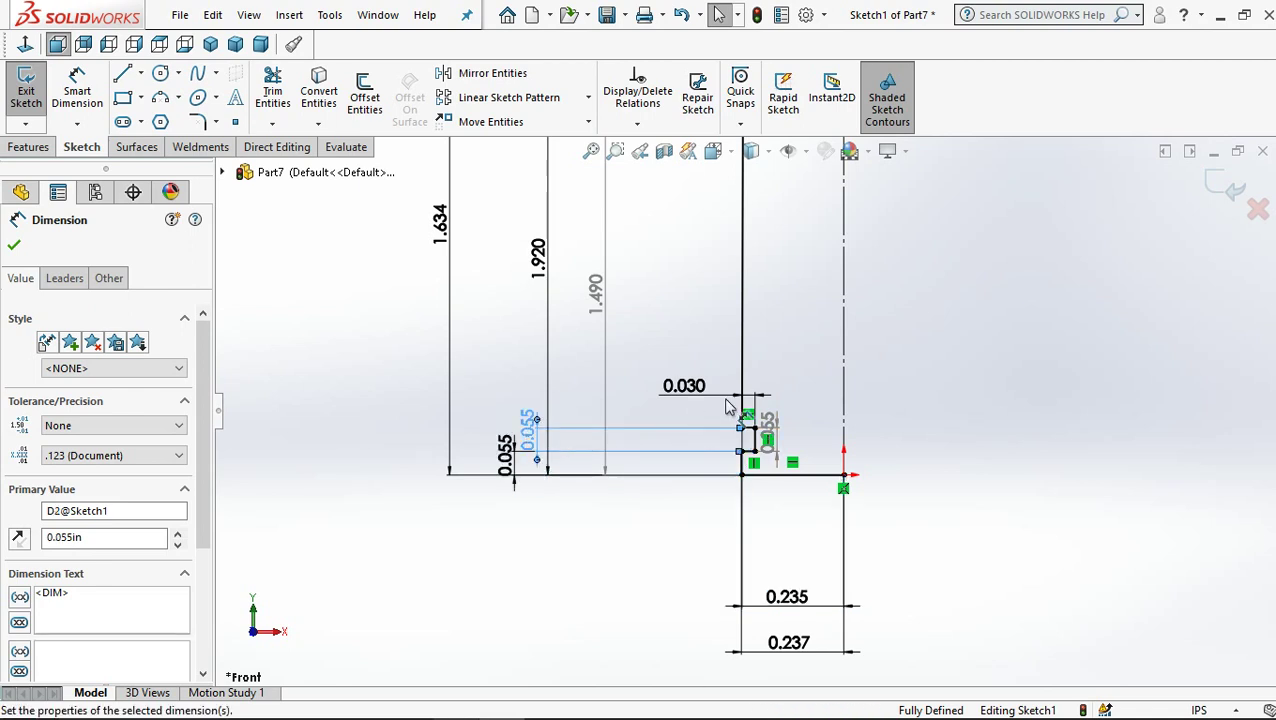
left_click_drag(684, 386, 583, 401)
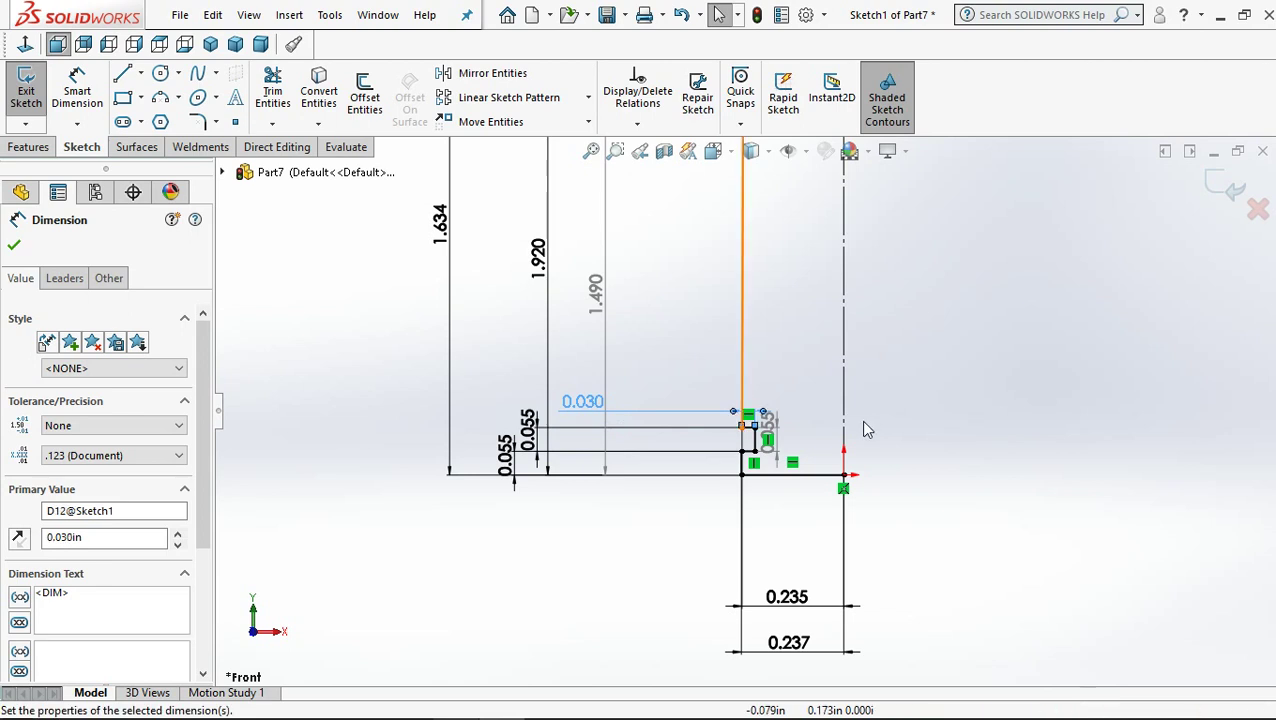
left_click_drag(768, 432, 590, 468)
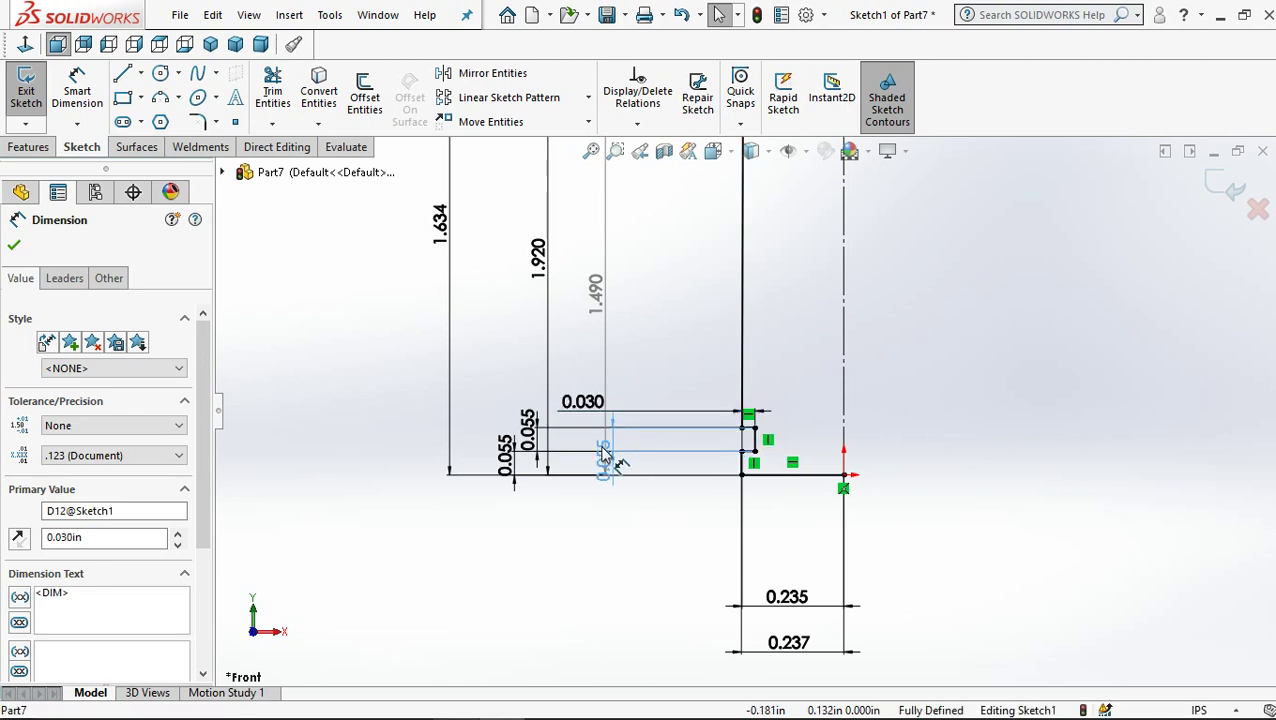
left_click(991, 395)
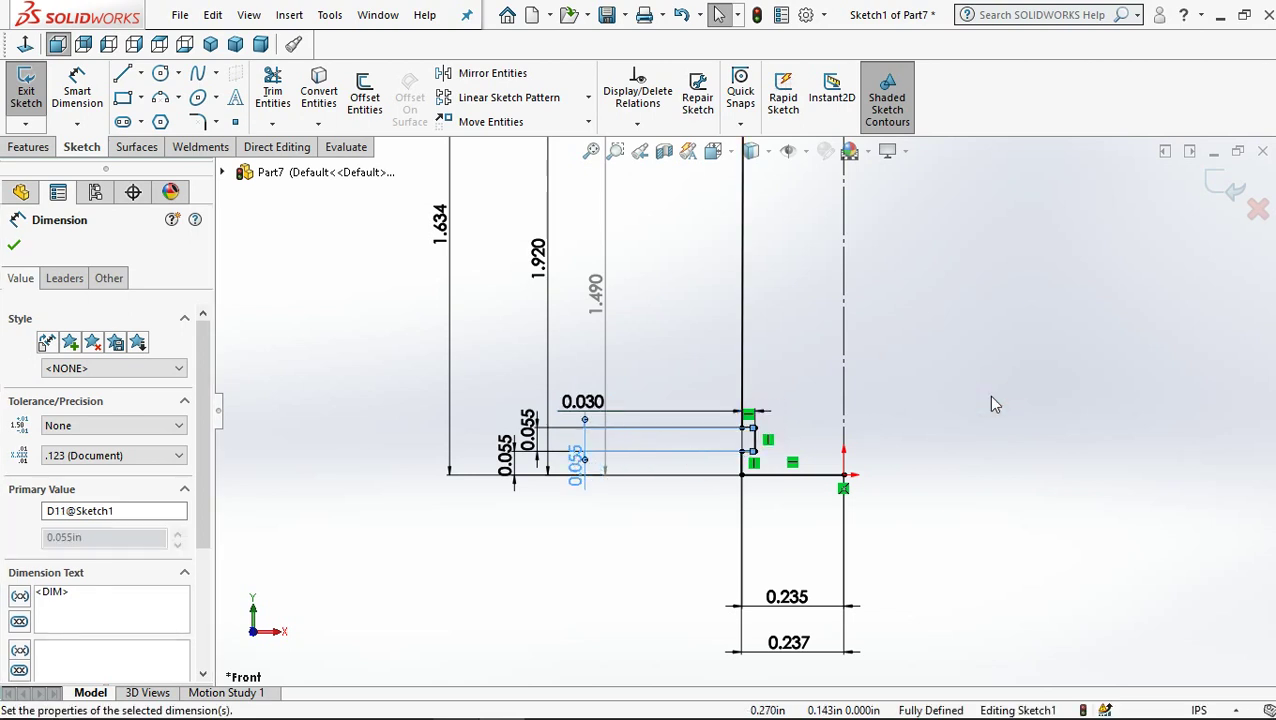
key("f")
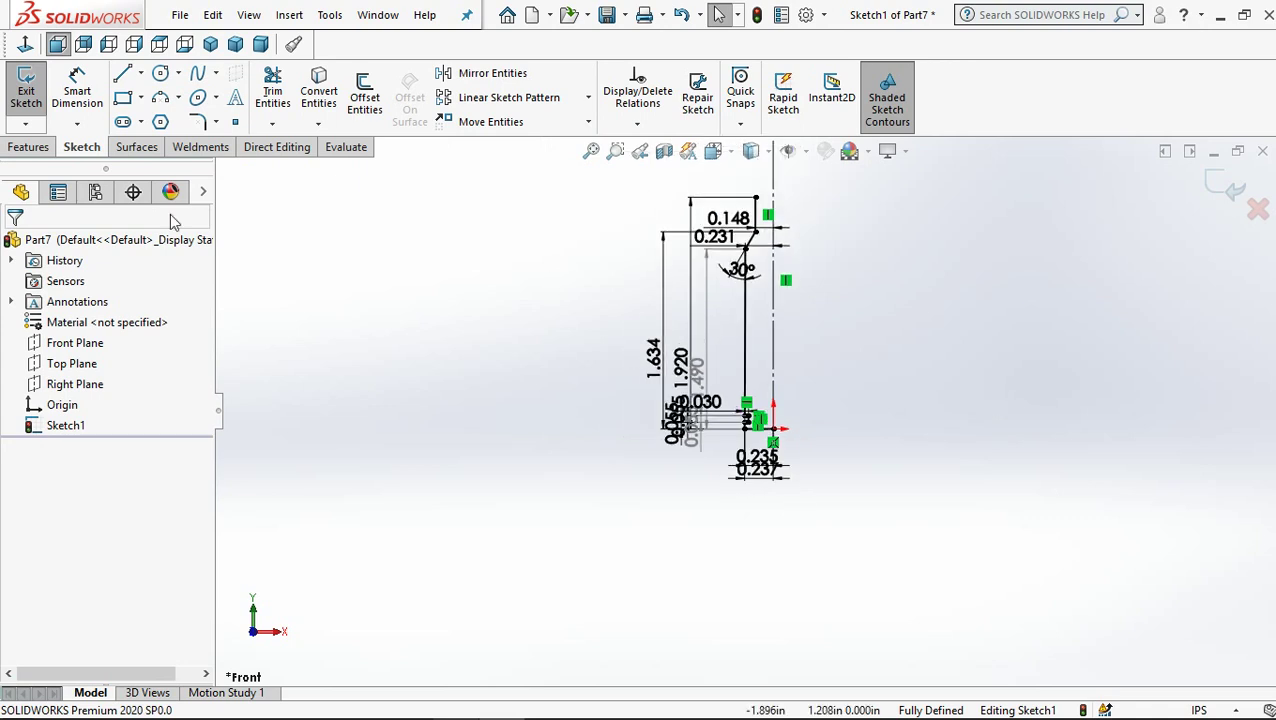
Step: Offset the long side line chain by 0.010 in, with its own offset dimension
left_click(366, 88)
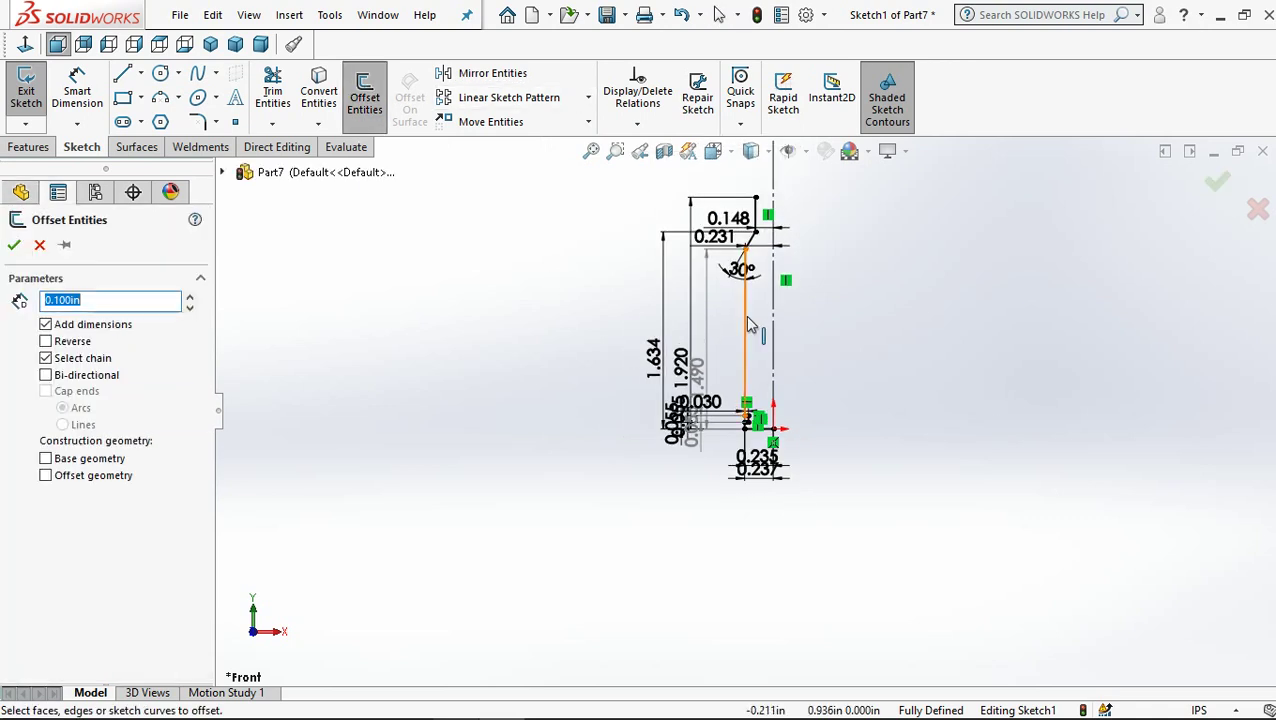
left_click(746, 321)
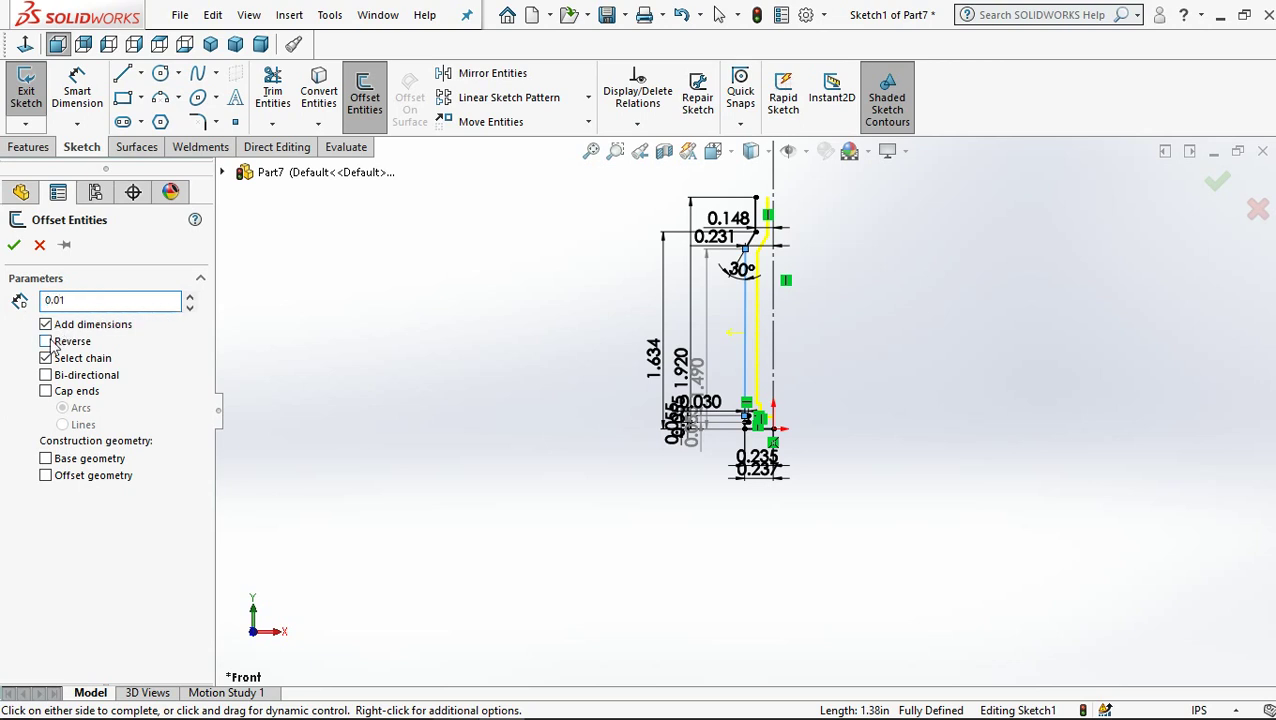
key("Return")
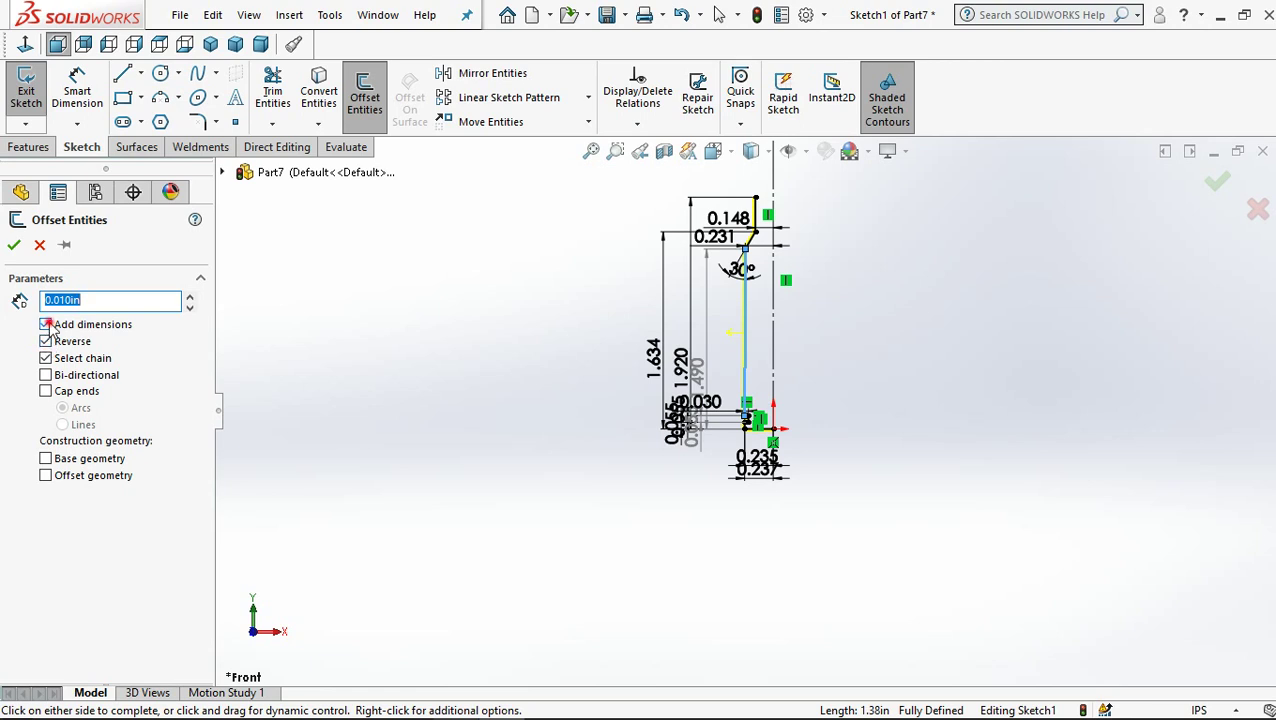
left_click(46, 325)
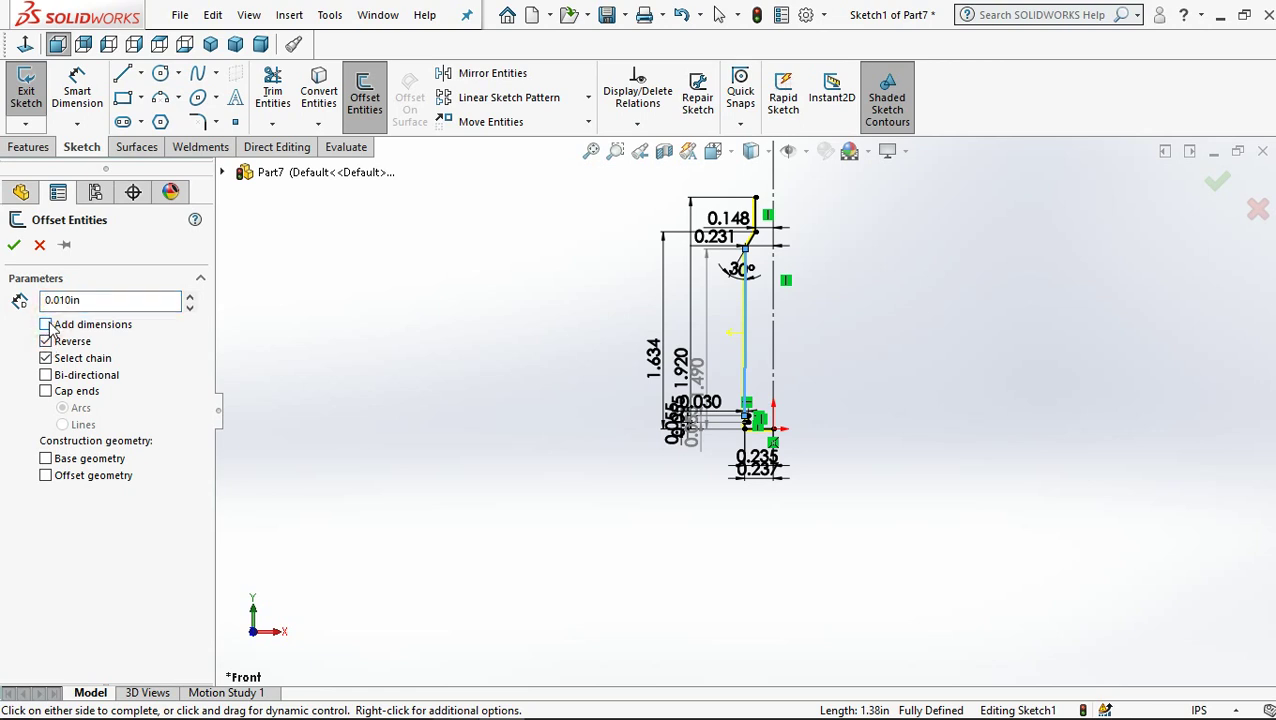
left_click(13, 246)
left_click(389, 287)
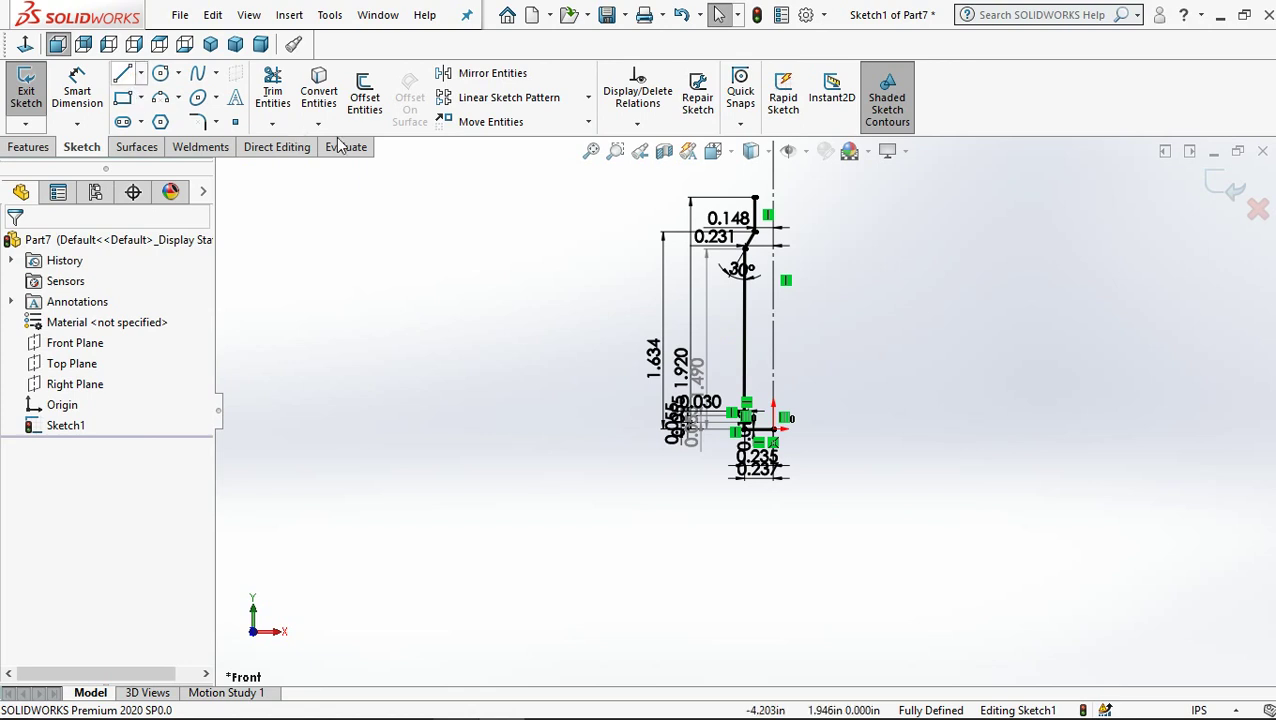
scroll(778, 241, "down", 3)
Step: Zoom around the neck's top corner, abandoning an unwanted line started there
scroll(770, 250, "down", 2)
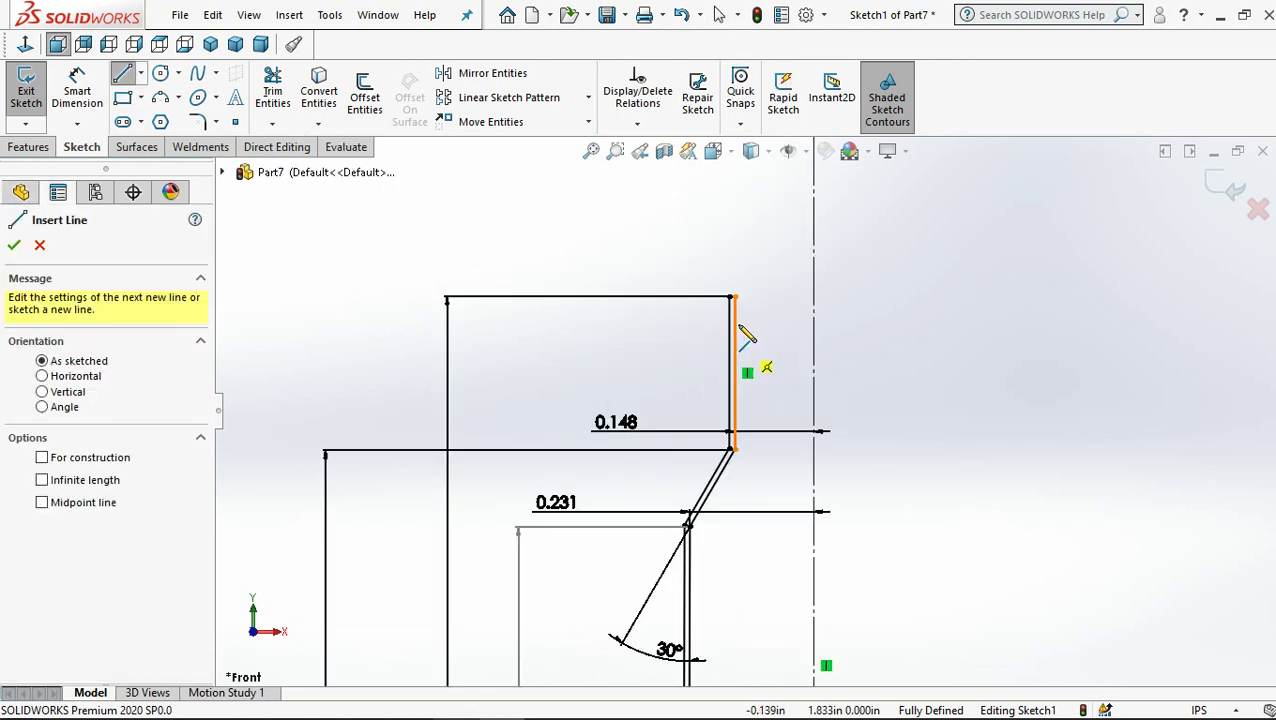
scroll(763, 335, "down", 1)
scroll(755, 320, "down", 1)
scroll(765, 328, "down", 1)
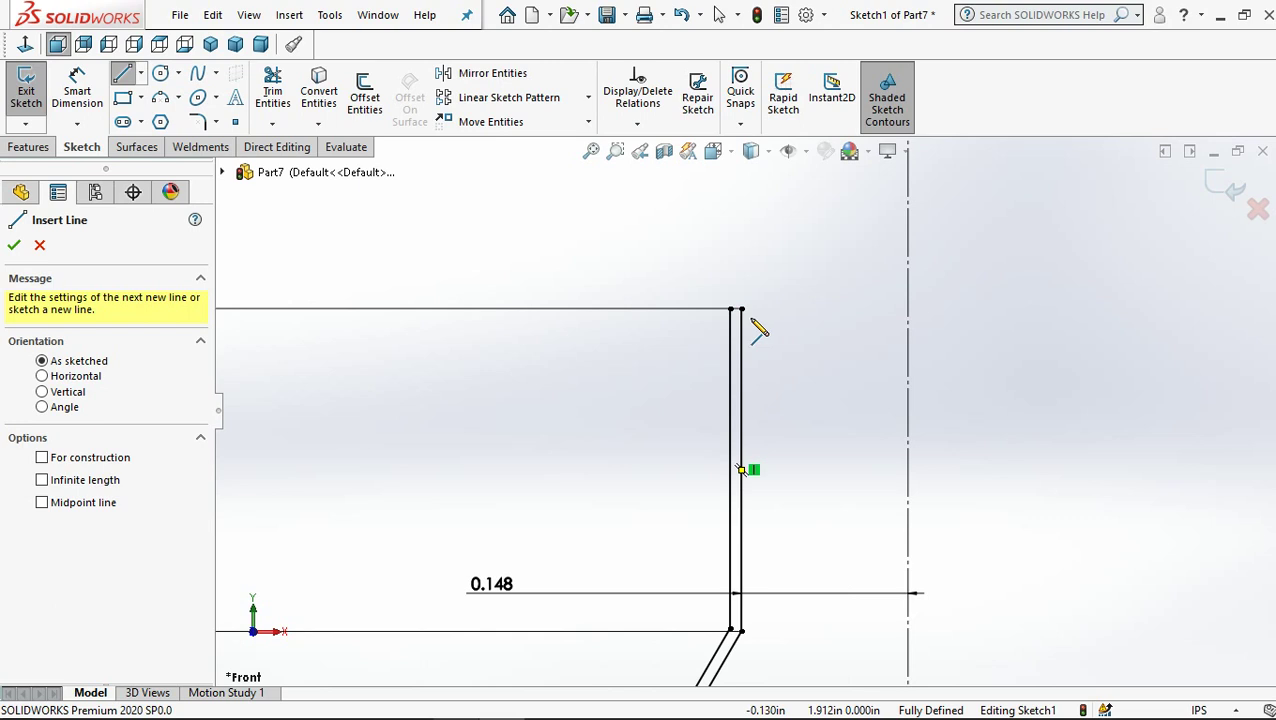
left_click(741, 310)
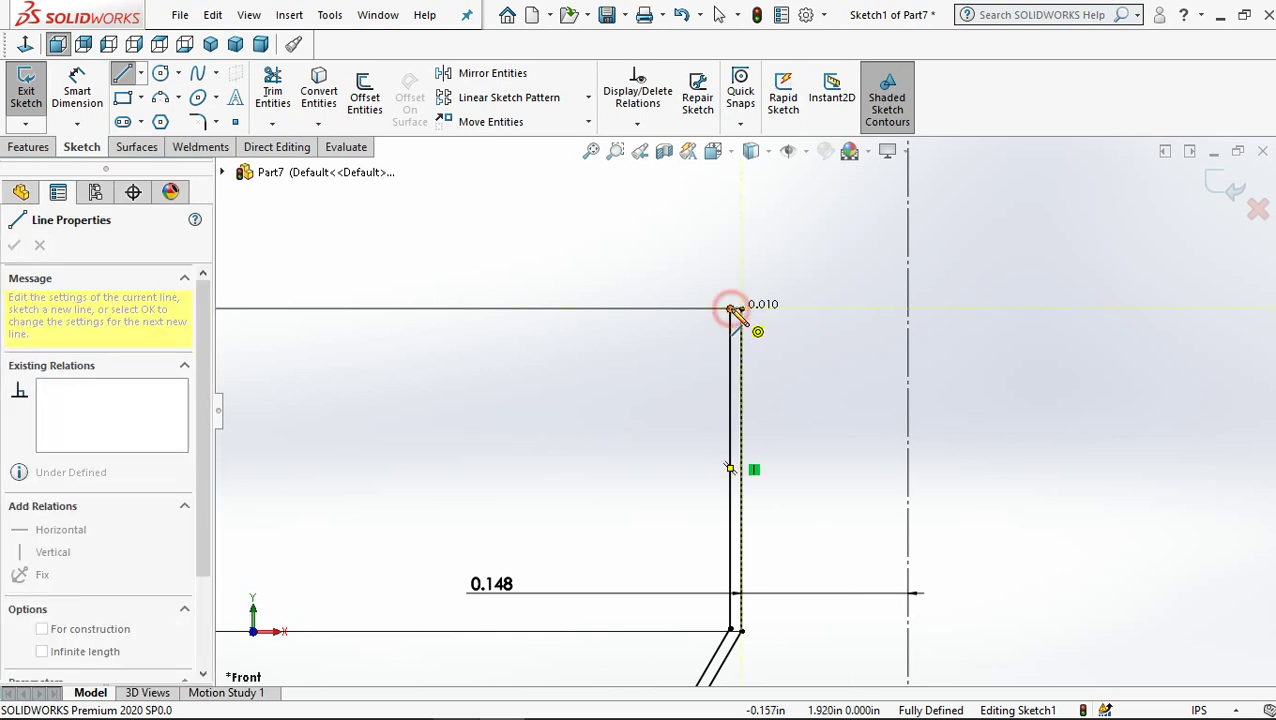
scroll(773, 377, "up", 1)
scroll(770, 386, "up", 1)
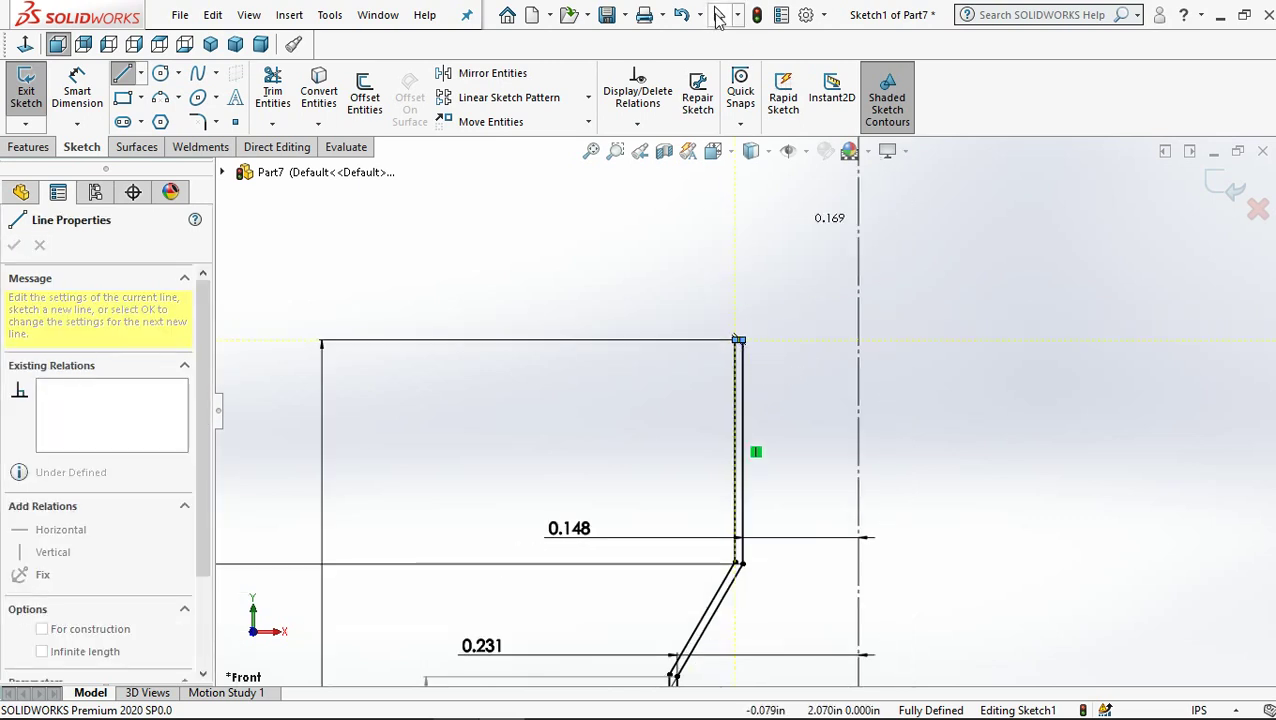
key("Escape")
scroll(757, 499, "up", 1)
scroll(757, 499, "up", 1)
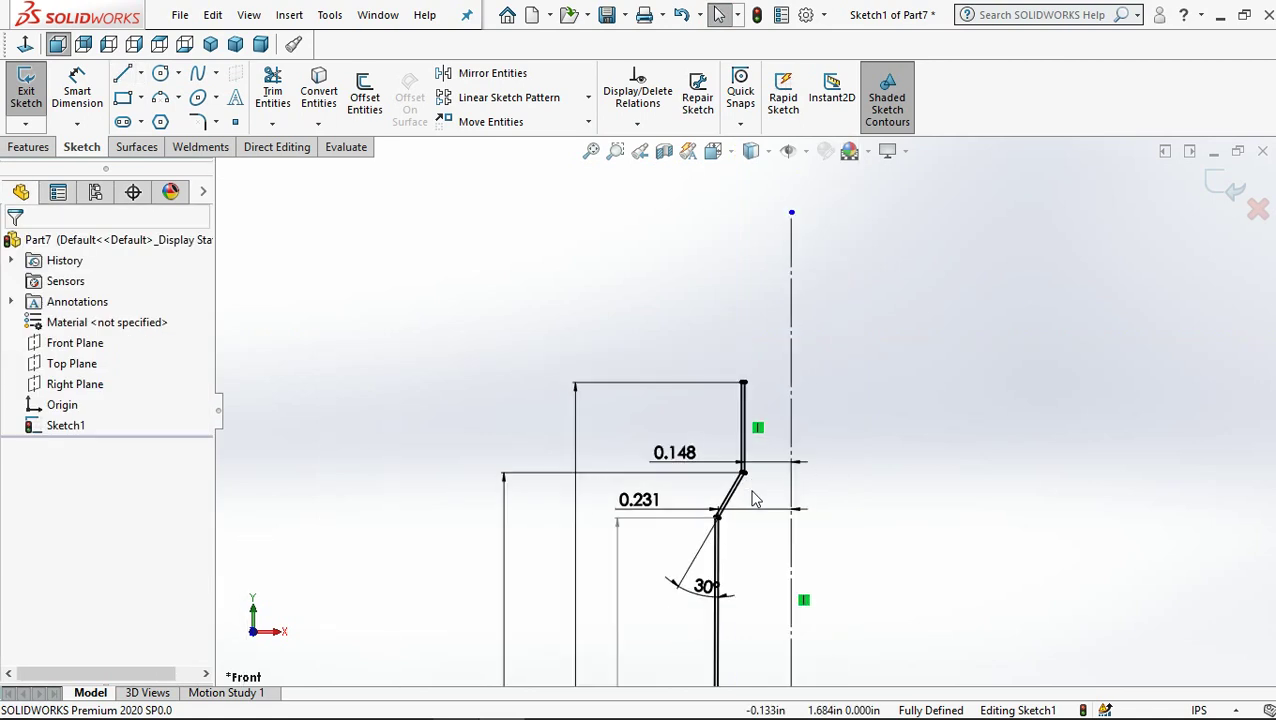
scroll(755, 499, "up", 1)
scroll(755, 499, "up", 1)
scroll(760, 560, "up", 1)
scroll(764, 580, "up", 1)
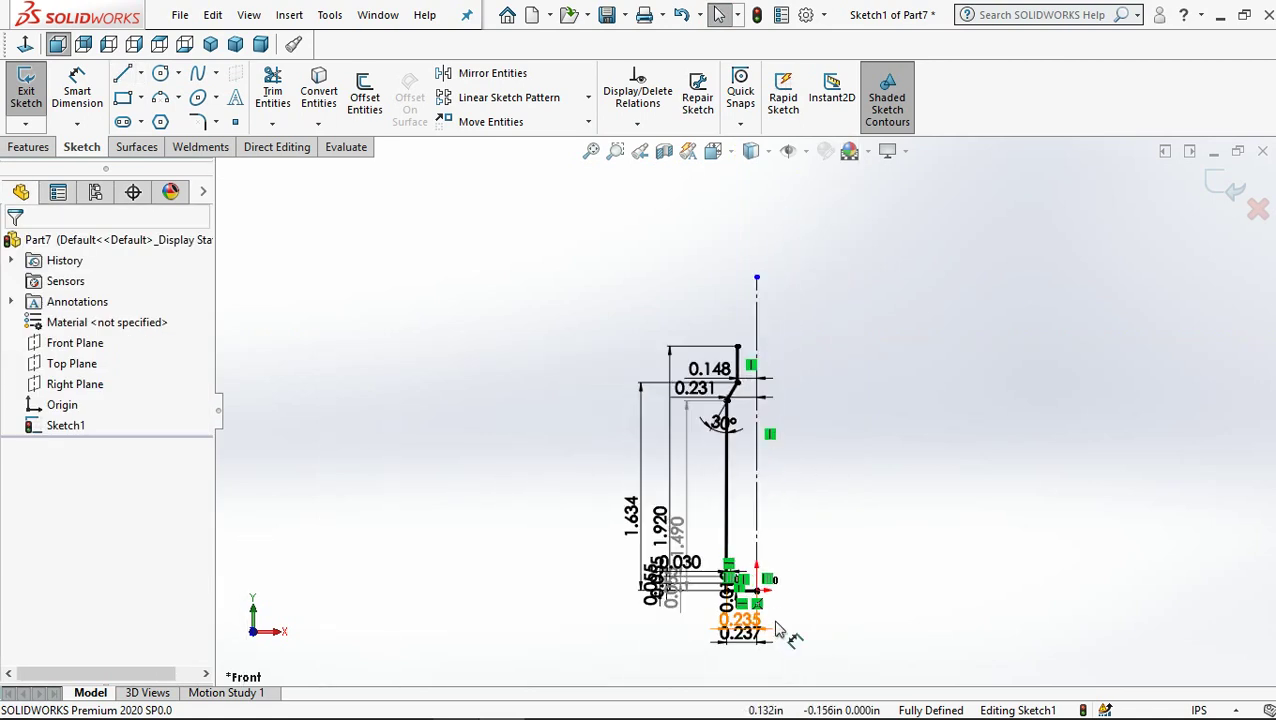
scroll(766, 588, "up", 1)
scroll(756, 580, "down", 2)
scroll(757, 533, "down", 1)
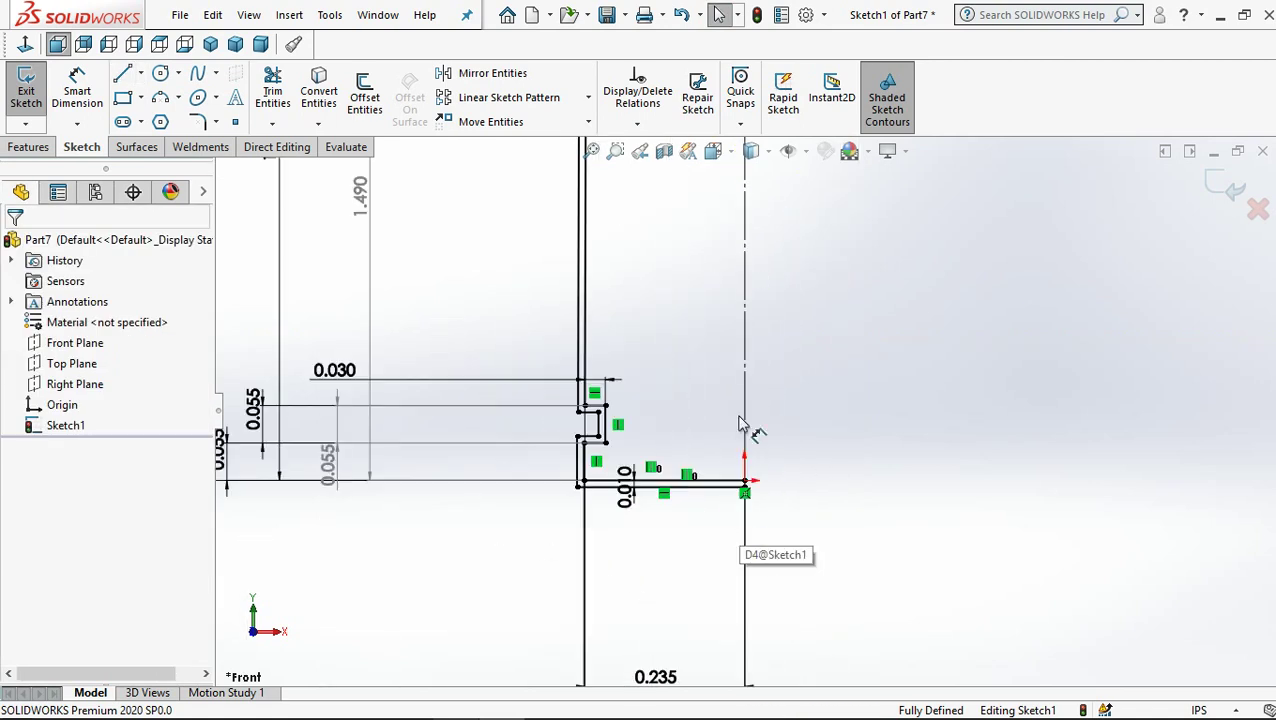
scroll(750, 525, "down", 1)
scroll(745, 515, "down", 1)
scroll(740, 505, "down", 1)
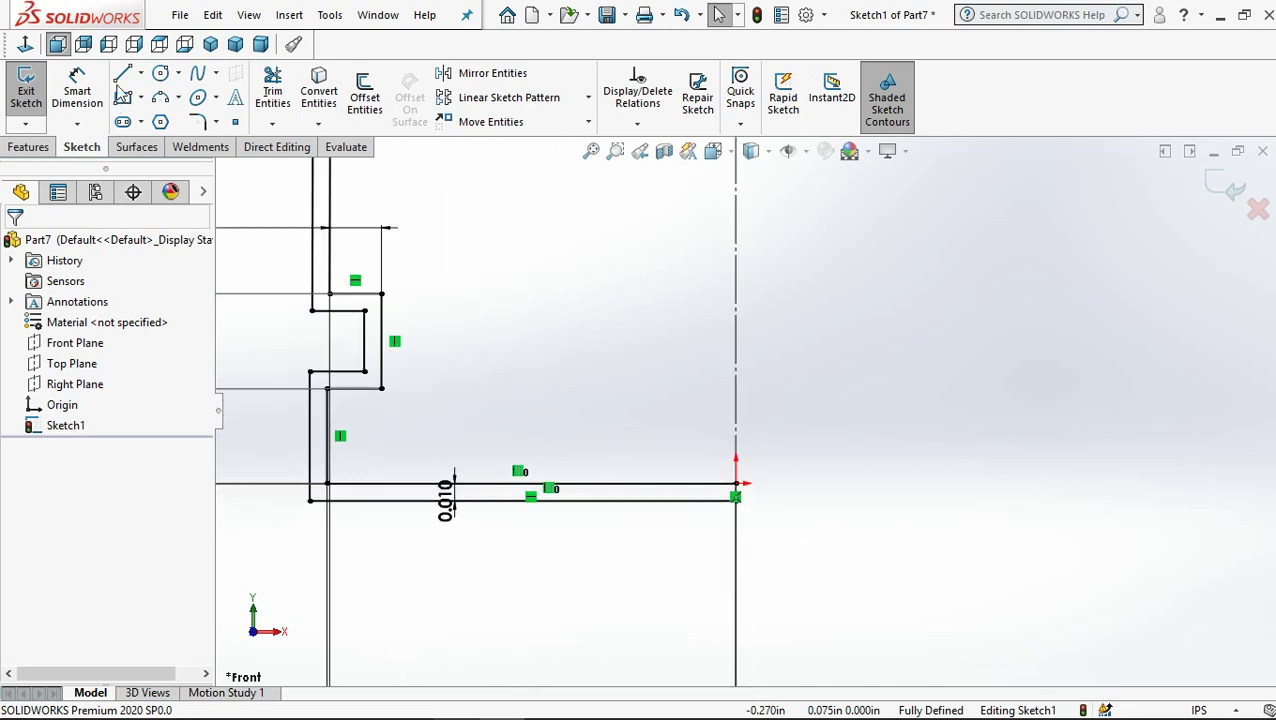
Step: Draw a short closing line from the profile's bottom corner up to the centreline
left_click(122, 73)
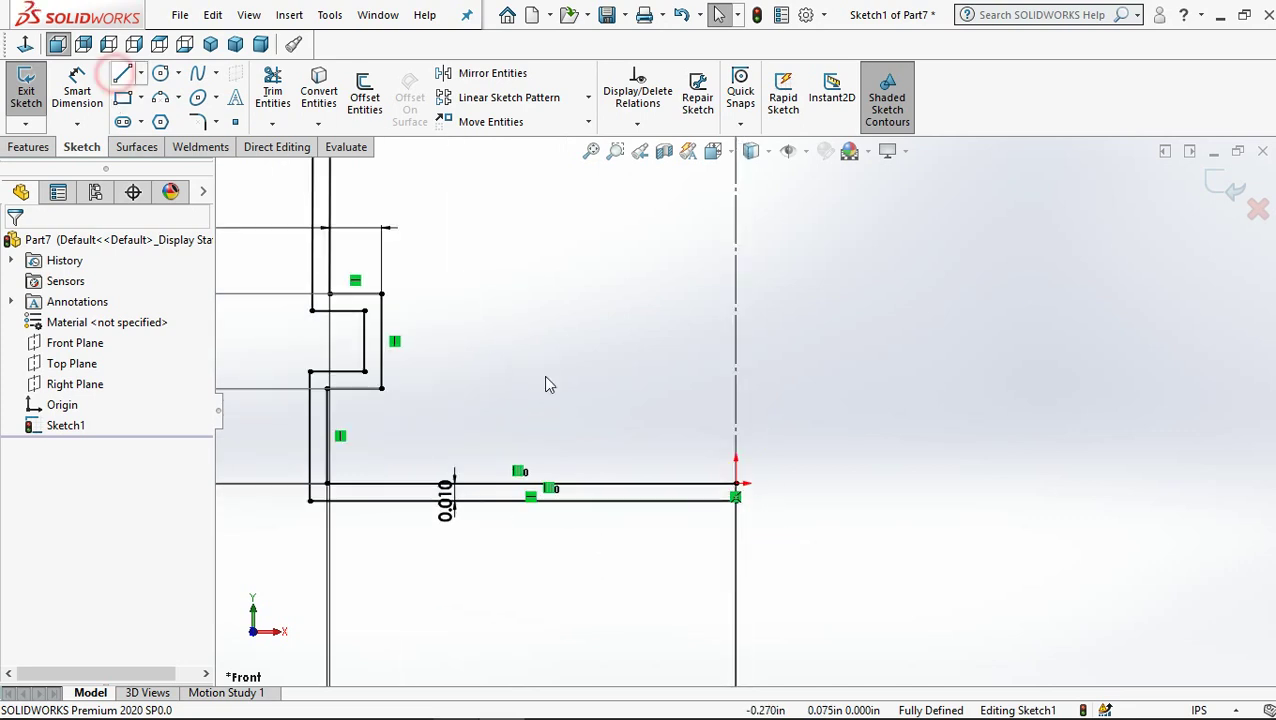
left_click(737, 490)
scroll(738, 495, "down", 1)
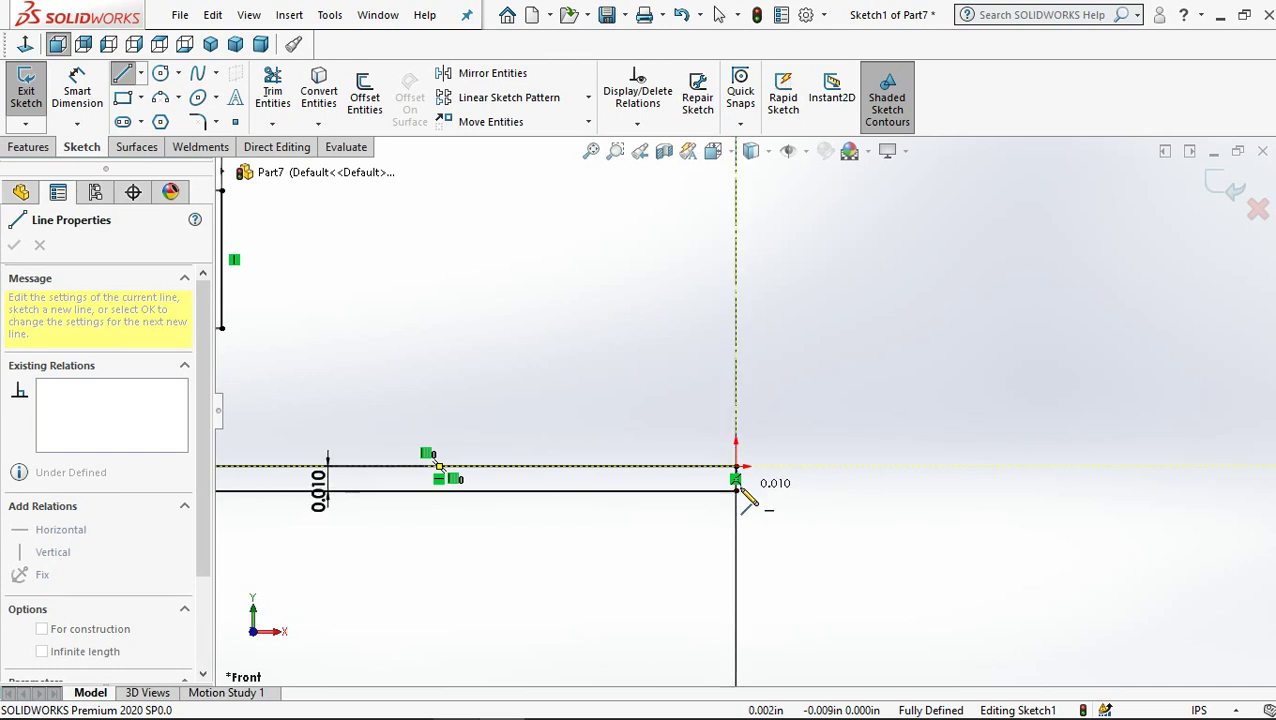
left_click(737, 489)
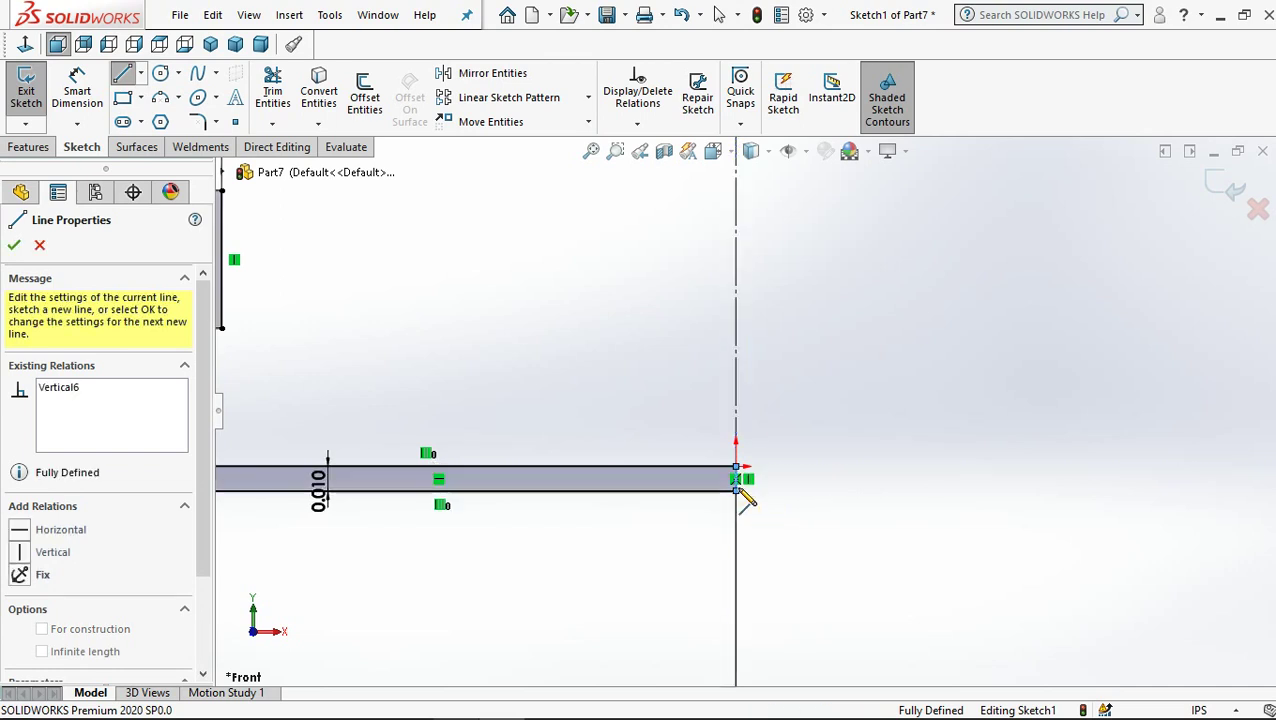
left_click(719, 14)
key("Escape")
Step: Revolve the closed profile 360° about centreline Line1 to create Revolve1
key("f")
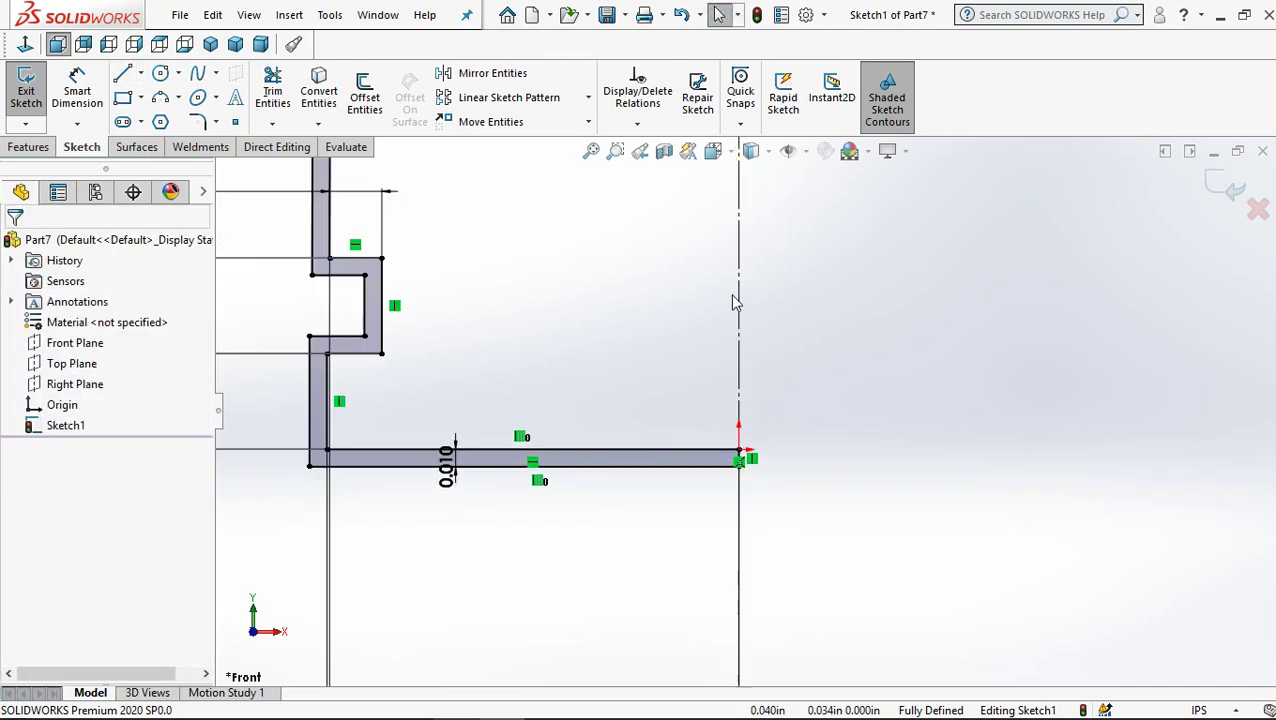
left_click(713, 150)
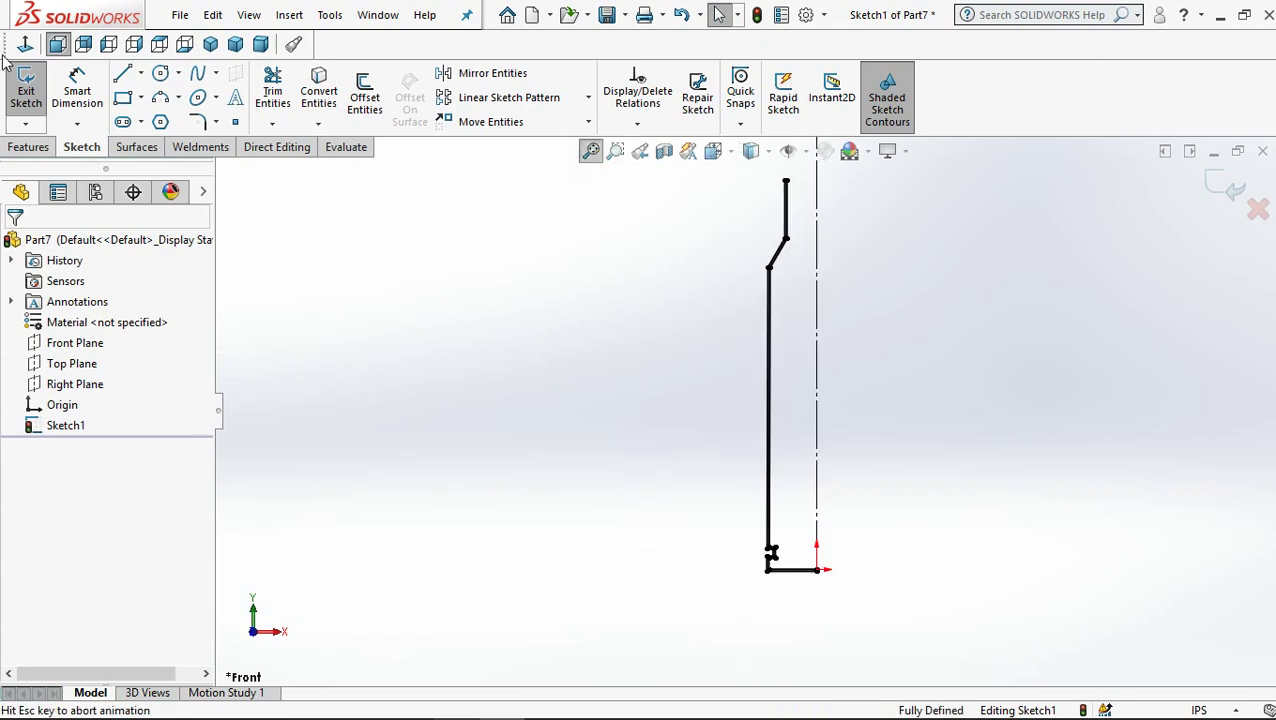
left_click(28, 147)
left_click(93, 92)
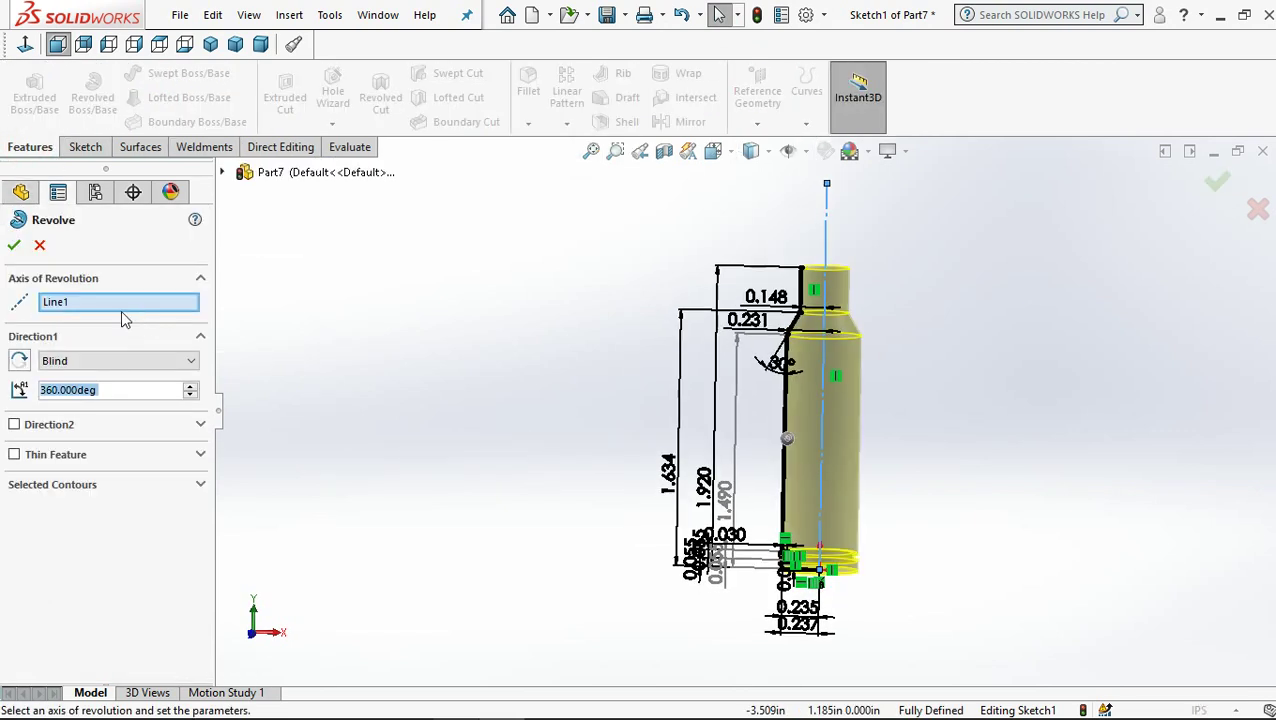
left_click(14, 245)
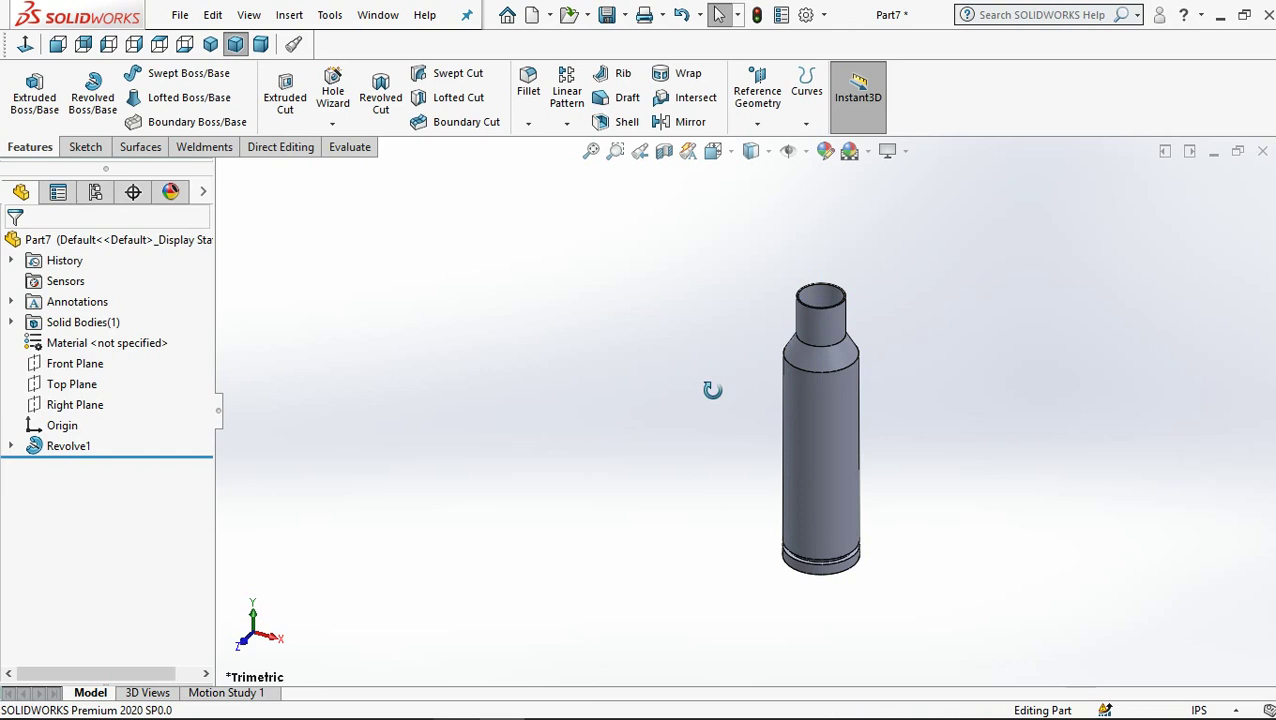
Step: Chamfer the two groove edges and bottom rim edge at 0.010 in, 45°
scroll(849, 584, "down", 3)
scroll(791, 469, "down", 3)
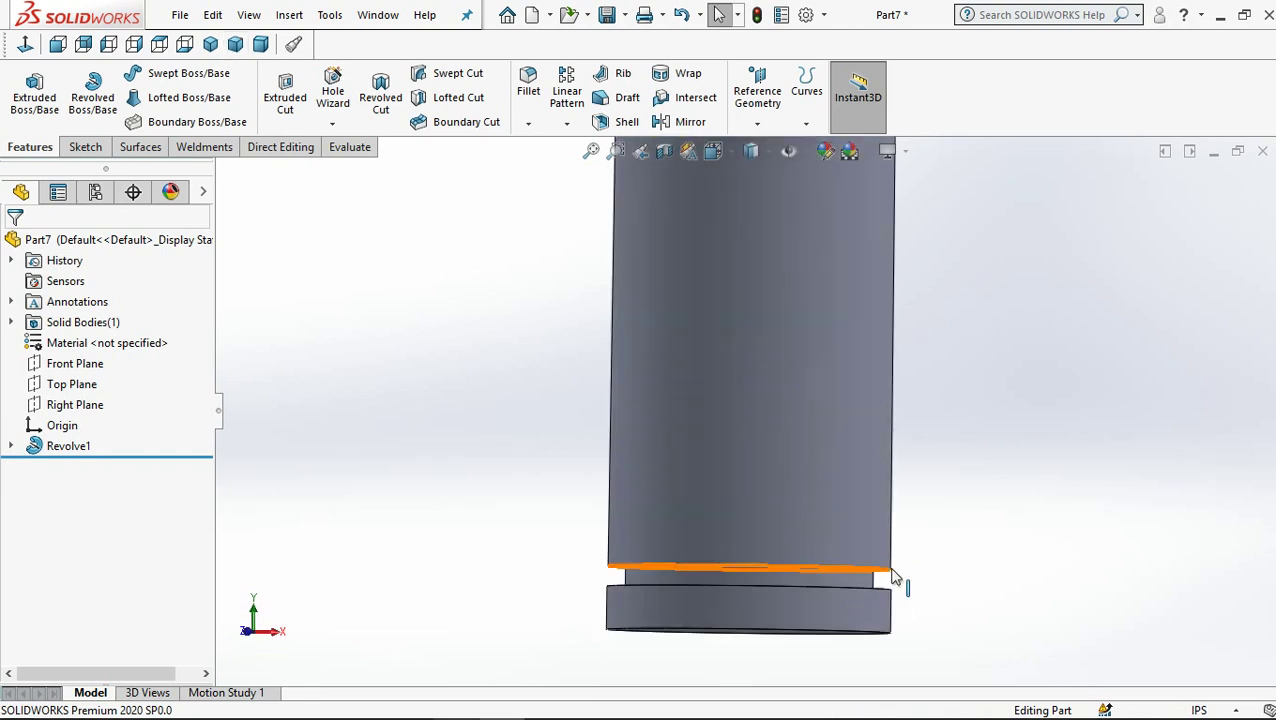
scroll(895, 577, "down", 3)
left_click(852, 527)
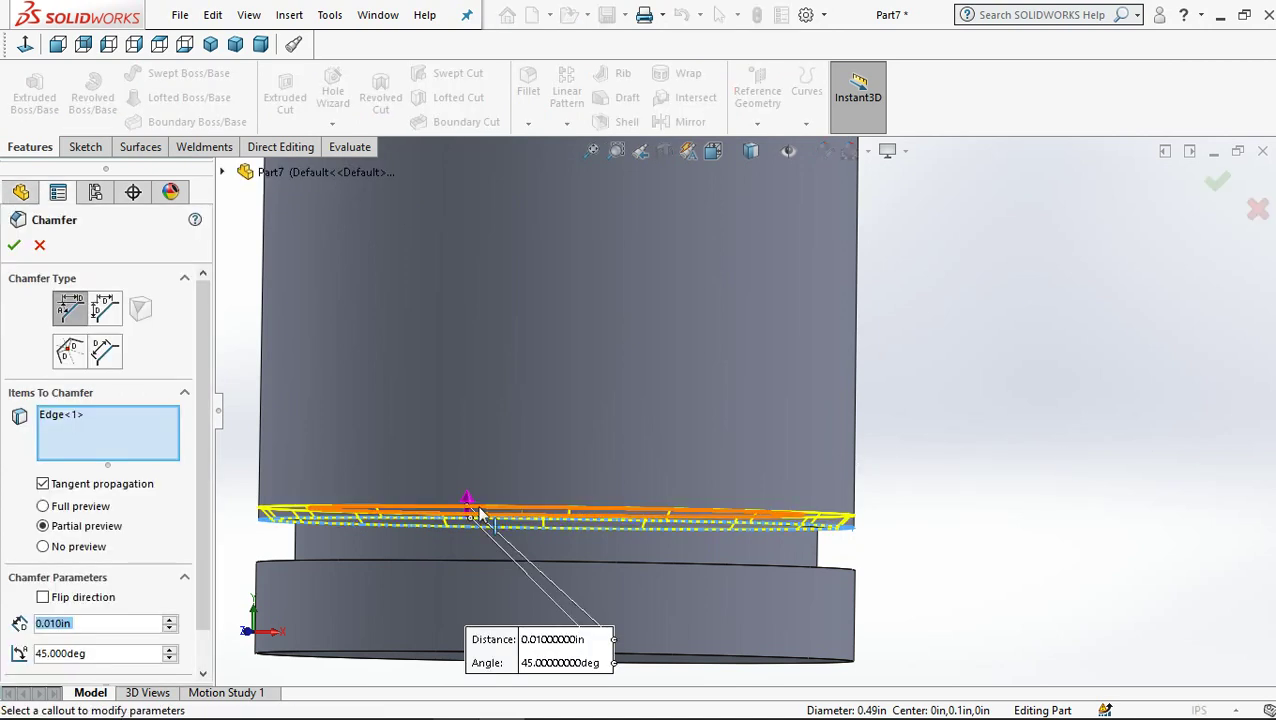
left_click(852, 577)
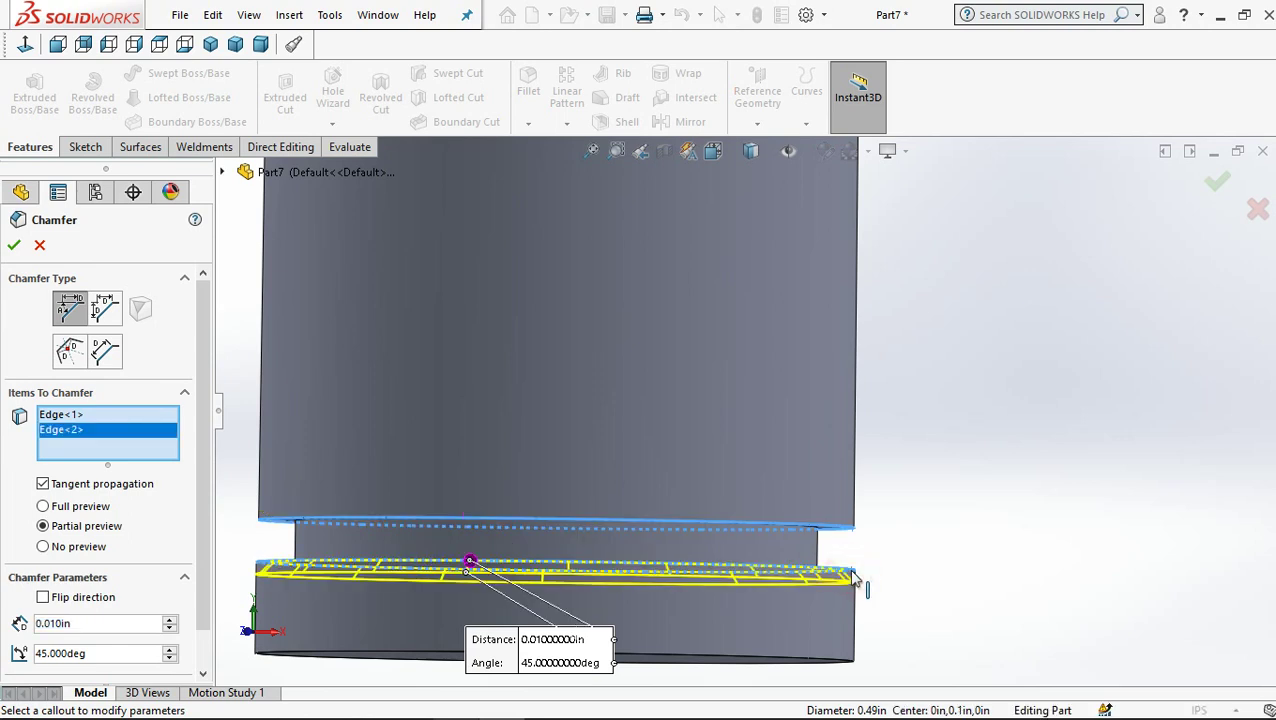
left_click(848, 664)
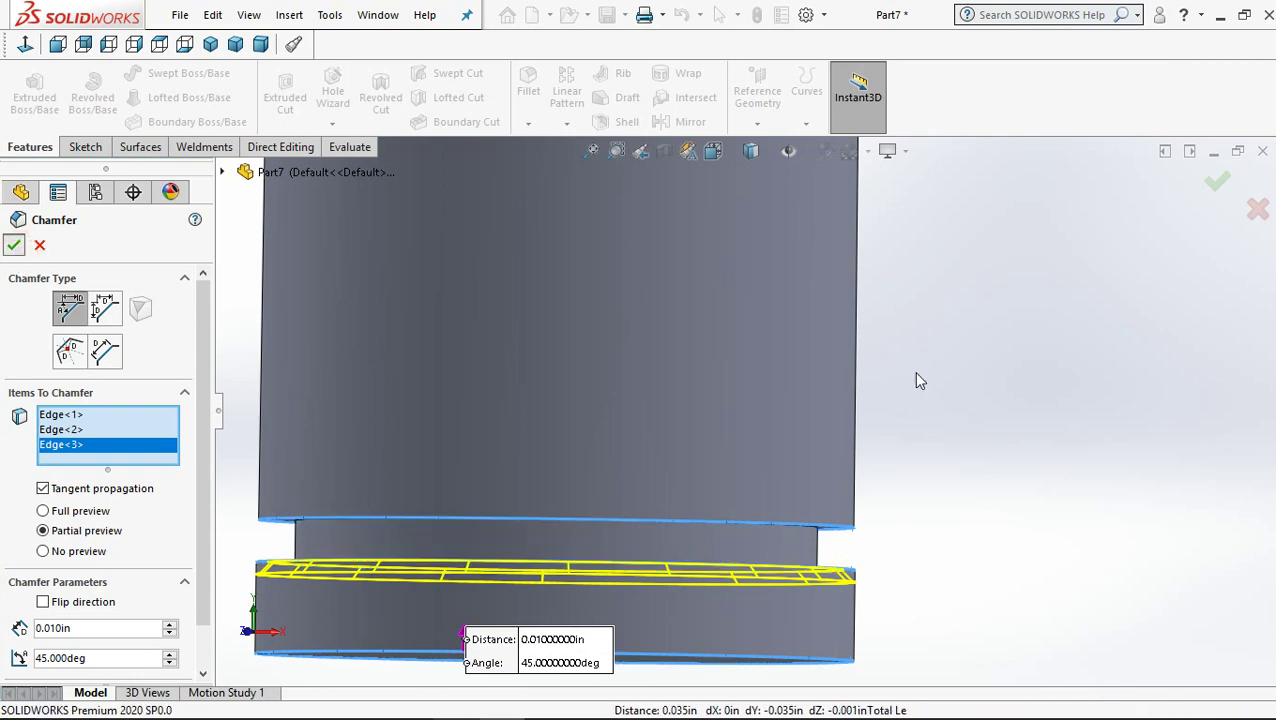
key("Return")
scroll(920, 380, "up", 10)
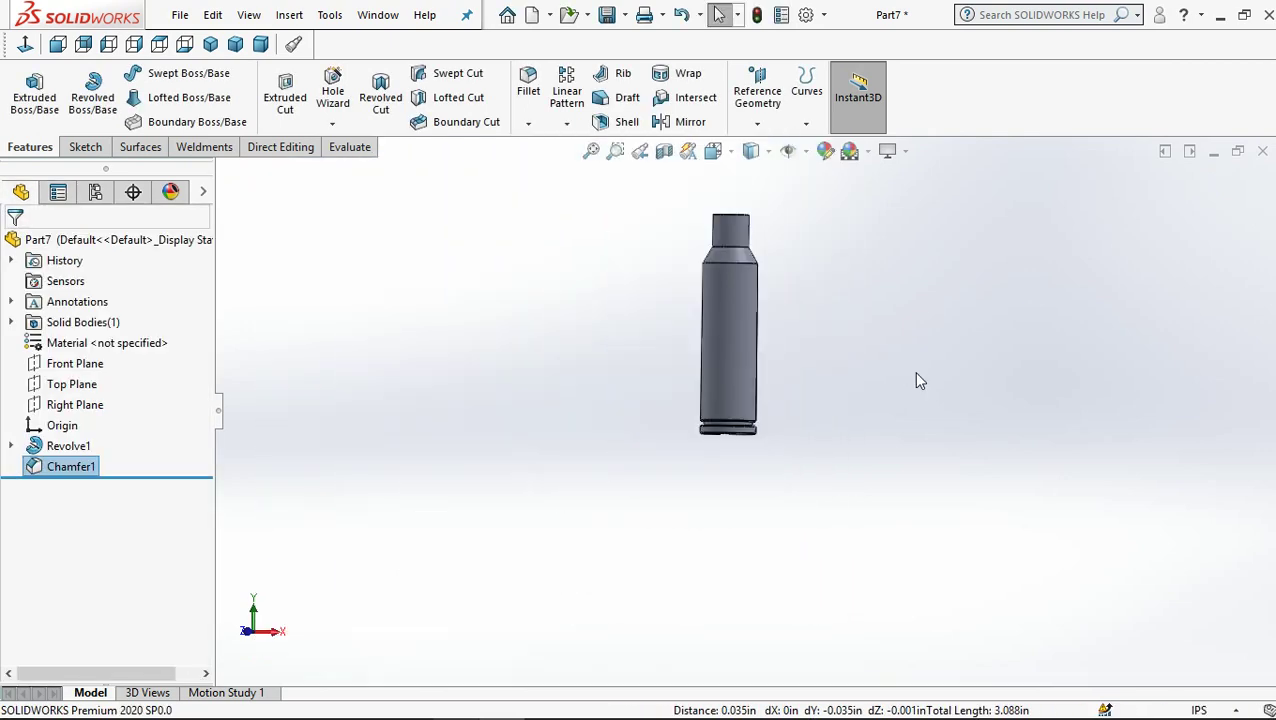
Step: Inspect the open neck, then save the part as Part7 in D:\channel\models
mouse_move(758, 273)
middle_mouse_down()
mouse_move(723, 285)
mouse_move(1022, 276)
middle_mouse_up()
scroll(735, 260, "down", 3)
scroll(740, 244, "down", 3)
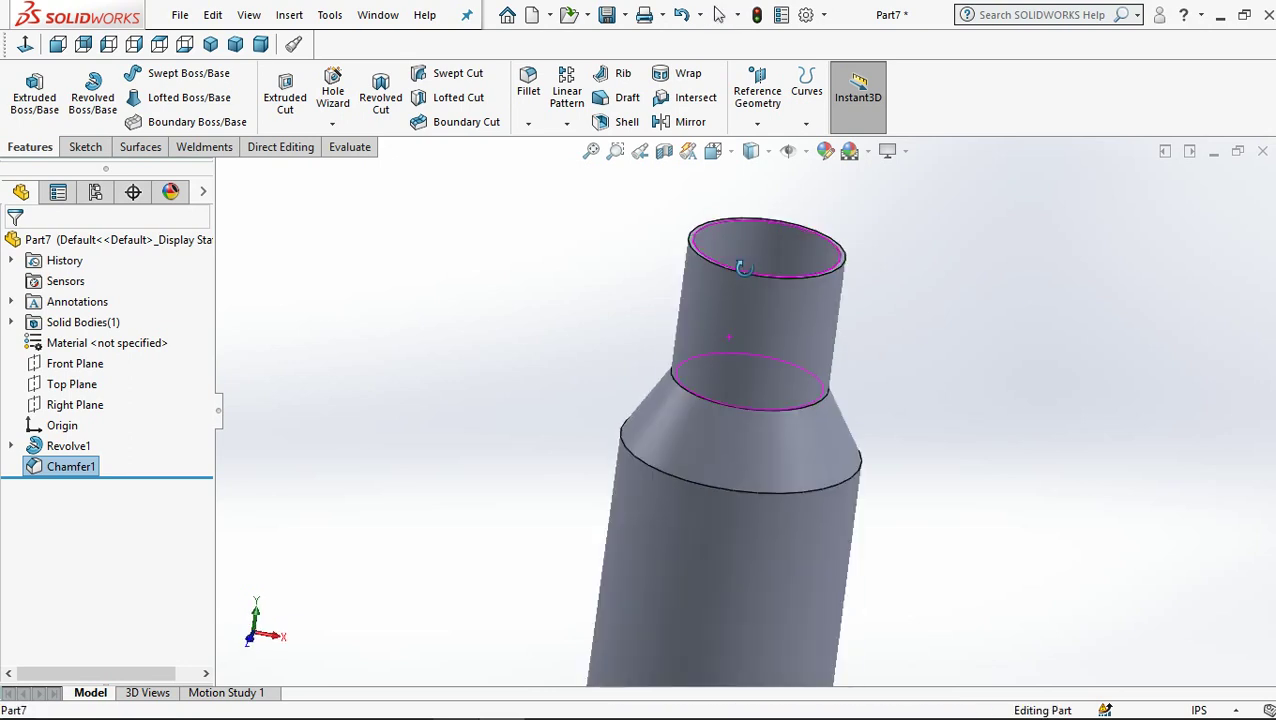
scroll(744, 380, "up", 3)
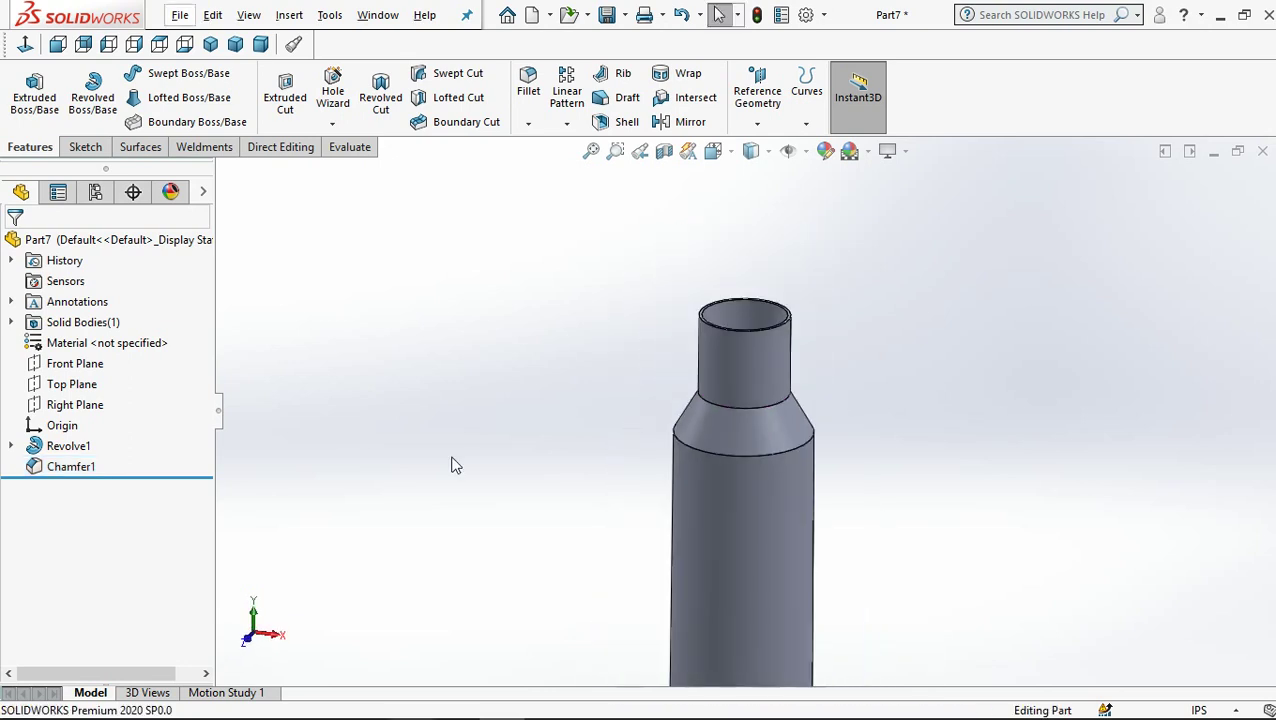
left_click(607, 14)
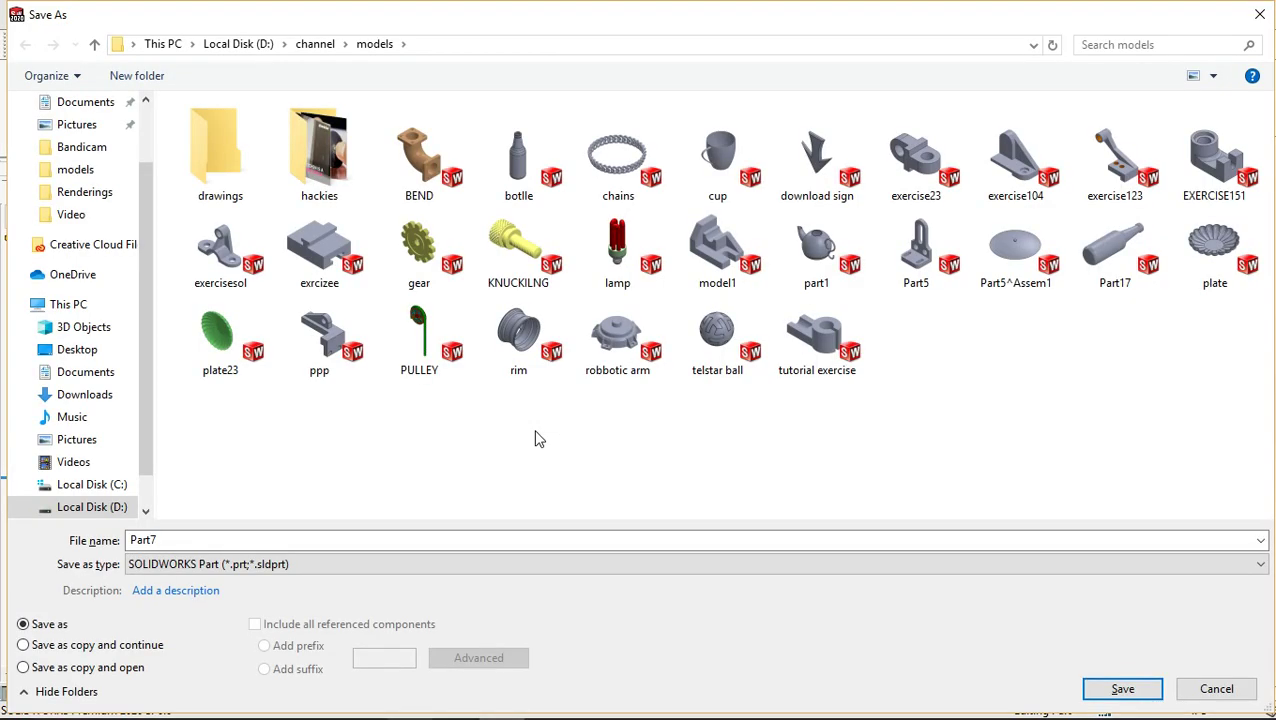
left_click(537, 437)
double_click(194, 540)
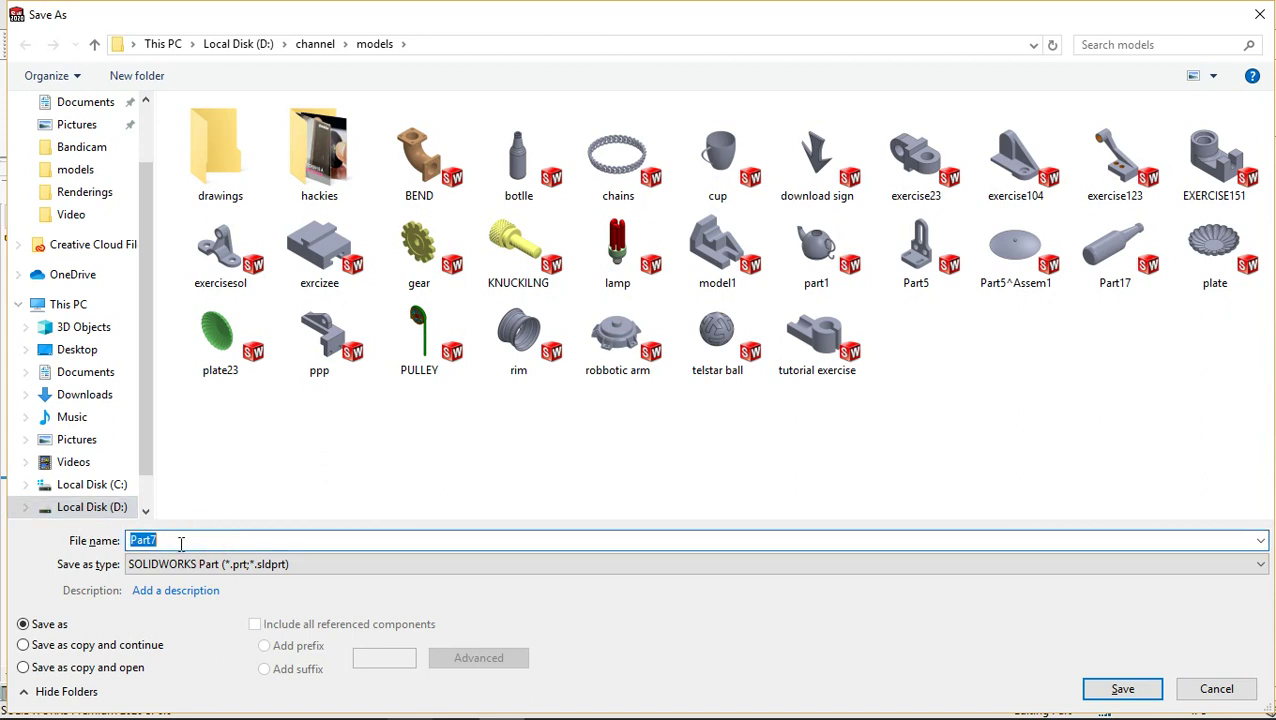
left_click(1121, 689)
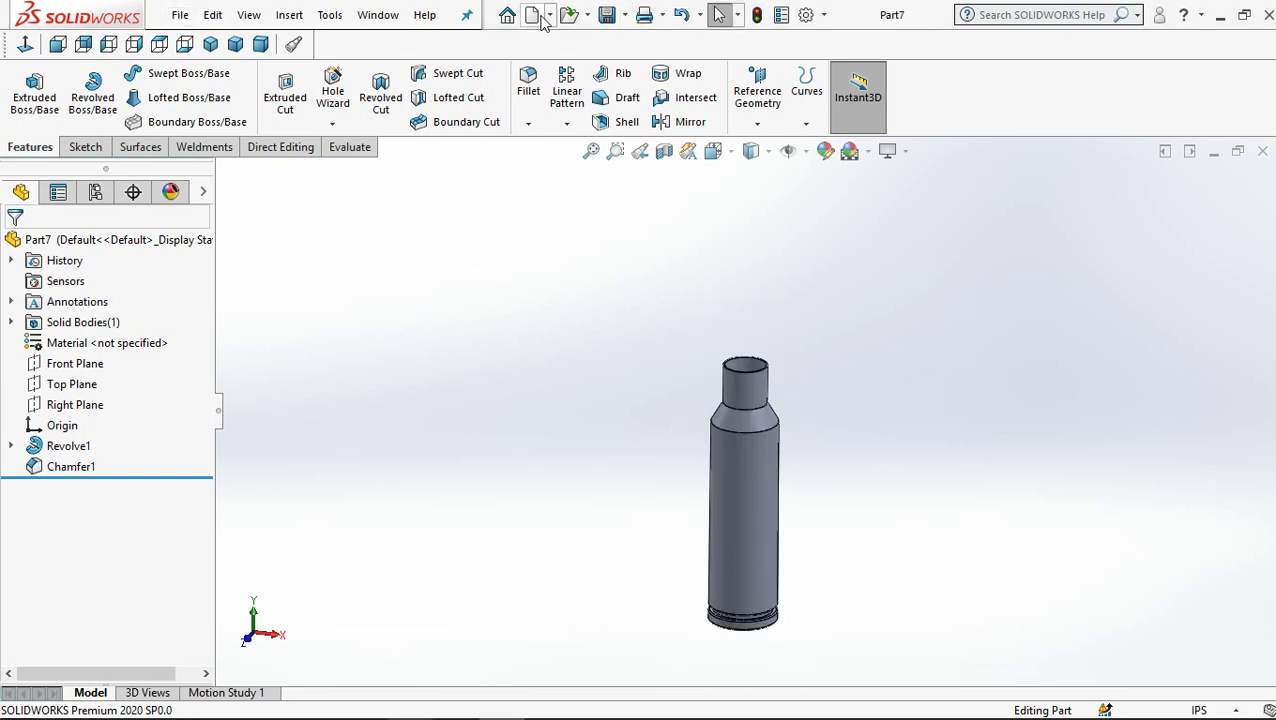
Step: Create a new assembly from the part and place Part7 in it
left_click(507, 259)
left_click(570, 390)
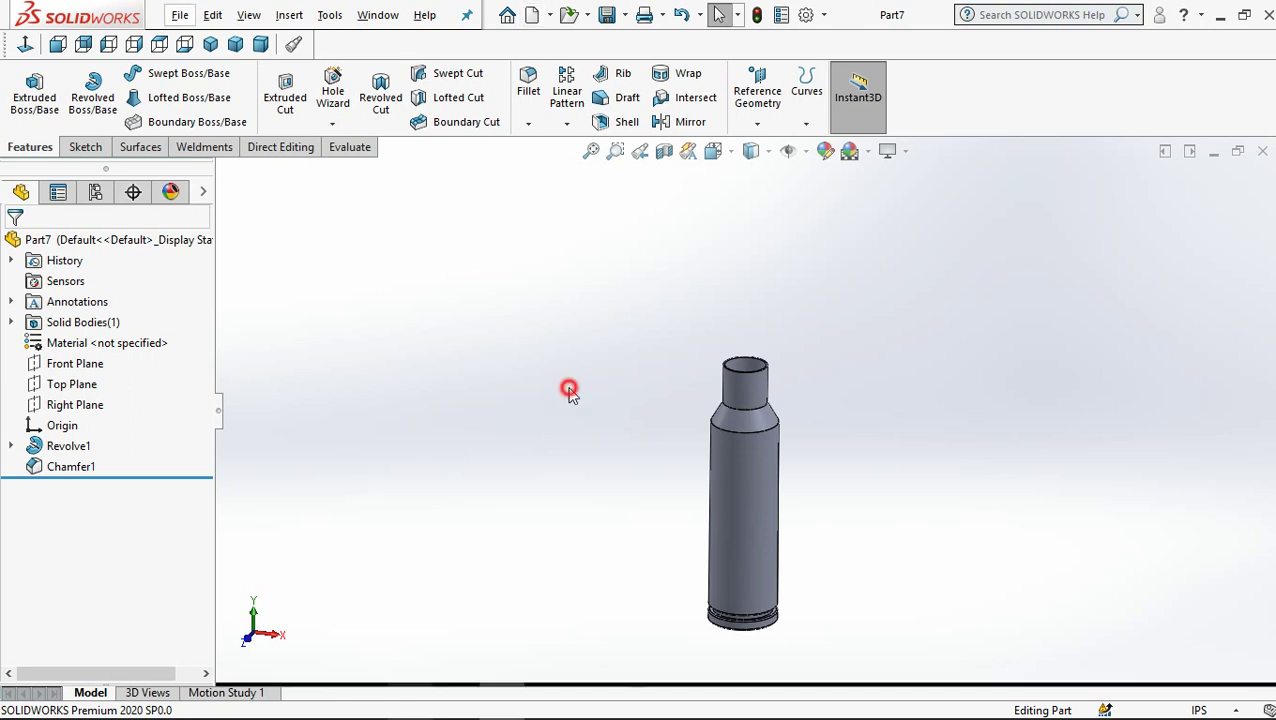
left_click(547, 20)
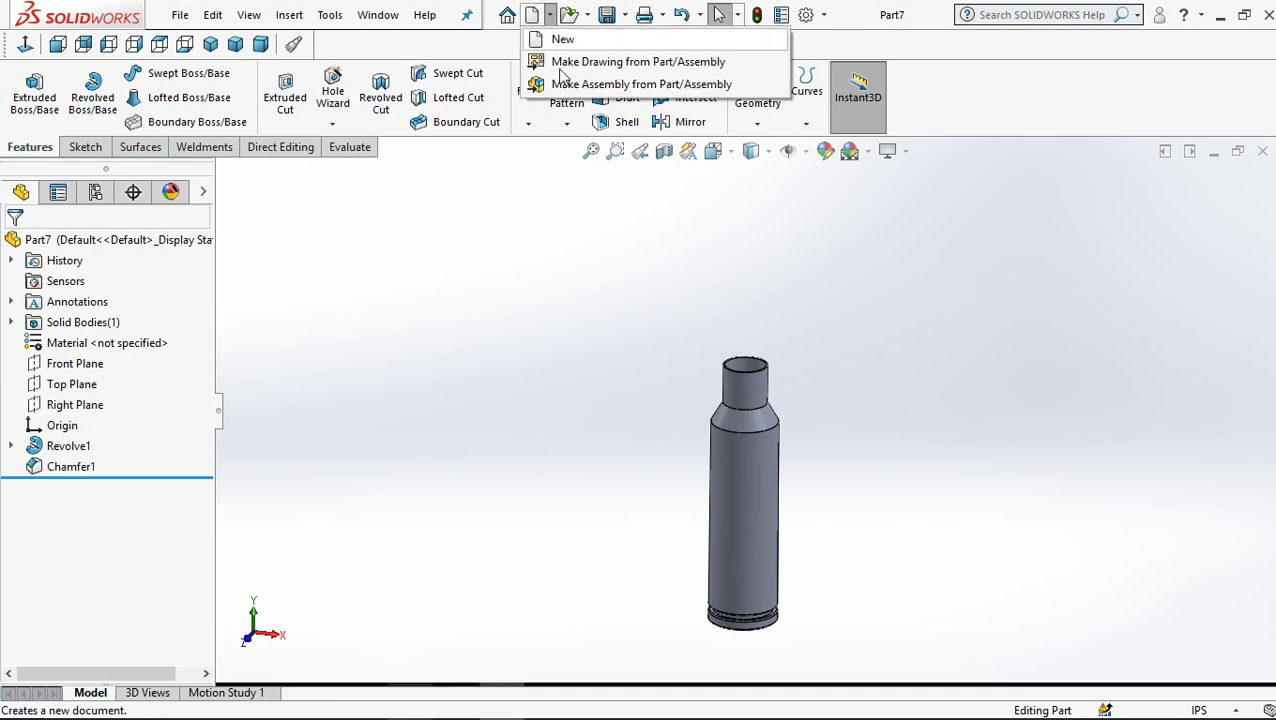
left_click(561, 84)
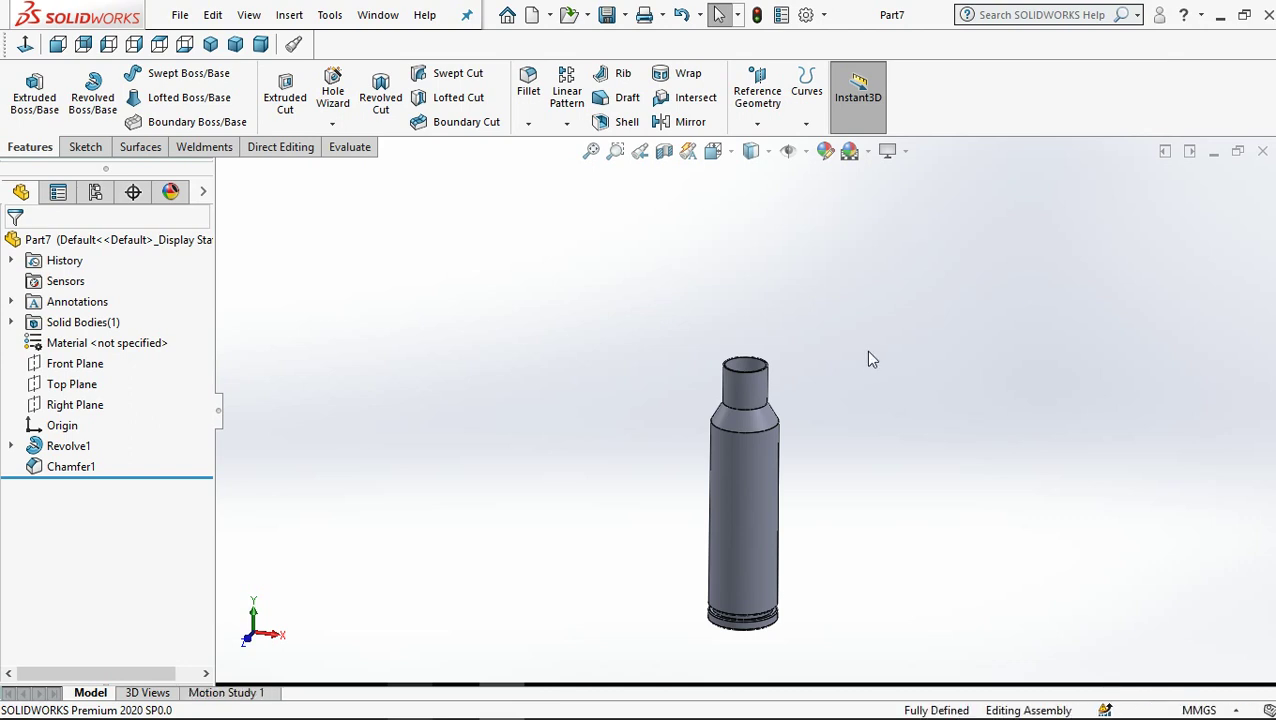
left_click(730, 383)
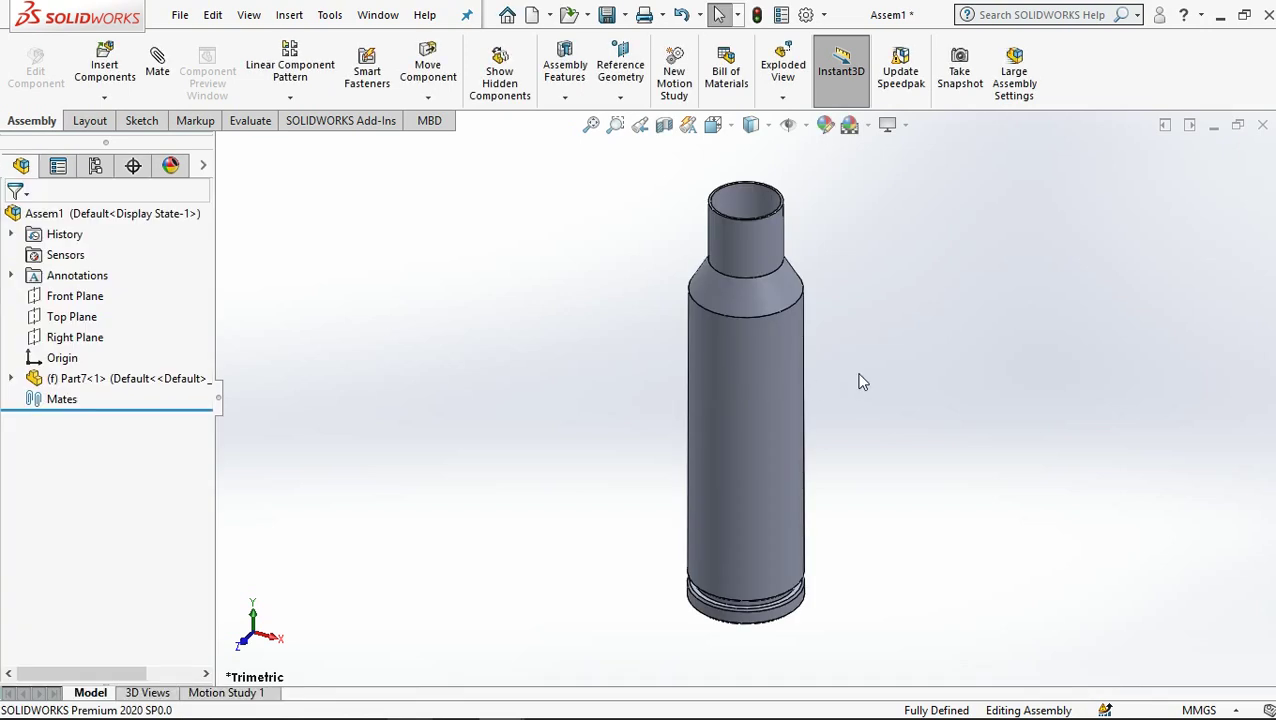
Step: Float the Part7 component and expand its planes and features in the tree
scroll(747, 398, "up", 3)
left_click(748, 398)
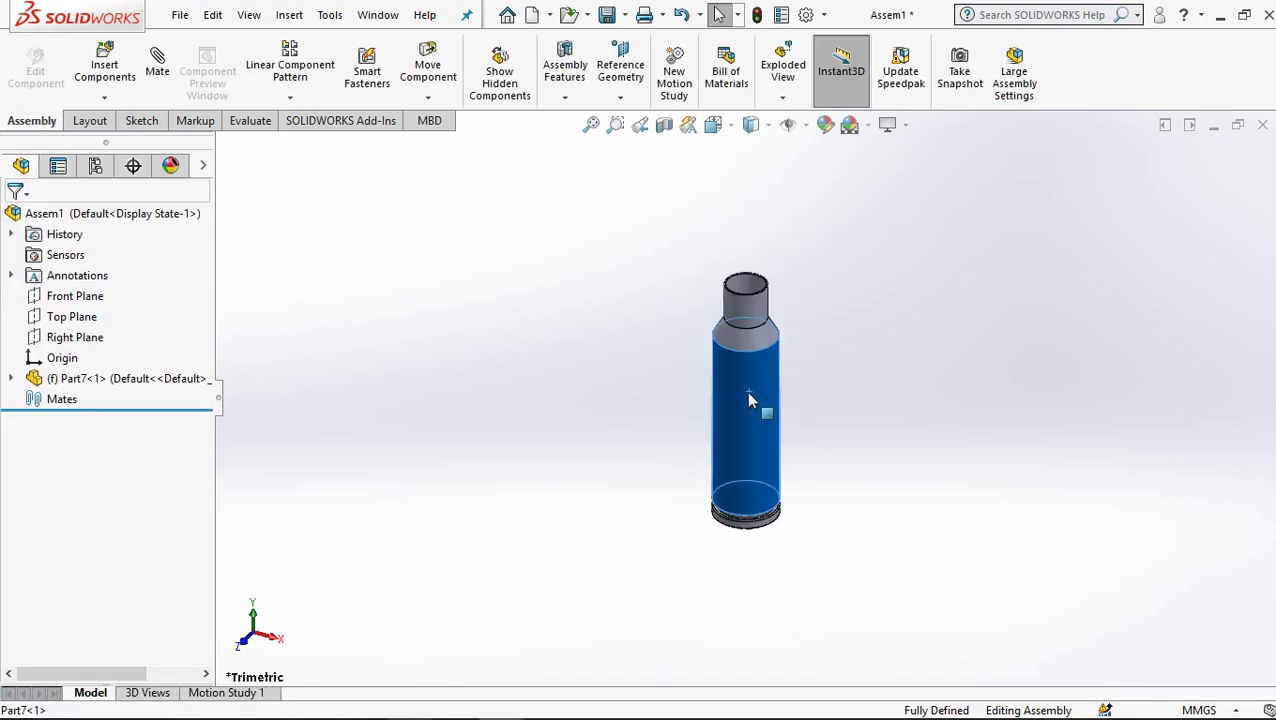
right_click(748, 391)
key("Escape")
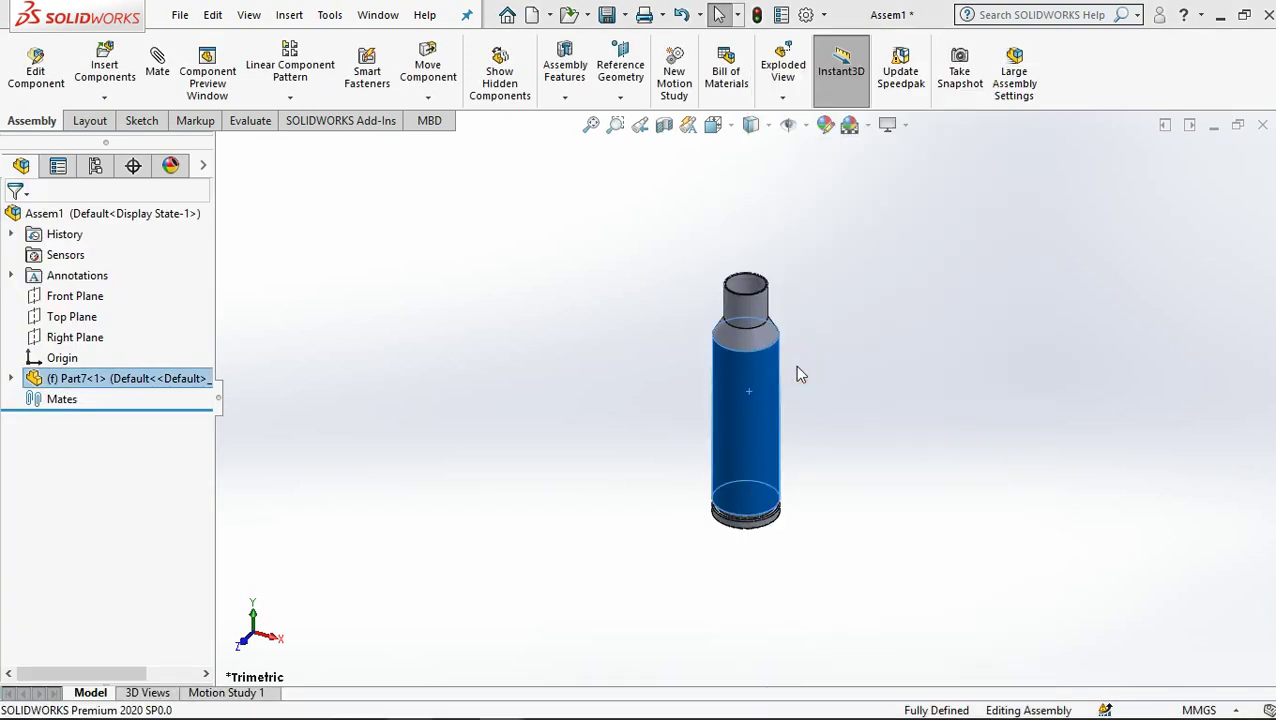
left_click(797, 368)
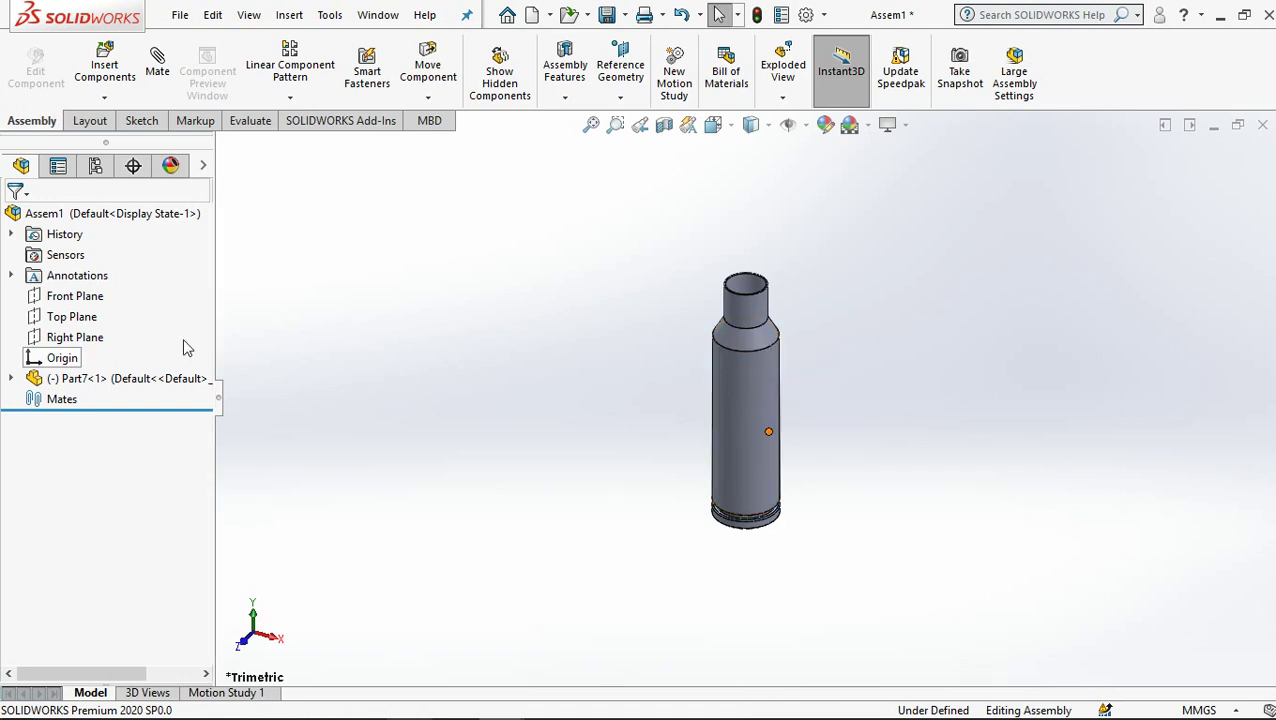
left_click(12, 378)
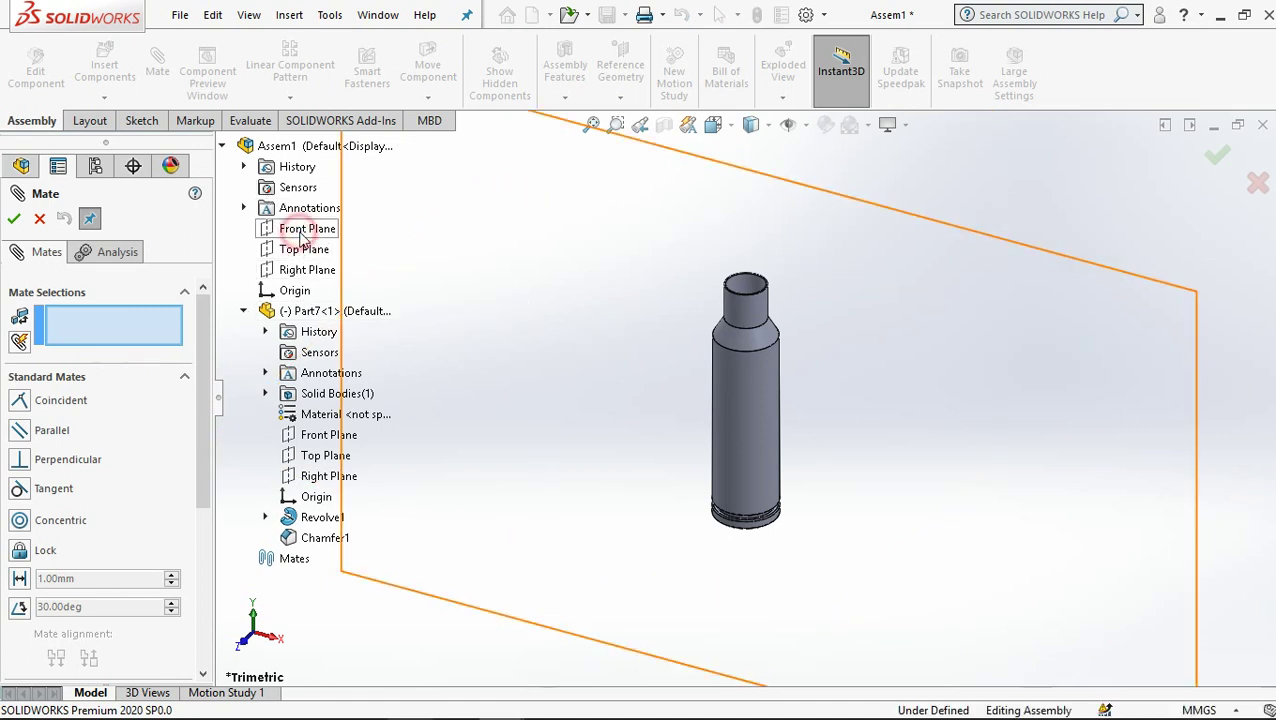
Step: Mate the case's Front and Top planes coincident with the assembly's Front and Top planes
left_click(300, 229)
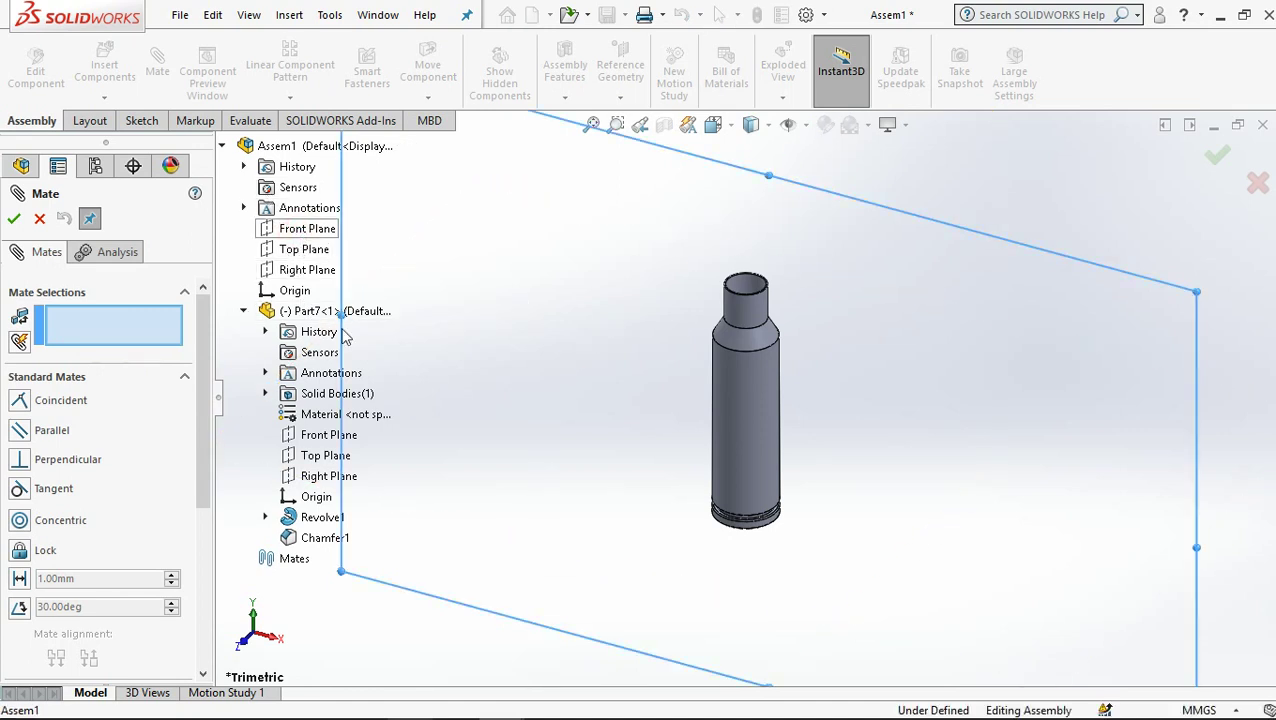
left_click(314, 437)
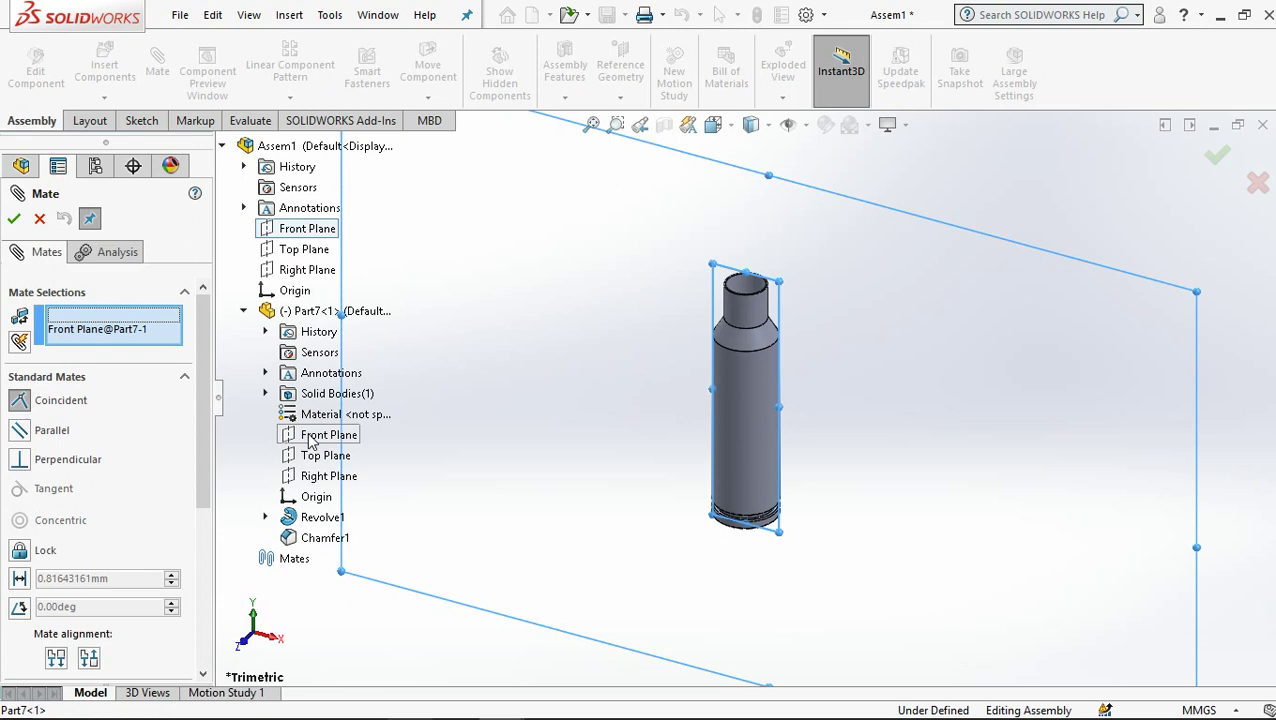
left_click(13, 218)
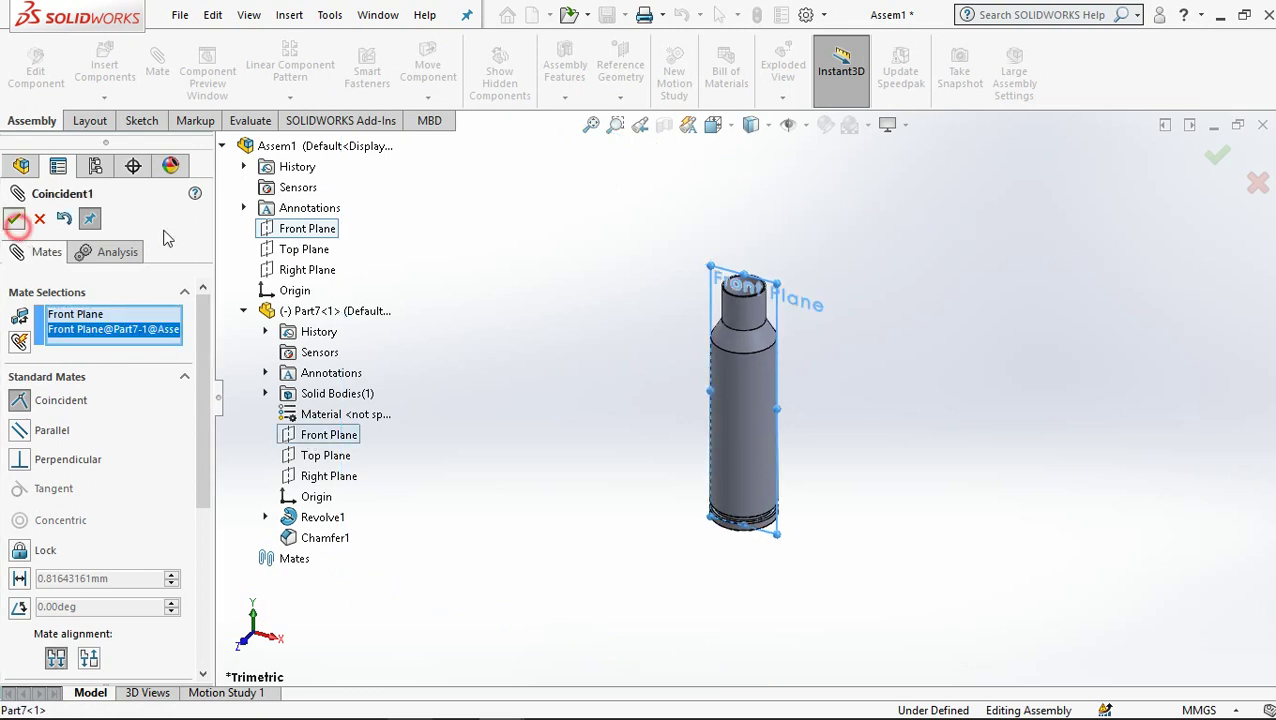
left_click(298, 250)
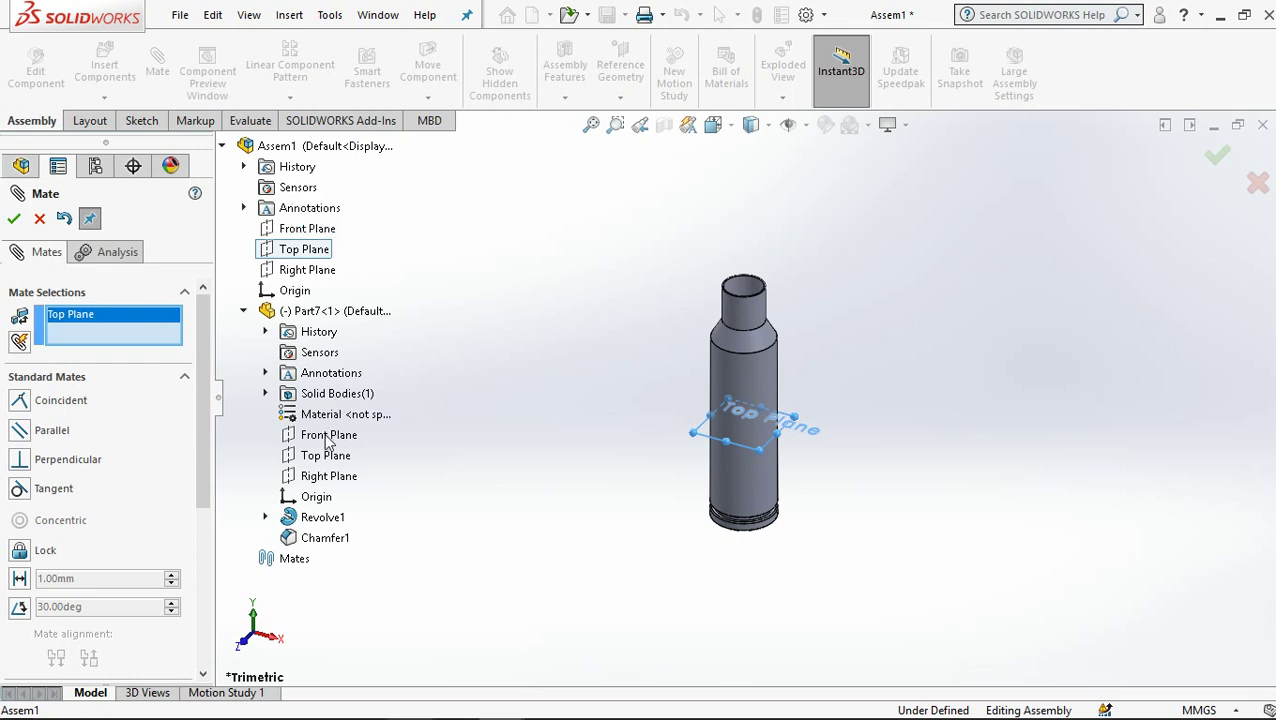
left_click(318, 457)
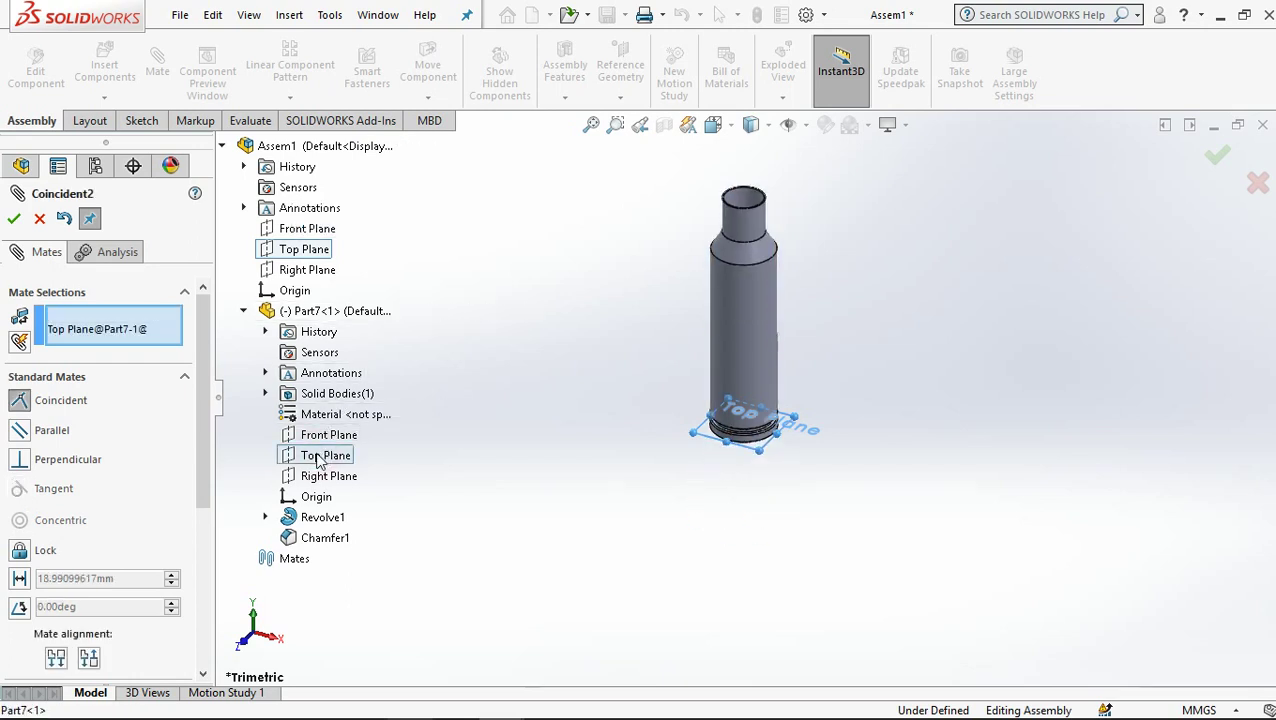
key("Return")
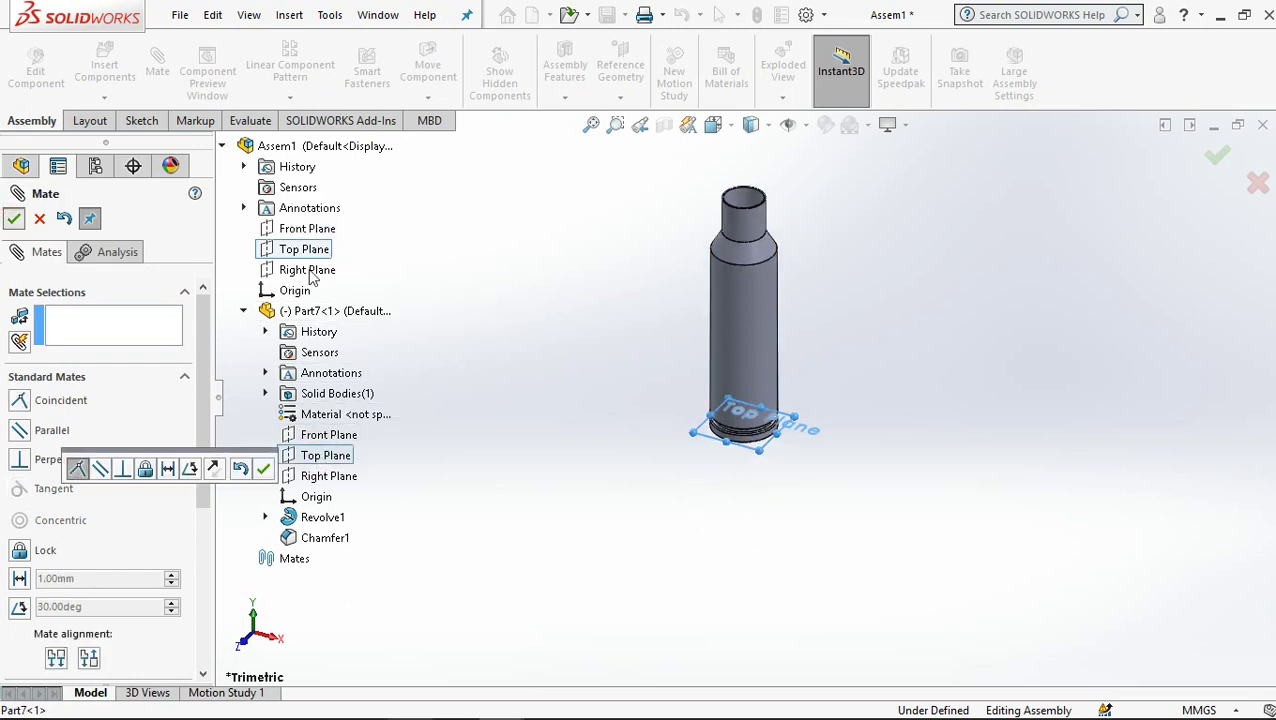
Step: Mate the Right planes coincident, then insert new in-context part Part8
left_click(300, 270)
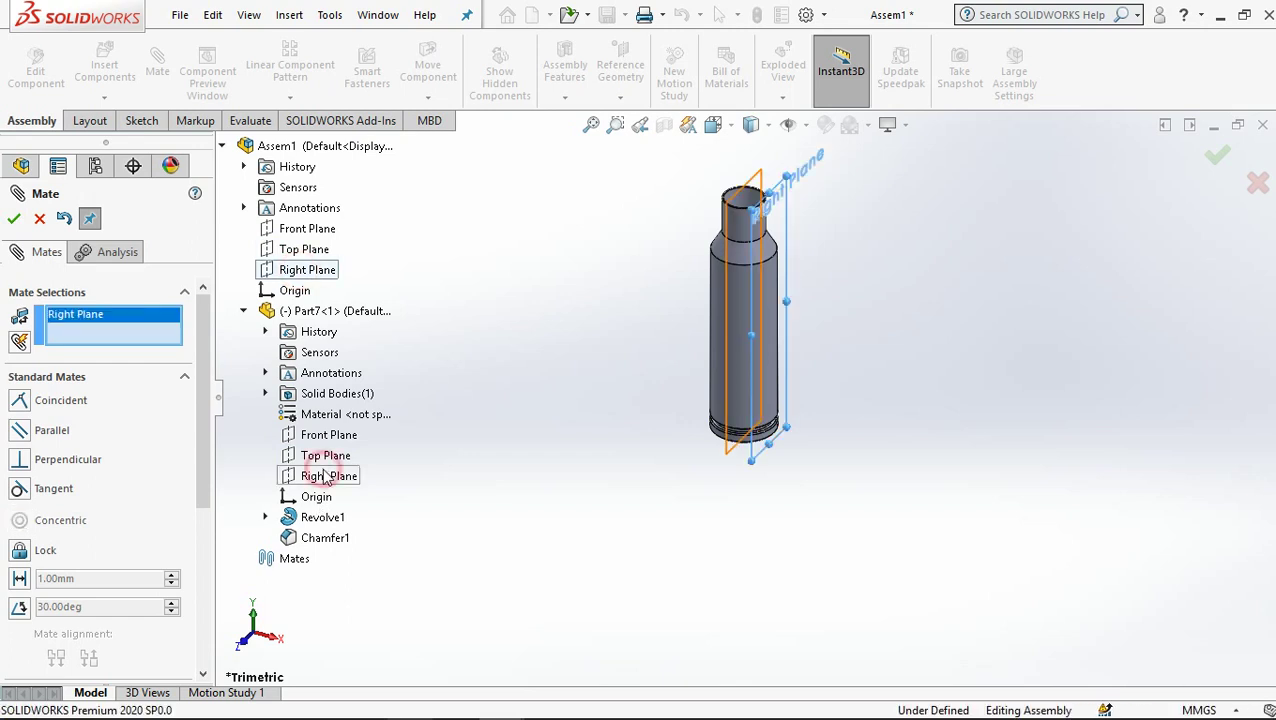
left_click(325, 477)
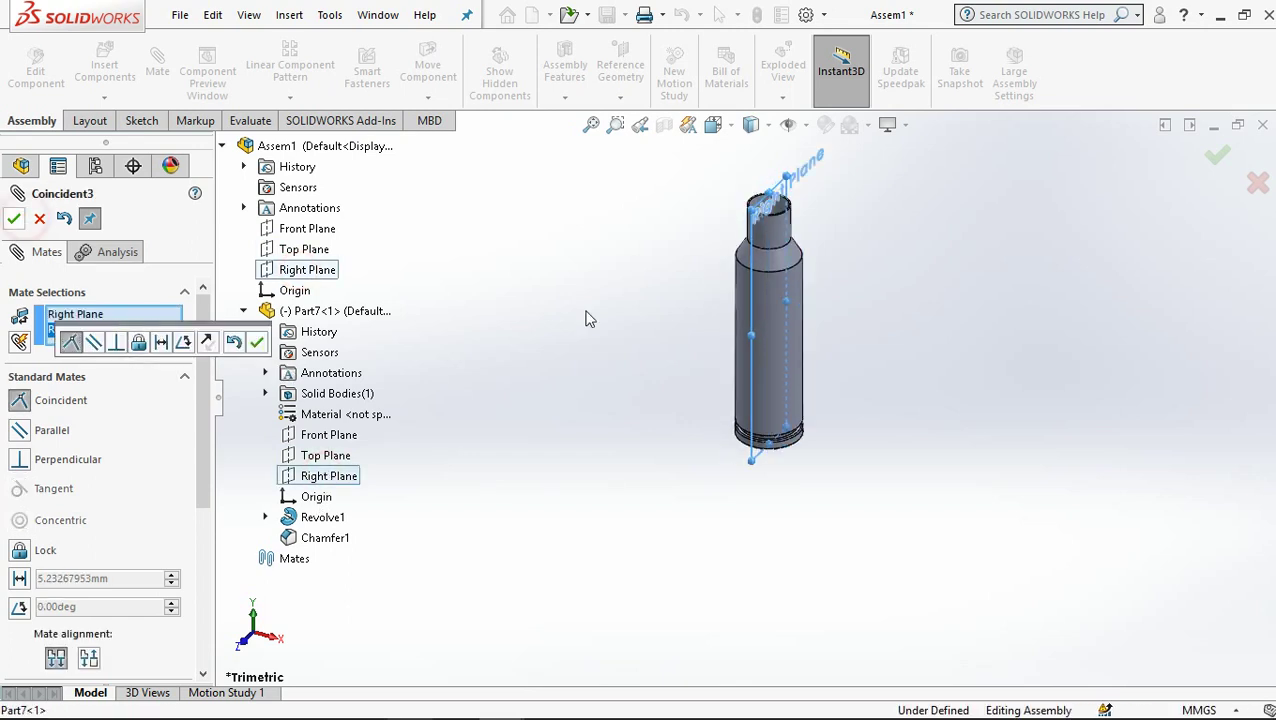
key("Return")
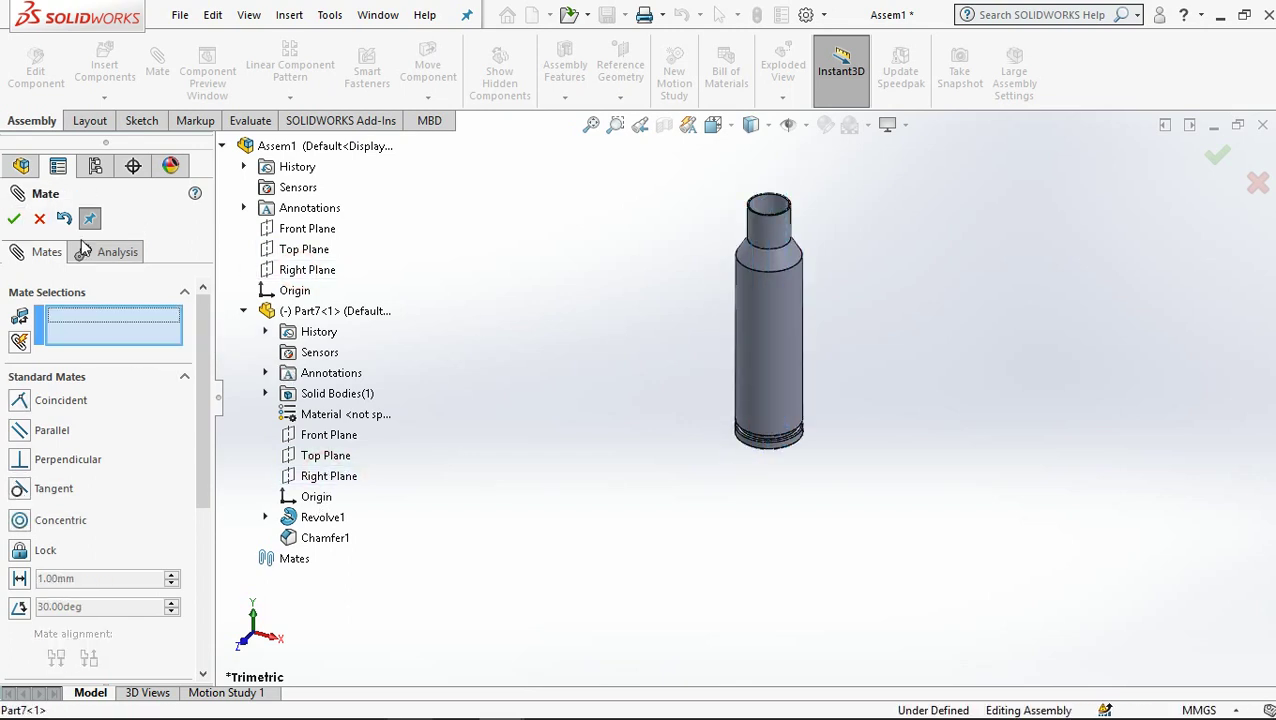
left_click(15, 221)
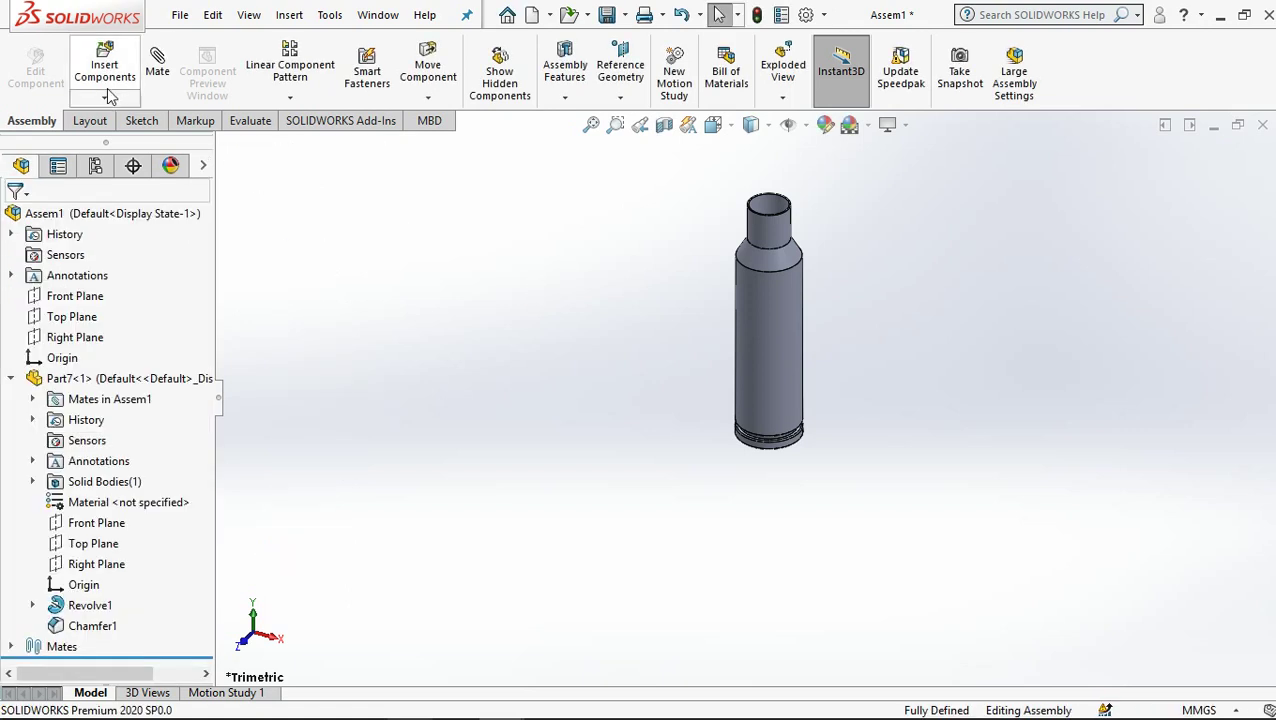
left_click(104, 97)
left_click(118, 142)
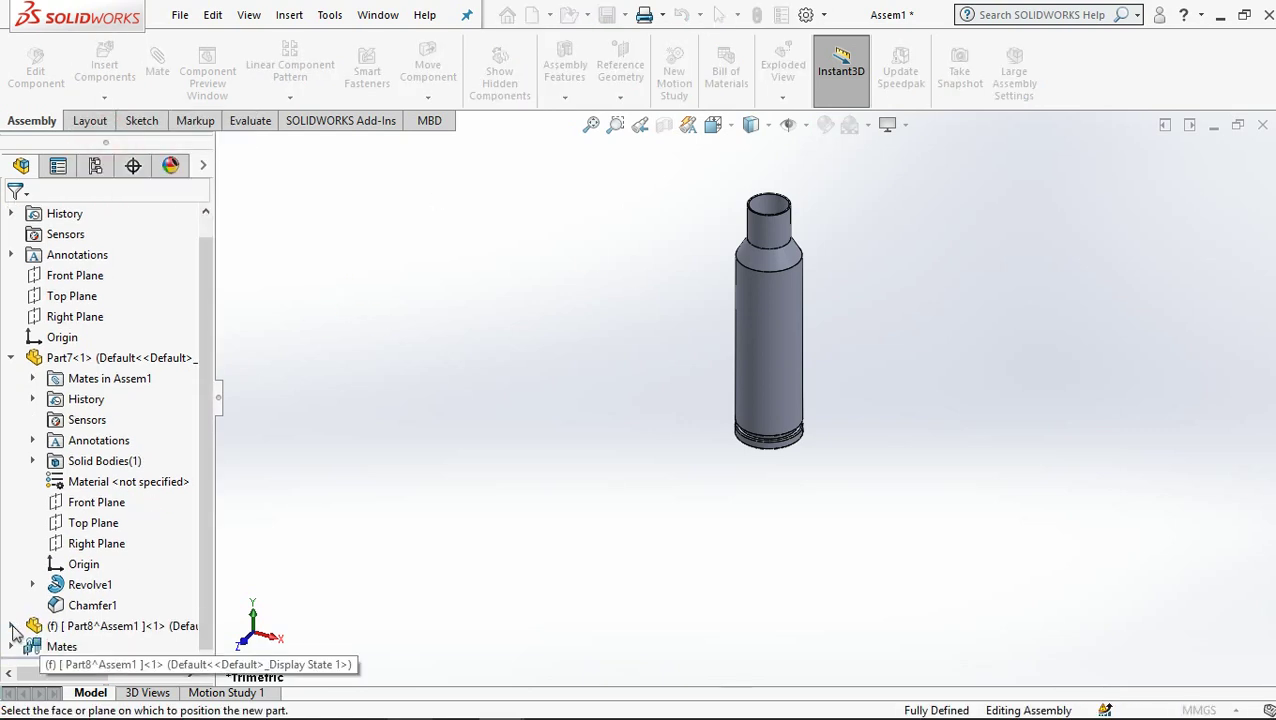
Step: Switch to Front view and drop the new part into empty space without picking a plane
left_click(11, 626)
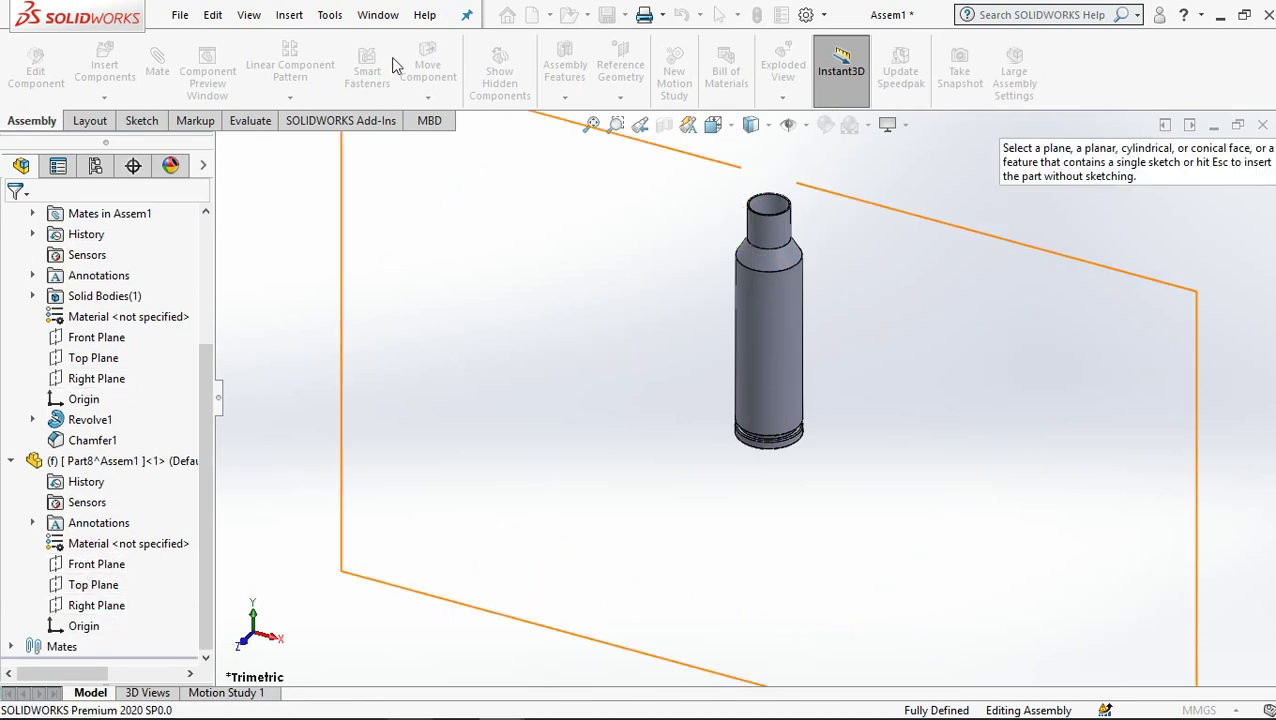
left_click(713, 124)
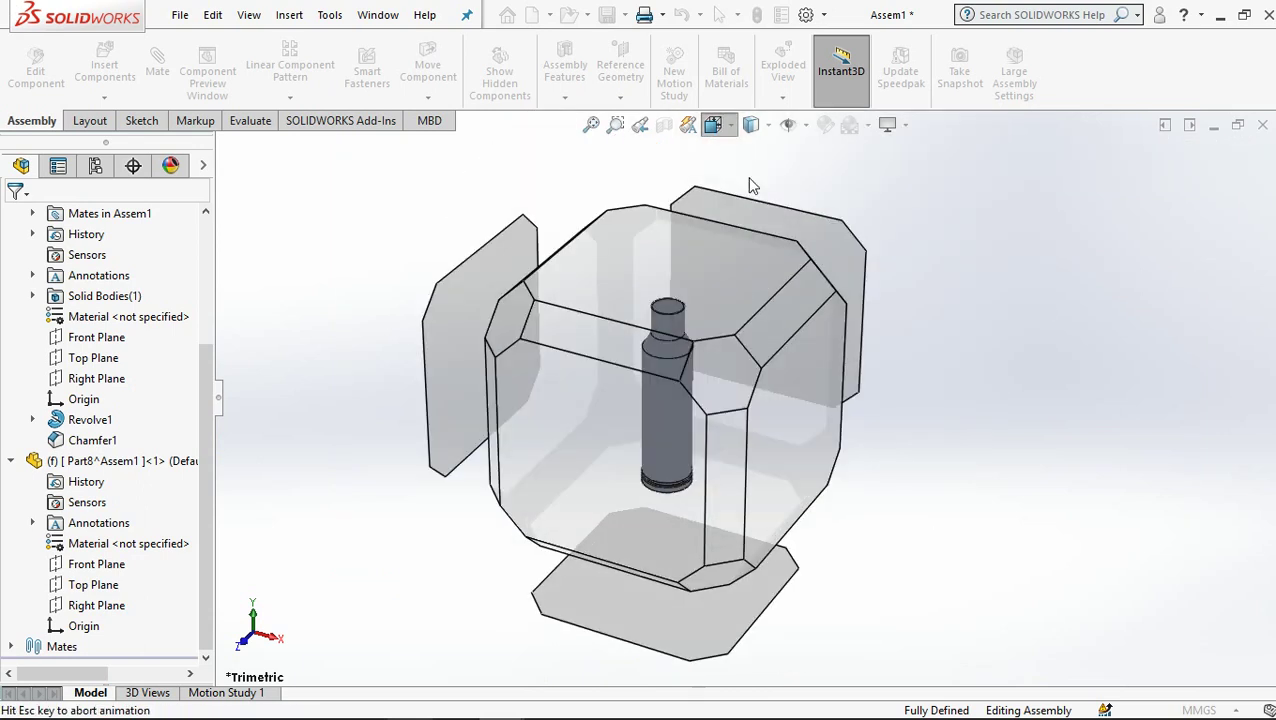
left_click(814, 228)
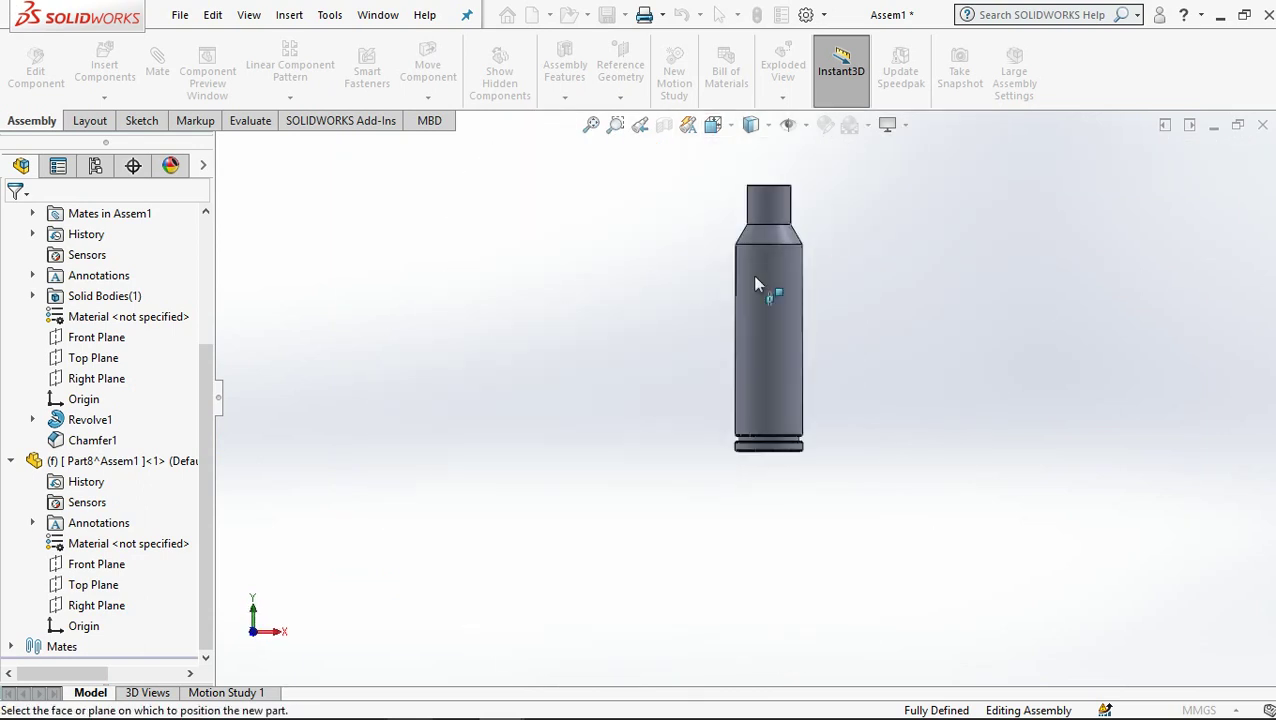
left_click(570, 270)
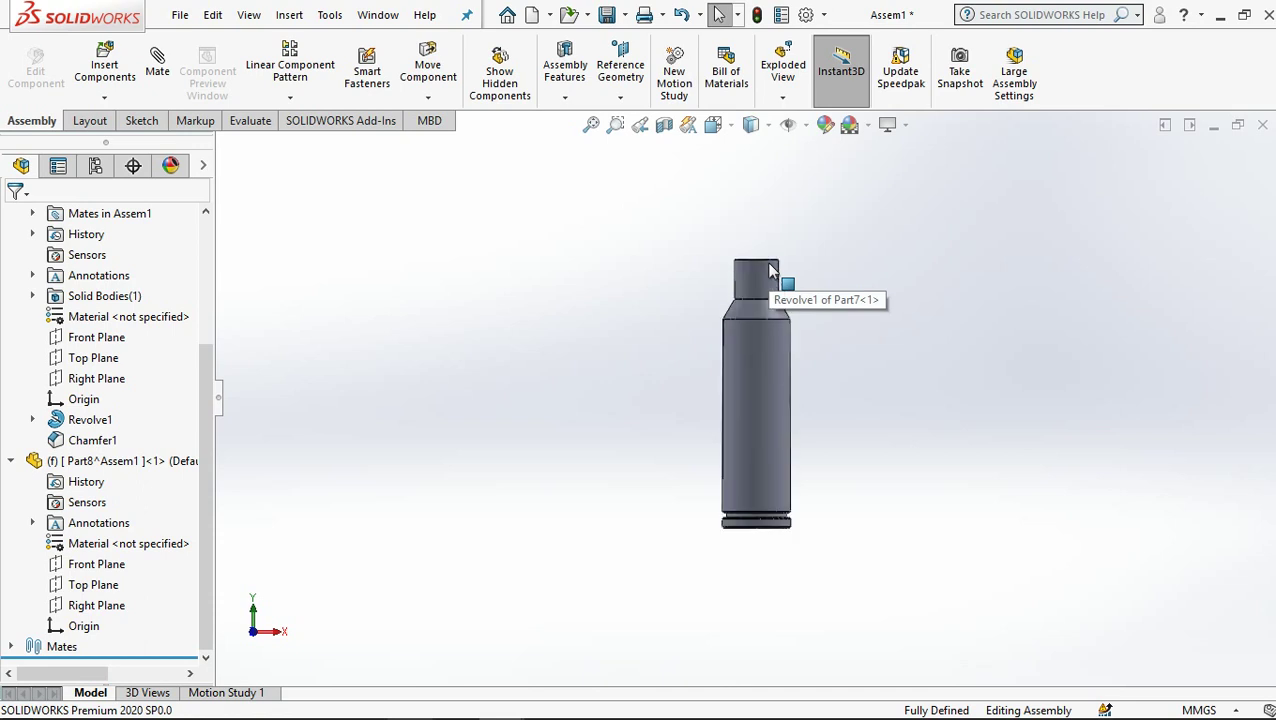
Step: Open a sketch on the new part's Front Plane, then exit back to the assembly
left_click(118, 557)
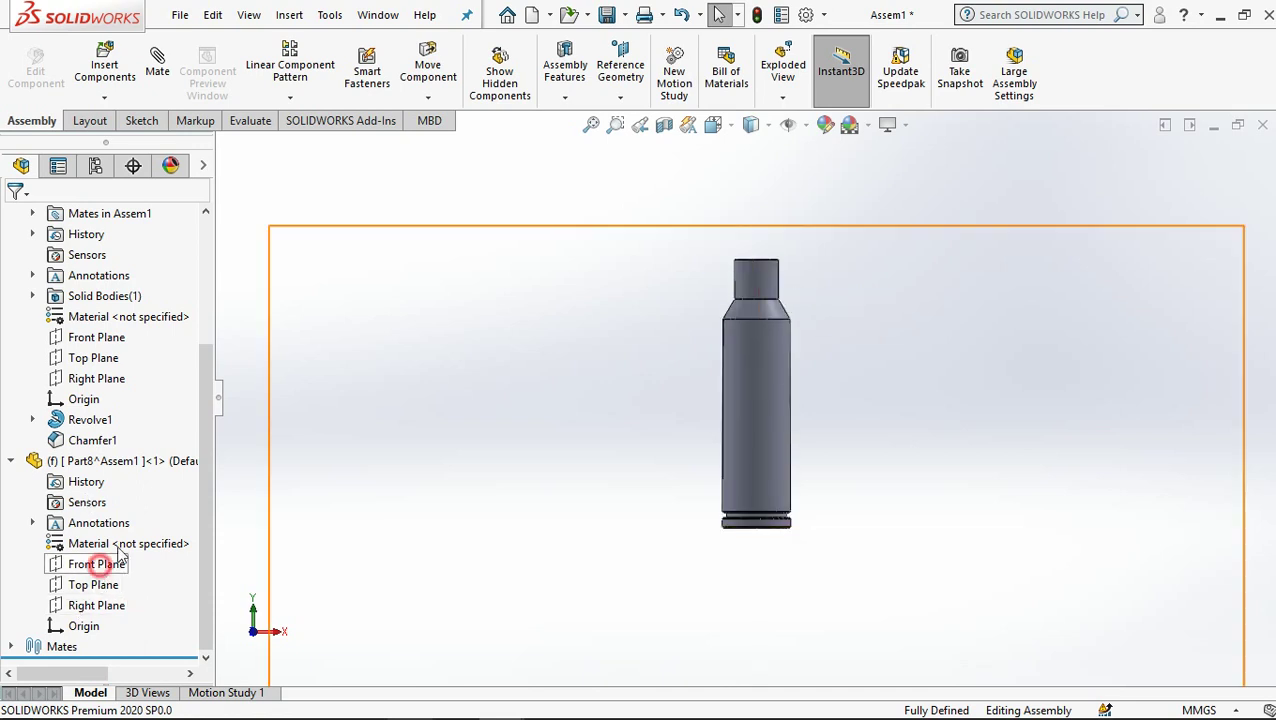
left_click(115, 537)
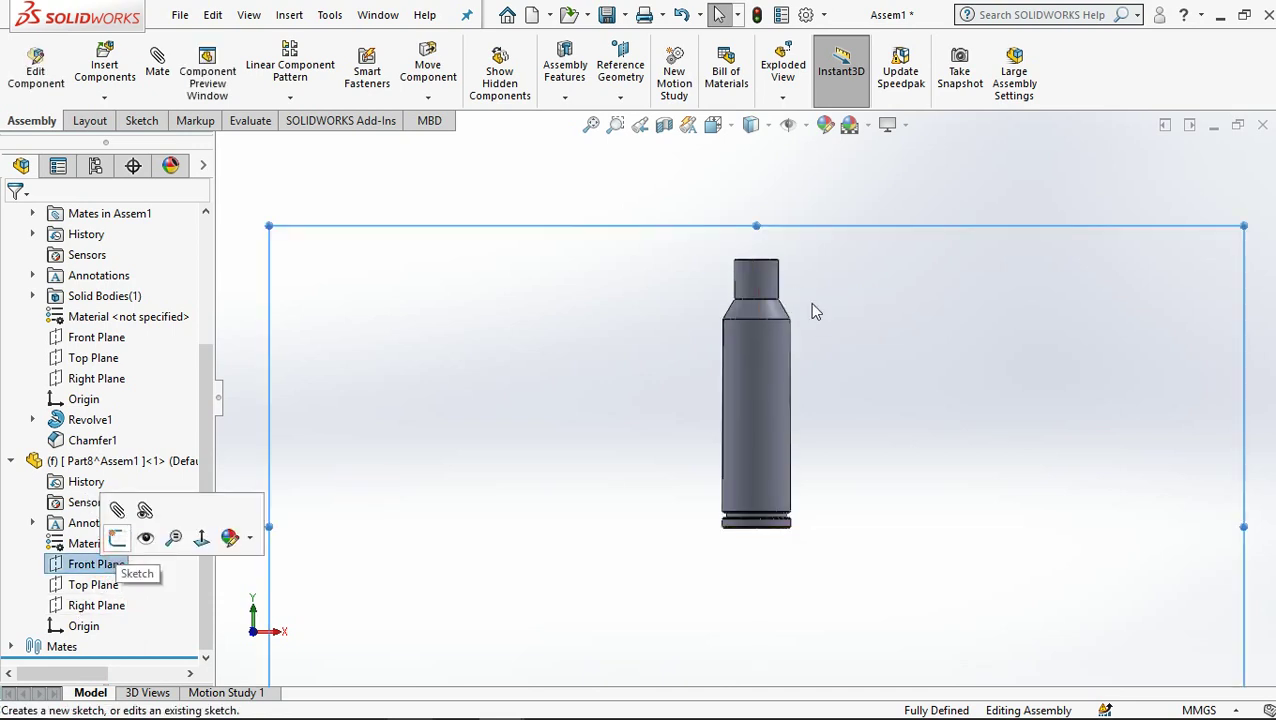
scroll(843, 316, "down", 2)
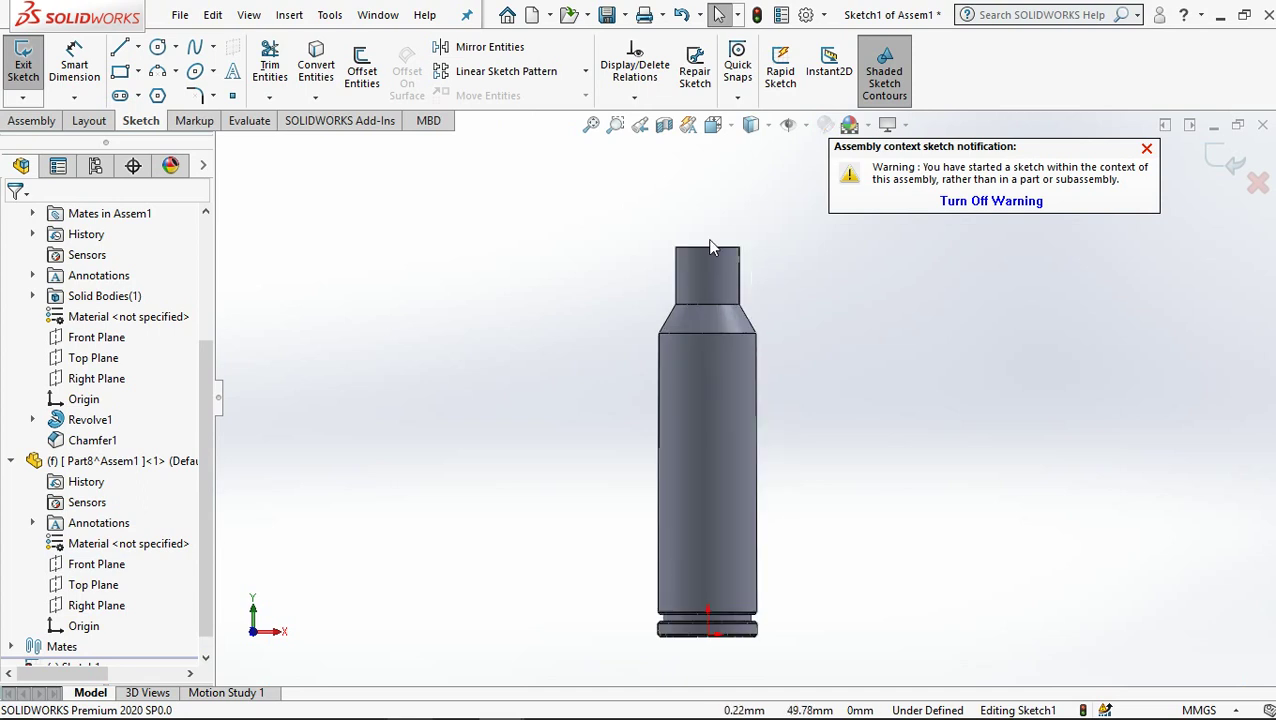
scroll(712, 247, "up", 3)
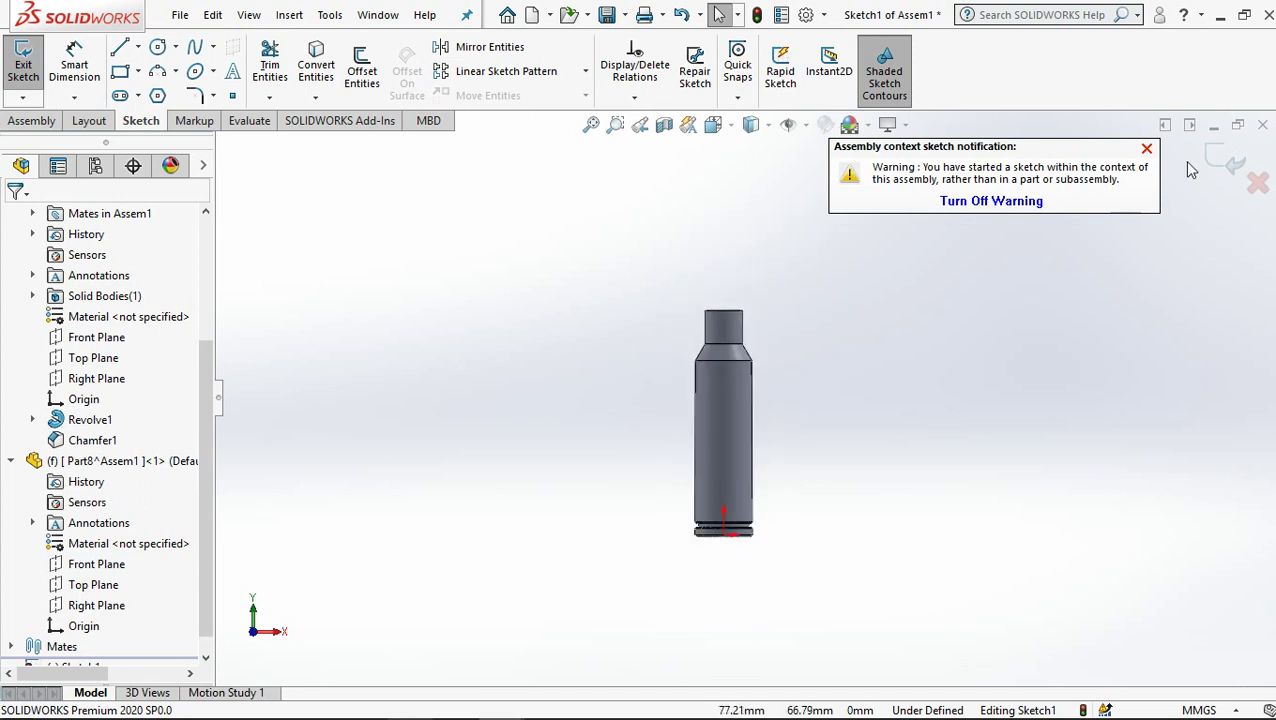
left_click(1222, 156)
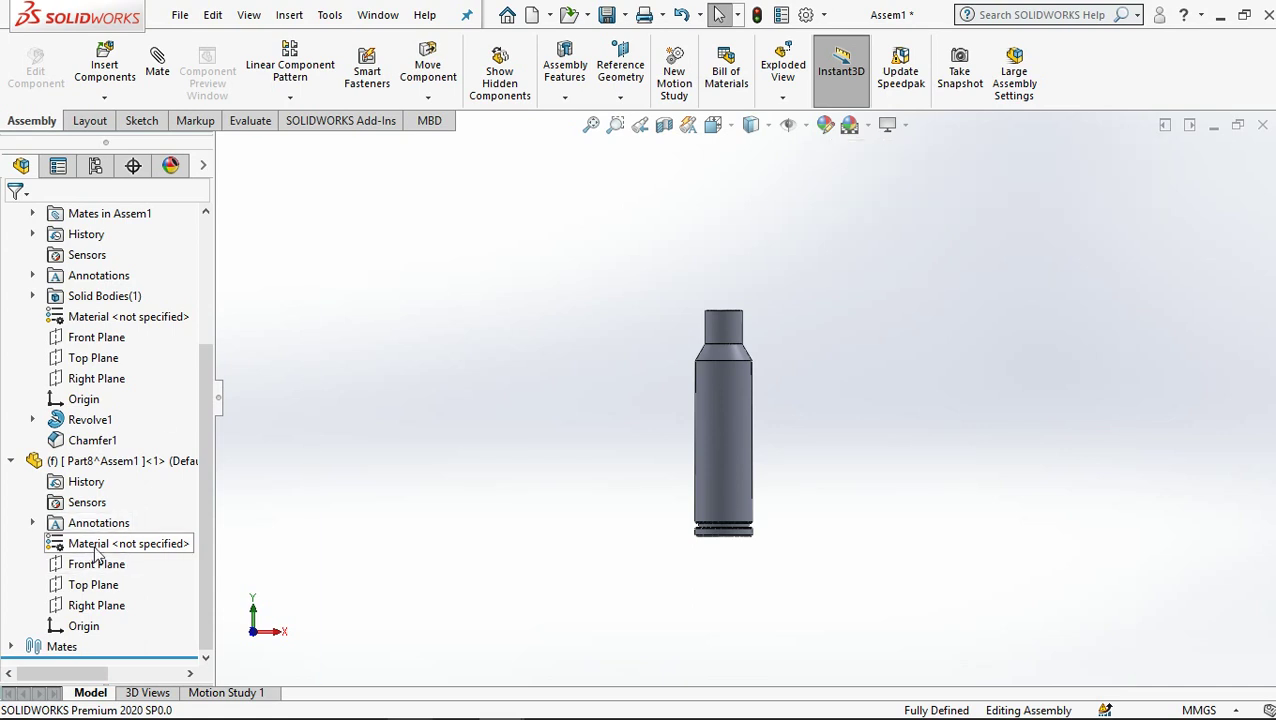
Step: Edit Part8 in context and open a sketch on its Front Plane
left_click(90, 461)
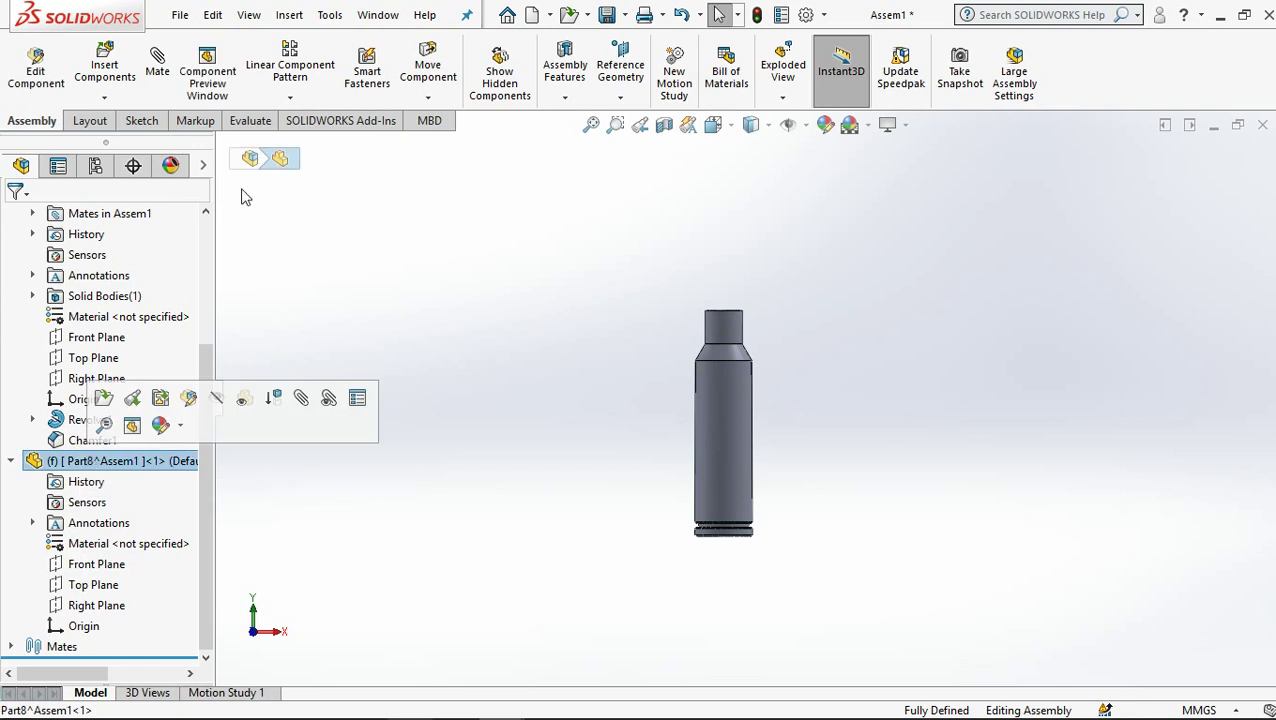
left_click(44, 86)
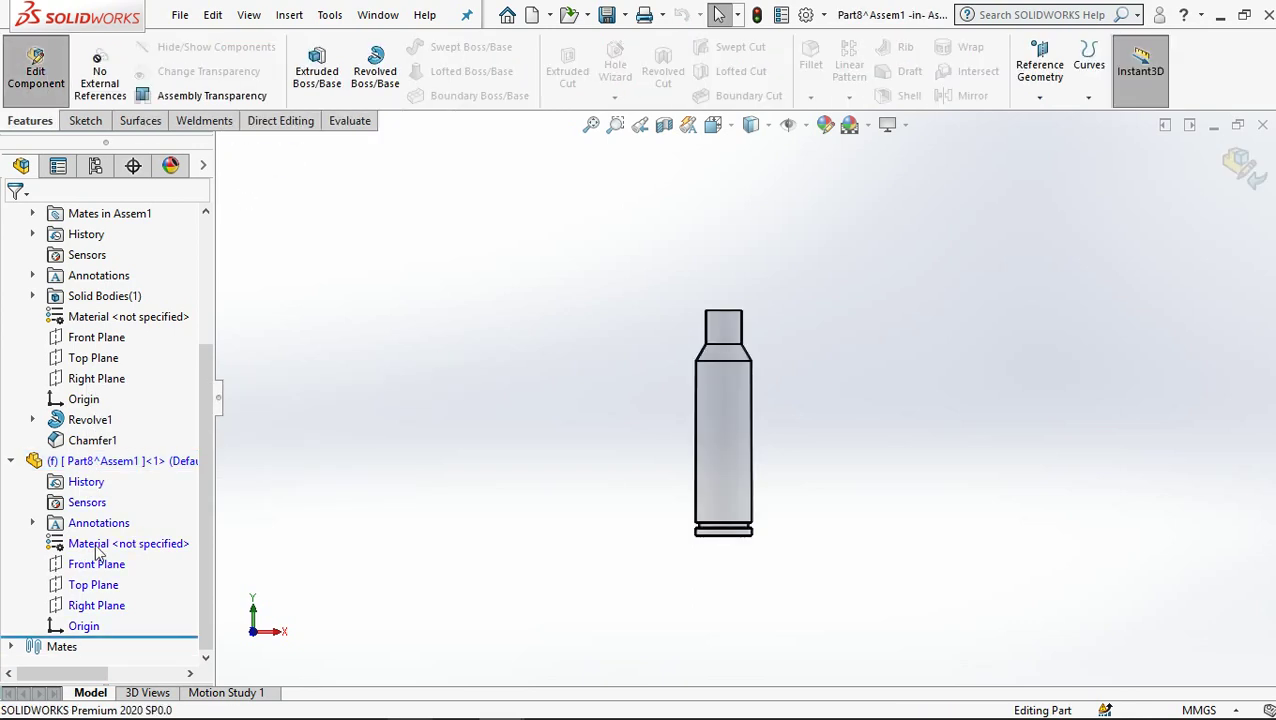
left_click(96, 564)
left_click(98, 542)
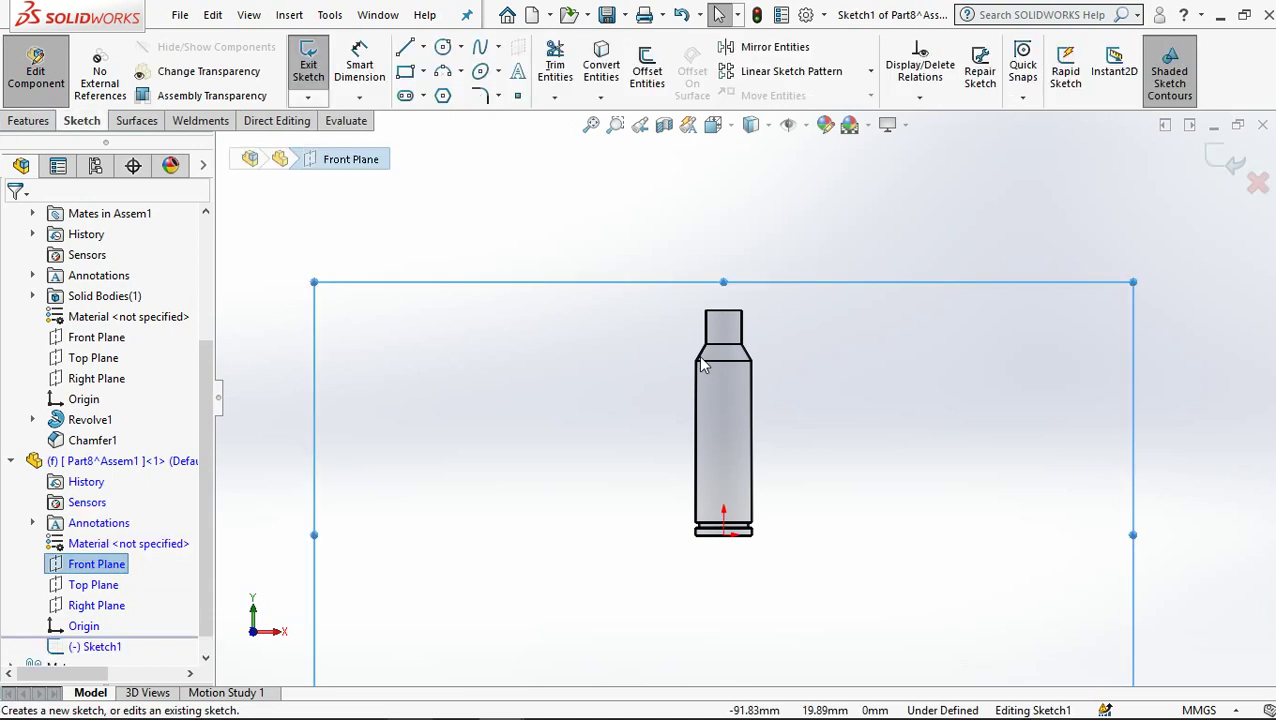
Step: Start a centerline at the midpoint of the case mouth's top edge
scroll(771, 286, "down", 2)
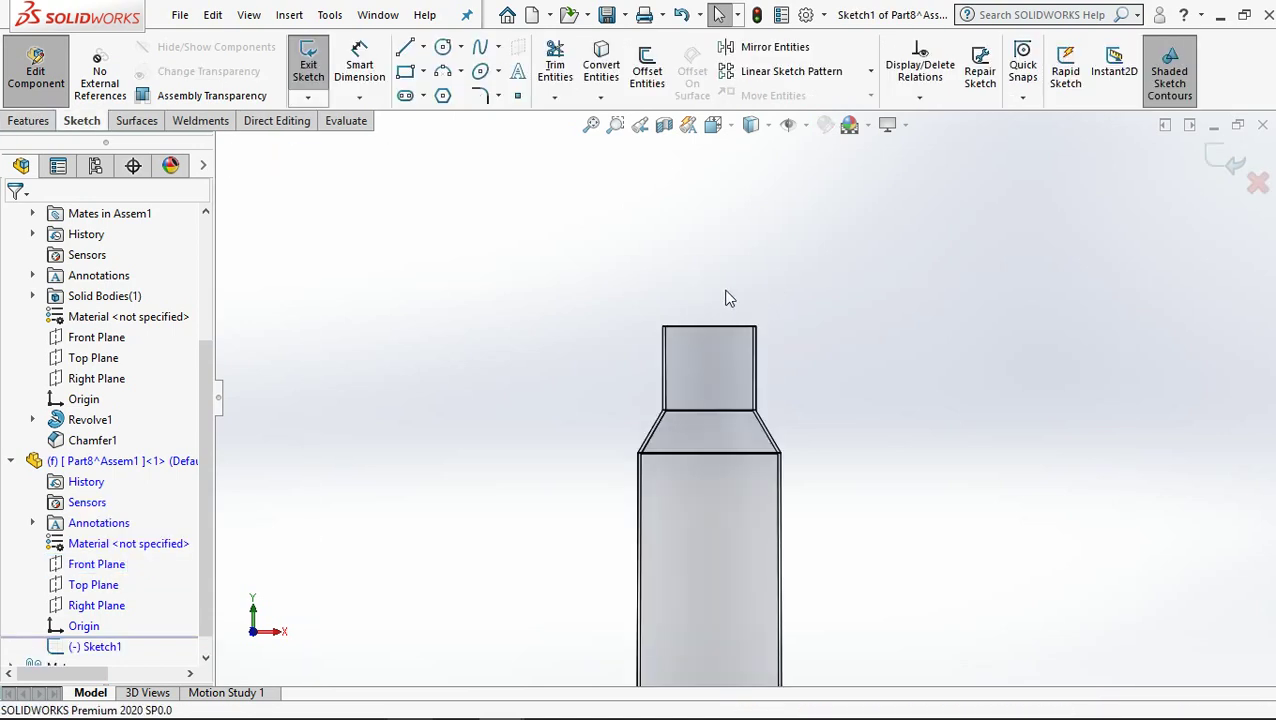
scroll(762, 286, "down", 3)
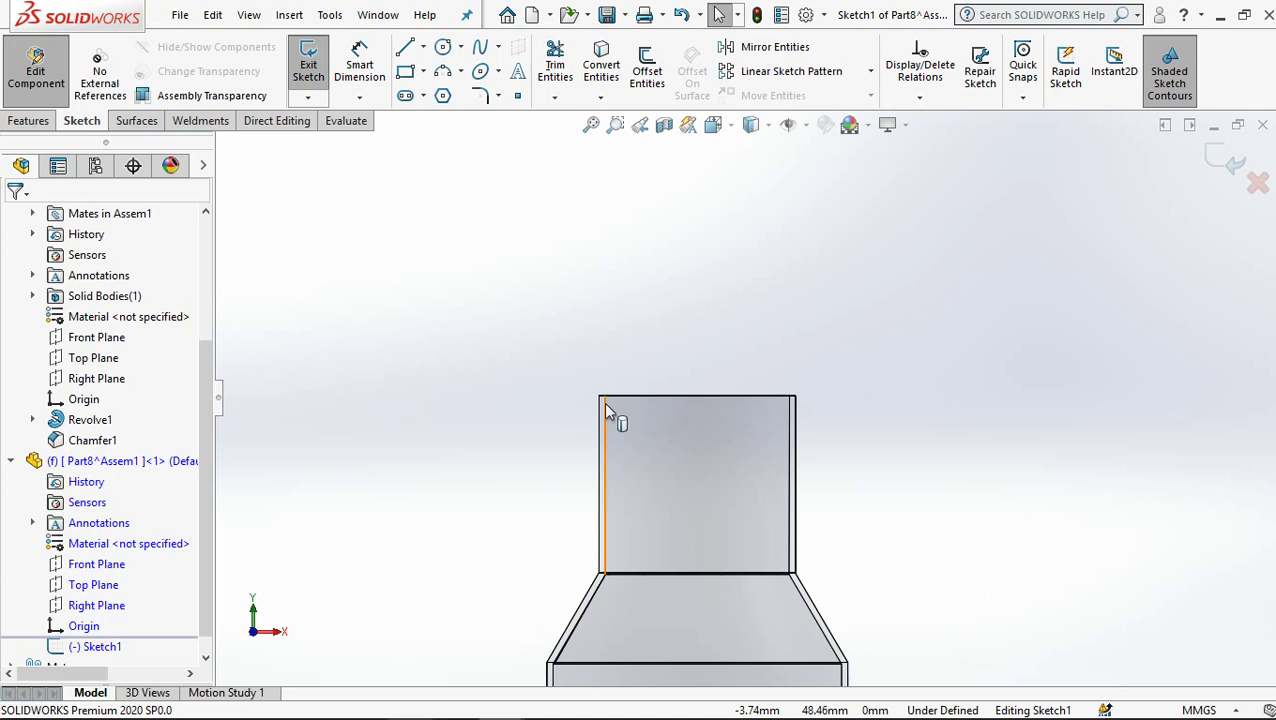
left_click(424, 48)
left_click(450, 93)
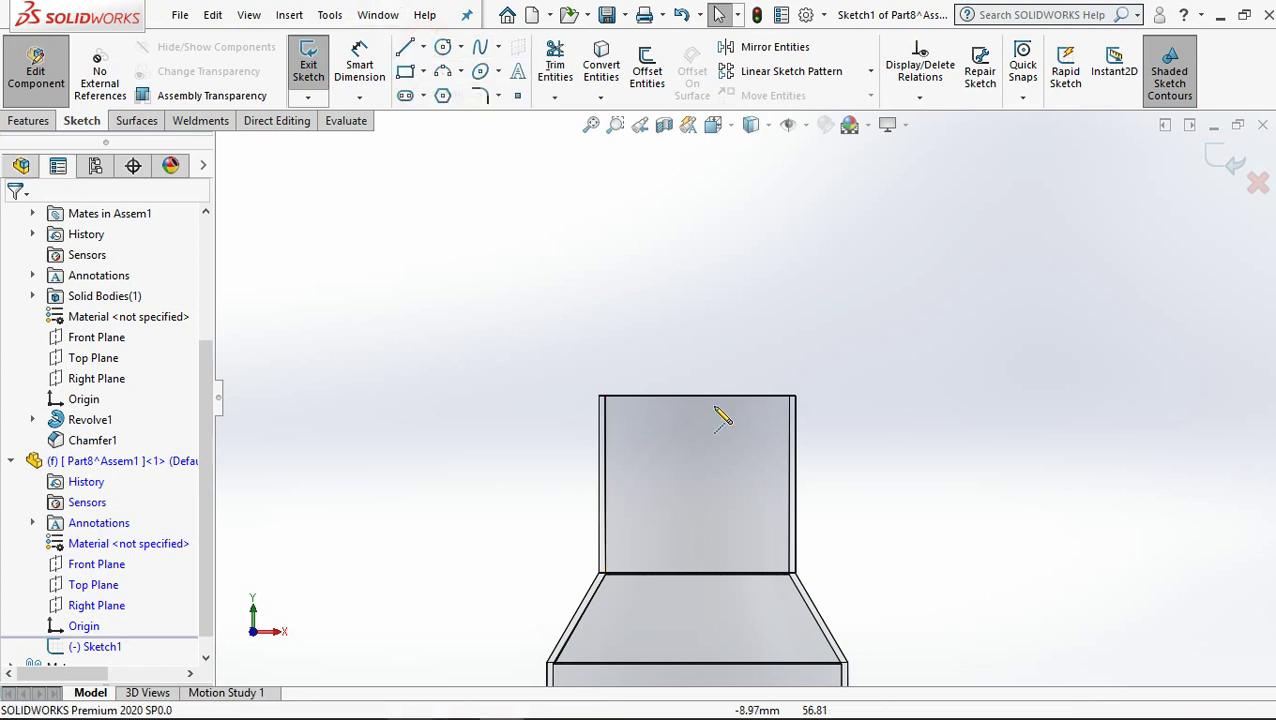
left_click(697, 396)
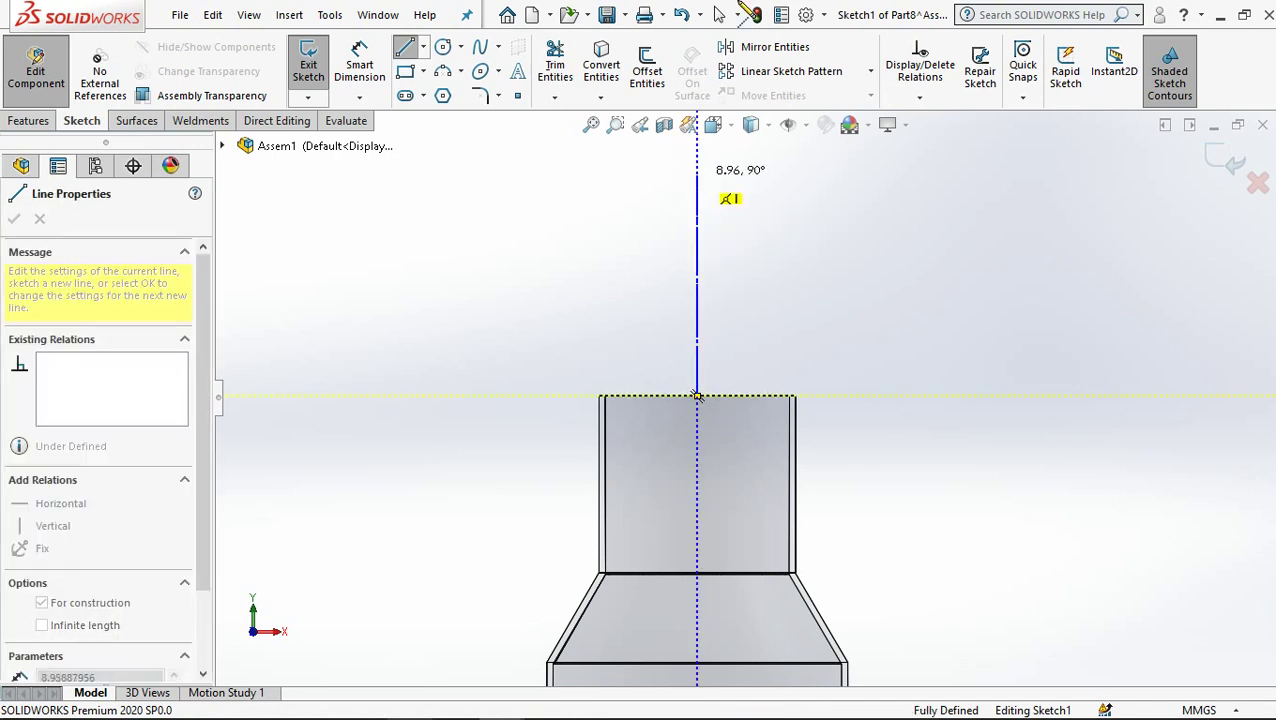
Step: End the vertical centerline above the case mouth and stop the line tool
left_click(697, 175)
key("Escape")
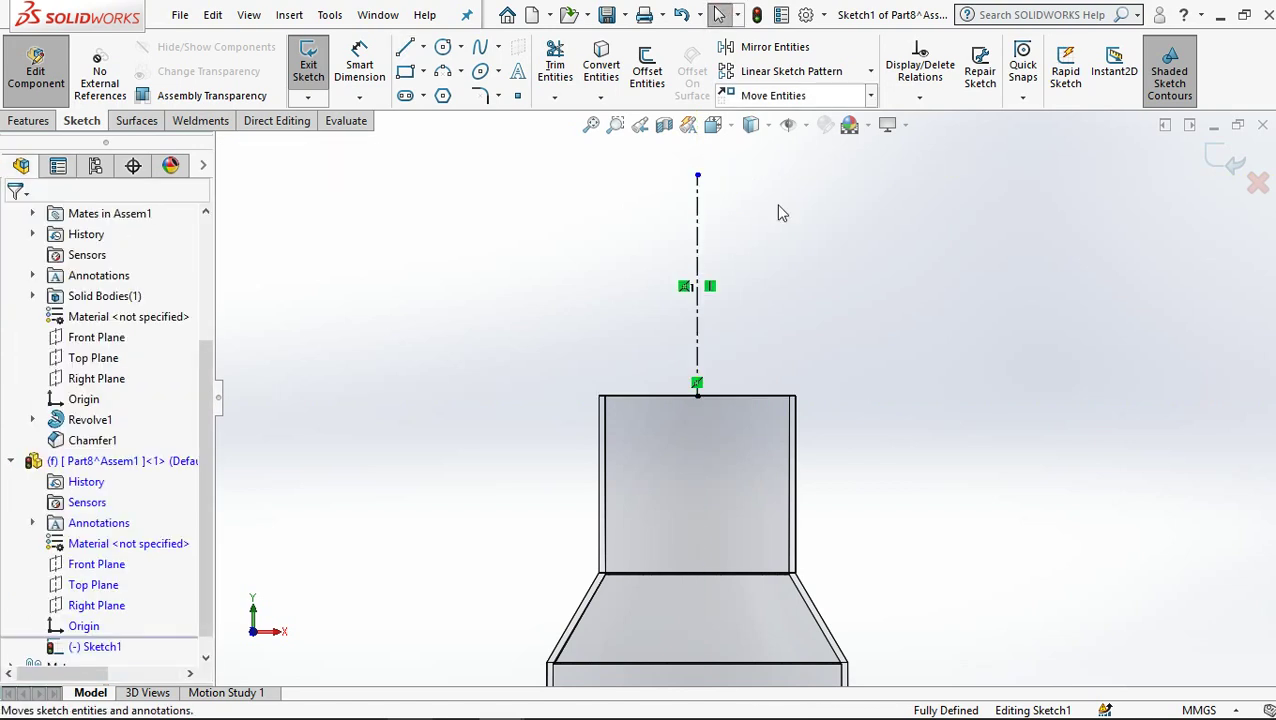
scroll(781, 212, "up", 2)
left_click(438, 433)
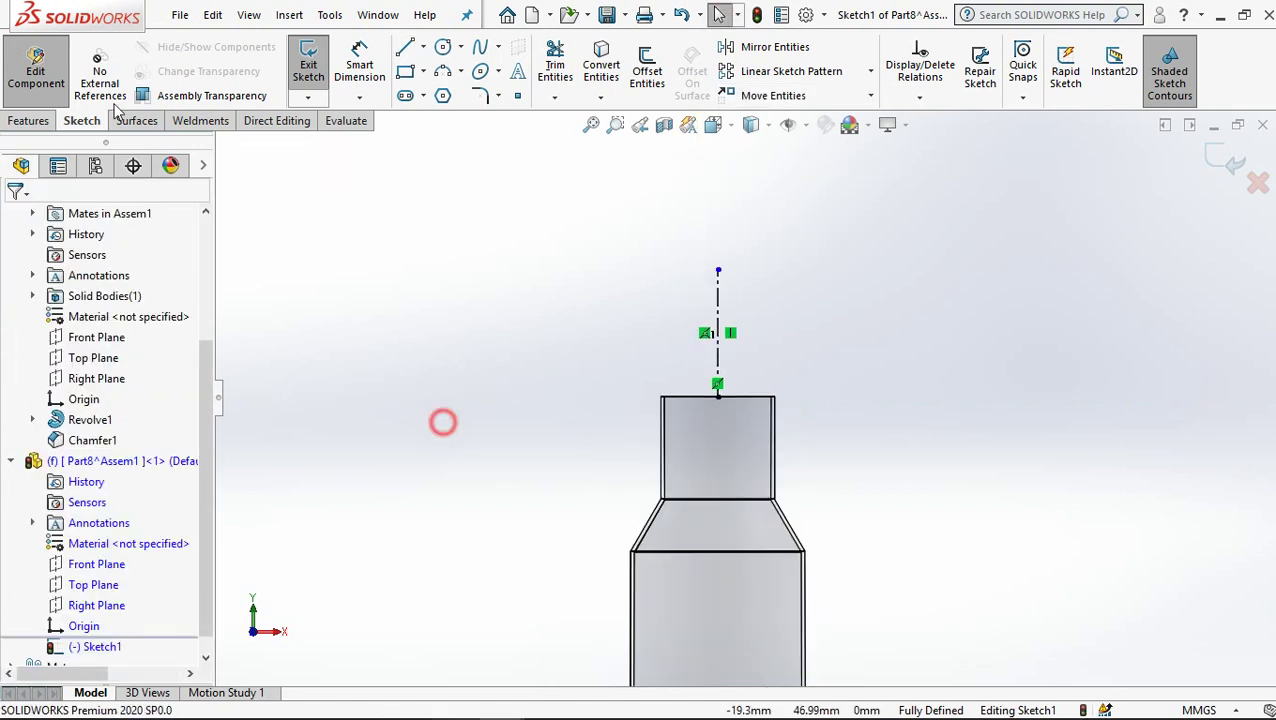
Step: Dimension the centerline's length as 2.825-1.920 (0.905)
left_click(357, 45)
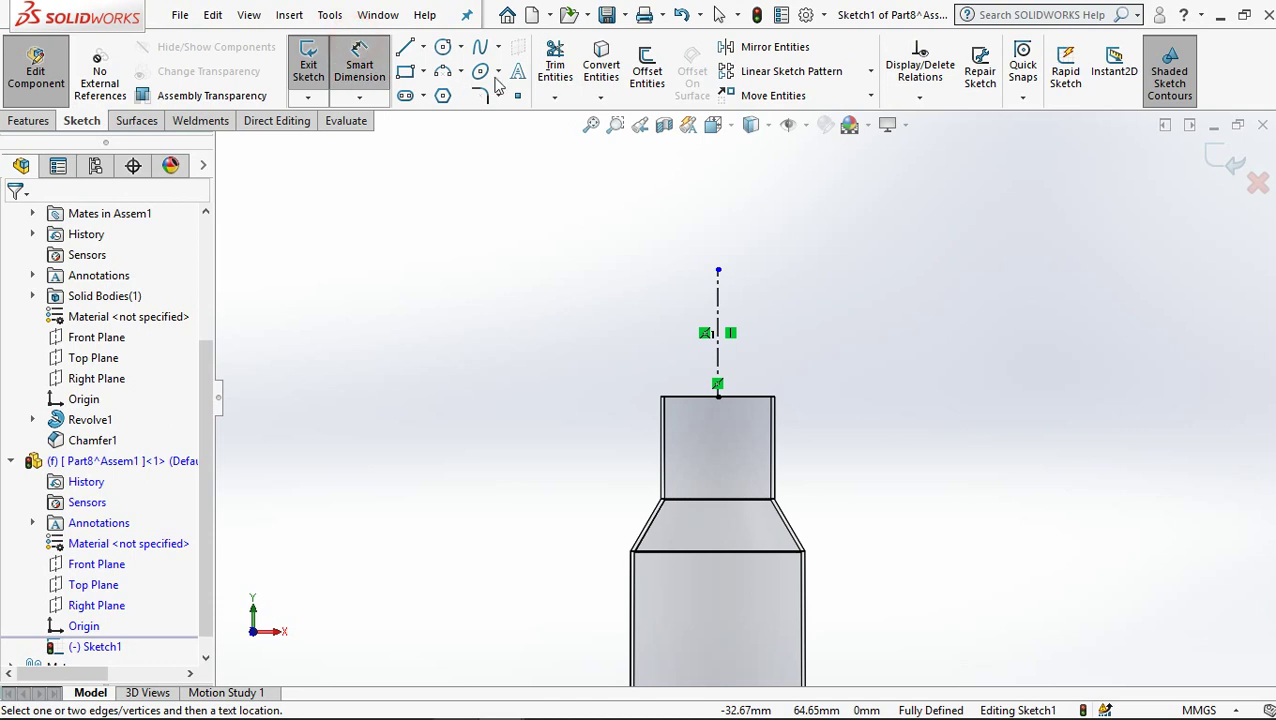
left_click(717, 272)
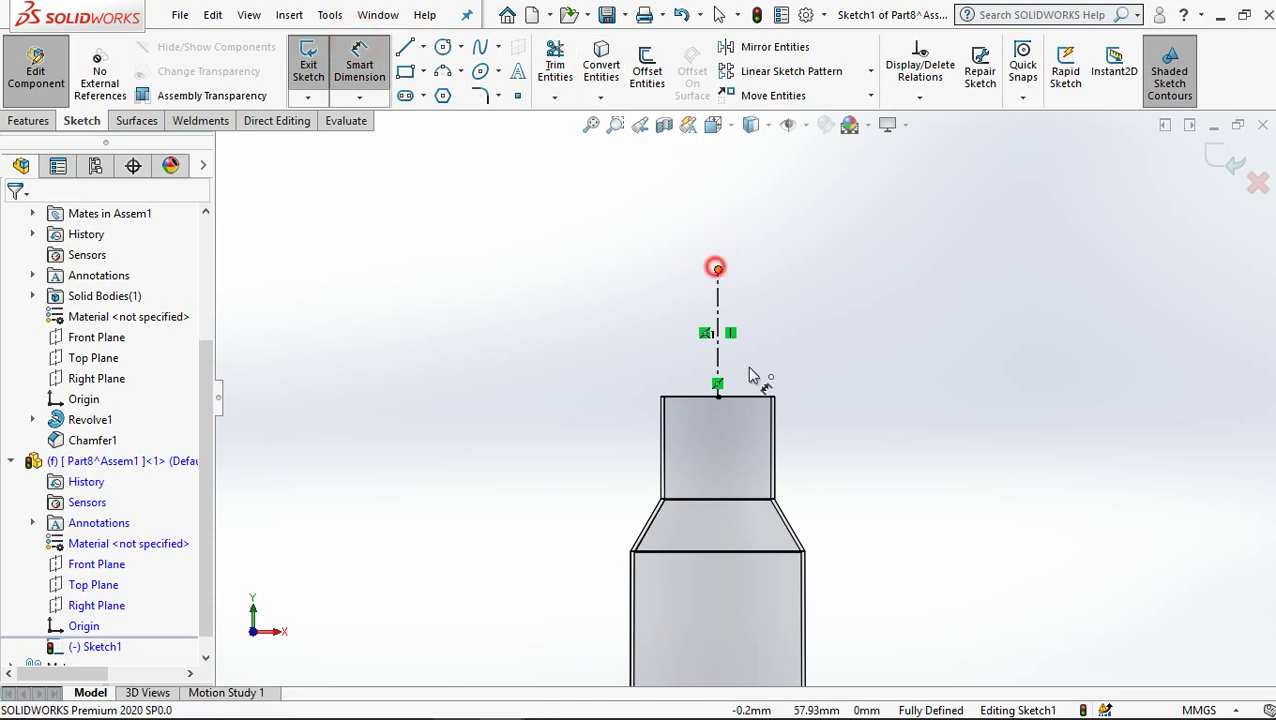
left_click(718, 395)
left_click(858, 322)
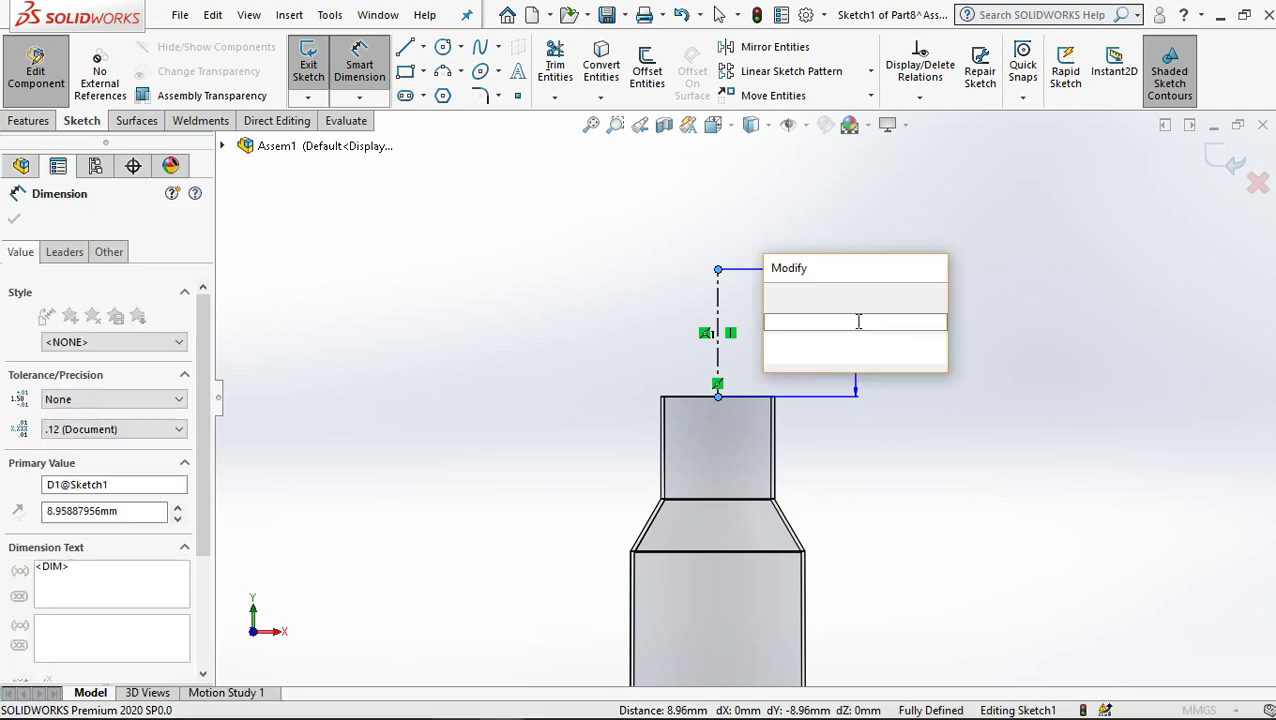
type("2.")
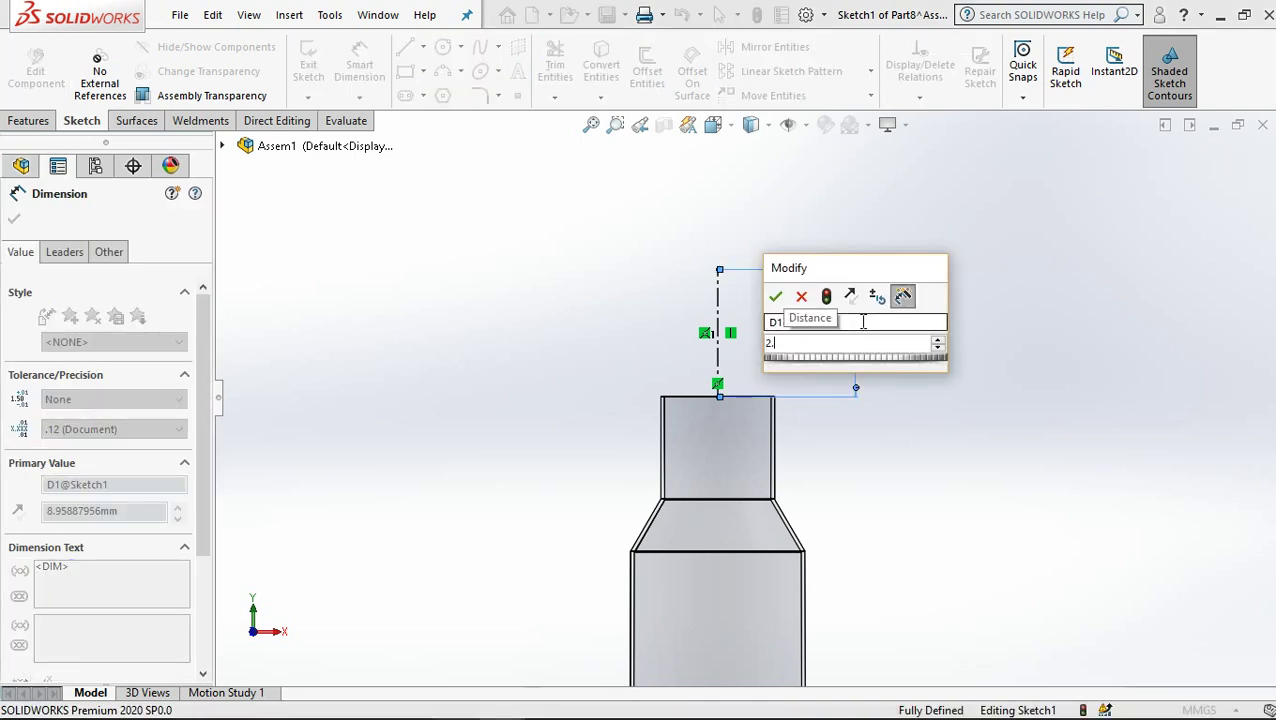
type("8")
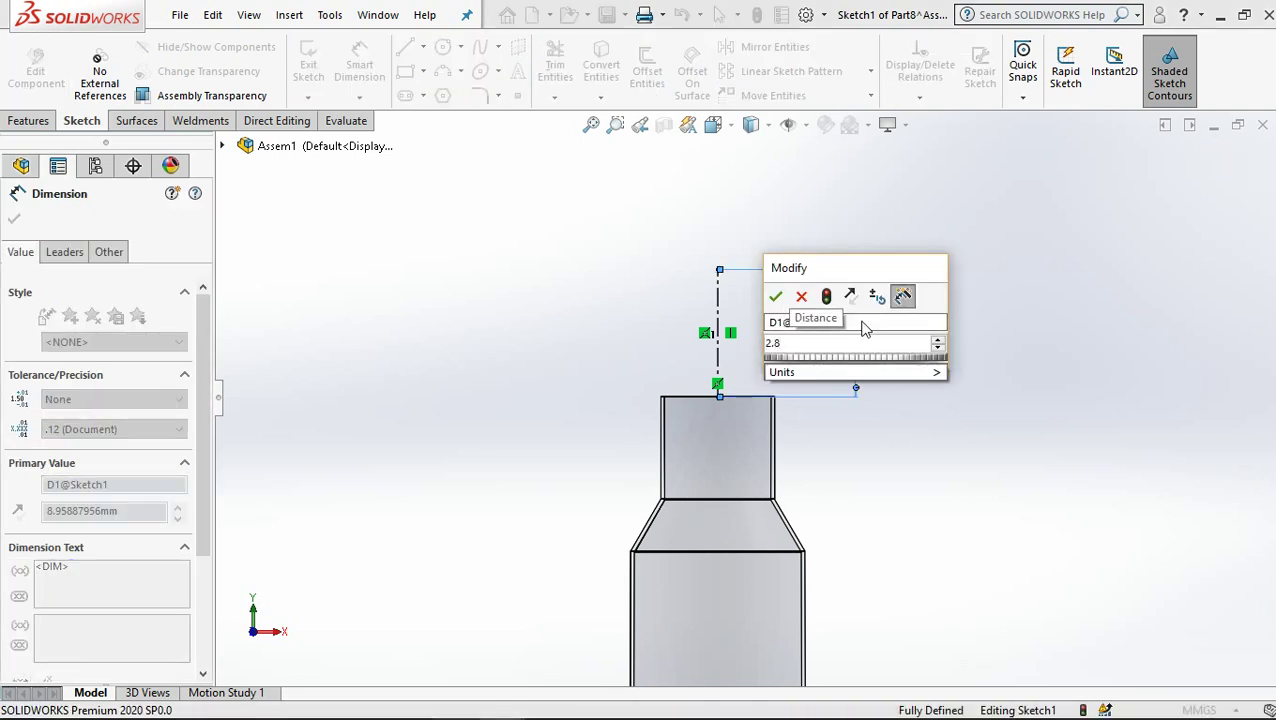
type("25")
type("-1")
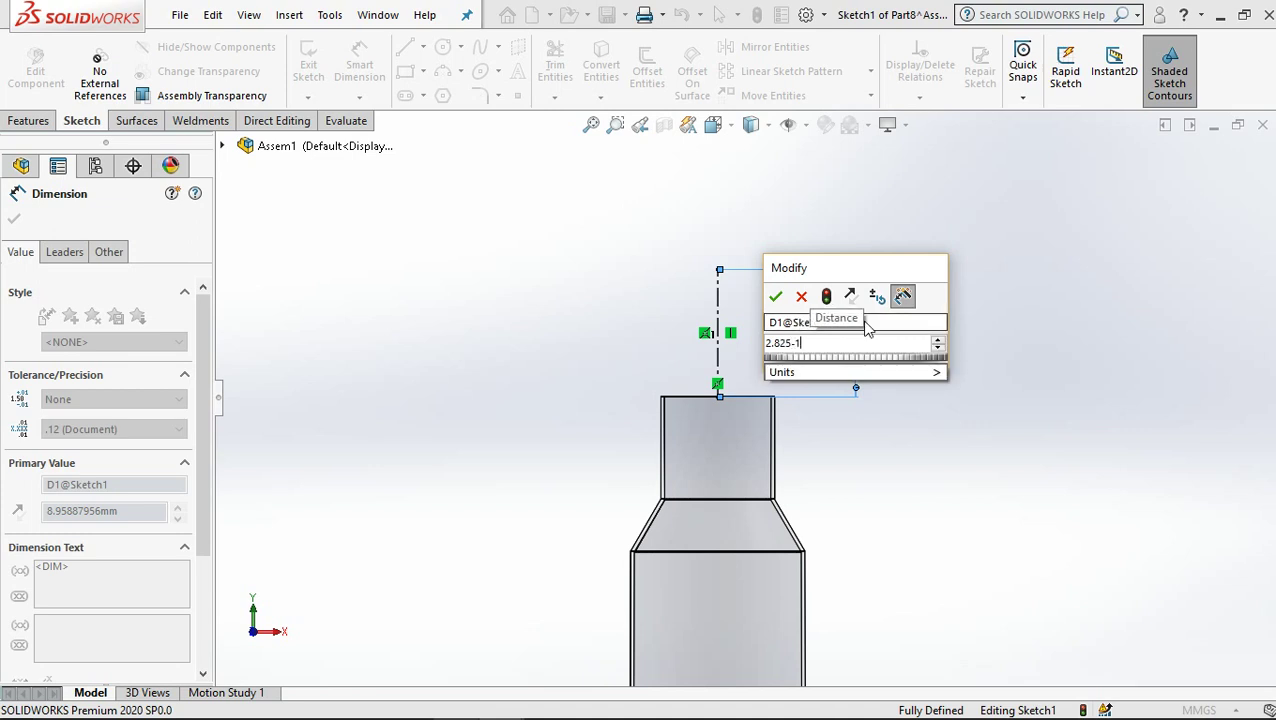
type(".9")
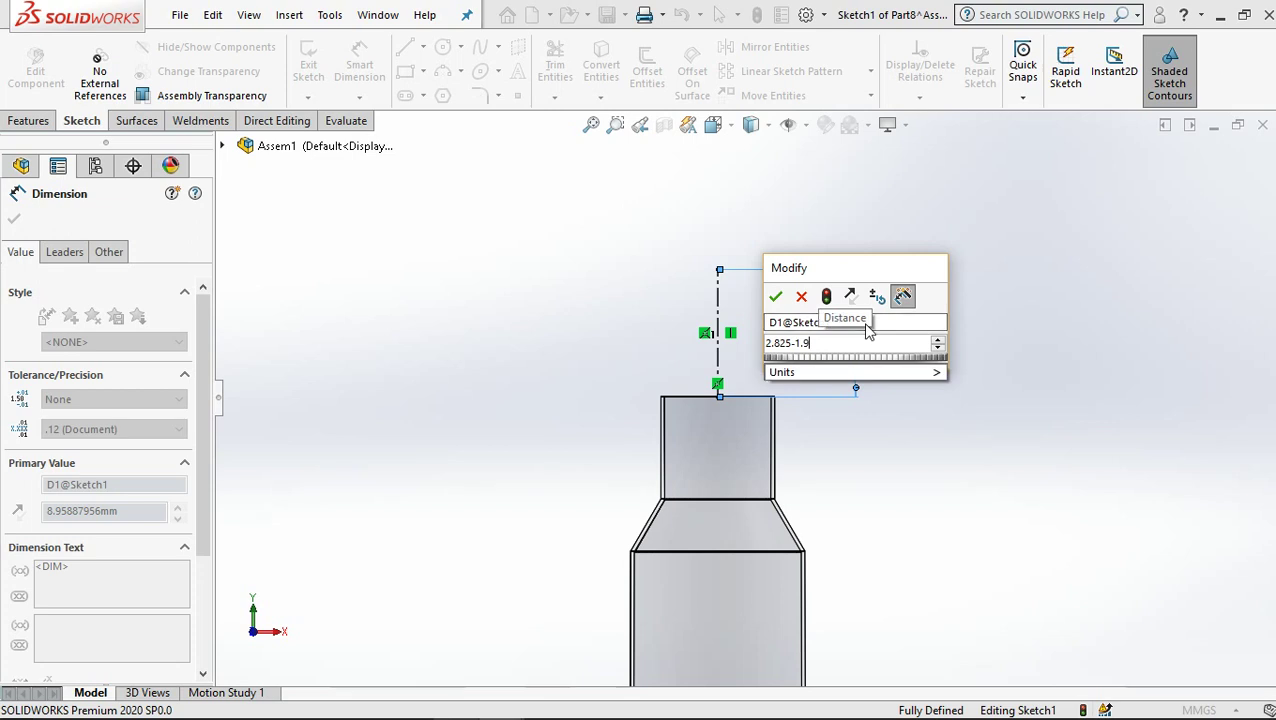
type("20")
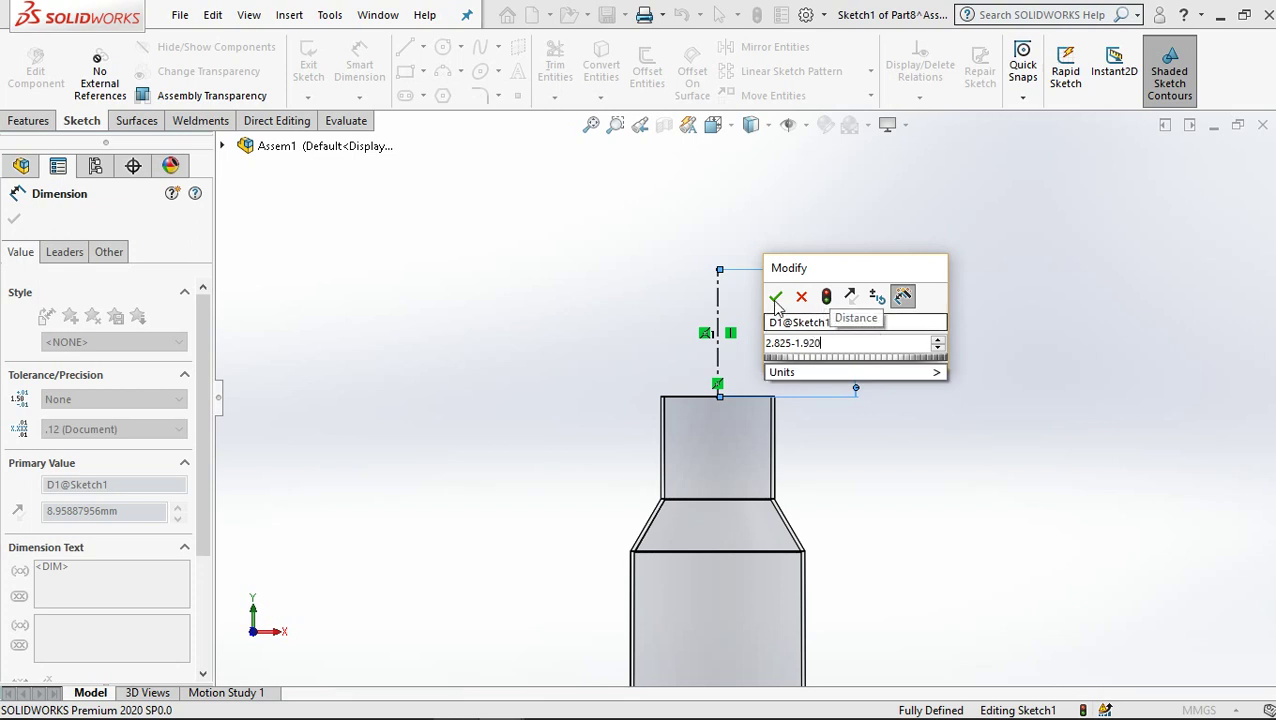
left_click(779, 296)
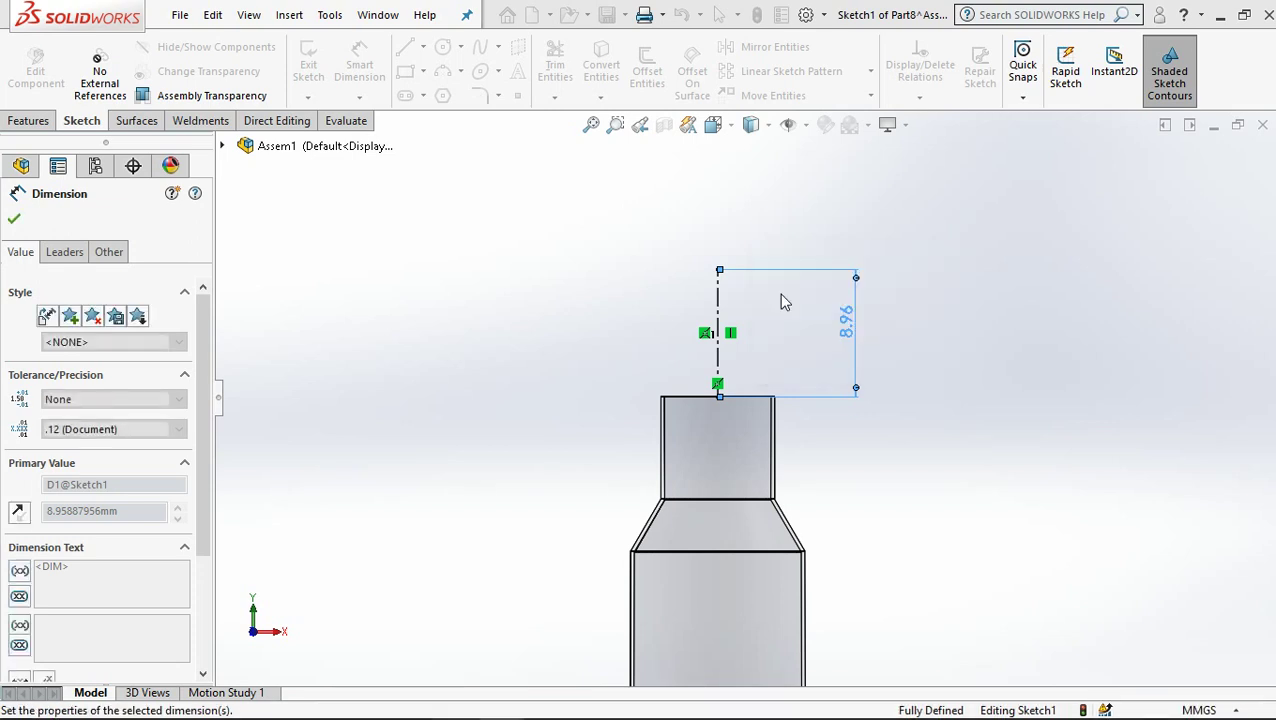
scroll(840, 392, "down", 2)
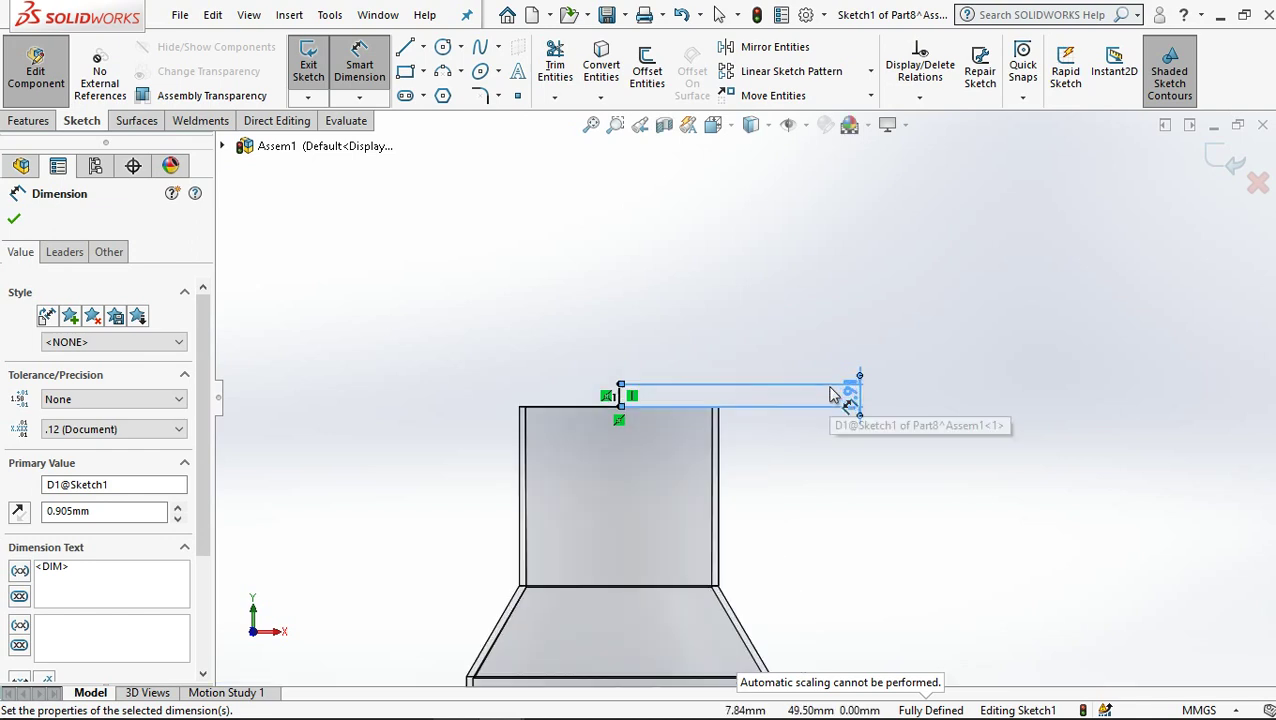
scroll(830, 395, "down", 2)
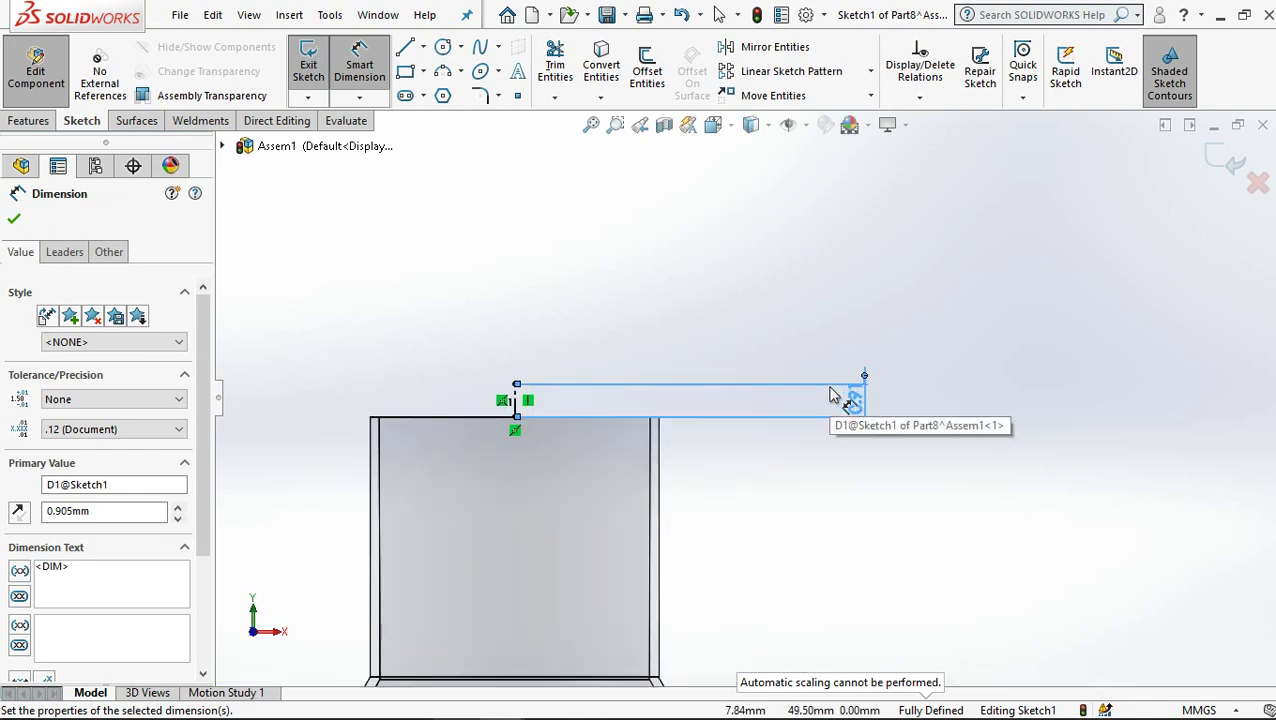
left_click(720, 17)
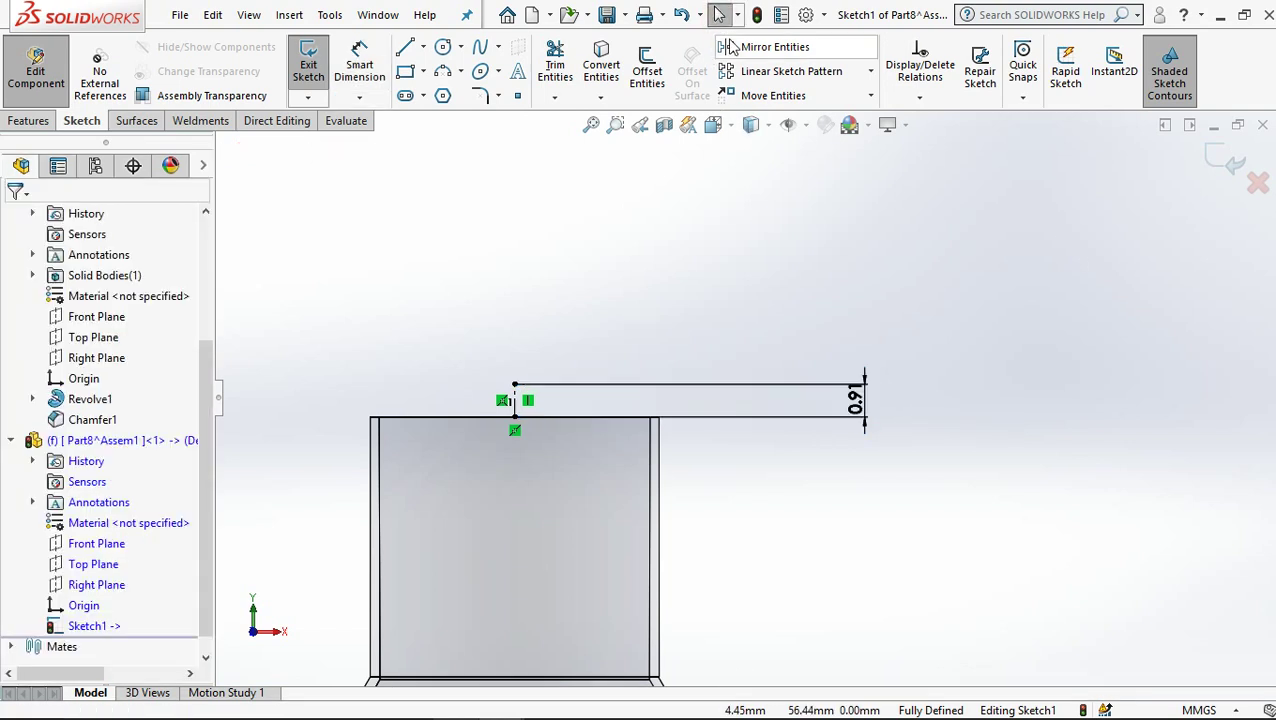
Step: Exit the sketch and delete Sketch1 from the design tree
left_click(1226, 157)
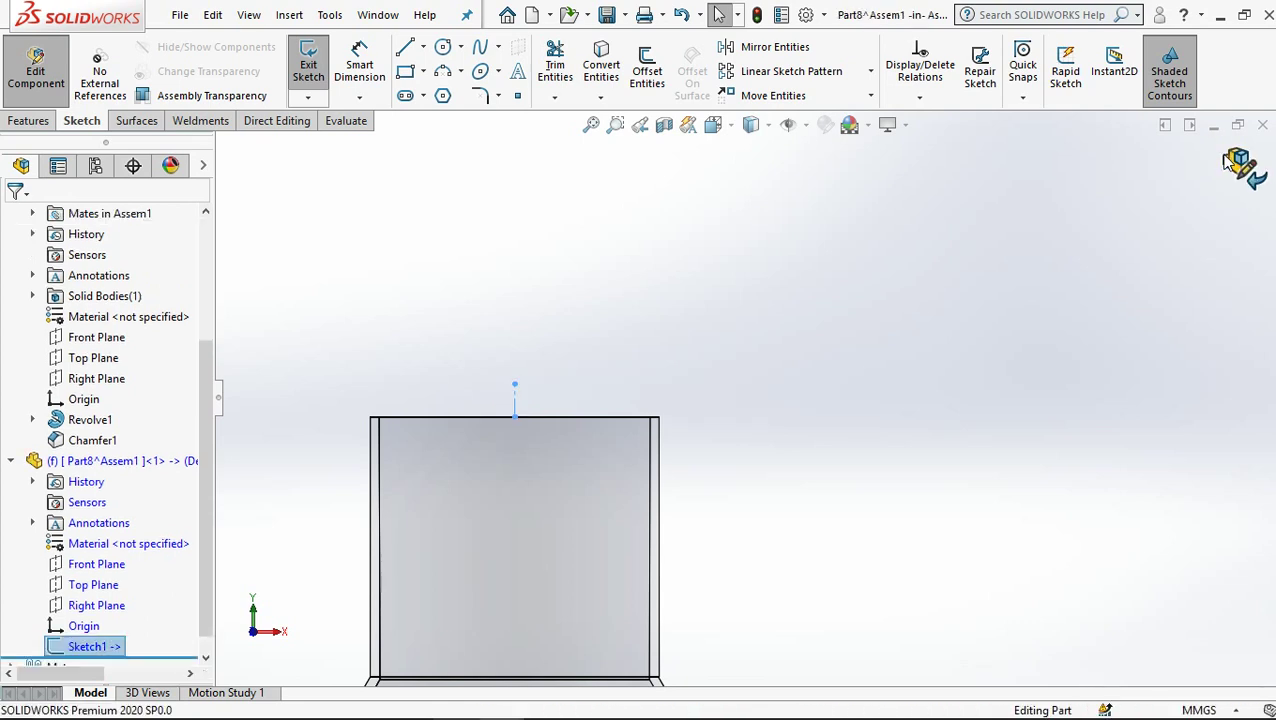
left_click(594, 352)
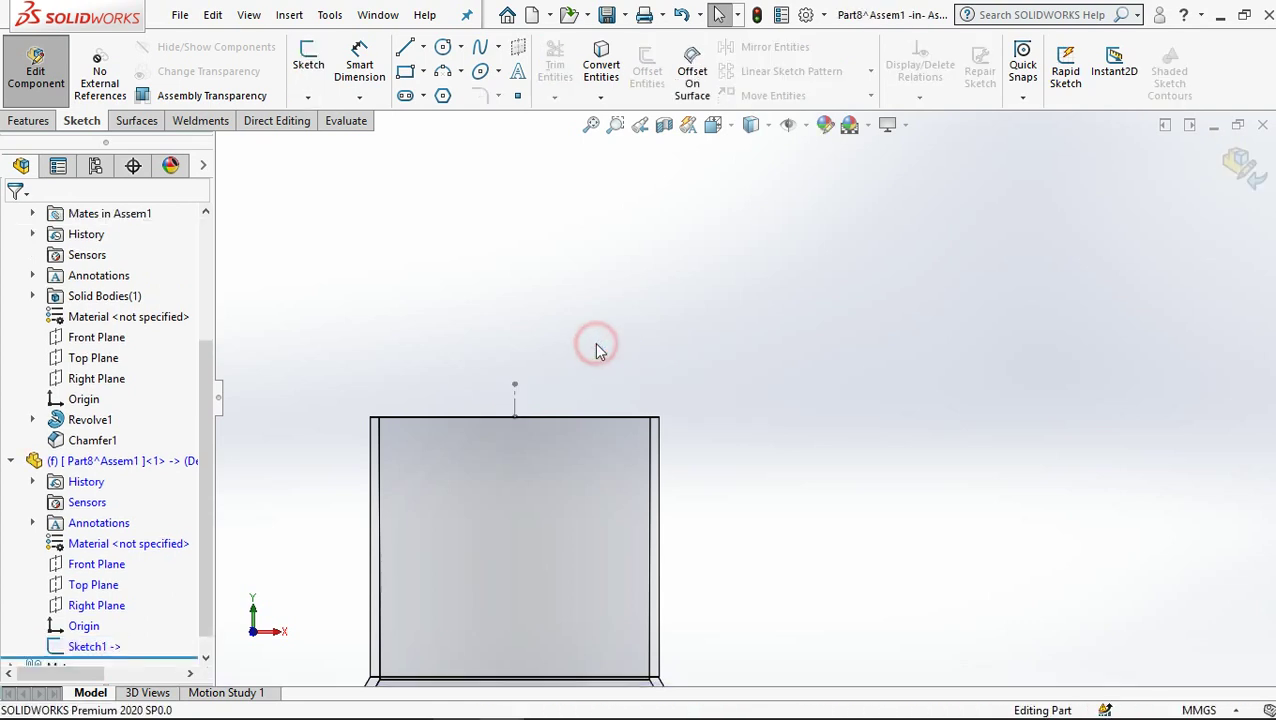
right_click(85, 648)
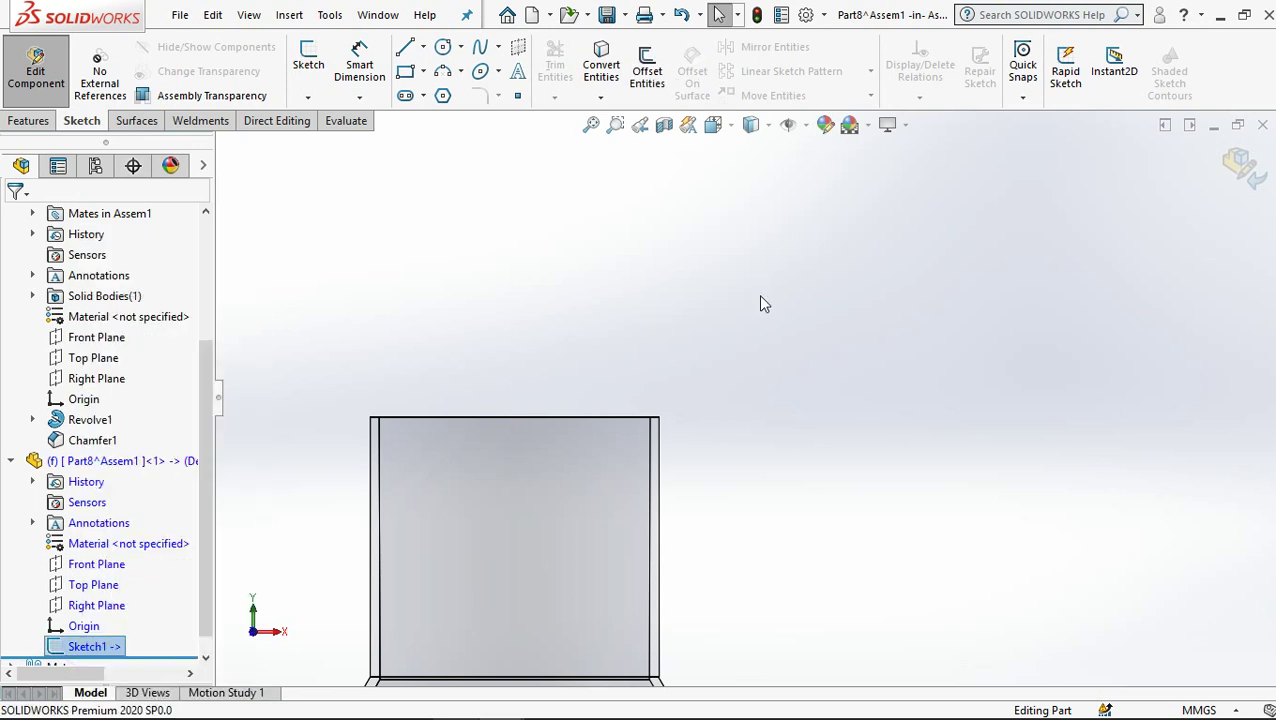
Step: Switch the part's document units to IPS (inch-pound-second)
left_click(1212, 712)
left_click(1126, 657)
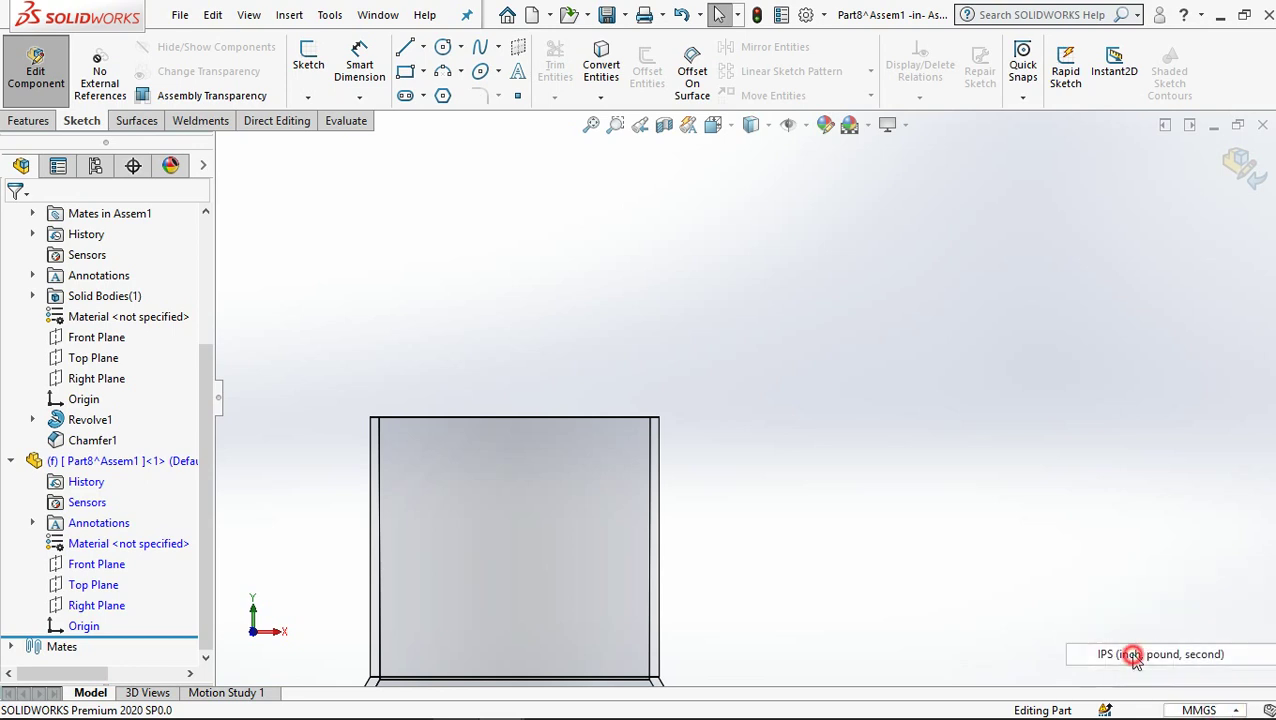
left_click(1100, 545)
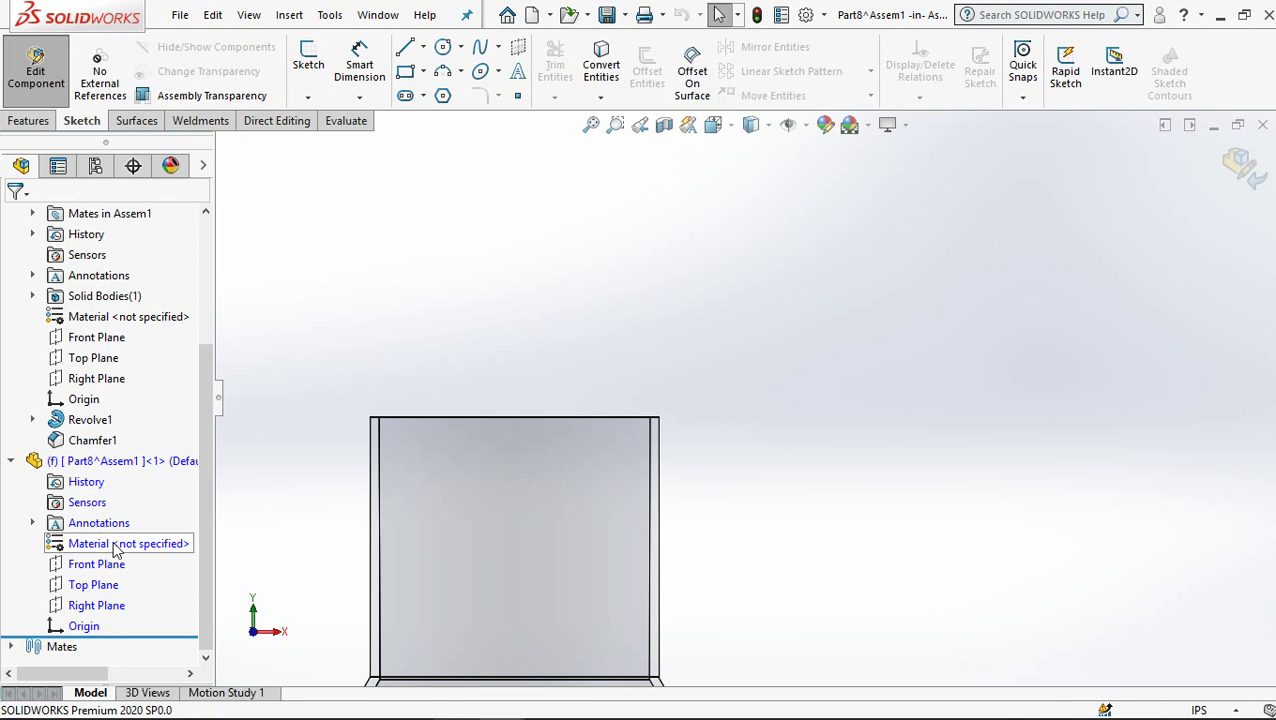
left_click(96, 564)
Step: Sketch on the Front Plane a vertical centerline rising from the case mouth's centre
left_click(308, 62)
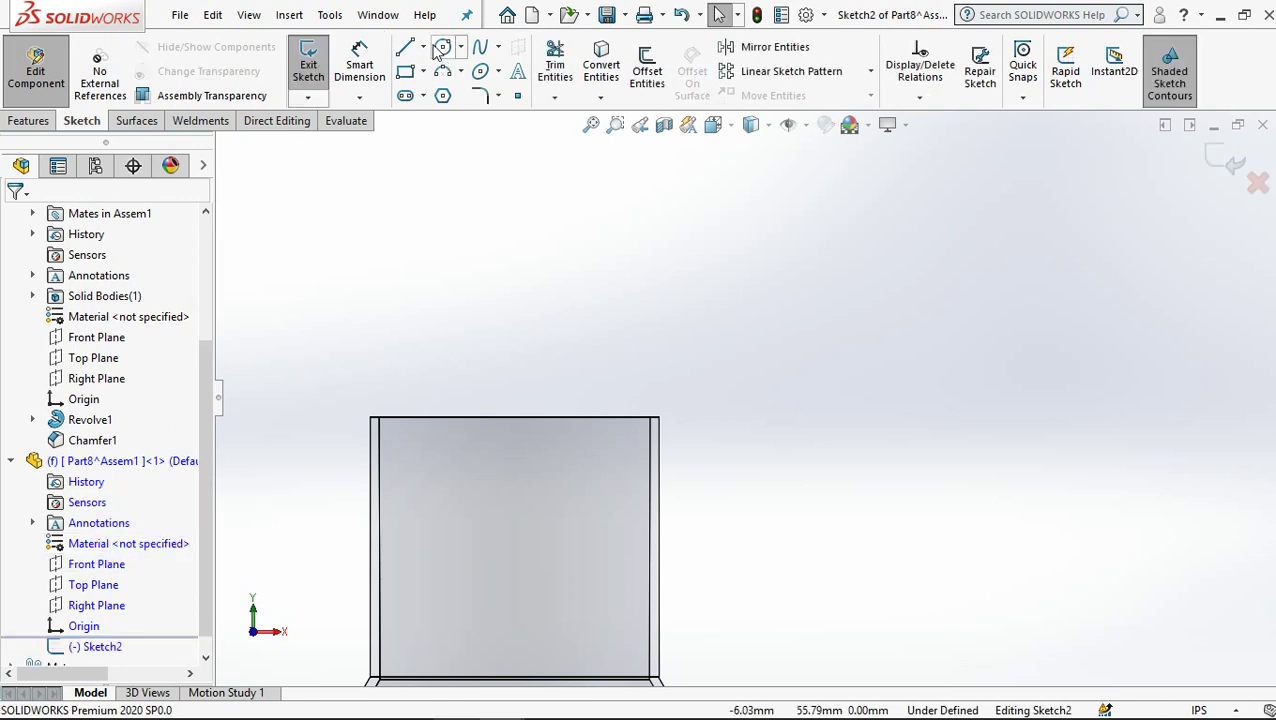
left_click(423, 47)
left_click(440, 94)
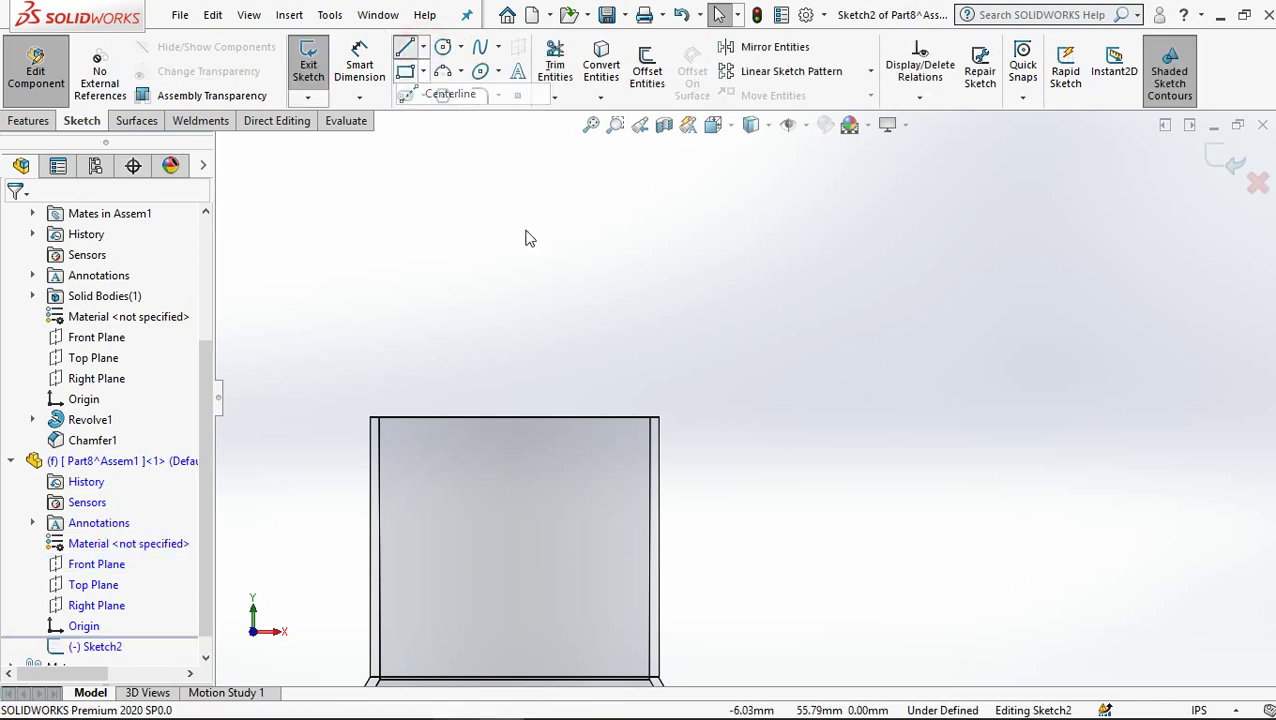
left_click(513, 416)
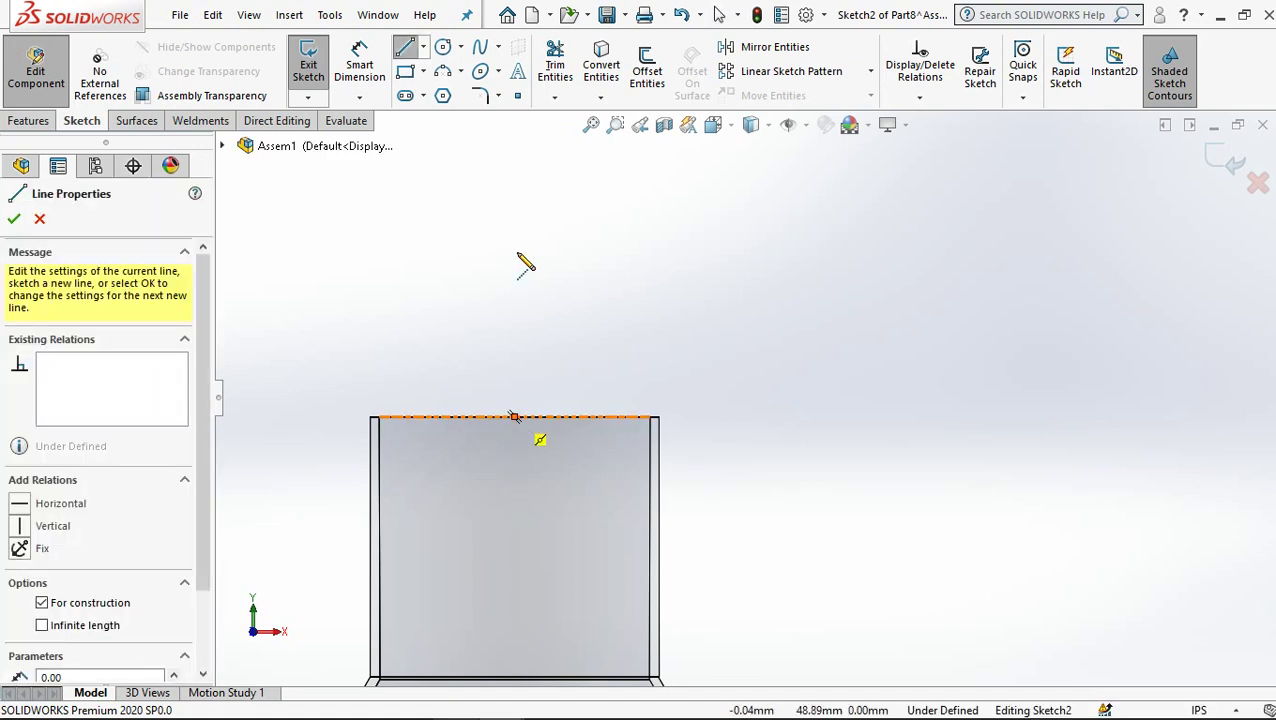
left_click(720, 14)
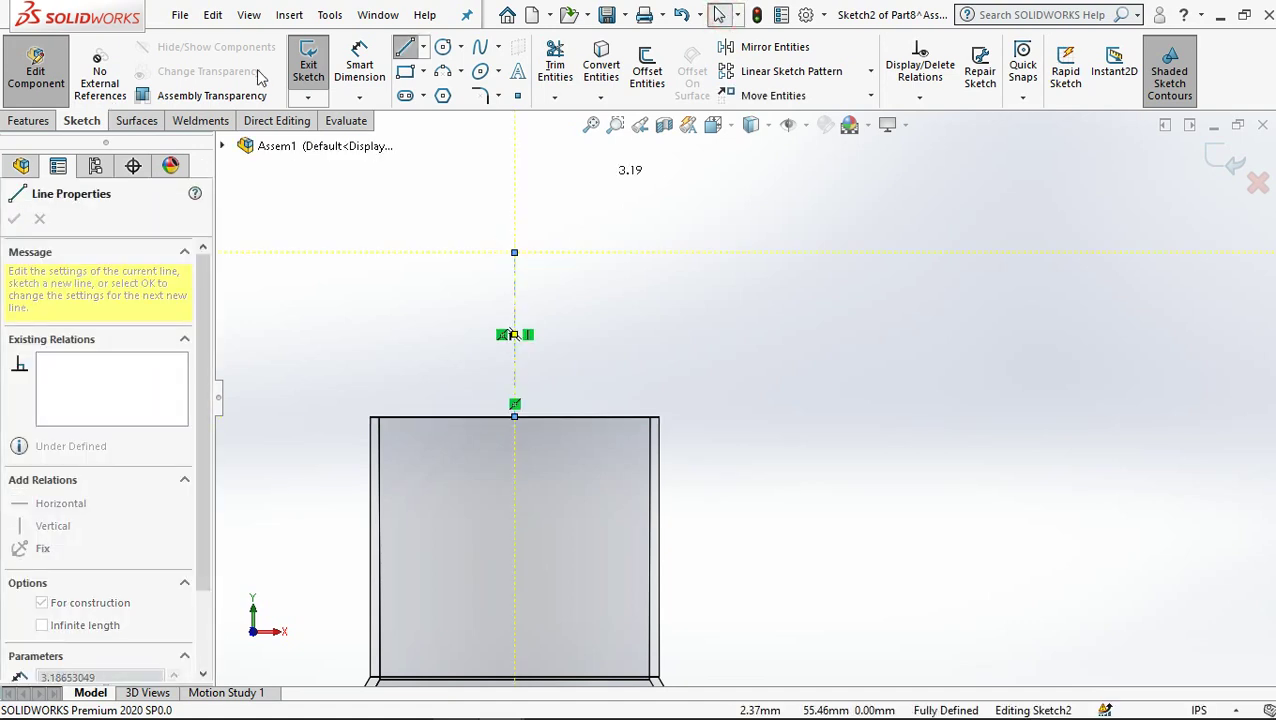
Step: Dimension the centerline's length as 2.825-1.92 (0.905 in)
left_click(359, 65)
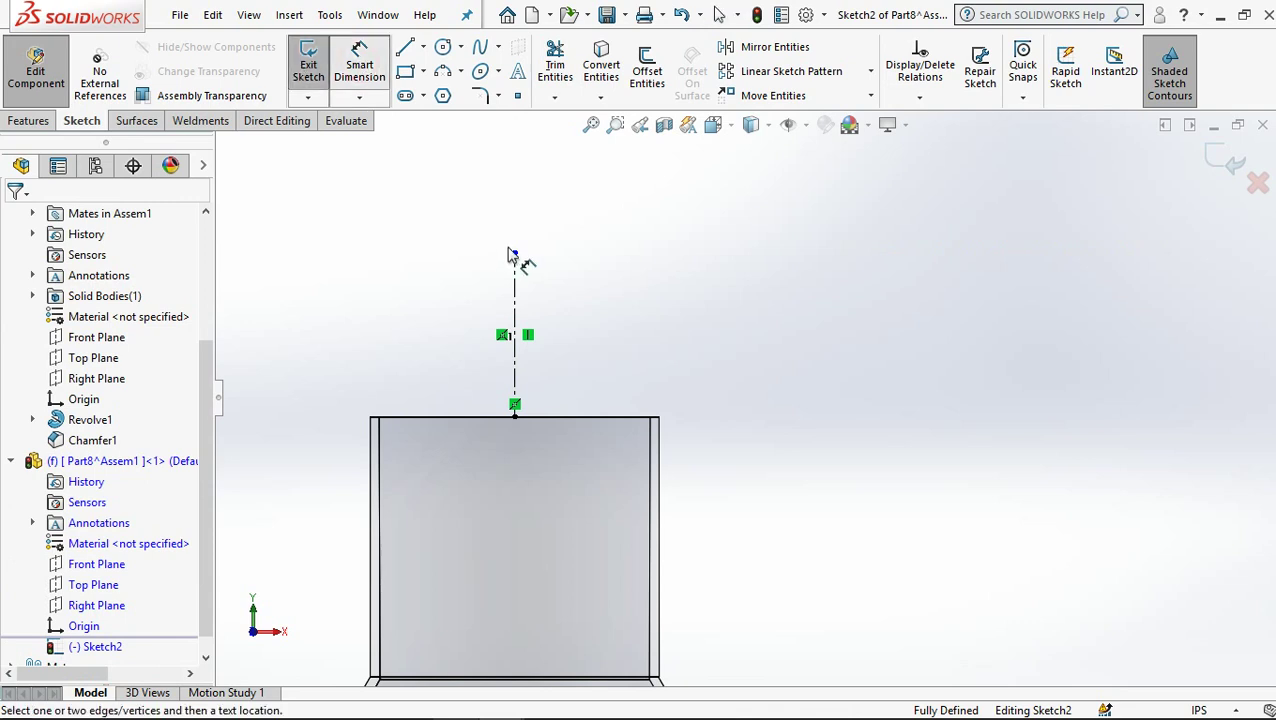
left_click(510, 252)
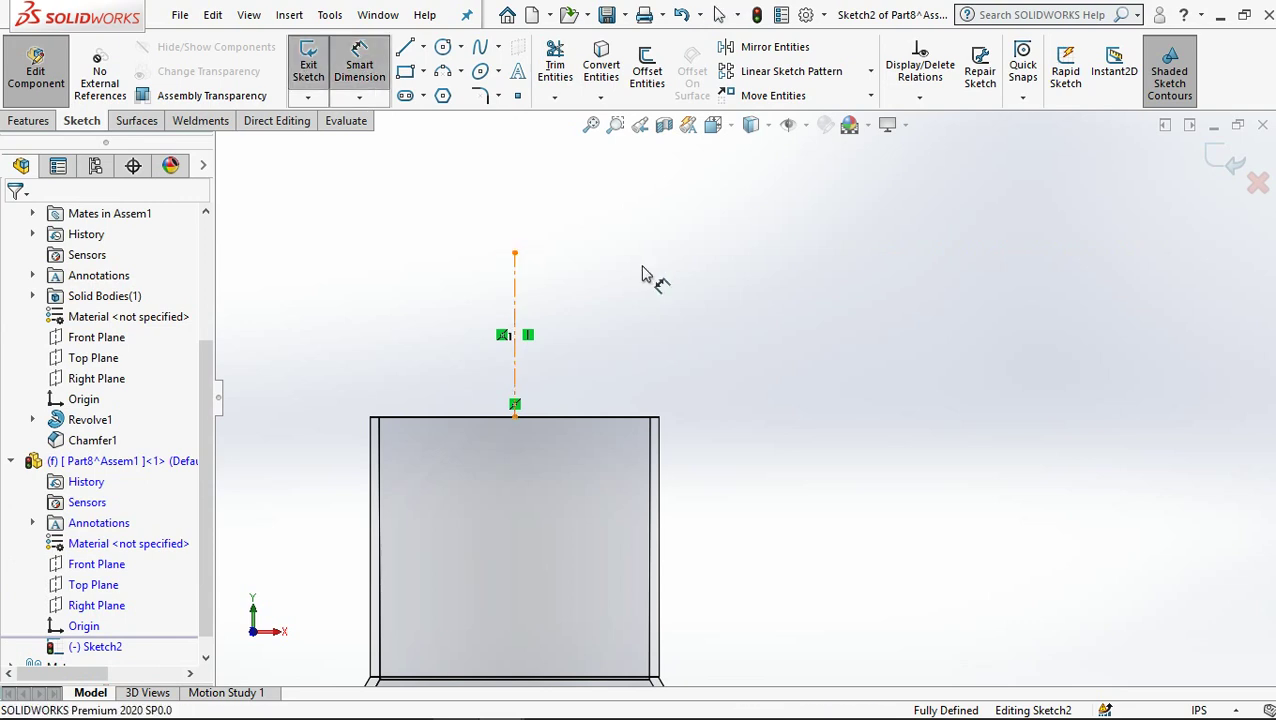
left_click(645, 275)
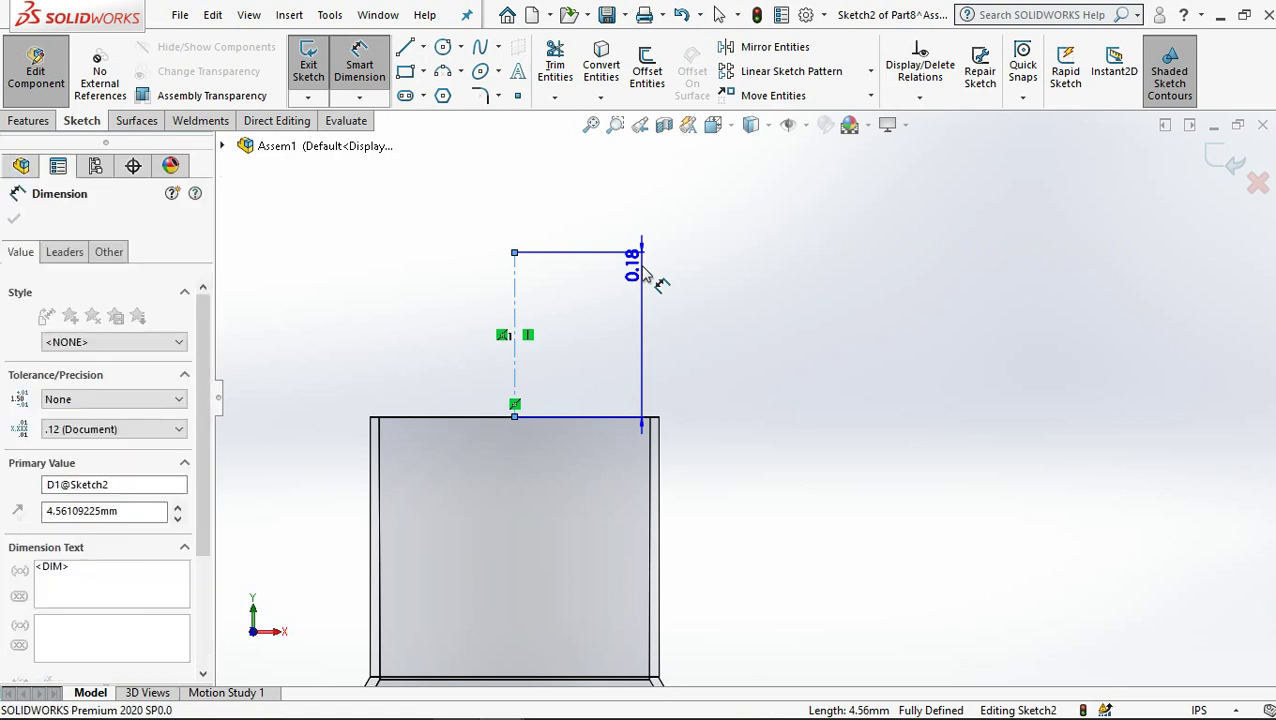
type("2.8")
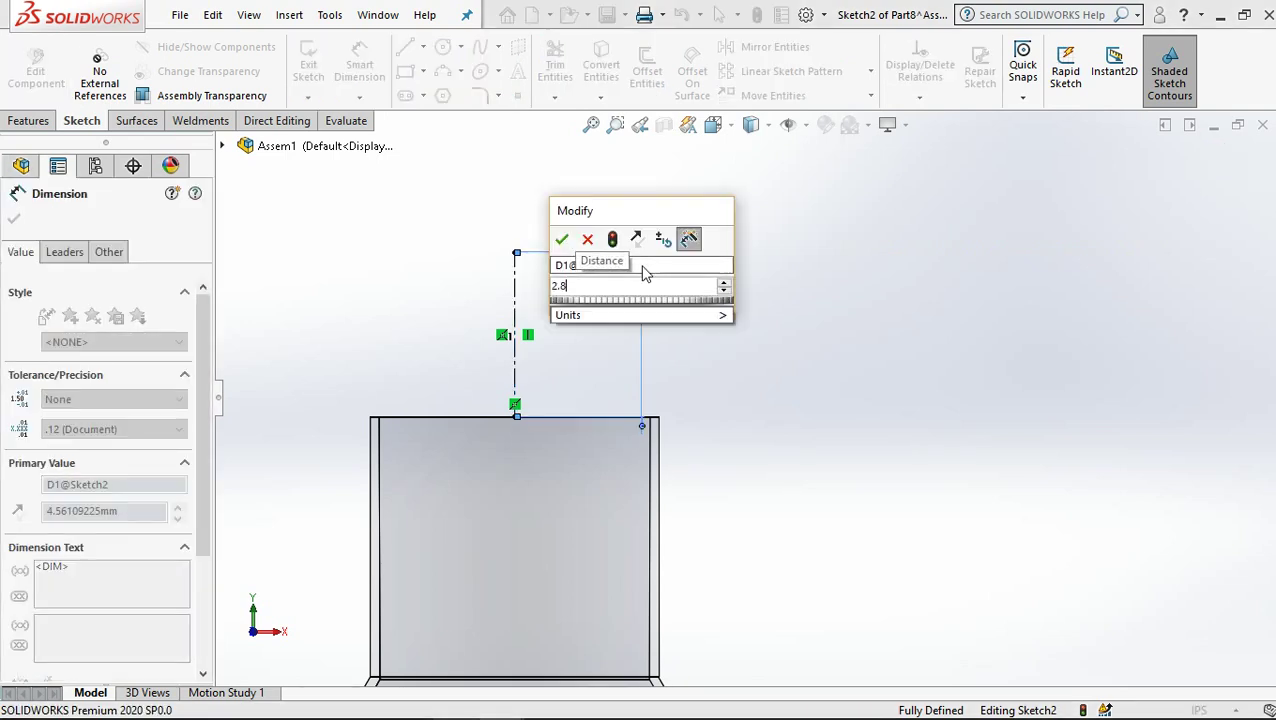
type("25")
type("-")
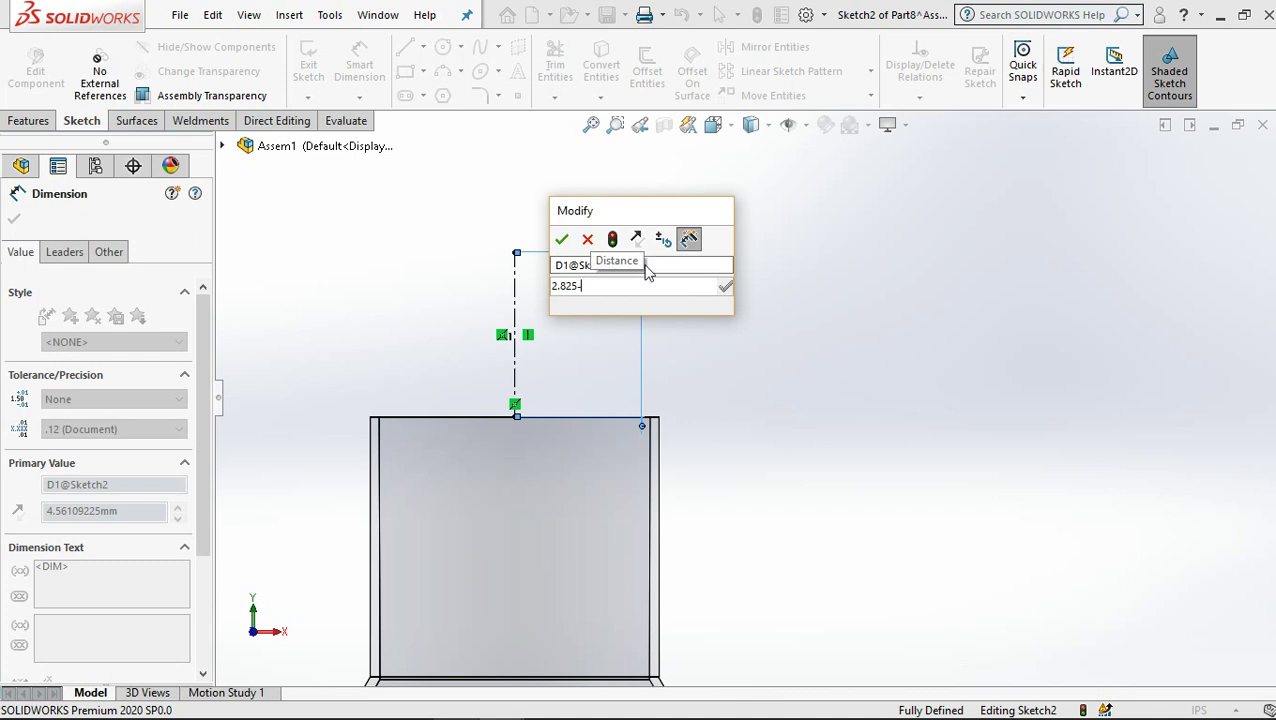
type("1.")
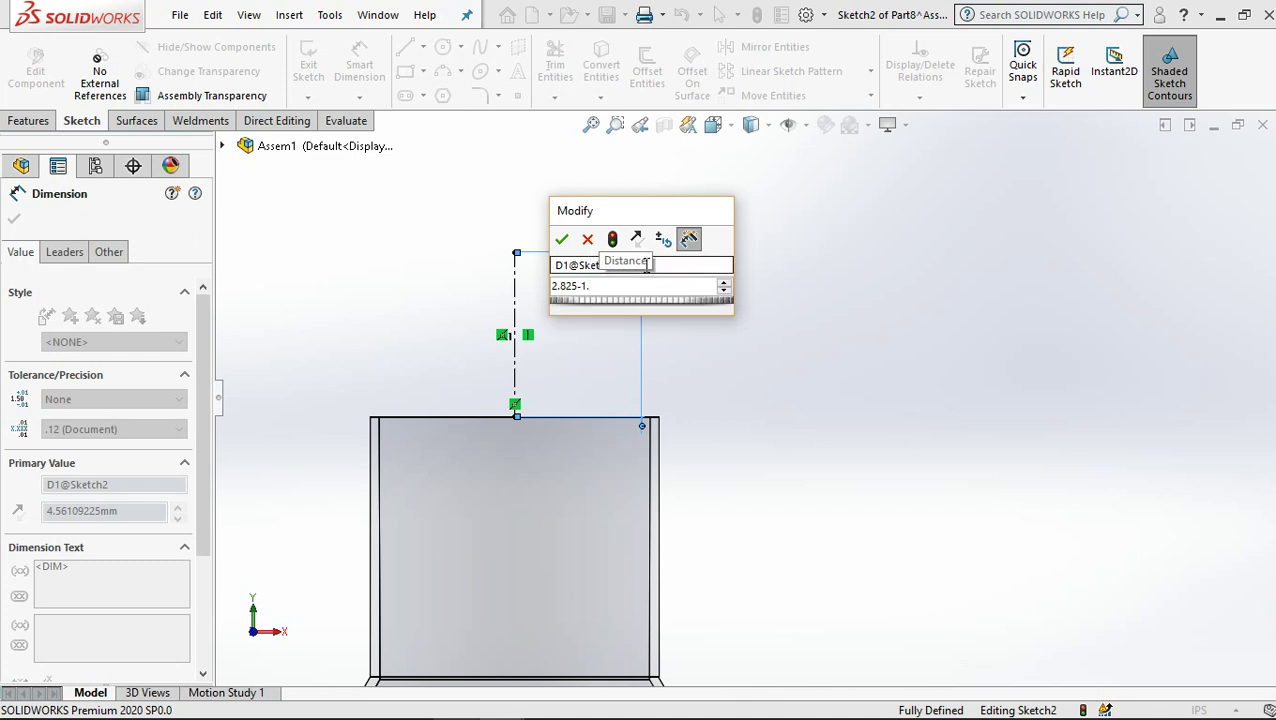
type("920")
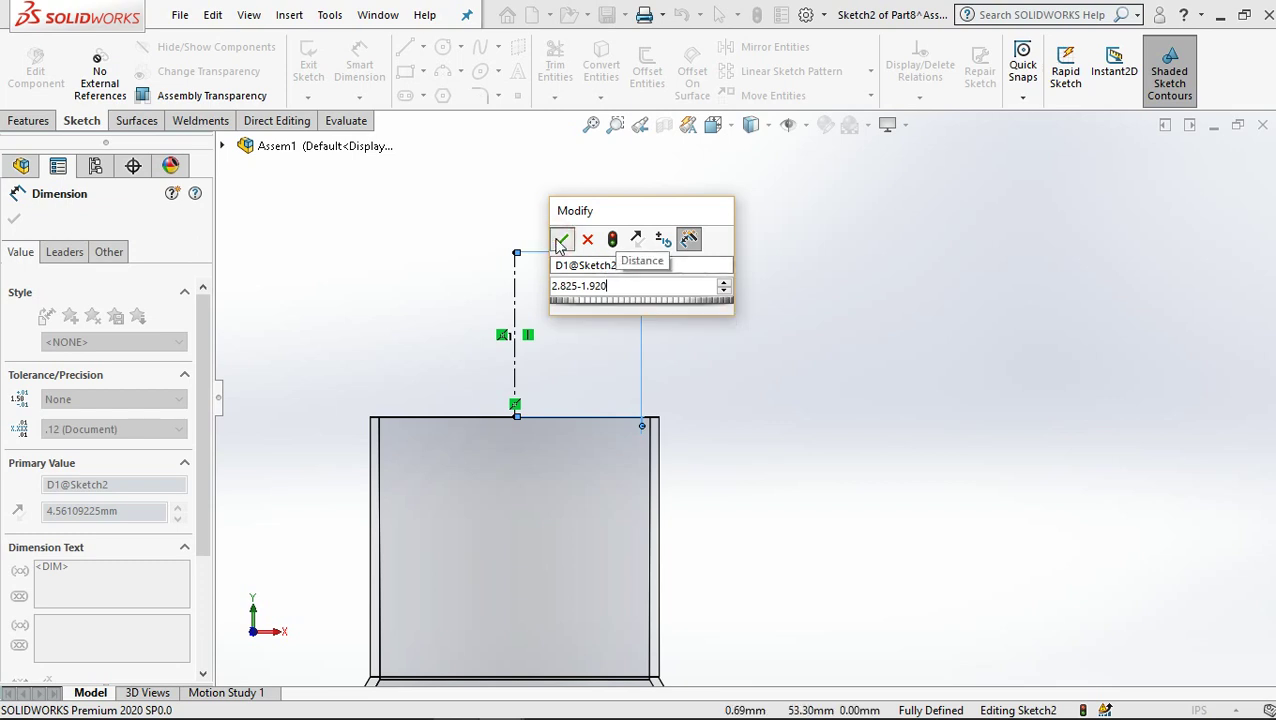
left_click(560, 240)
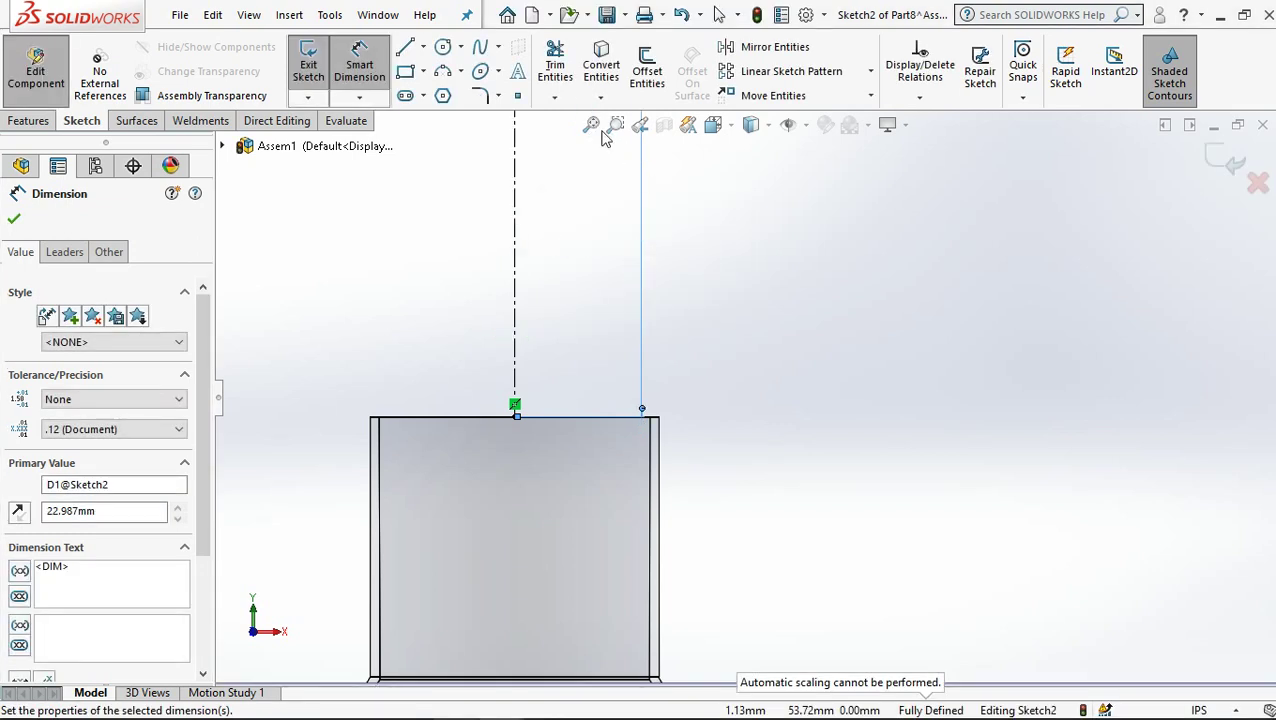
scroll(746, 299, "up", 2)
scroll(746, 299, "up", 3)
scroll(746, 297, "up", 2)
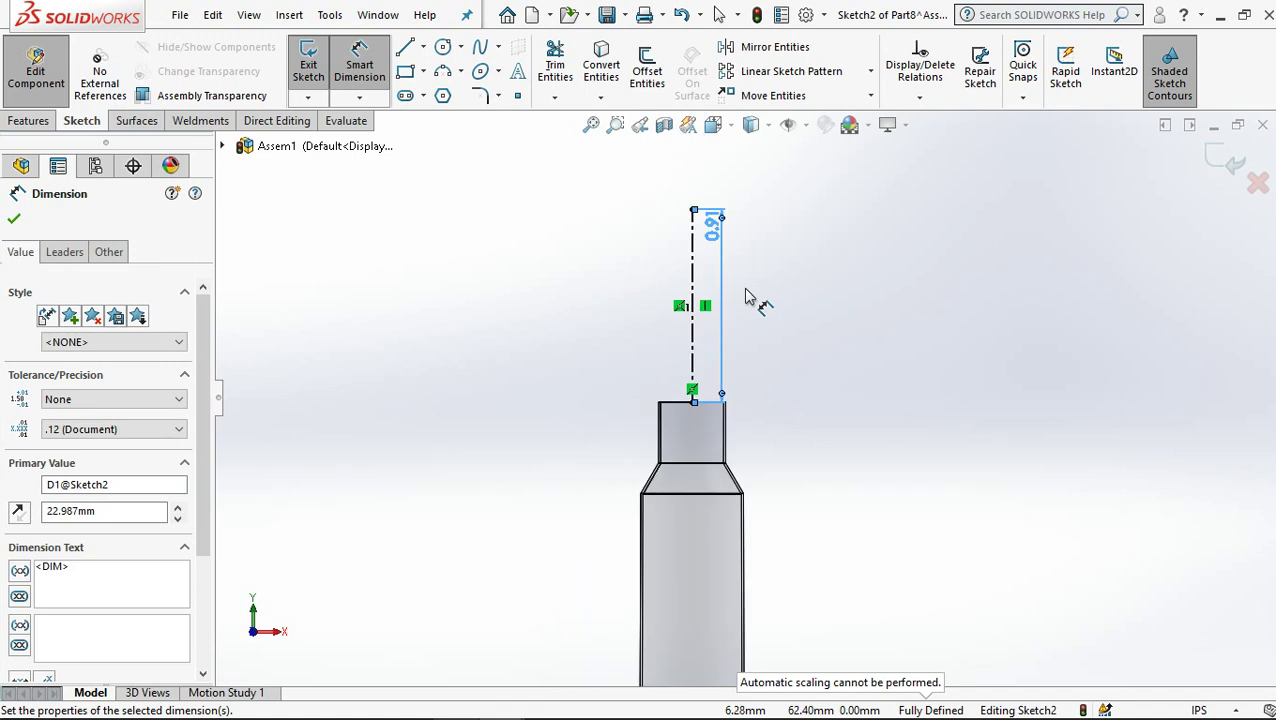
left_click(826, 272)
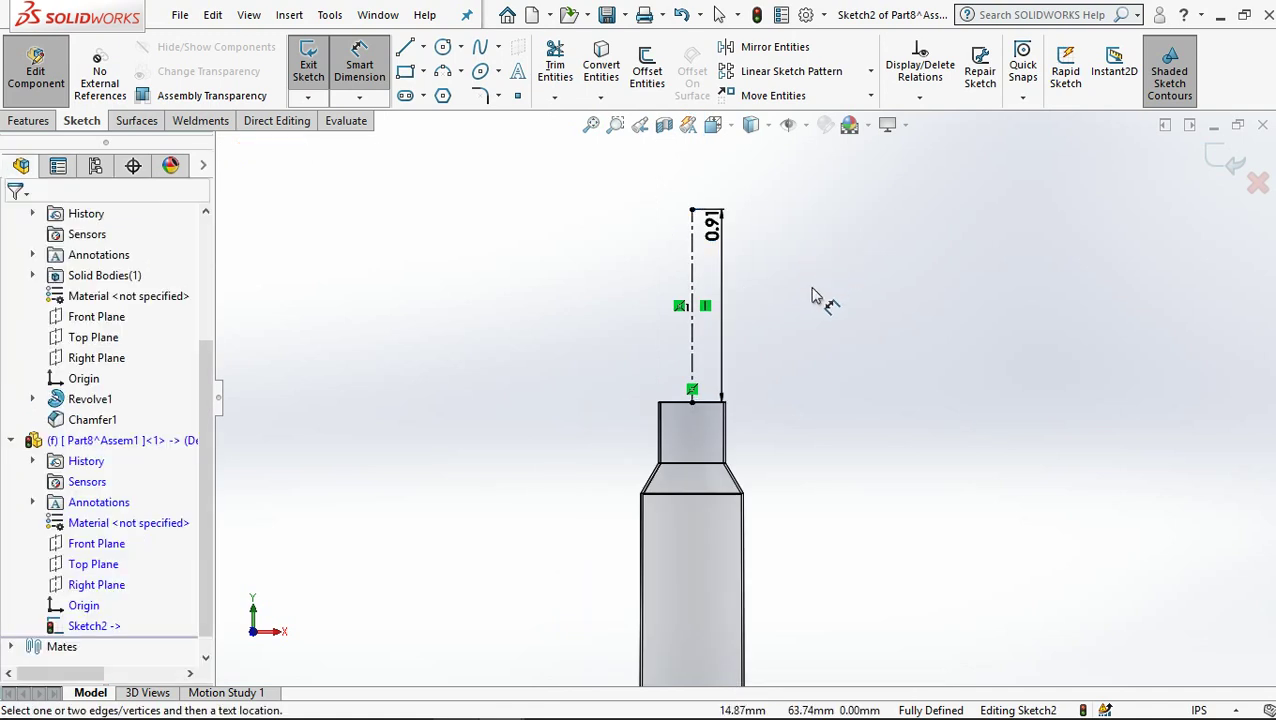
scroll(828, 276, "down", 1)
scroll(826, 278, "down", 1)
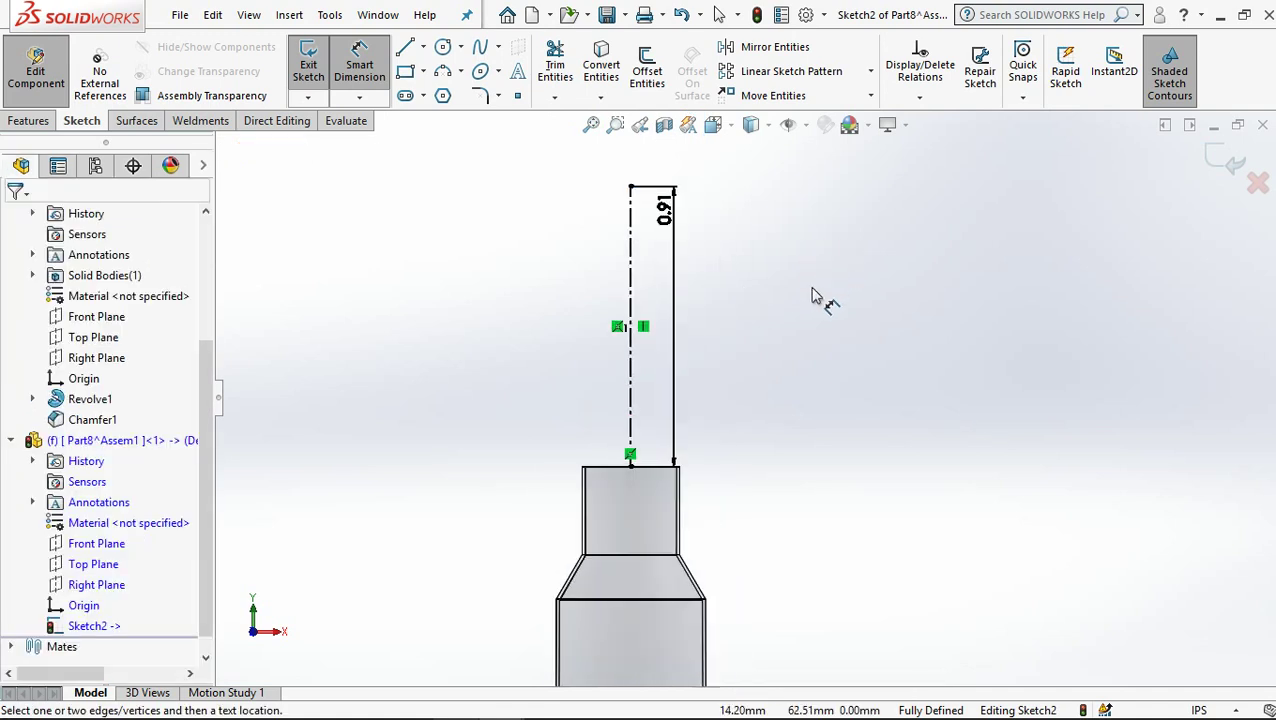
left_click(719, 15)
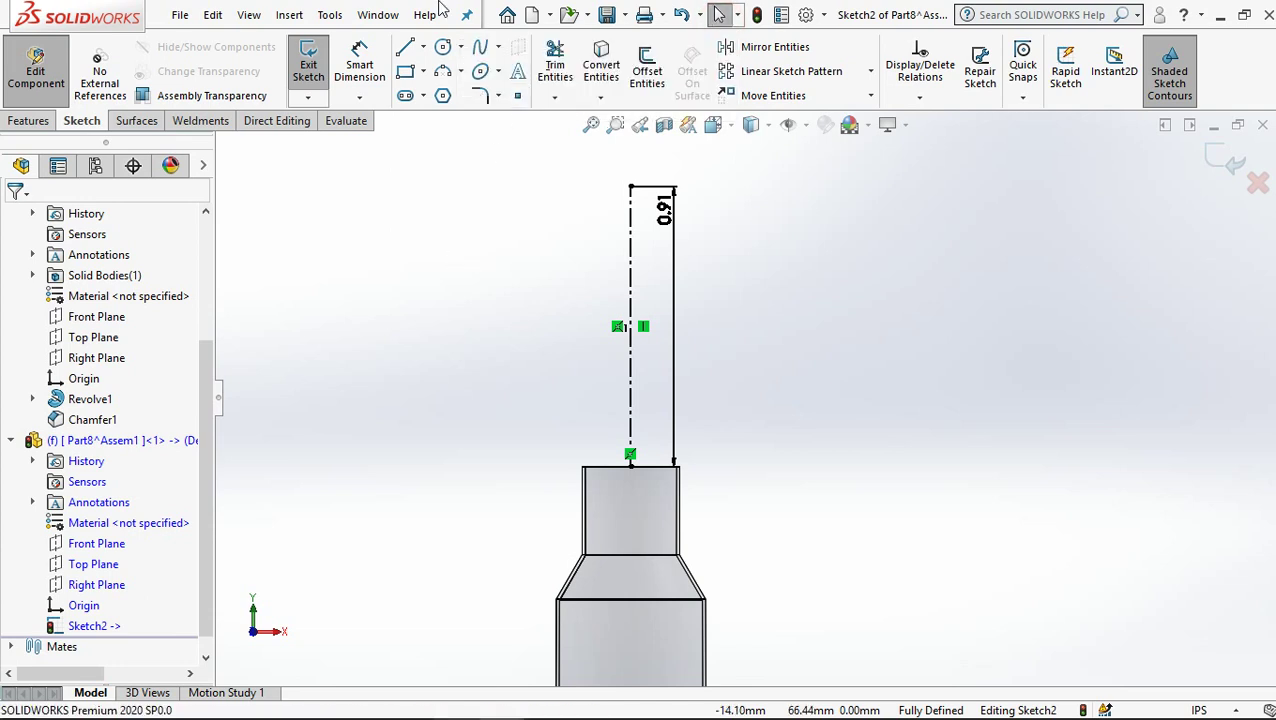
Step: Draw a spline from the neck's upper outer corner through a midpoint to the centerline's top
left_click(480, 47)
scroll(584, 468, "down", 4)
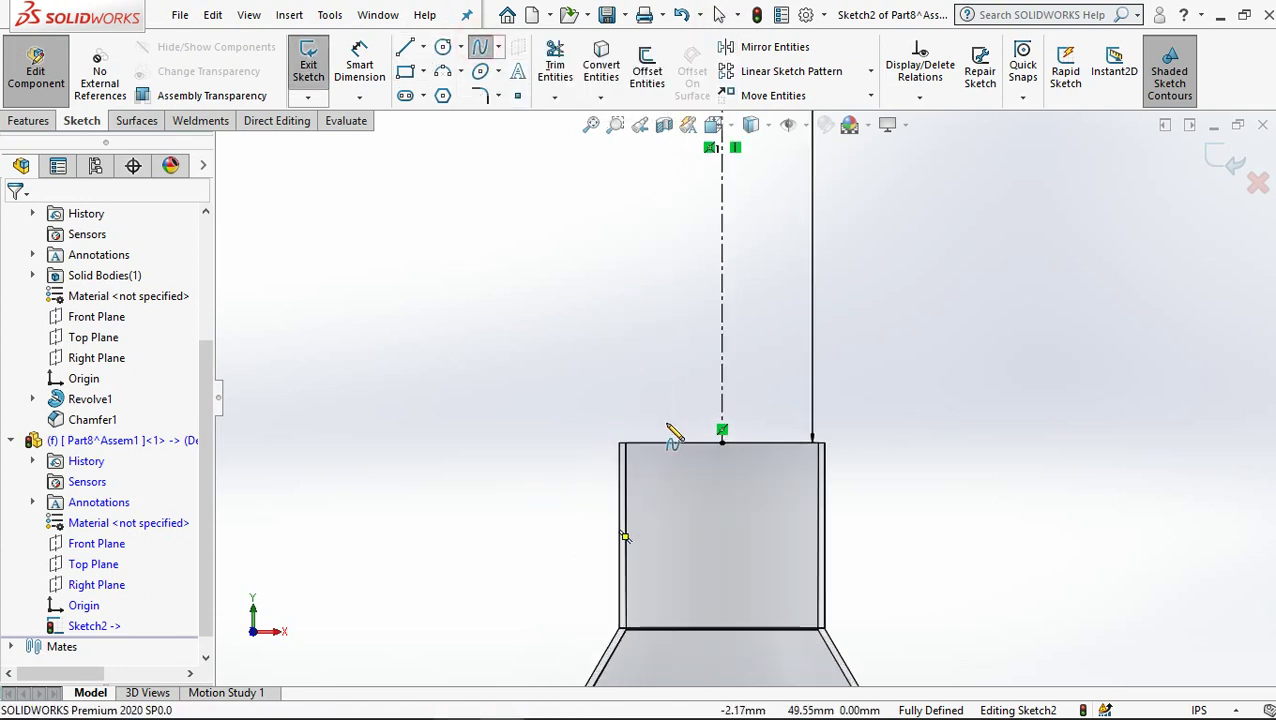
scroll(590, 462, "down", 4)
left_click(602, 460)
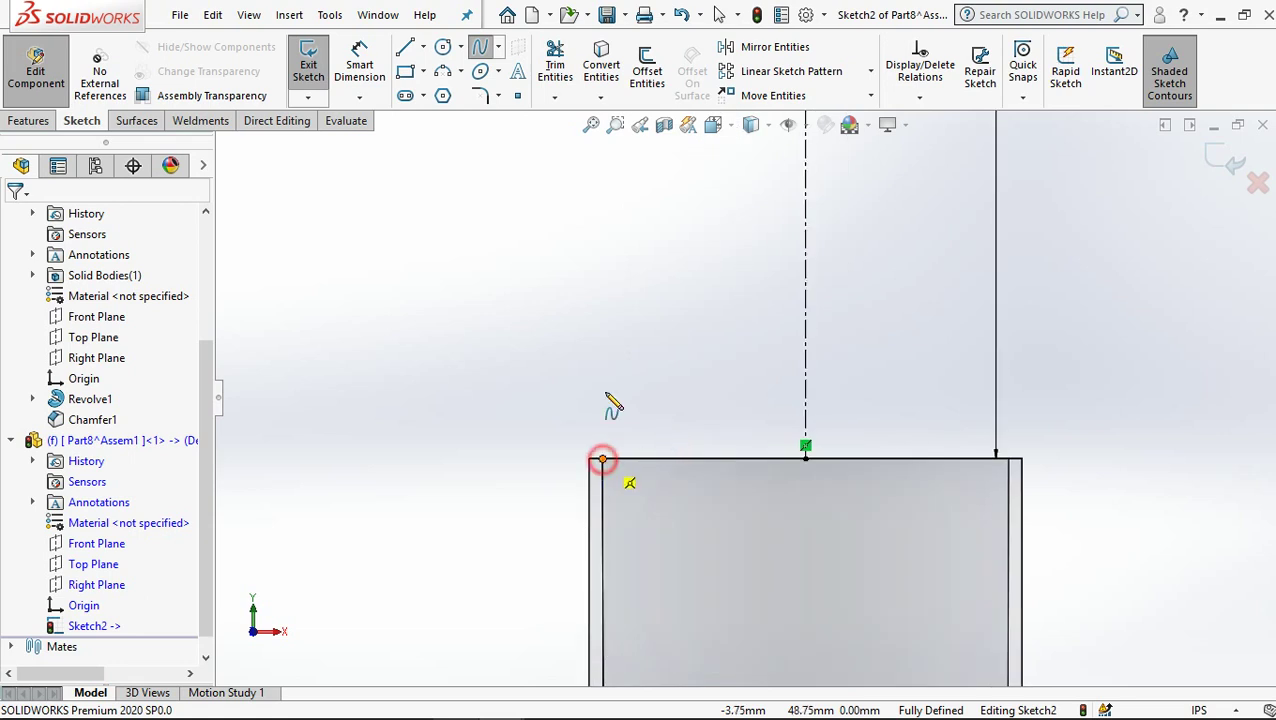
scroll(806, 228, "up", 3)
left_click(764, 251)
scroll(792, 200, "up", 3)
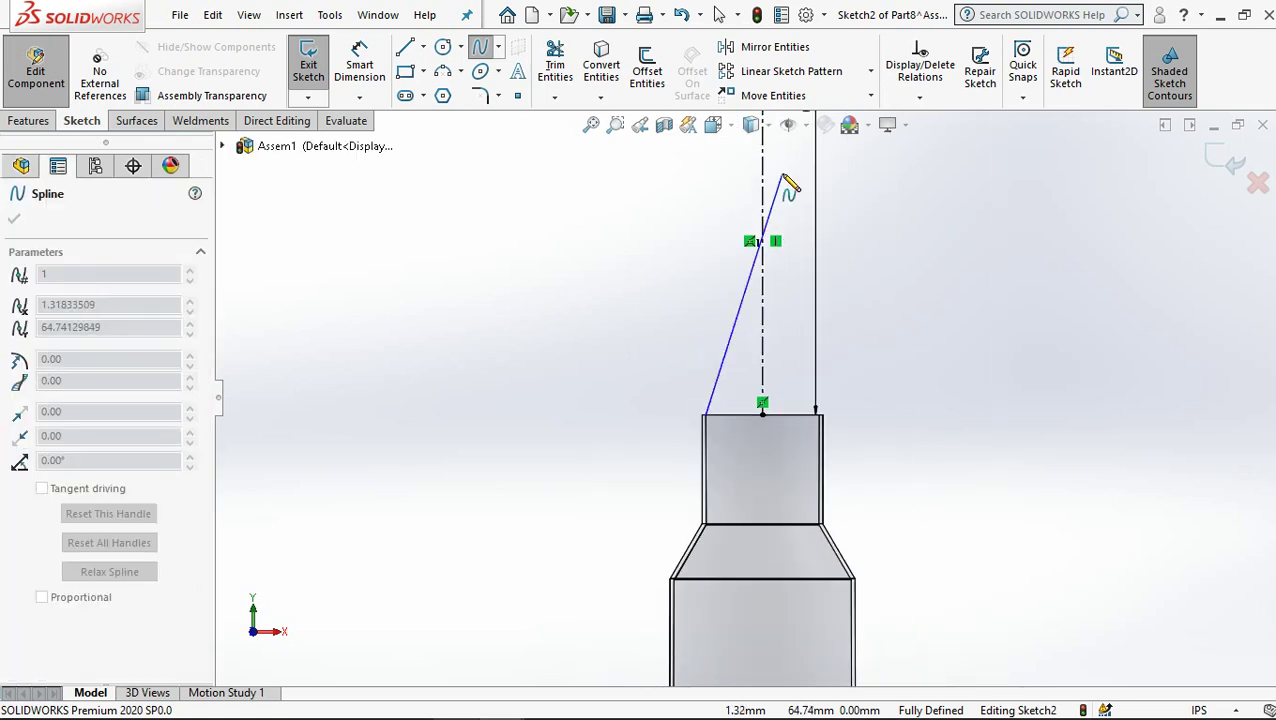
scroll(783, 190, "up", 3)
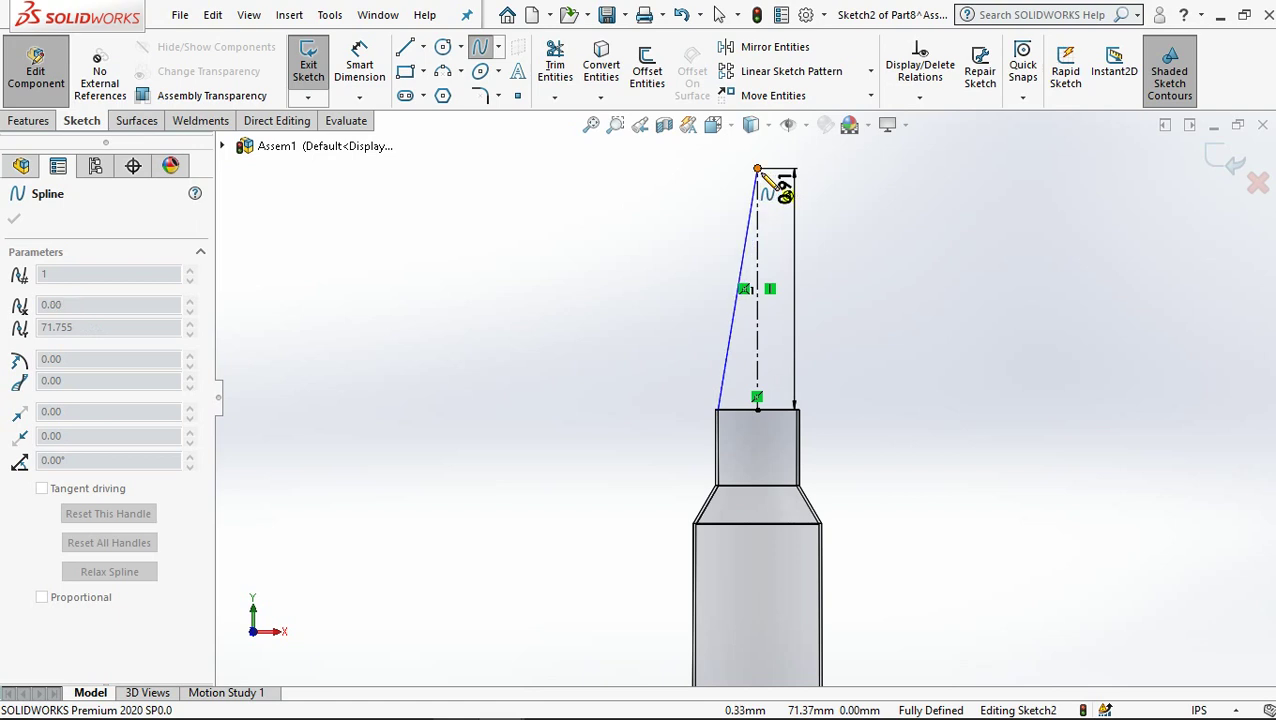
double_click(758, 171)
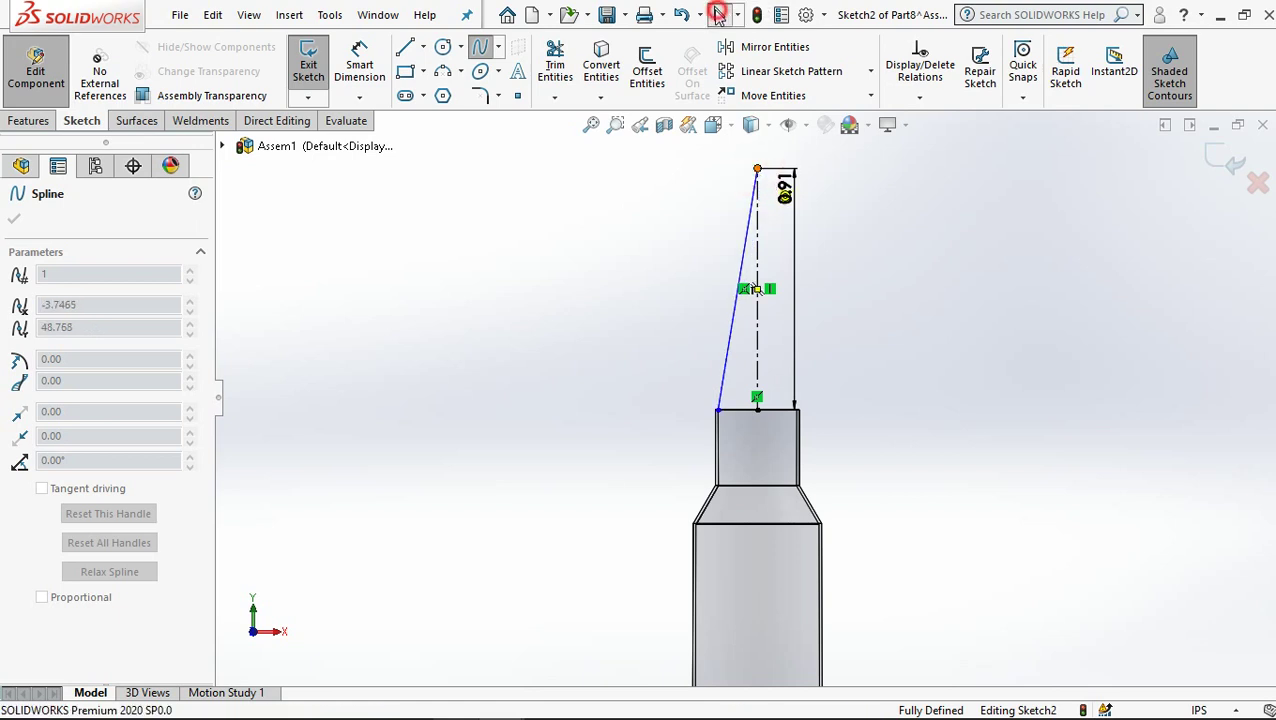
key("Escape")
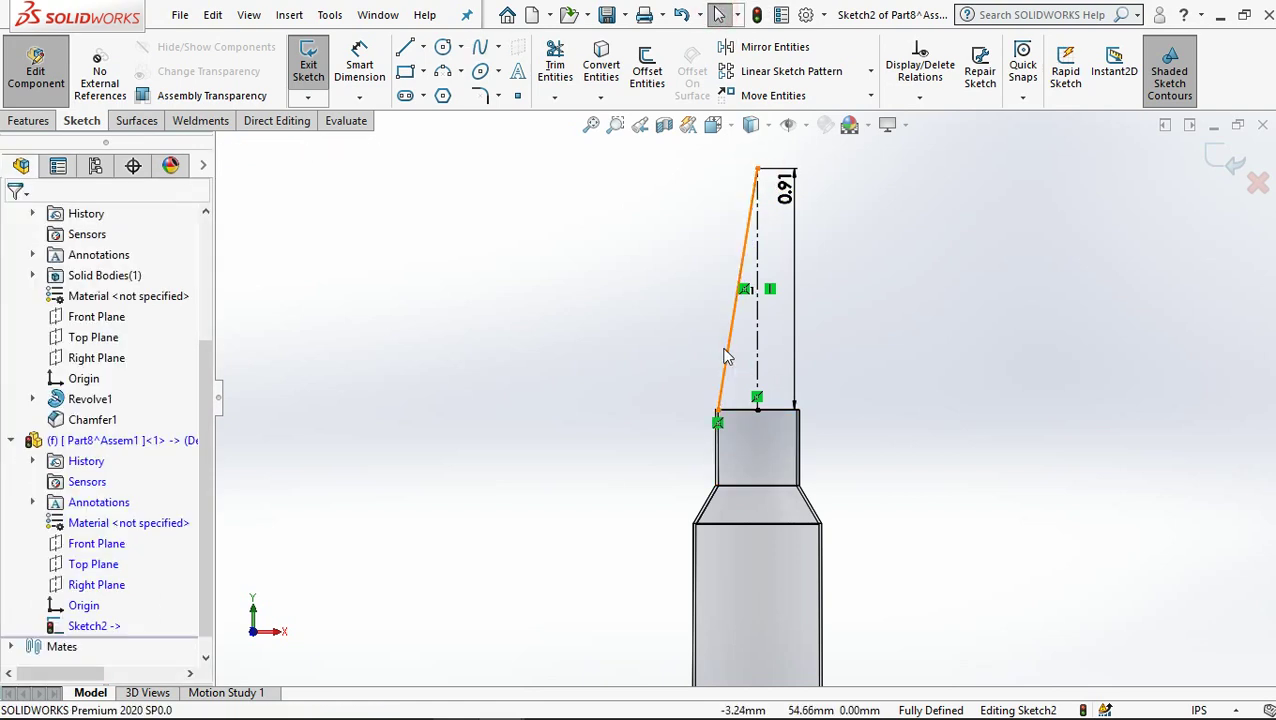
Step: Trial-curve the spline with a vertical base handle, then undo back to the straight shape
left_click(726, 355)
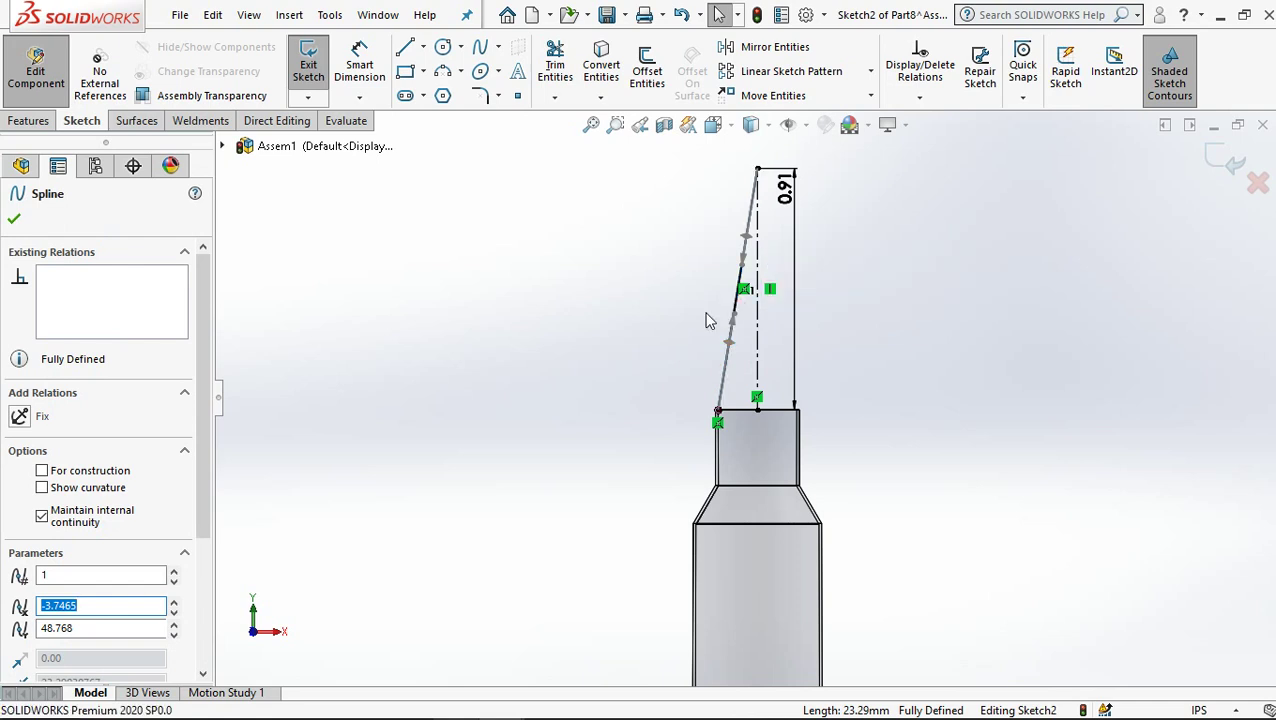
left_click_drag(729, 341, 712, 342)
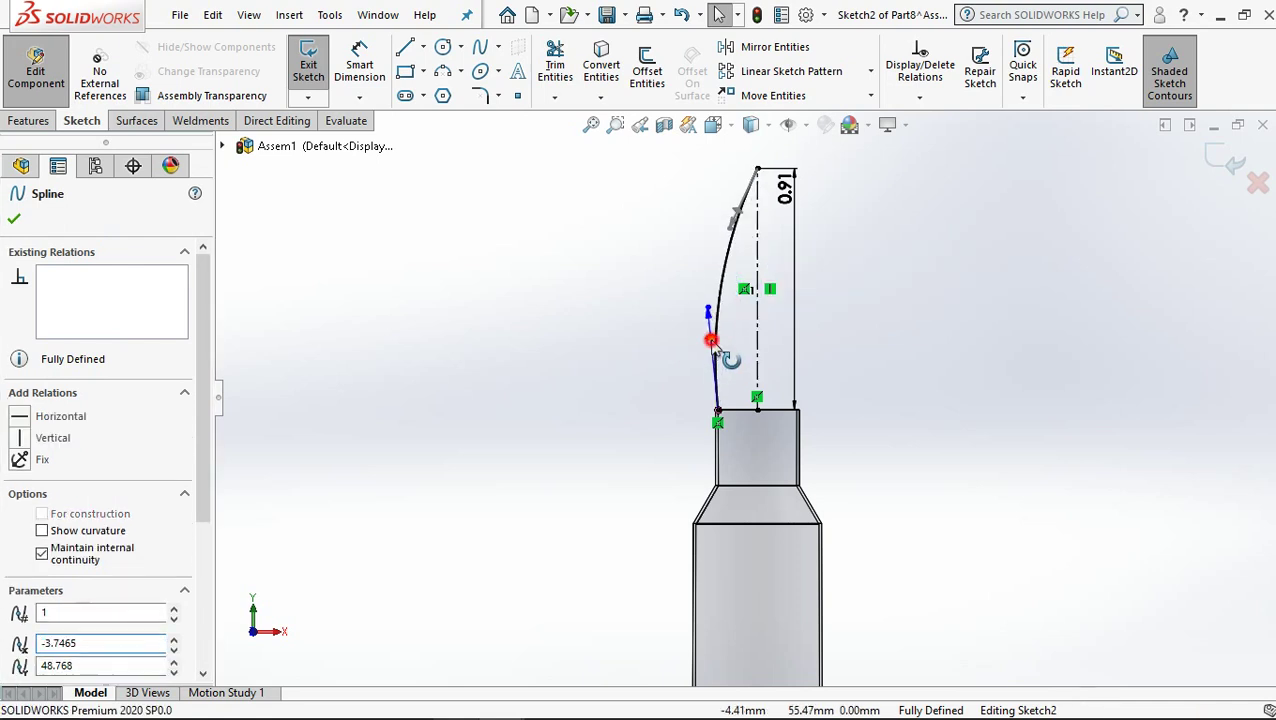
left_click(20, 438)
left_click(514, 268)
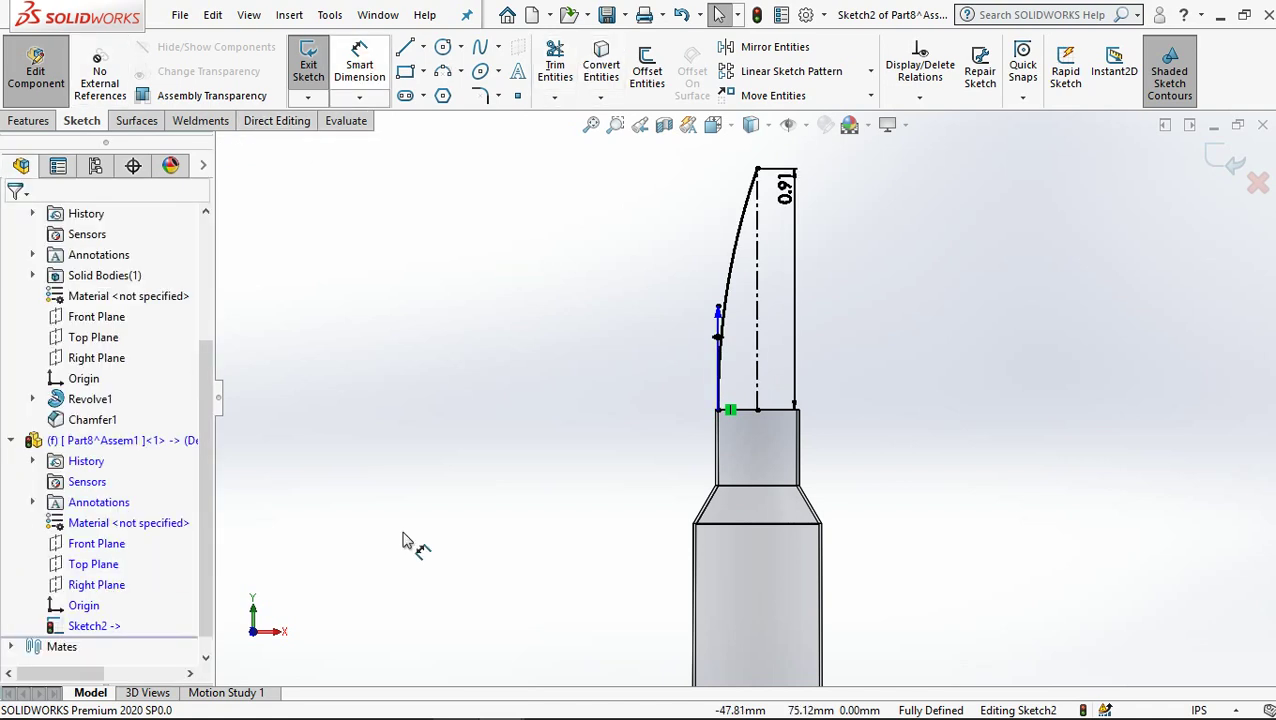
key("ctrl+z")
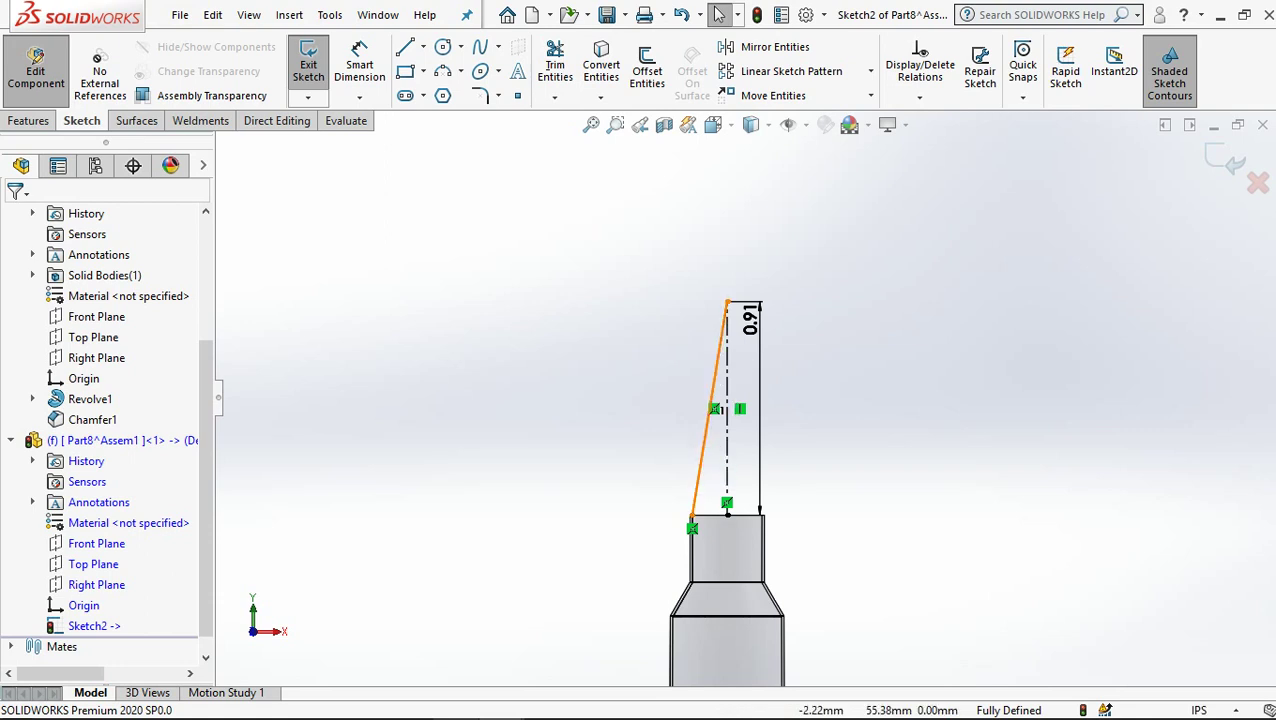
Step: Pull a point on the spline left to curve the bullet's side
left_click(704, 445)
scroll(716, 440, "down", 1)
scroll(727, 437, "down", 2)
left_click(697, 428)
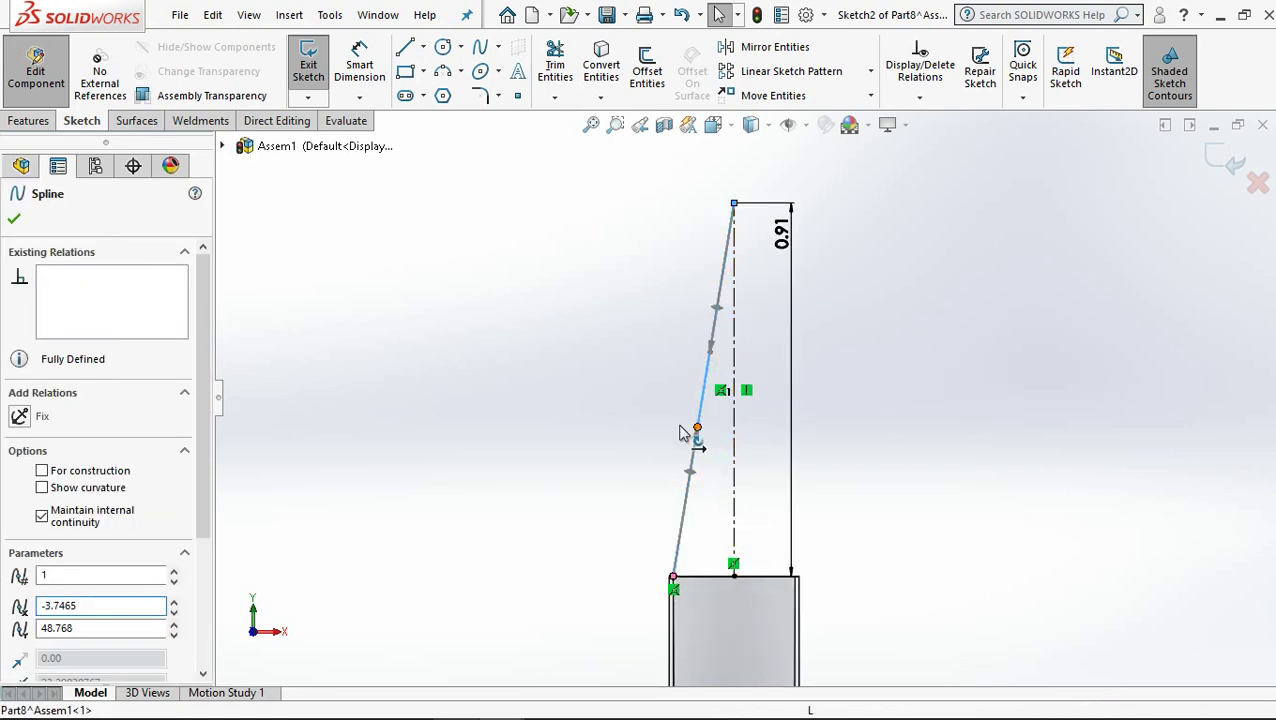
left_click_drag(680, 432, 674, 428)
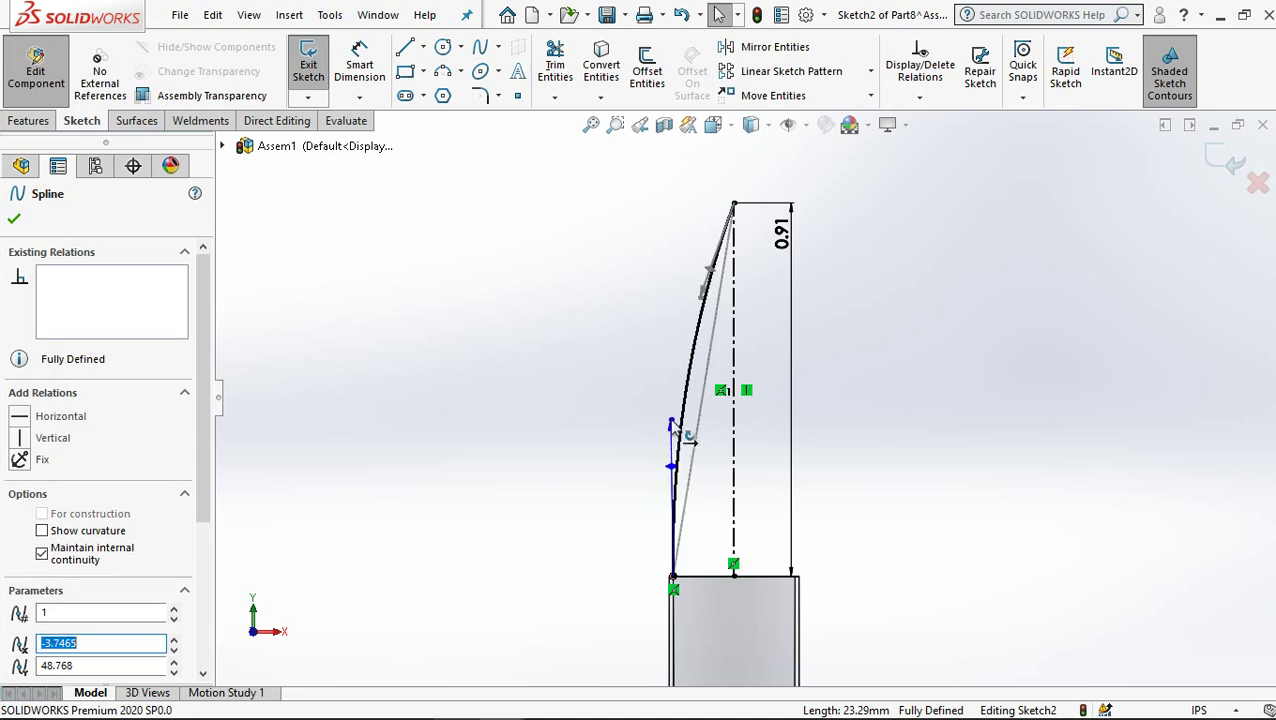
left_click(588, 428)
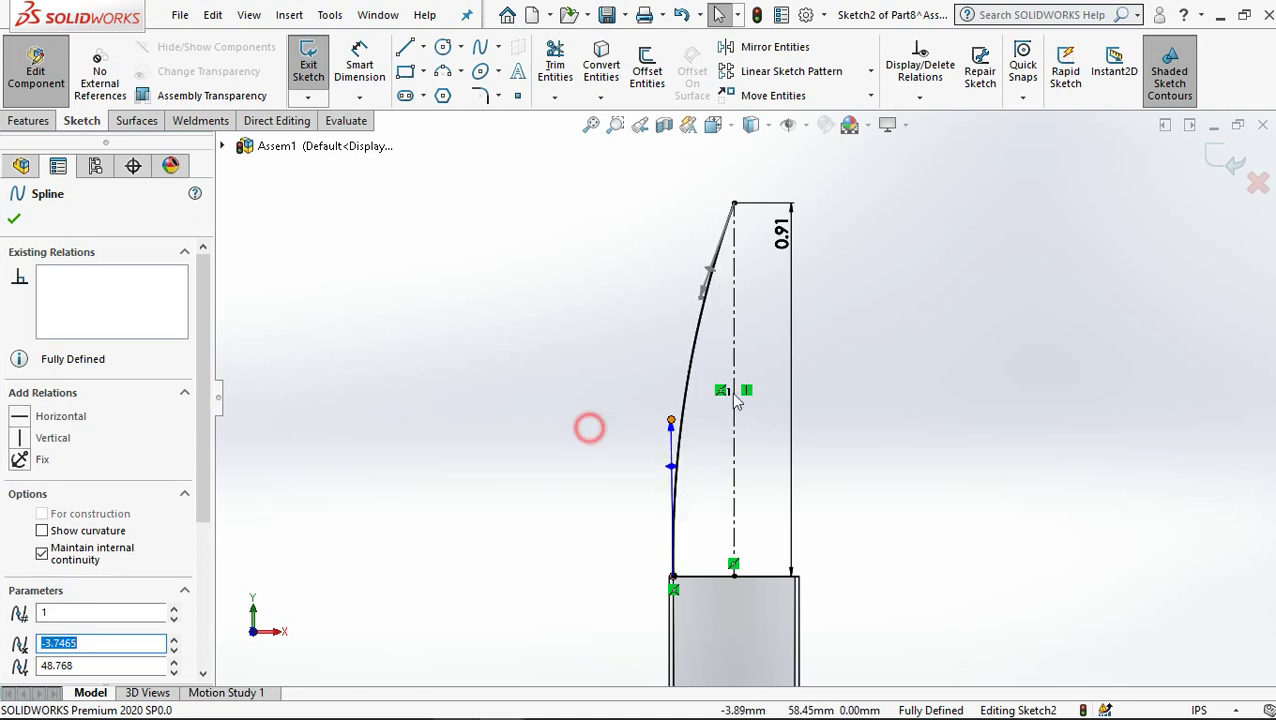
Step: Make the spline's base tangent vertical and lengthen that tangent handle upward
left_click(677, 428)
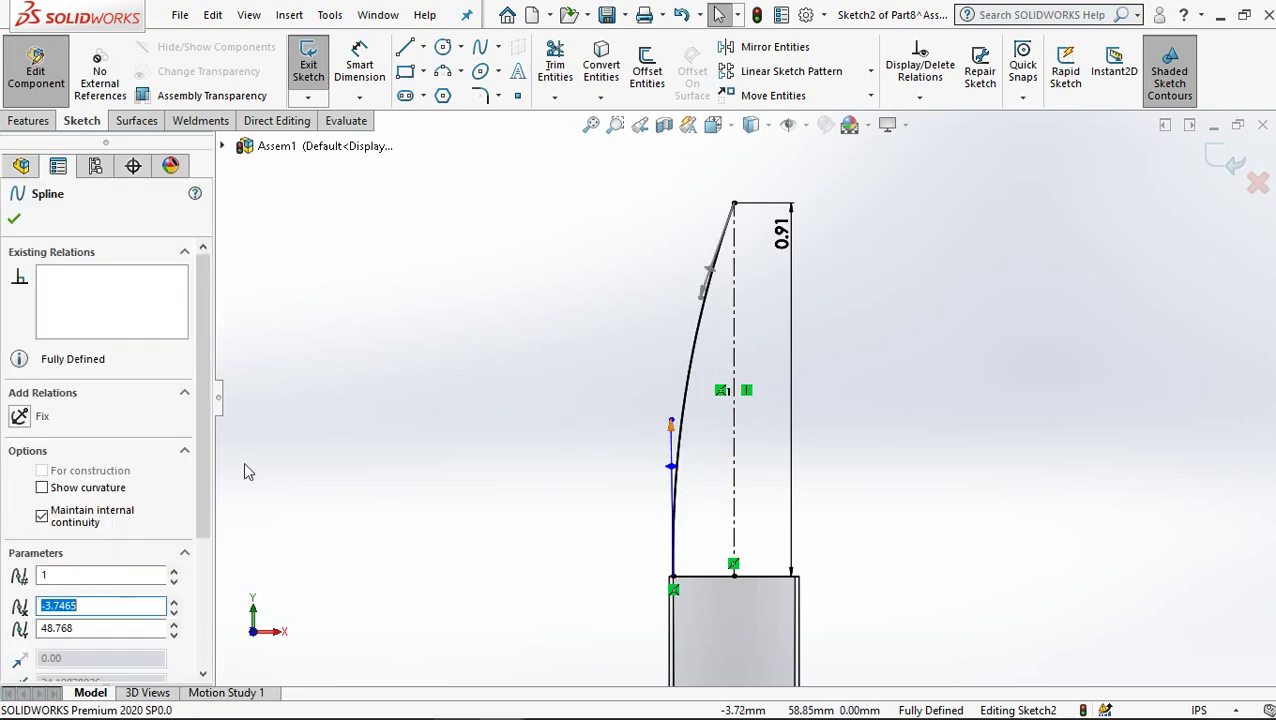
left_click(672, 424)
left_click(670, 427)
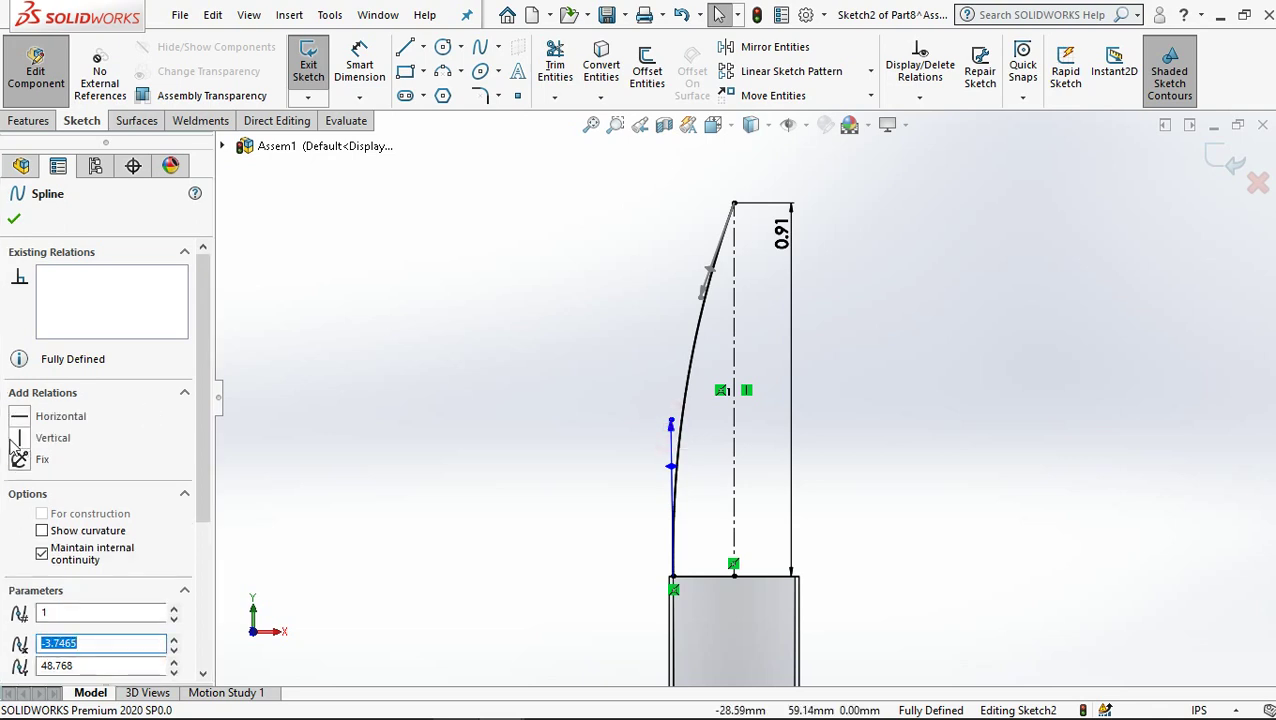
left_click(22, 437)
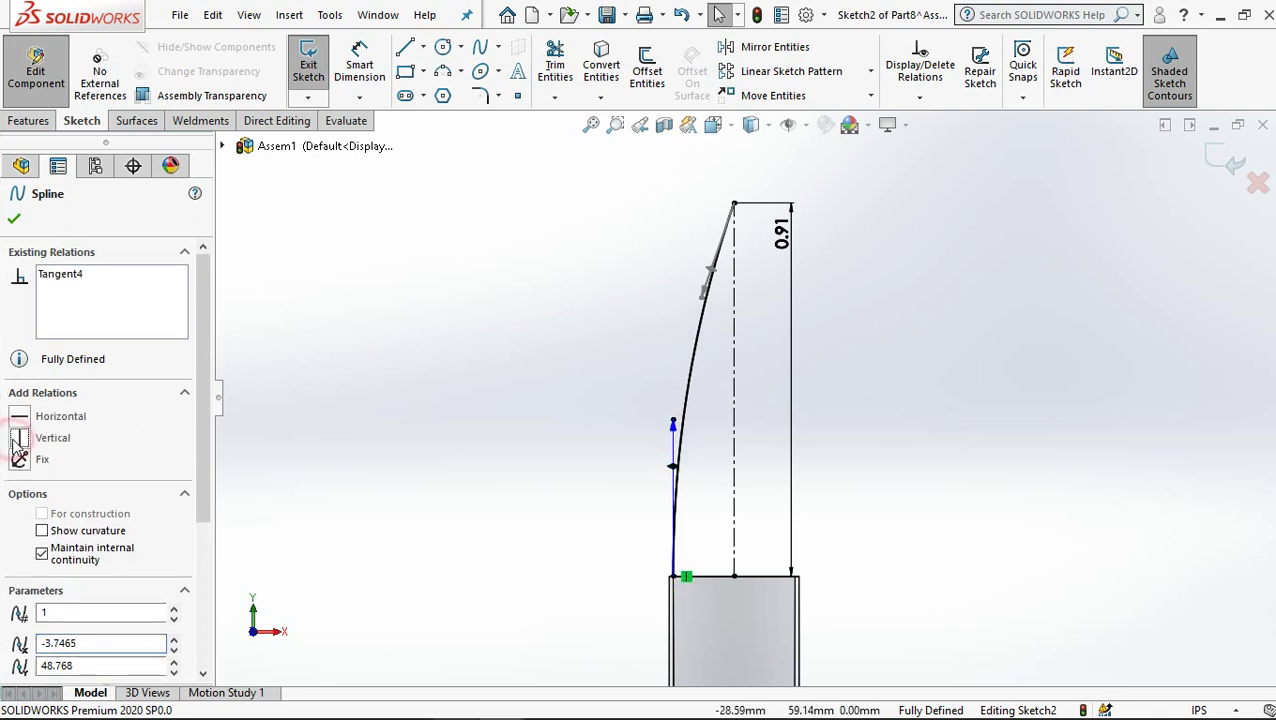
key("Escape")
left_click(672, 391)
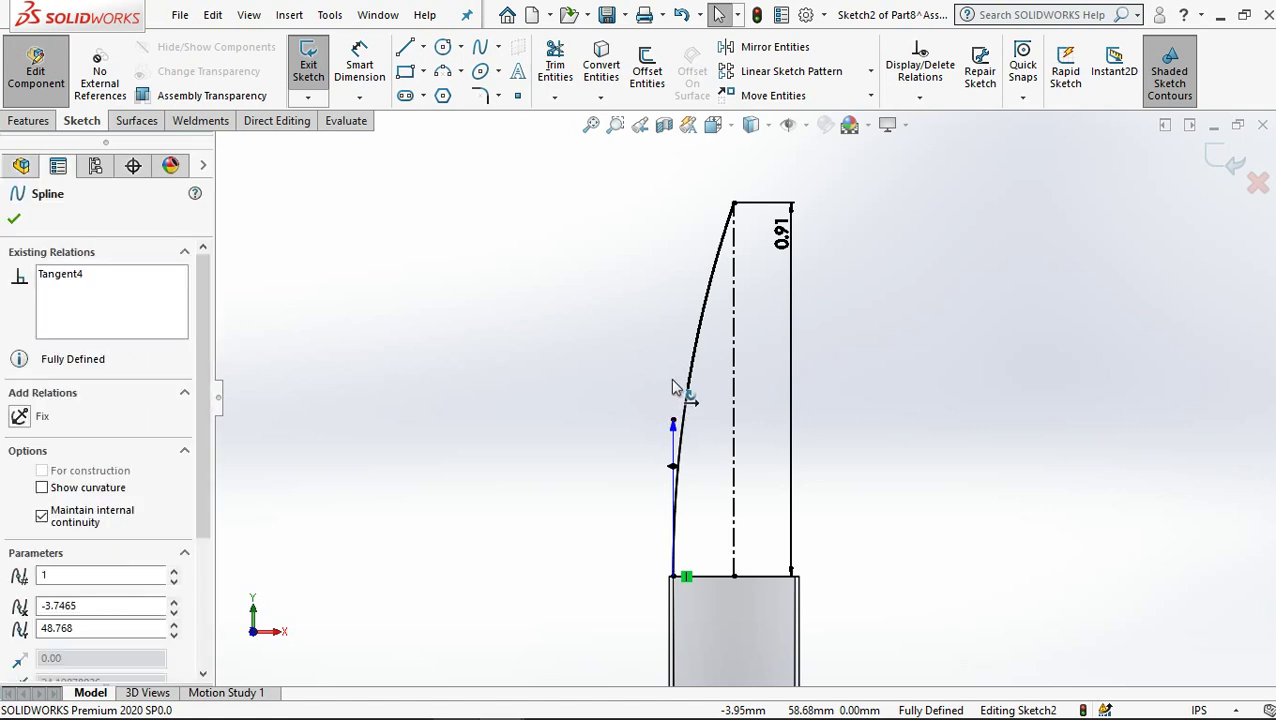
left_click_drag(675, 390, 676, 388)
left_click(579, 352)
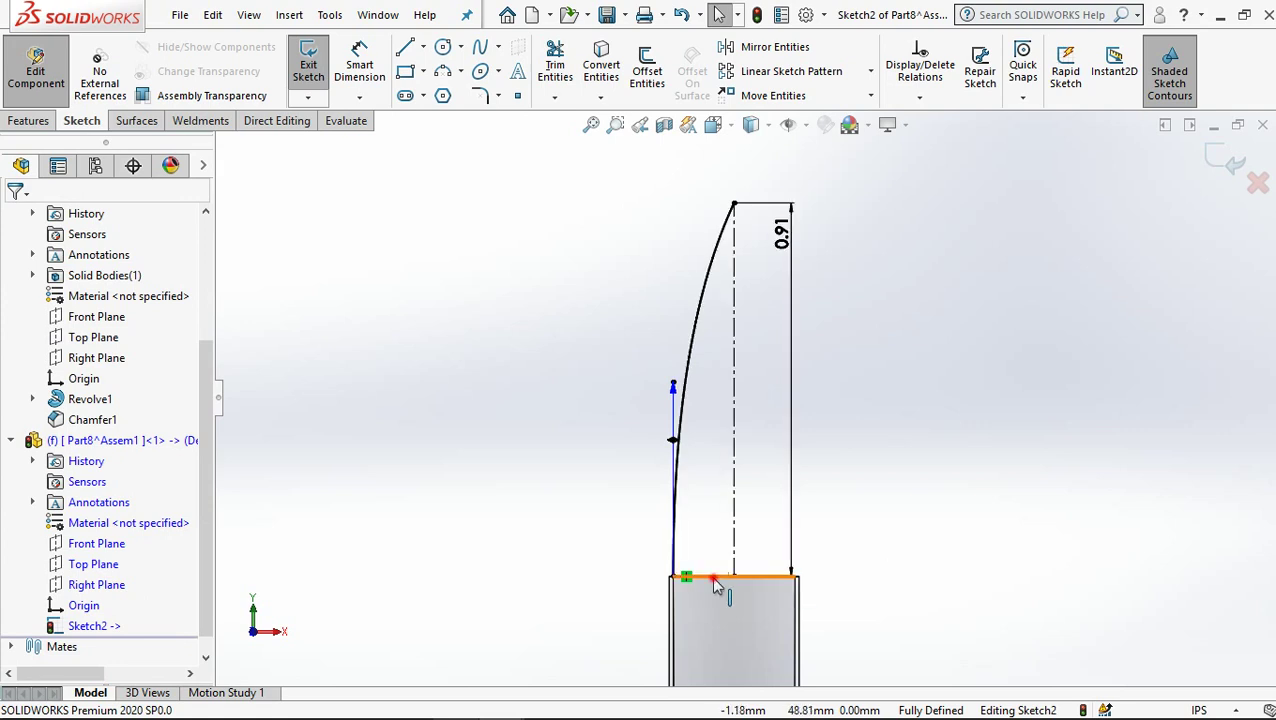
Step: Select the line across the neck top and try Trim, cancelling without changes
left_click(714, 579)
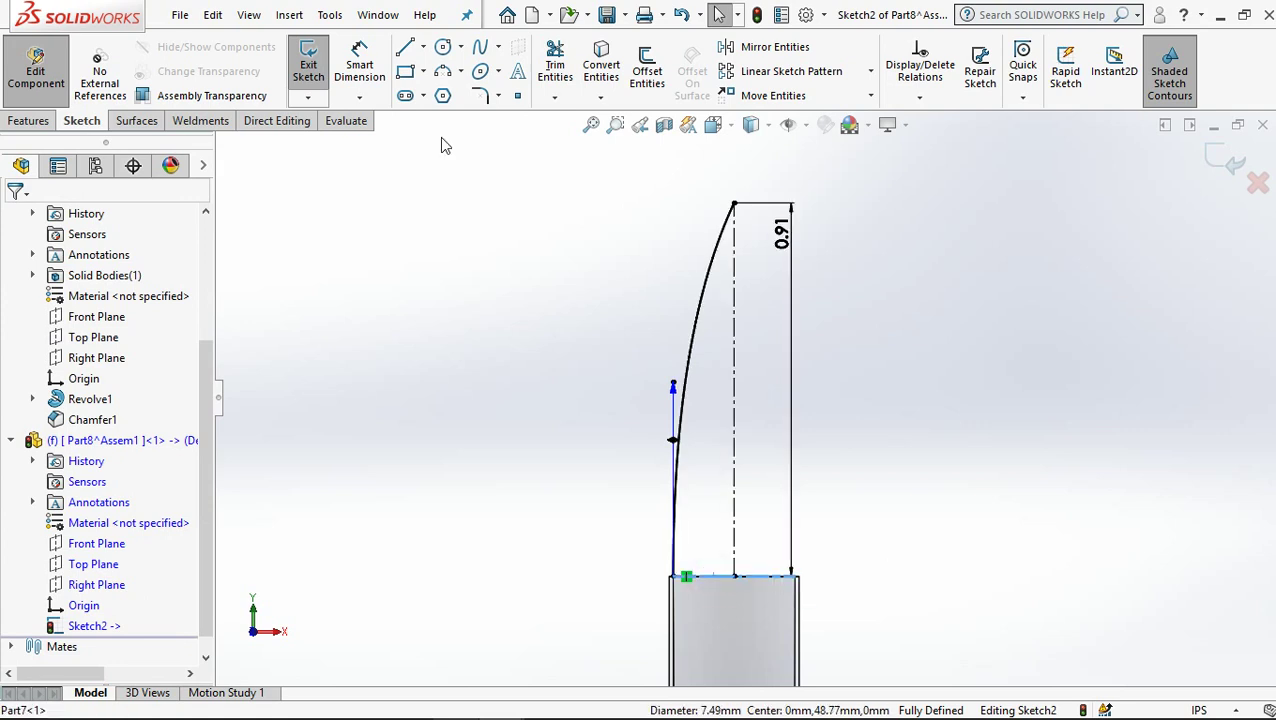
left_click(555, 62)
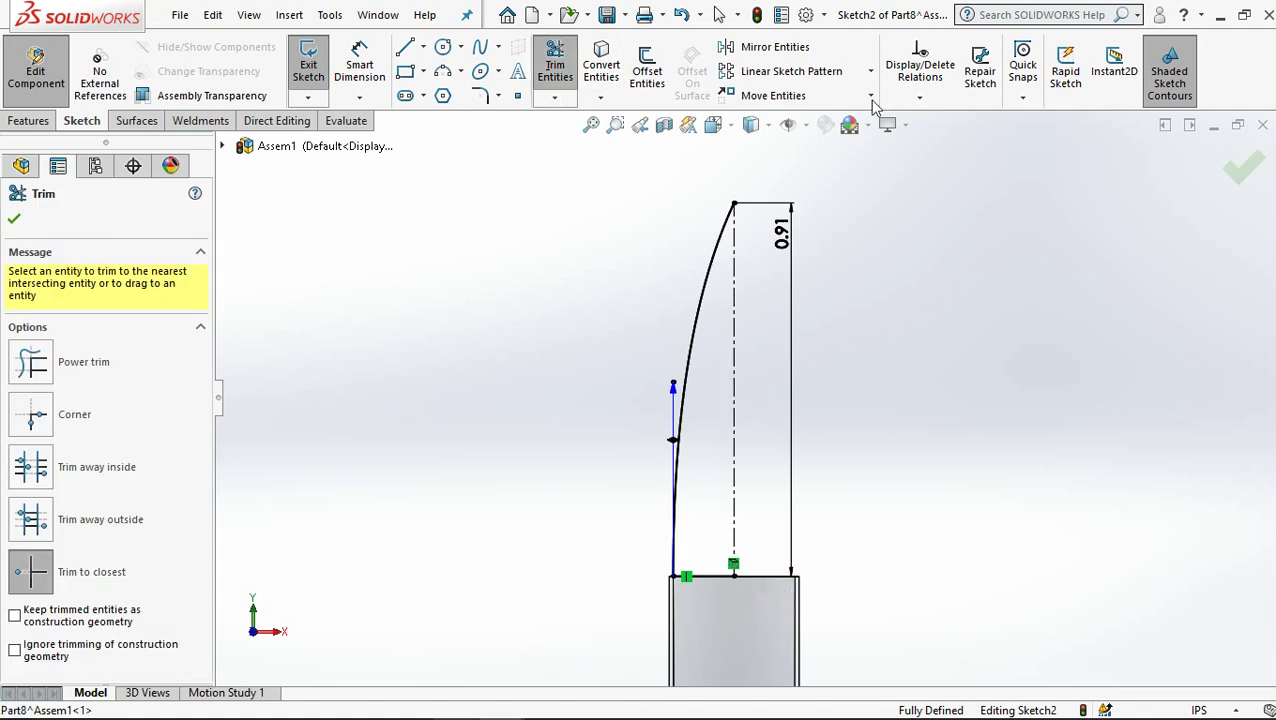
key("Escape")
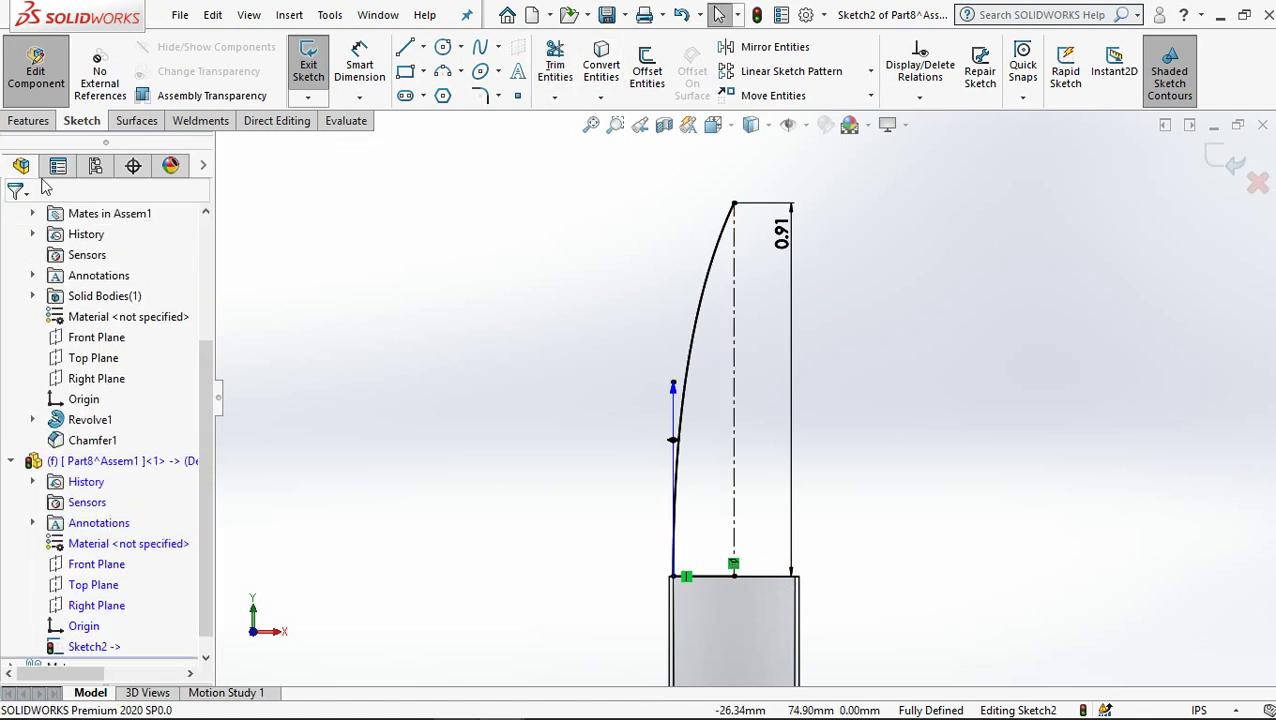
Step: Revolve the open sketch 360° about centerline Line5 into a solid bullet
left_click(28, 120)
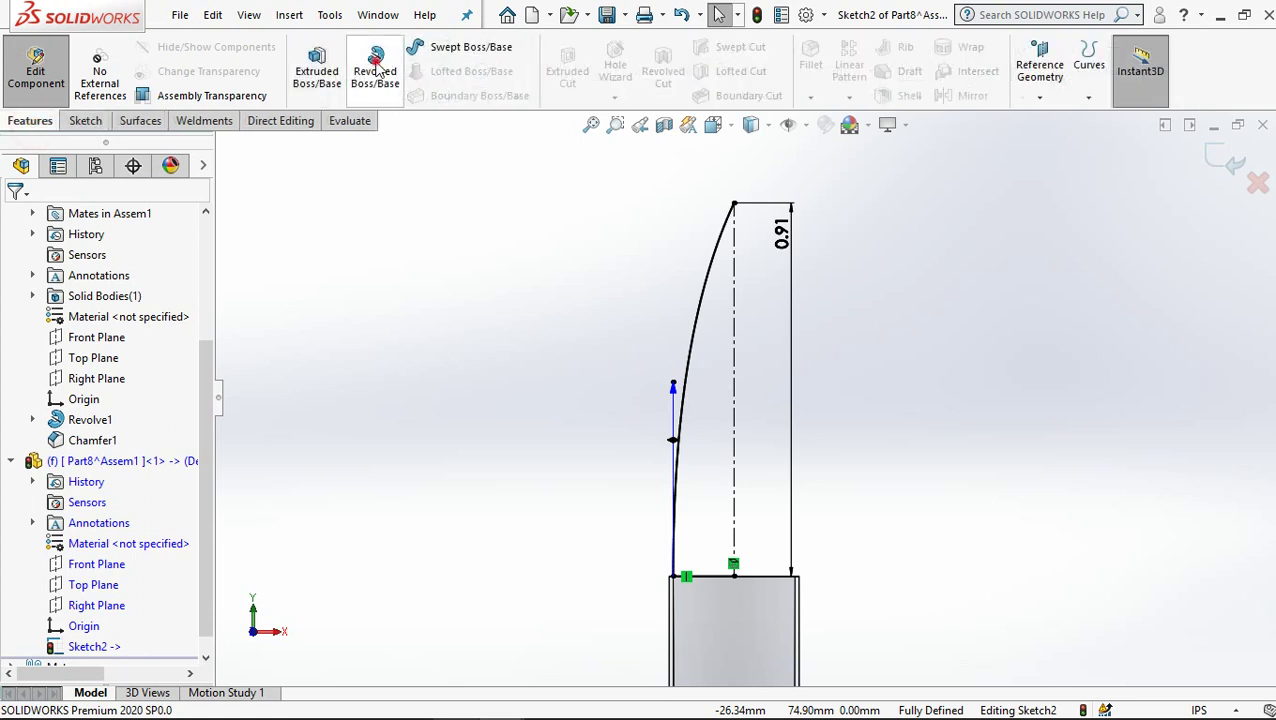
left_click(378, 72)
left_click(679, 387)
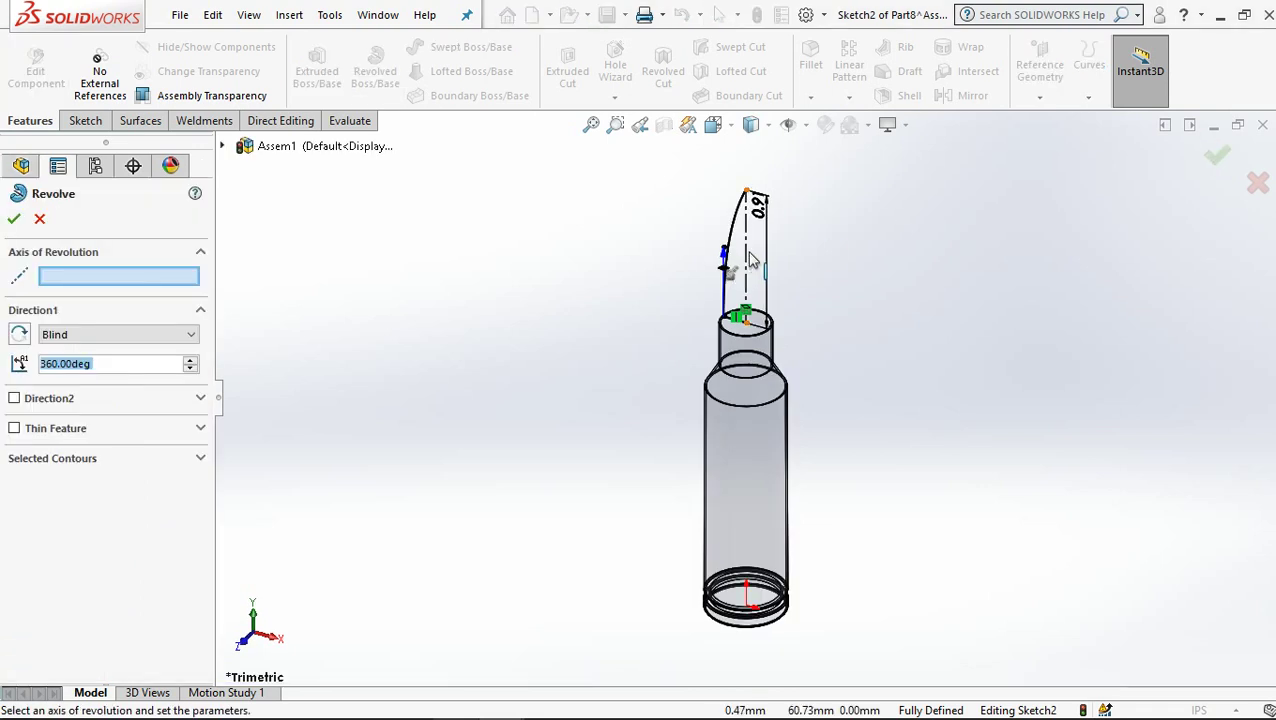
scroll(752, 258, "down", 2)
scroll(751, 259, "down", 2)
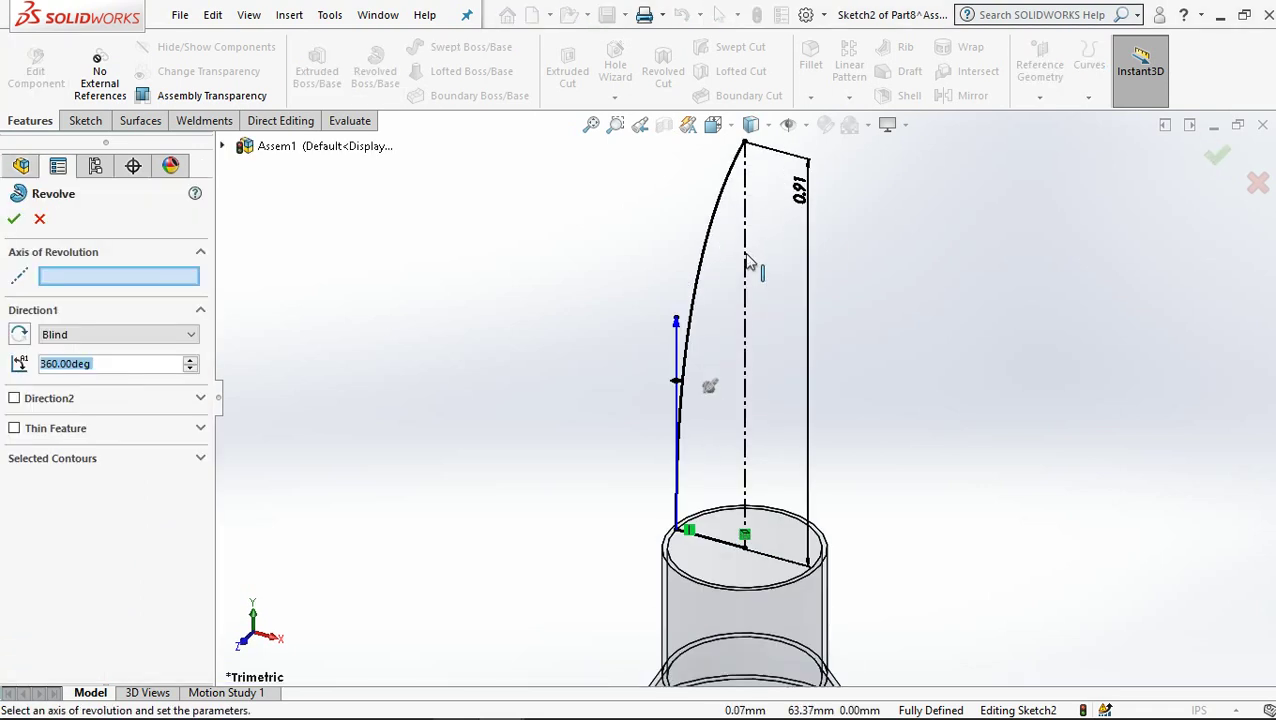
left_click(748, 264)
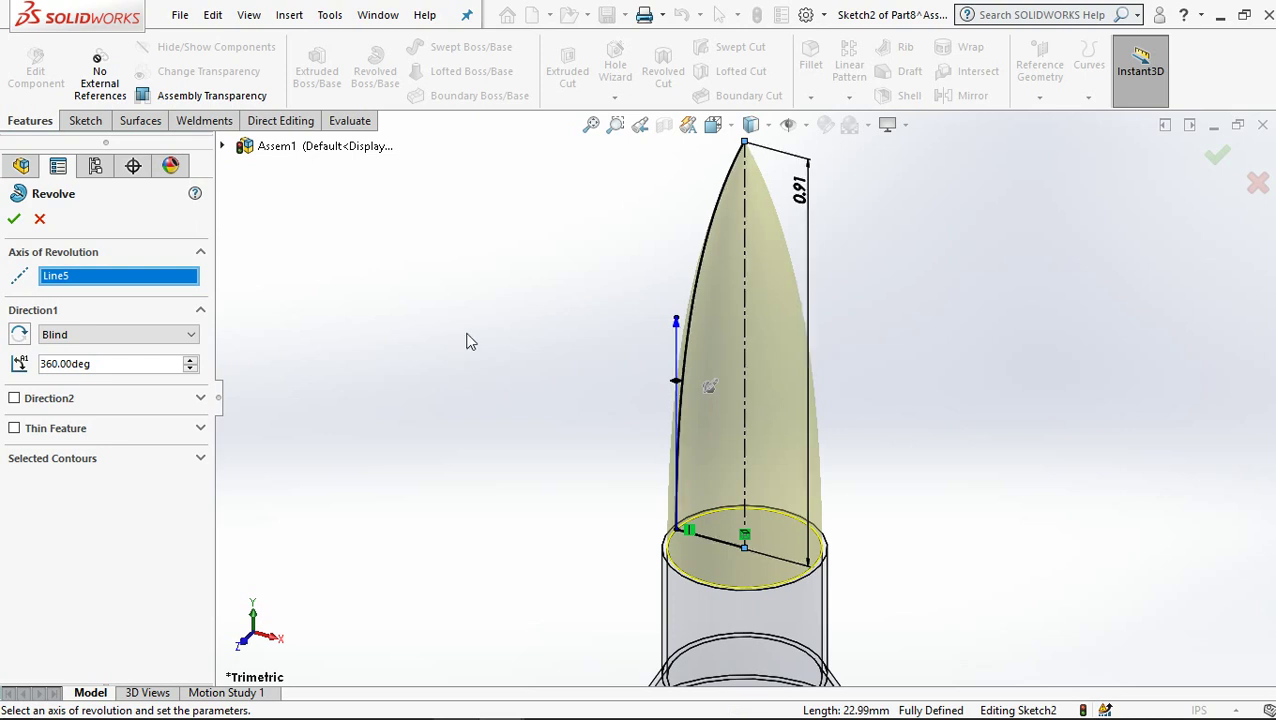
key("z")
left_click(14, 219)
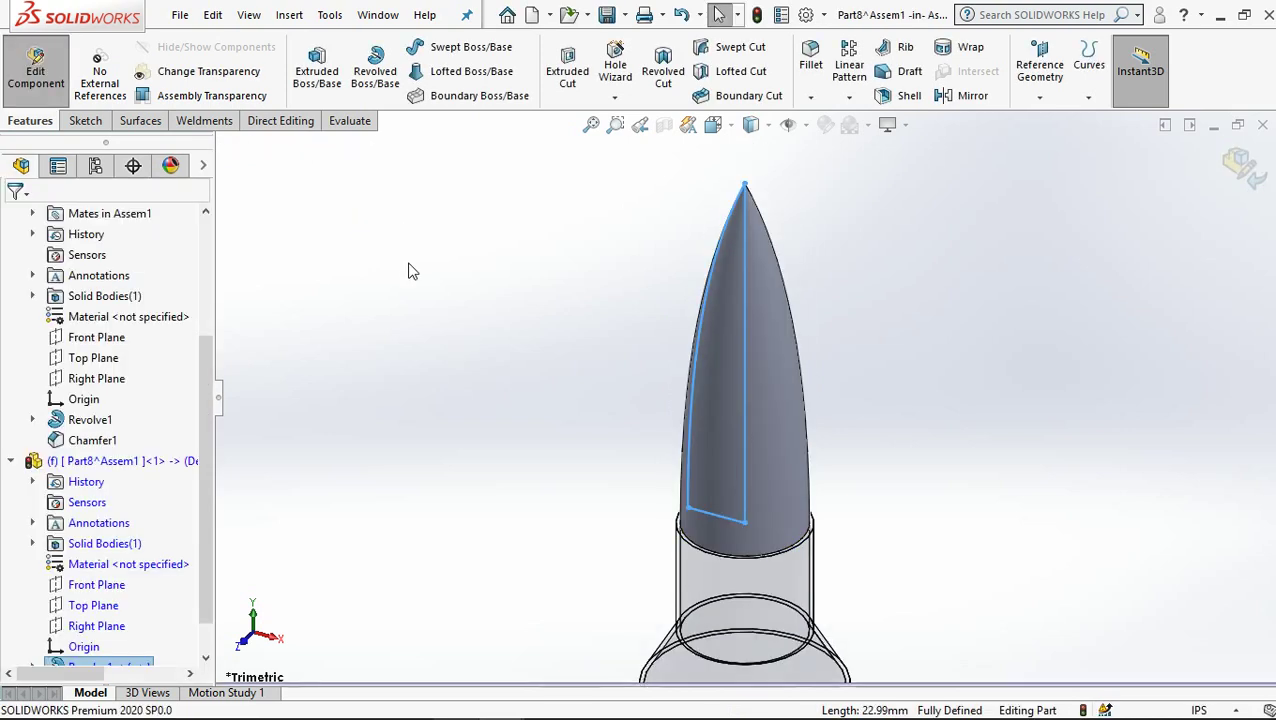
Step: Exit in-context editing of Part8 and orbit the assembly to inspect the finished cartridge
left_click(342, 282)
key("z")
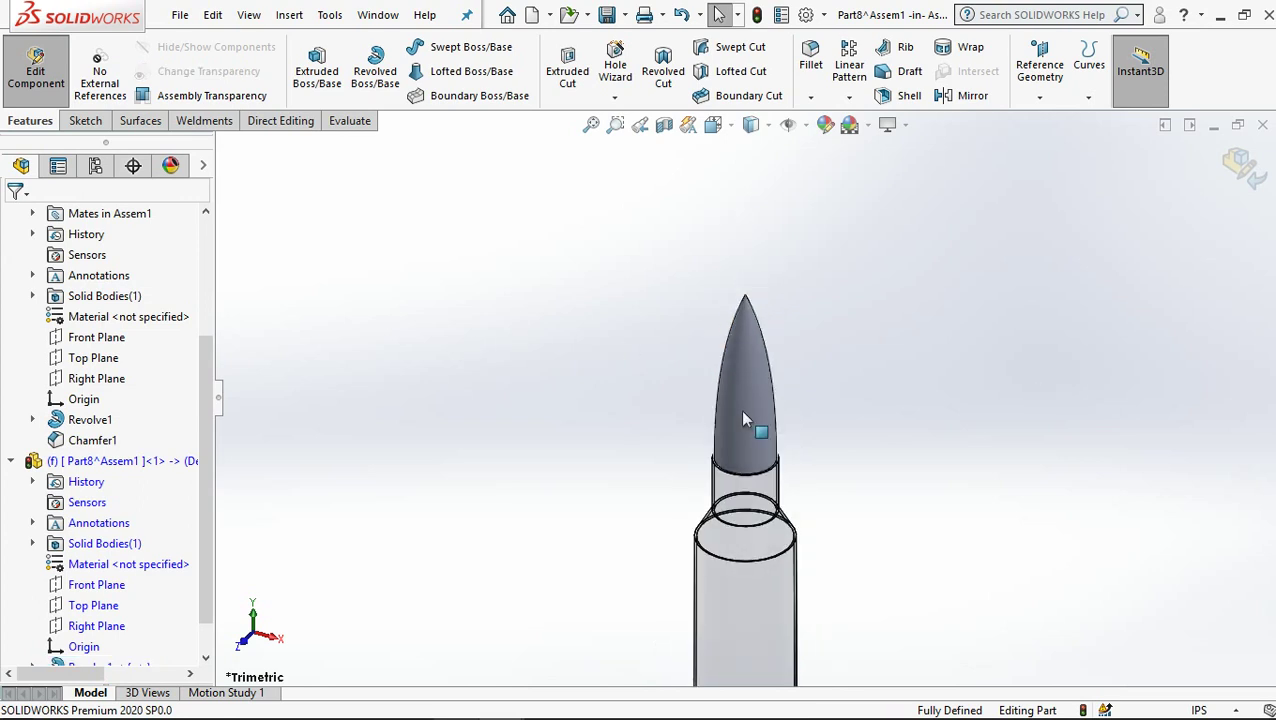
key("z")
mouse_move(712, 447)
middle_mouse_down()
mouse_move(1119, 265)
mouse_move(1175, 266)
middle_mouse_up()
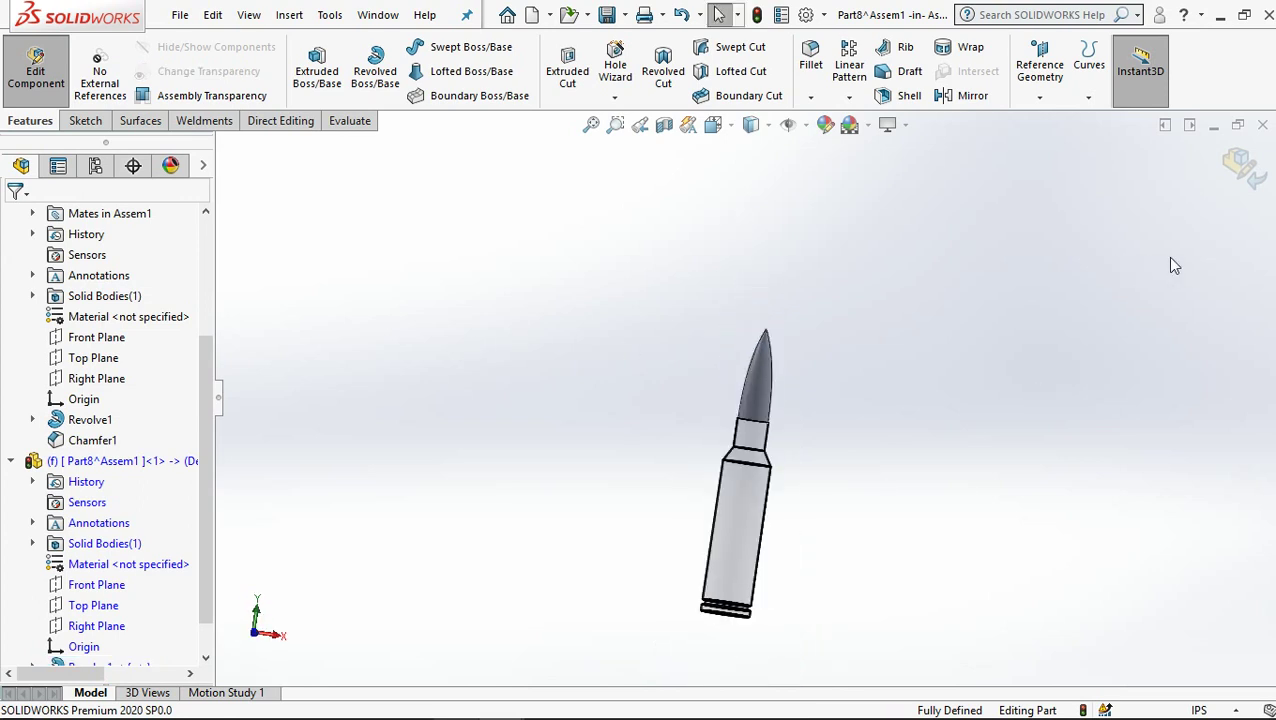
left_click(1238, 165)
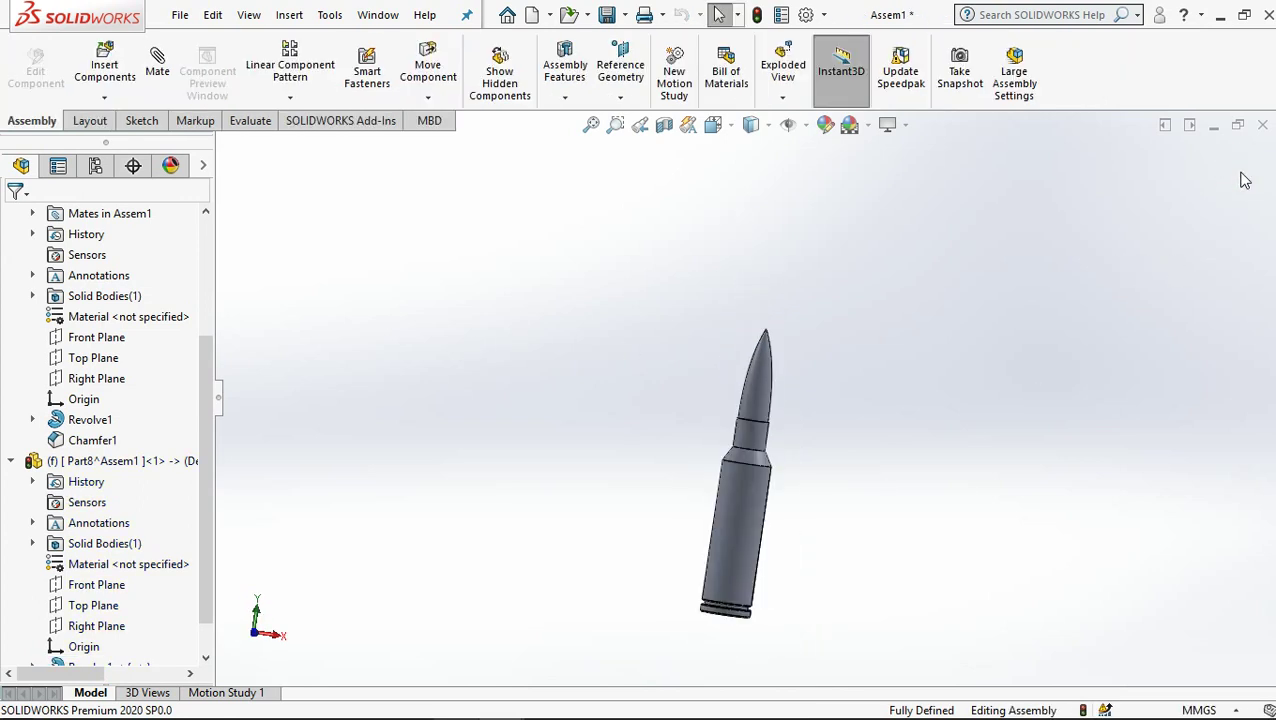
mouse_move(659, 374)
middle_mouse_down()
mouse_move(621, 541)
mouse_move(592, 421)
middle_mouse_up()
scroll(822, 602, "down", 3)
mouse_move(822, 602)
middle_mouse_down()
mouse_move(782, 570)
mouse_move(619, 533)
mouse_move(769, 504)
mouse_move(677, 457)
middle_mouse_up()
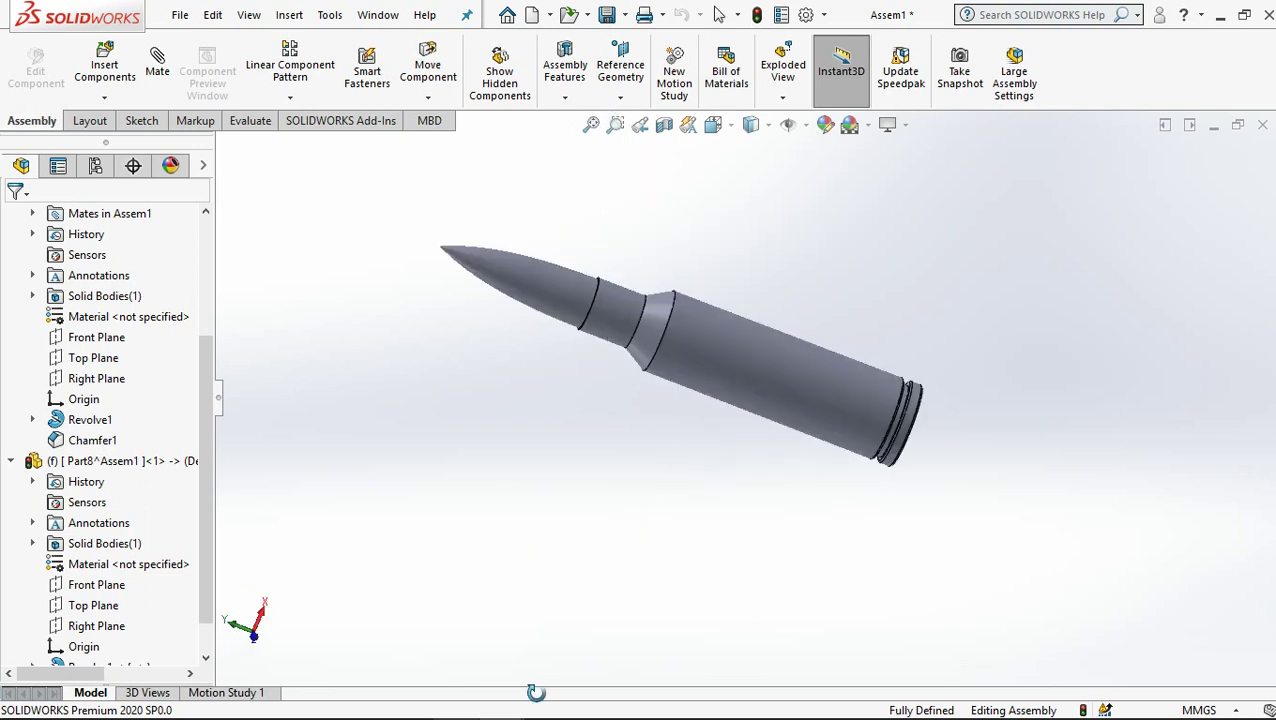